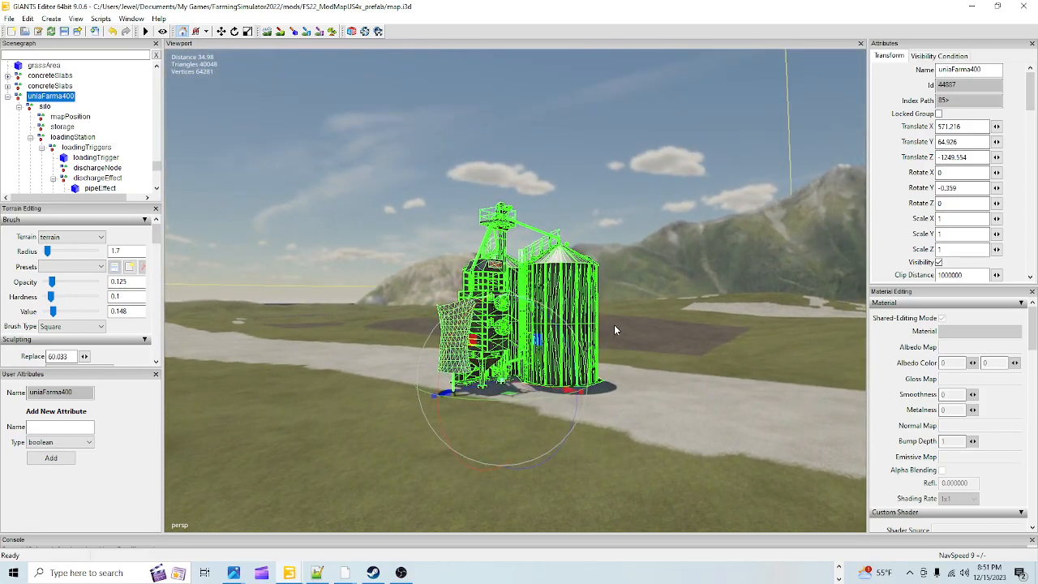
Step: Inspect the uniaFarma400 silo up close and the farm buildings around it, framing the silo again at its base
{"action": "scroll", "coordinate": [590, 330], "scroll_direction": "up", "scroll_amount": 8}
{"action": "scroll", "coordinate": [585, 333], "scroll_direction": "up", "scroll_amount": 10}
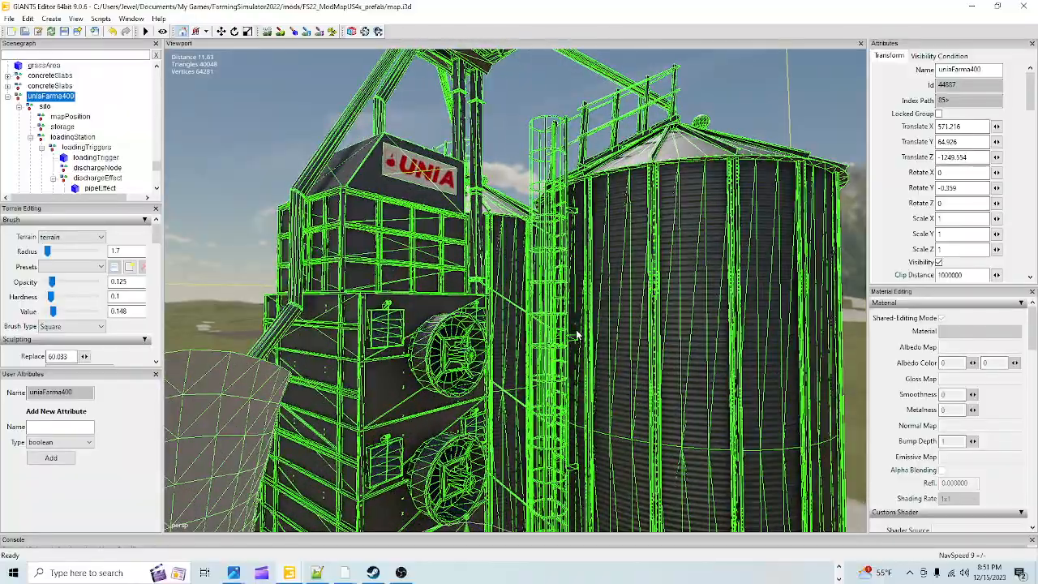
{"action": "scroll", "coordinate": [556, 371], "scroll_direction": "down", "scroll_amount": 3}
{"action": "scroll", "coordinate": [555, 370], "scroll_direction": "down", "scroll_amount": 4}
{"action": "left_click_drag", "start_coordinate": [566, 327], "coordinate": [382, 335], "text": "alt"}
{"action": "scroll", "coordinate": [528, 364], "scroll_direction": "down", "scroll_amount": 4}
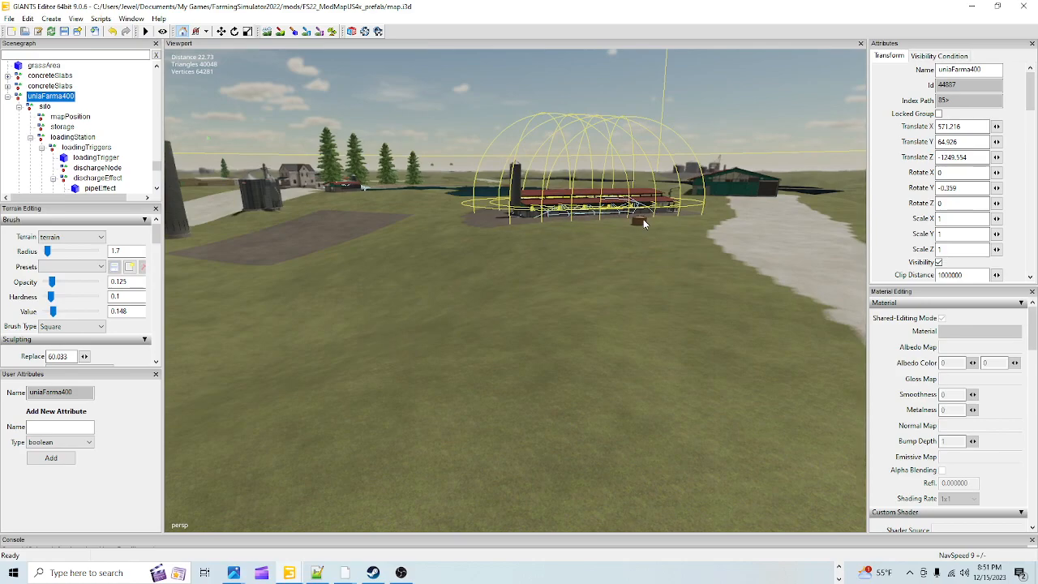
{"action": "left_click_drag", "start_coordinate": [634, 272], "coordinate": [394, 217], "text": "alt"}
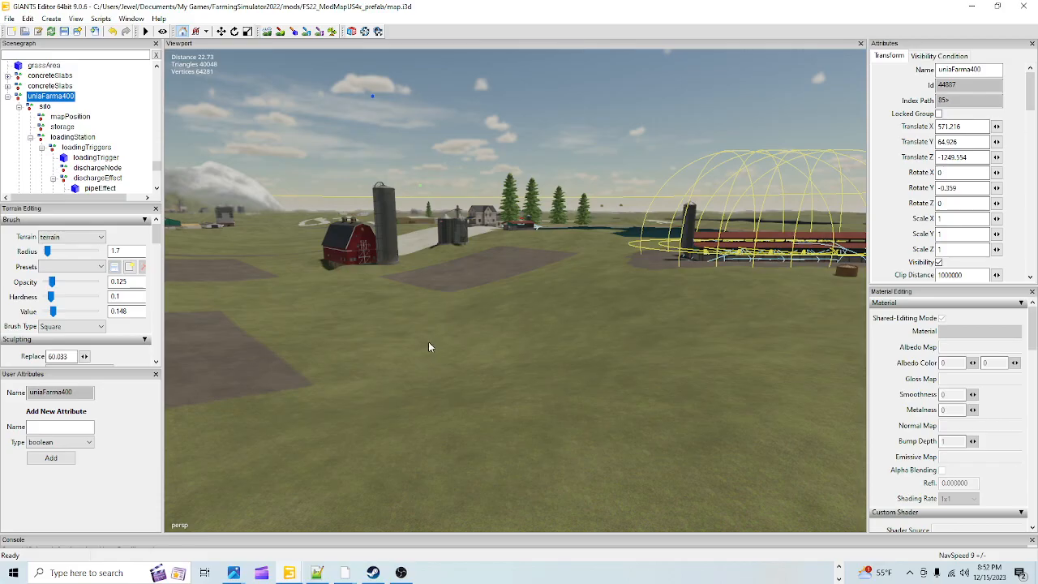
{"action": "key", "text": "f"}
{"action": "left_click_drag", "start_coordinate": [520, 382], "coordinate": [561, 431], "text": "alt"}
{"action": "scroll", "coordinate": [493, 398], "scroll_direction": "up", "scroll_amount": 5}
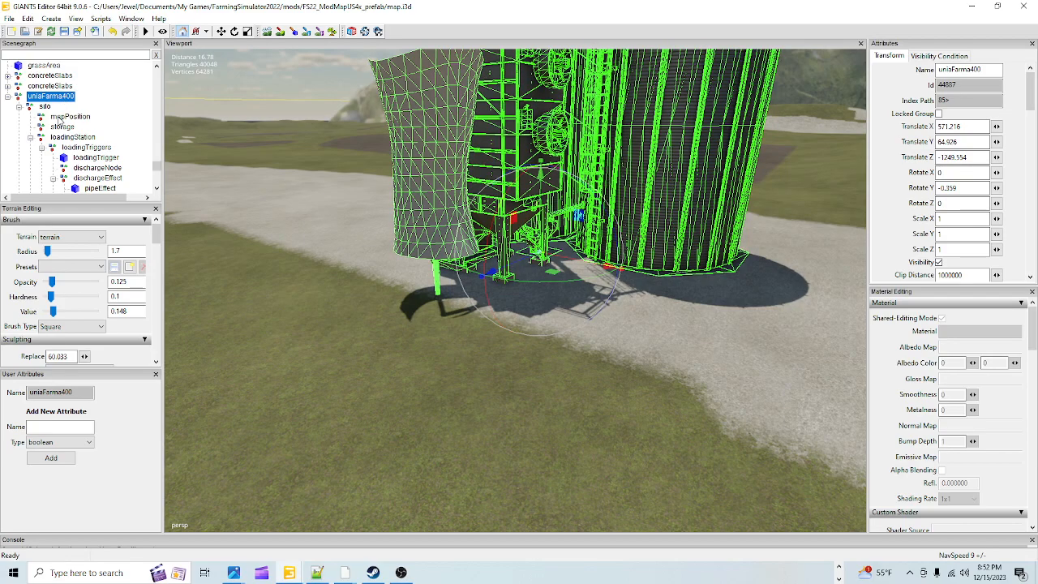
Step: Start a file import and browse to the New Volume (D:) drive
{"action": "left_click", "coordinate": [9, 18]}
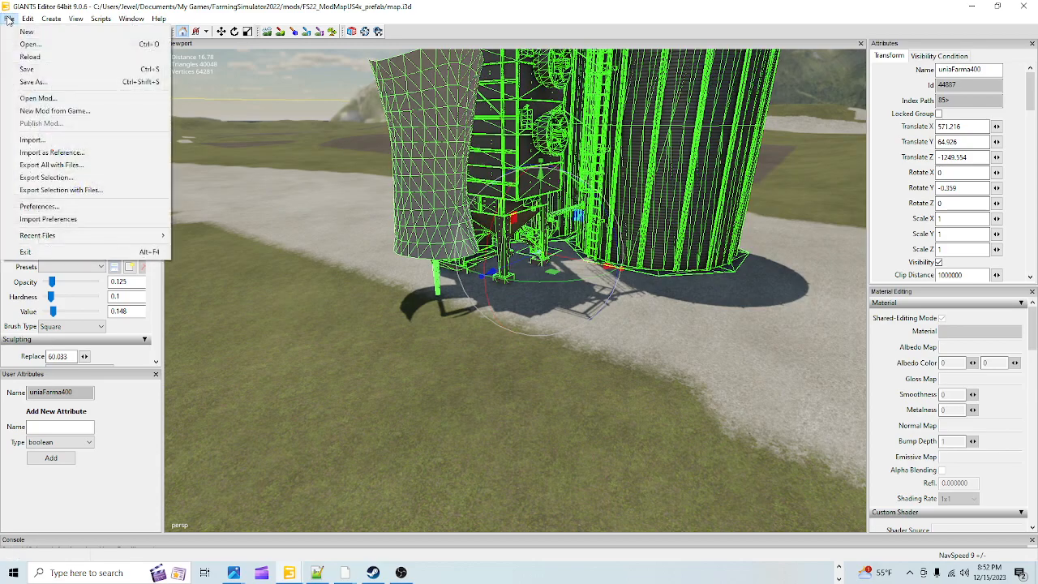
{"action": "left_click", "coordinate": [32, 140]}
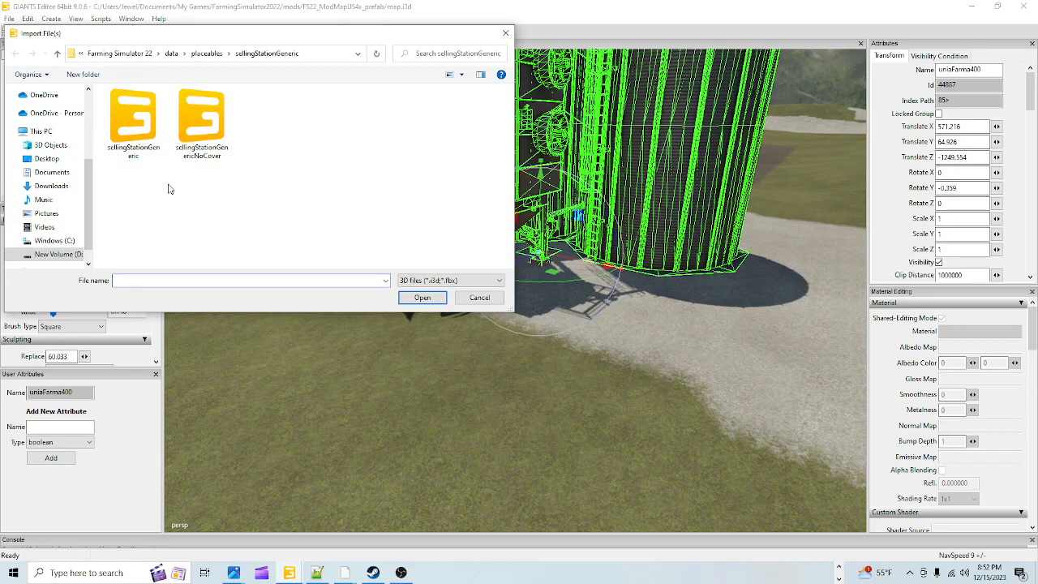
{"action": "left_click", "coordinate": [55, 254]}
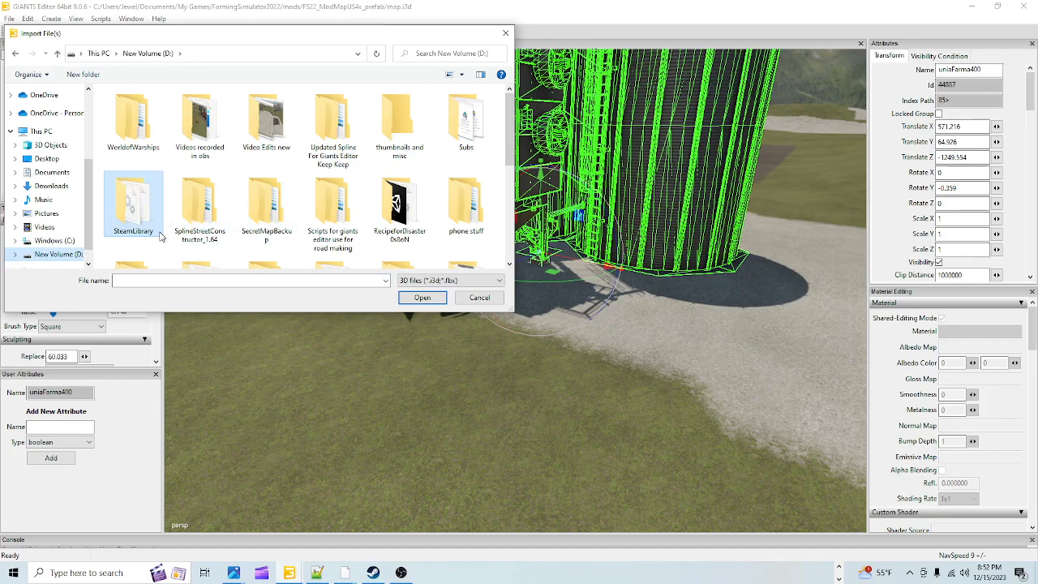
{"action": "left_click", "coordinate": [54, 242]}
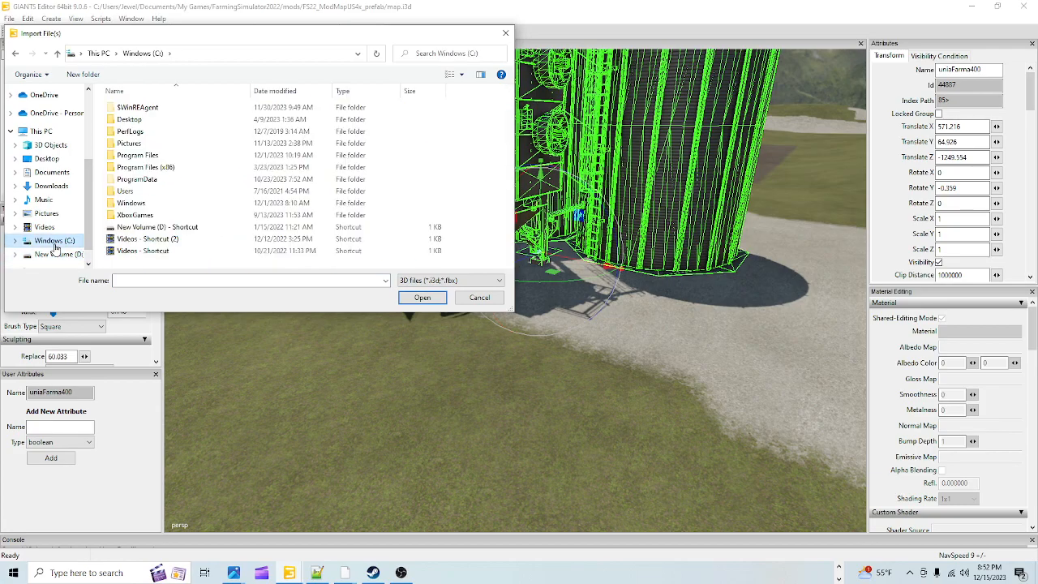
{"action": "double_click", "coordinate": [159, 168]}
{"action": "scroll", "coordinate": [133, 220], "scroll_direction": "down", "scroll_amount": 3}
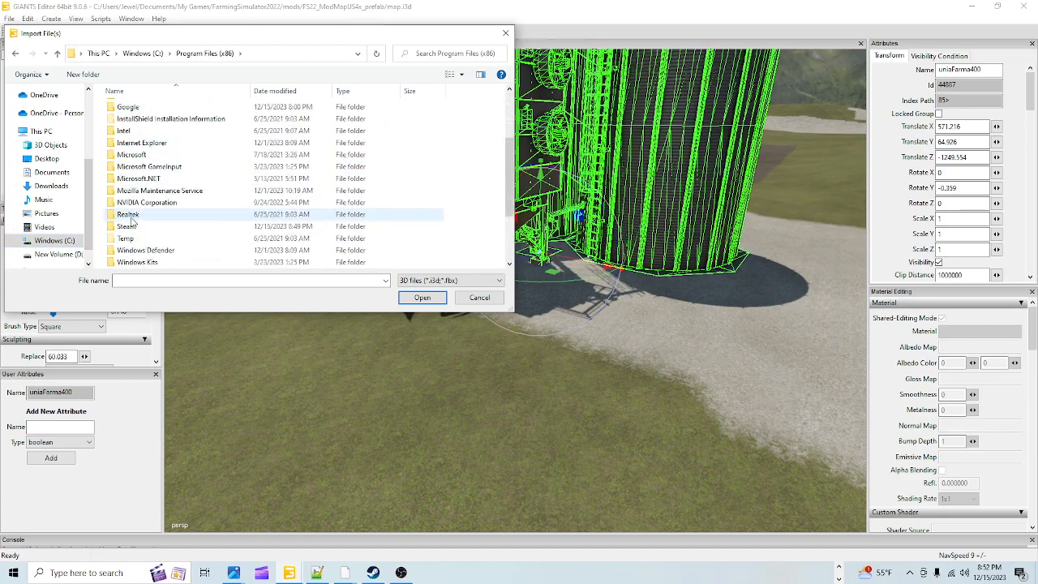
{"action": "double_click", "coordinate": [127, 226]}
{"action": "scroll", "coordinate": [134, 217], "scroll_direction": "down", "scroll_amount": 3}
{"action": "left_click", "coordinate": [136, 215]}
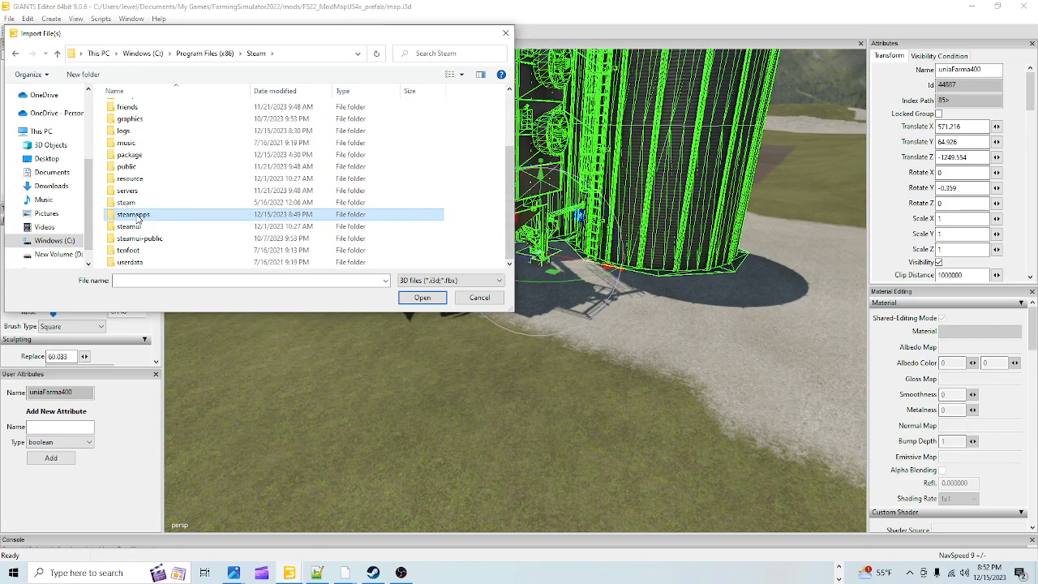
{"action": "double_click", "coordinate": [136, 216]}
{"action": "double_click", "coordinate": [140, 108]}
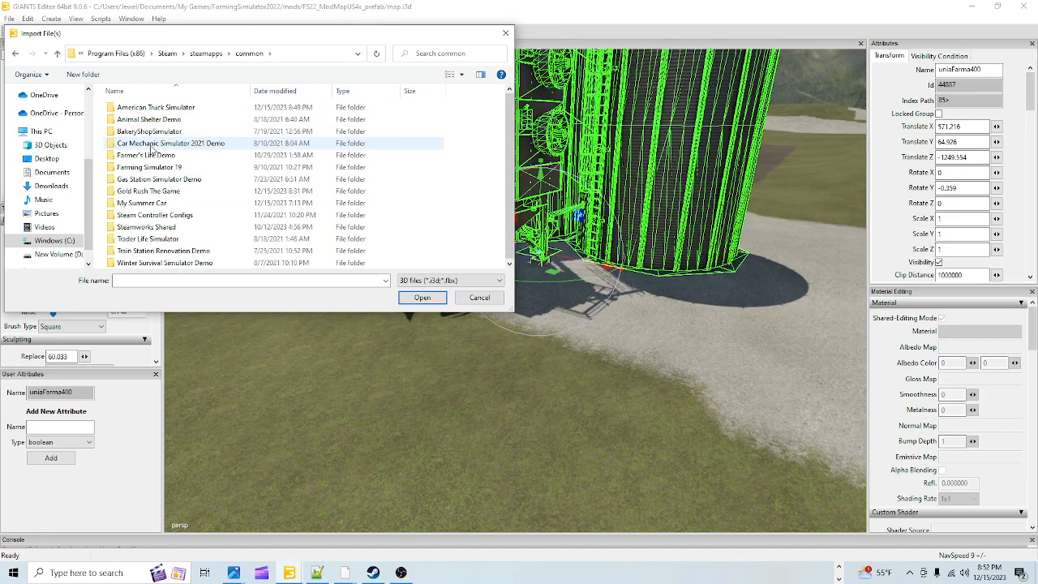
{"action": "left_click", "coordinate": [156, 168]}
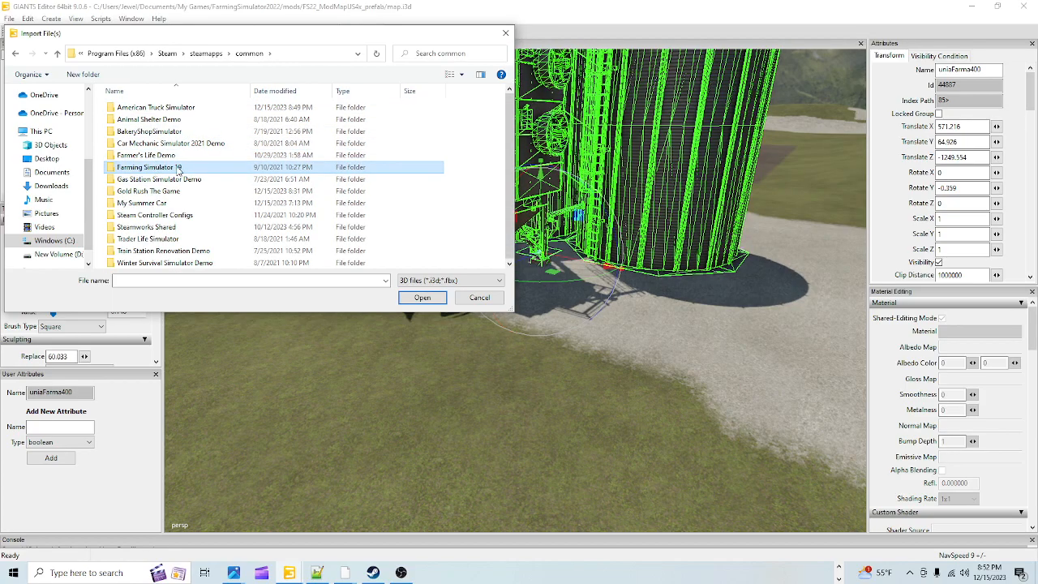
{"action": "double_click", "coordinate": [196, 169]}
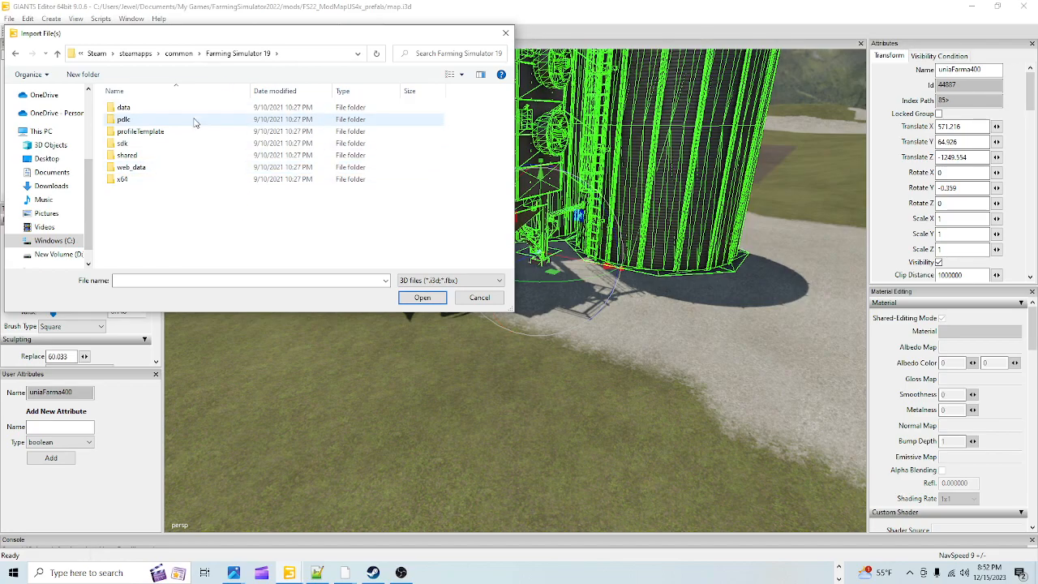
{"action": "double_click", "coordinate": [173, 107]}
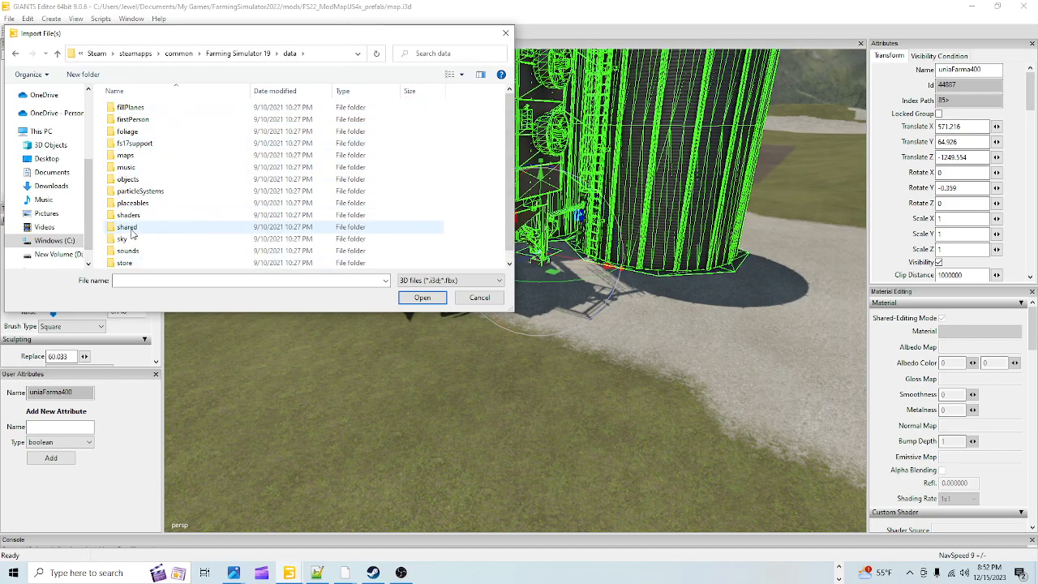
Step: Browse to the data/placeables folder of Farming Simulator 22 inside SteamLibrary on the New Volume (D:) drive
{"action": "left_click", "coordinate": [72, 255]}
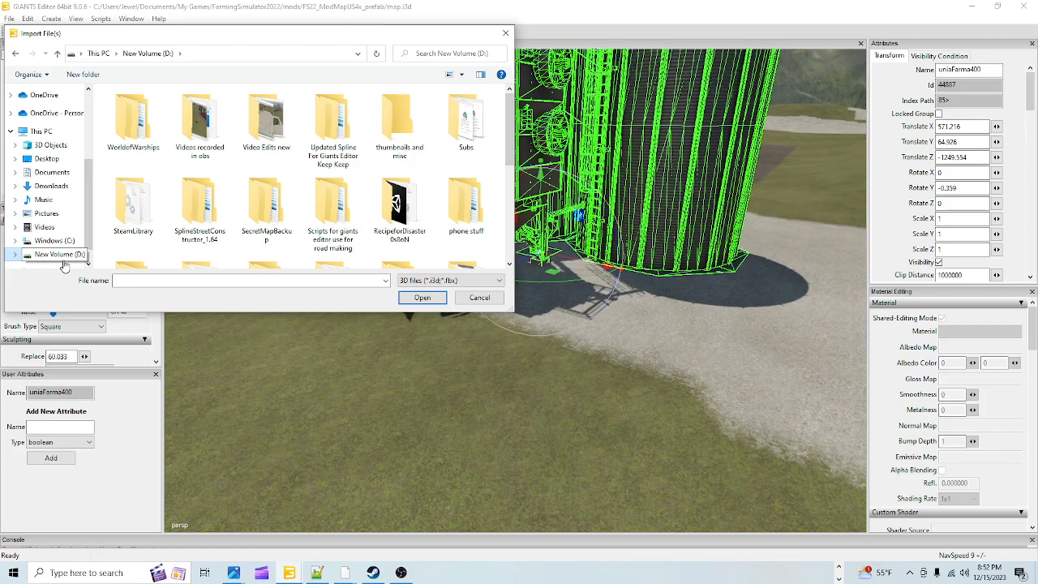
{"action": "double_click", "coordinate": [133, 204]}
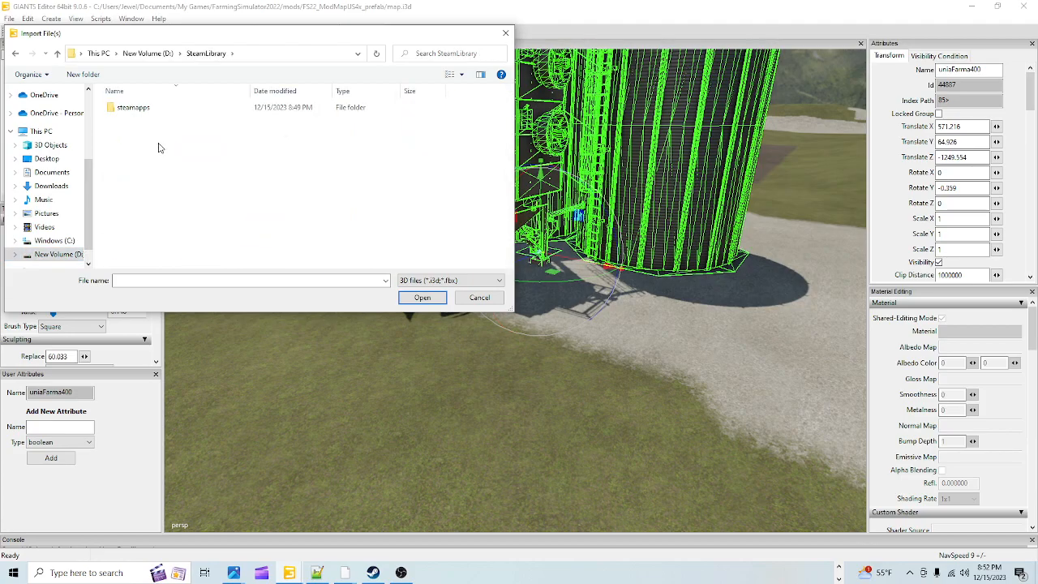
{"action": "double_click", "coordinate": [158, 114]}
{"action": "double_click", "coordinate": [154, 108]}
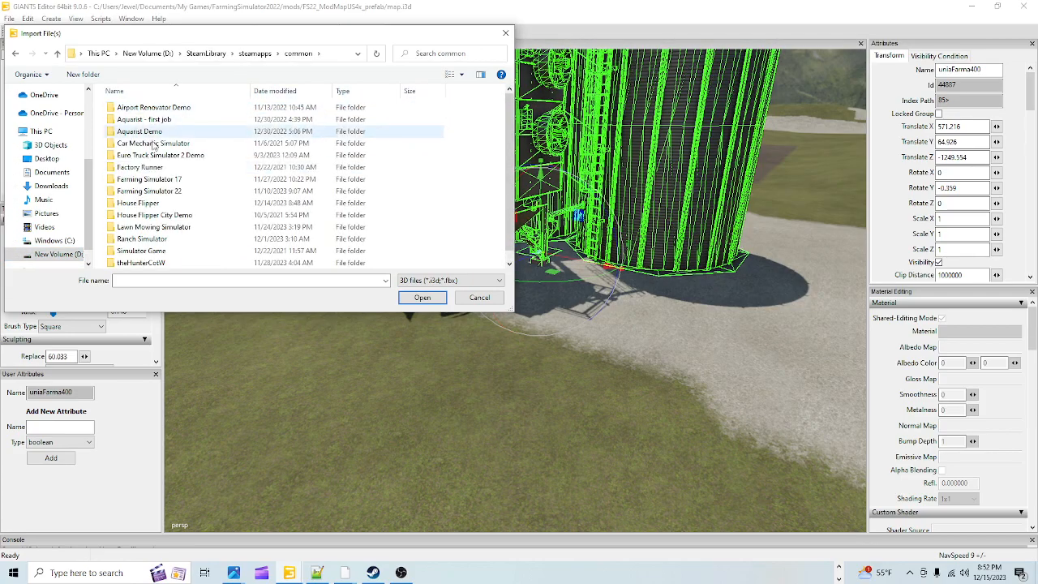
{"action": "double_click", "coordinate": [154, 193]}
{"action": "double_click", "coordinate": [148, 107]}
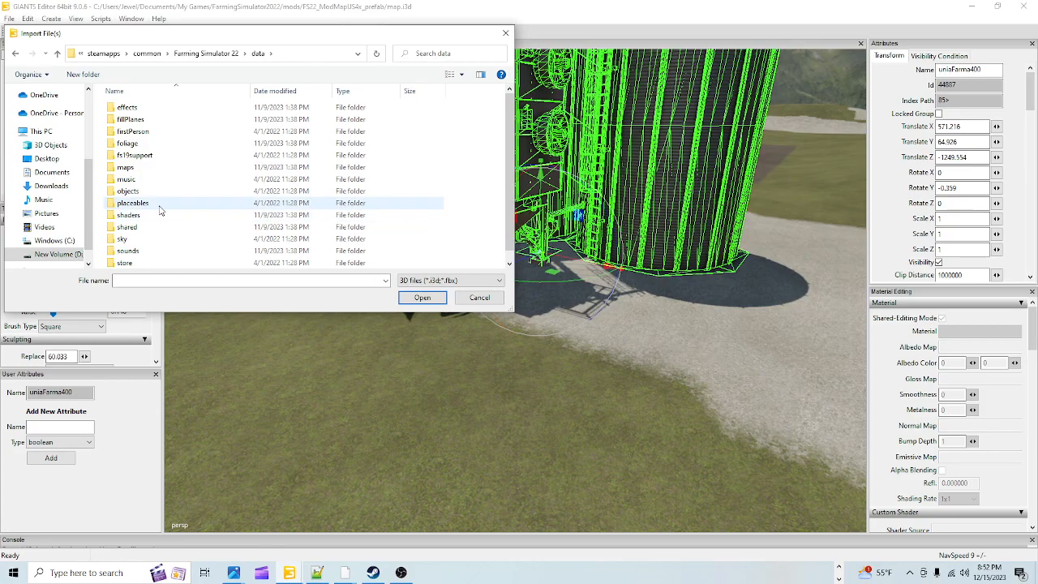
{"action": "double_click", "coordinate": [133, 203]}
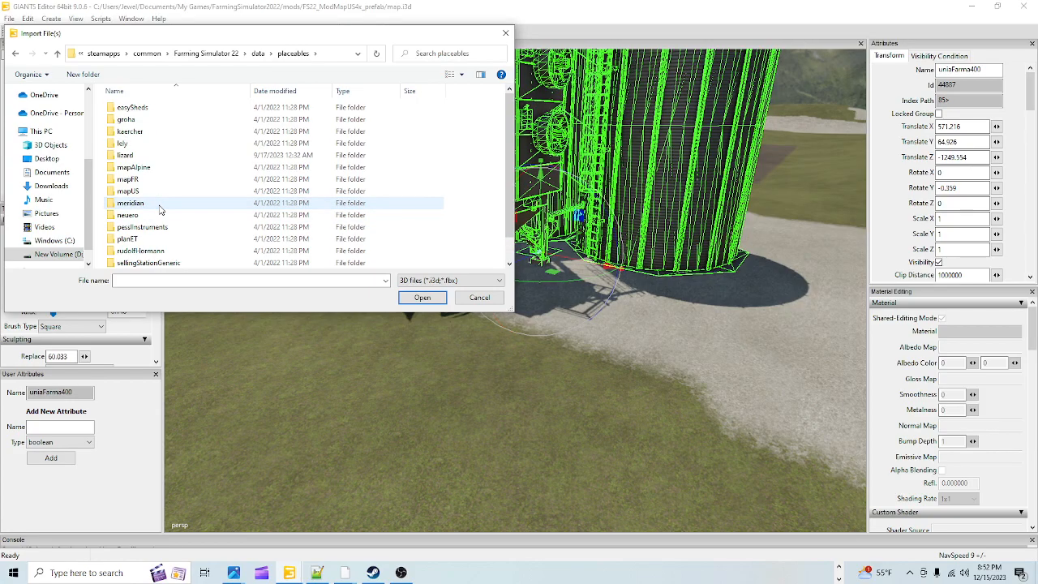
Step: Locate the farma400 model file under unia/farma/farma400 and cancel the import without loading it
{"action": "scroll", "coordinate": [156, 202], "scroll_direction": "down", "scroll_amount": 1}
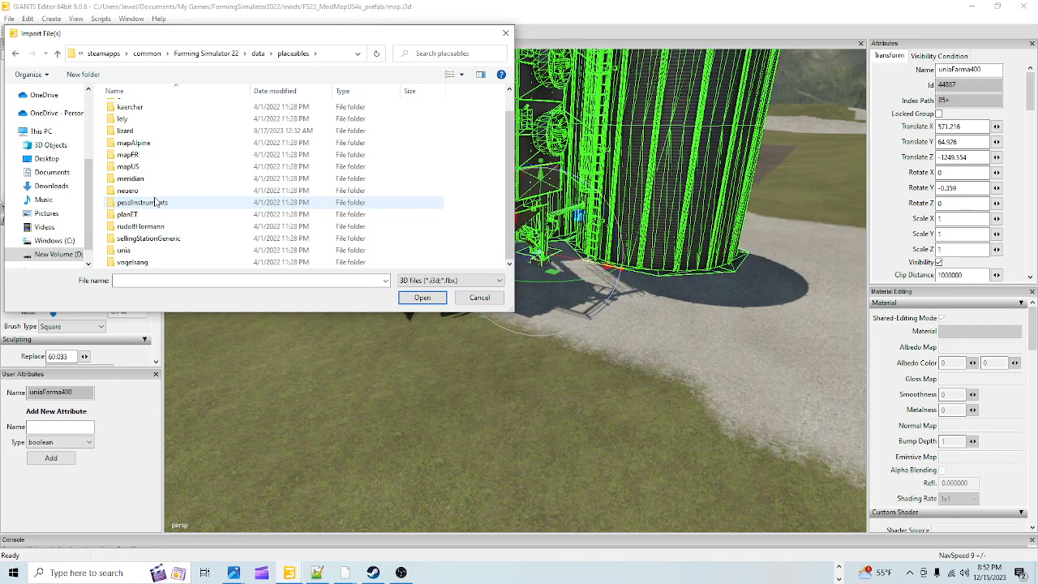
{"action": "double_click", "coordinate": [139, 251]}
{"action": "double_click", "coordinate": [133, 121]}
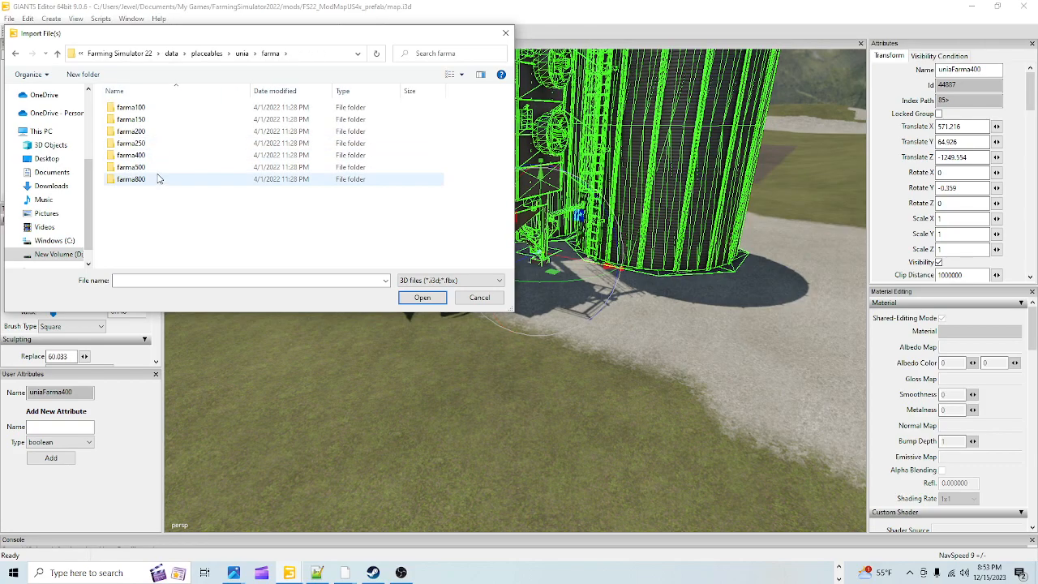
{"action": "double_click", "coordinate": [134, 155]}
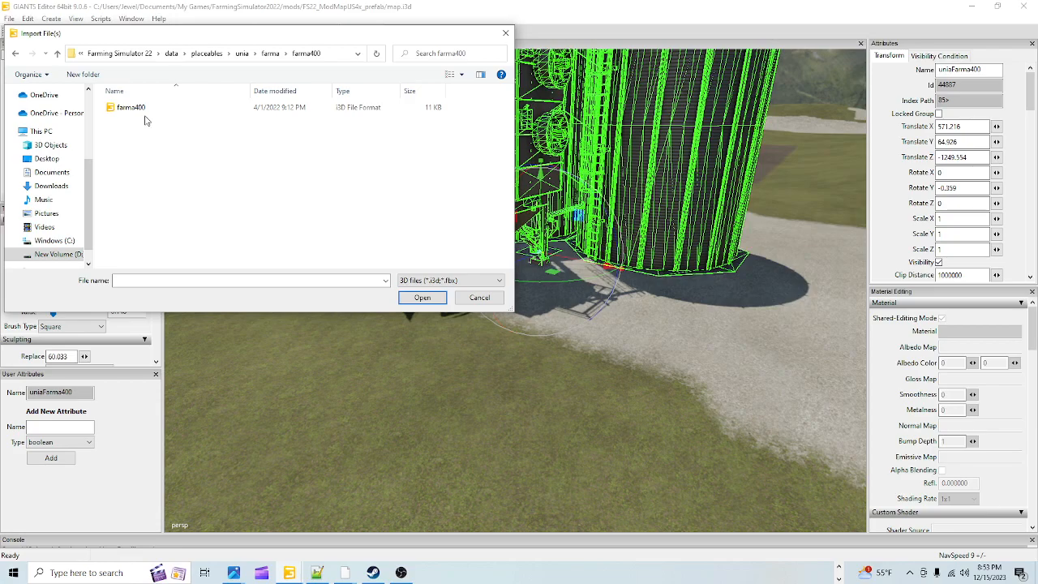
{"action": "left_click", "coordinate": [146, 112]}
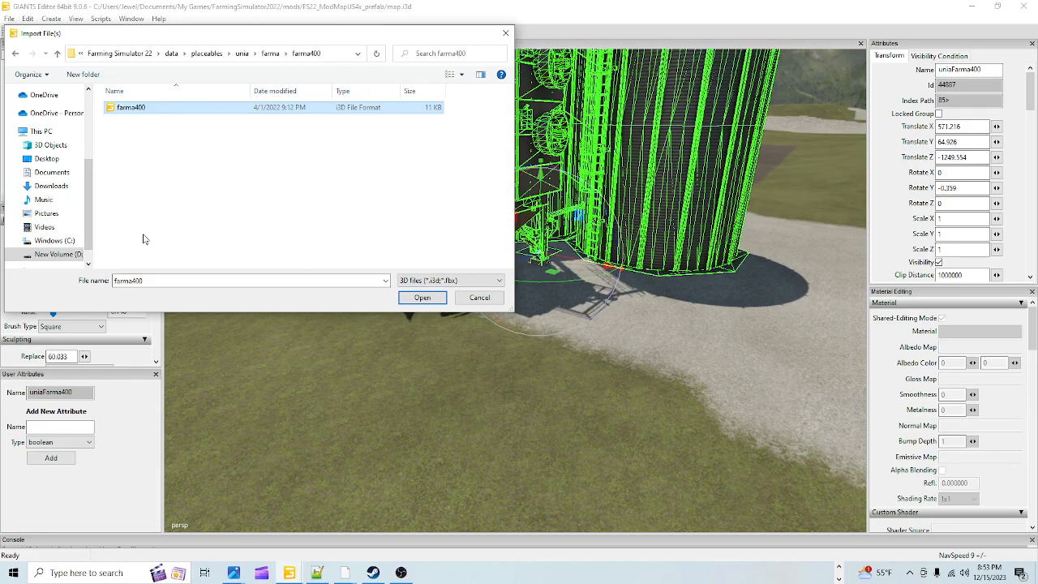
{"action": "left_click", "coordinate": [478, 298]}
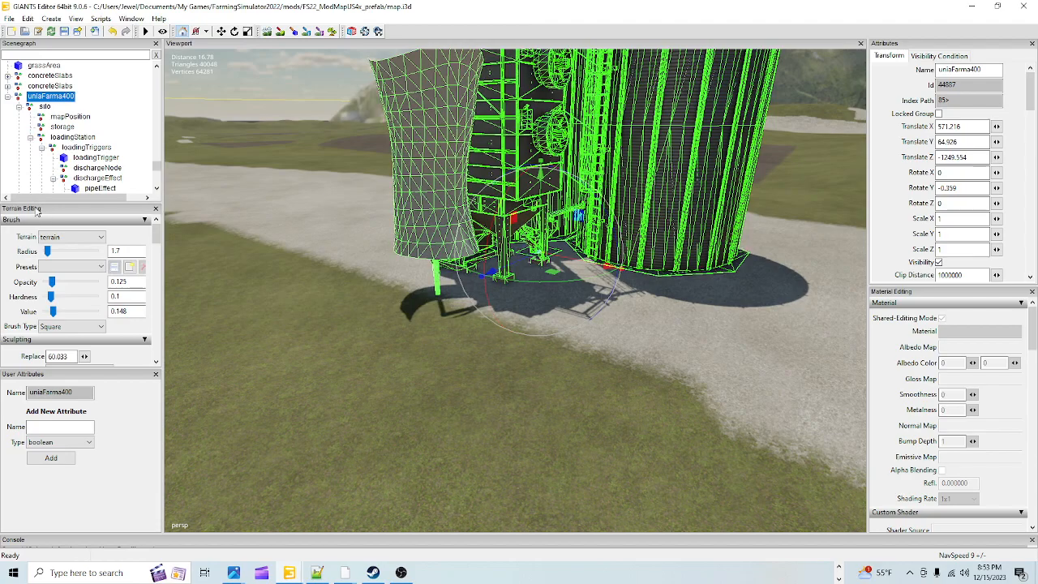
Step: Collapse the uniaFarma400 group and examine the silo, its loading area and the neighbouring ground from several angles
{"action": "left_click", "coordinate": [7, 96]}
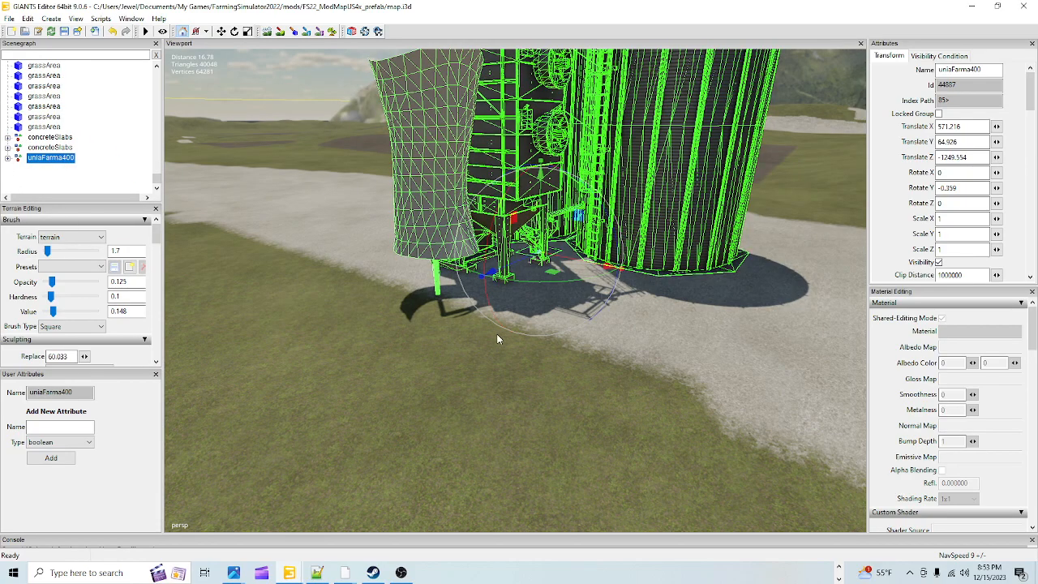
{"action": "left_click_drag", "start_coordinate": [498, 304], "coordinate": [415, 412], "text": "alt"}
{"action": "right_click_drag", "start_coordinate": [415, 413], "coordinate": [396, 383], "text": "alt"}
{"action": "left_click_drag", "start_coordinate": [396, 379], "coordinate": [471, 308], "text": "alt"}
{"action": "right_click_drag", "start_coordinate": [471, 308], "coordinate": [422, 306], "text": "alt"}
{"action": "left_click_drag", "start_coordinate": [422, 307], "coordinate": [404, 320], "text": "alt"}
{"action": "right_click_drag", "start_coordinate": [404, 319], "coordinate": [375, 352], "text": "alt"}
{"action": "left_click_drag", "start_coordinate": [375, 352], "coordinate": [447, 357], "text": "alt"}
{"action": "right_click_drag", "start_coordinate": [447, 357], "coordinate": [349, 332], "text": "alt"}
{"action": "left_click_drag", "start_coordinate": [350, 328], "coordinate": [414, 352], "text": "alt"}
{"action": "right_click_drag", "start_coordinate": [414, 352], "coordinate": [398, 347], "text": "alt"}
{"action": "middle_click_drag", "start_coordinate": [451, 332], "coordinate": [513, 293], "text": "alt"}
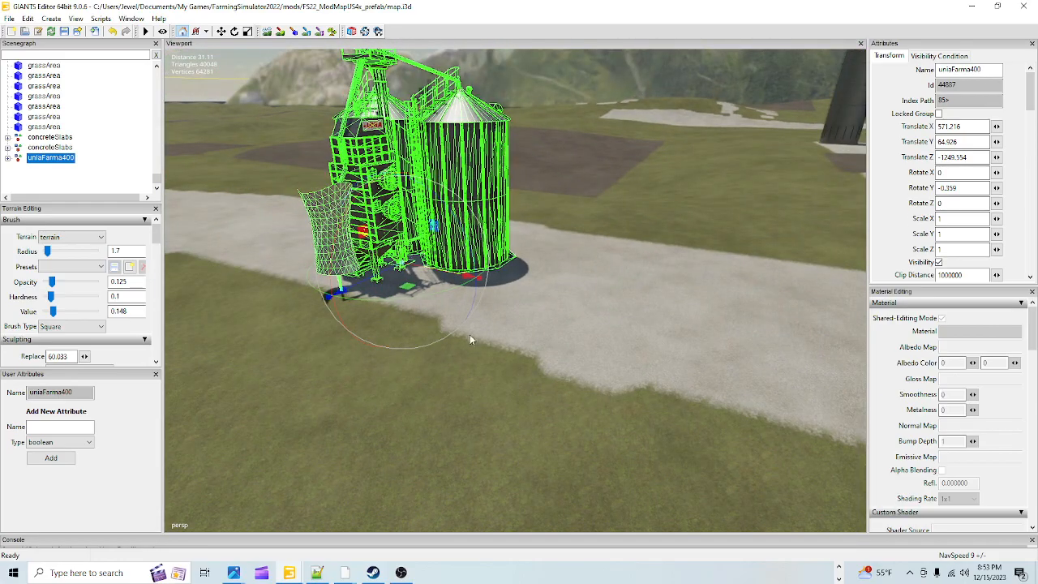
{"action": "left_click_drag", "start_coordinate": [514, 293], "coordinate": [601, 169], "text": "alt"}
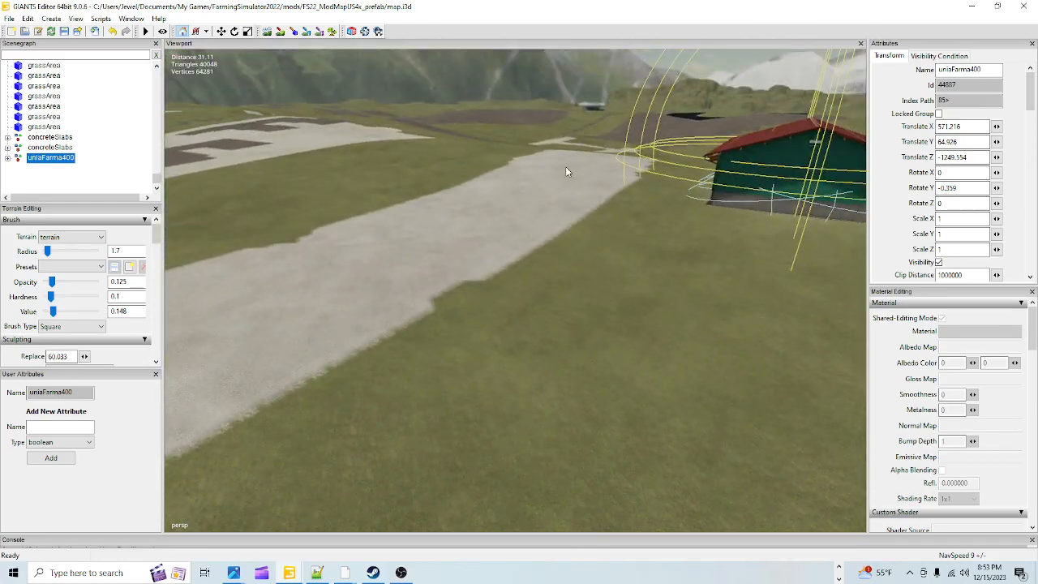
{"action": "left_click_drag", "start_coordinate": [475, 231], "coordinate": [412, 251], "text": "alt"}
{"action": "left_click_drag", "start_coordinate": [637, 317], "coordinate": [714, 396], "text": "alt"}
{"action": "scroll", "coordinate": [497, 458], "scroll_direction": "up", "scroll_amount": 9}
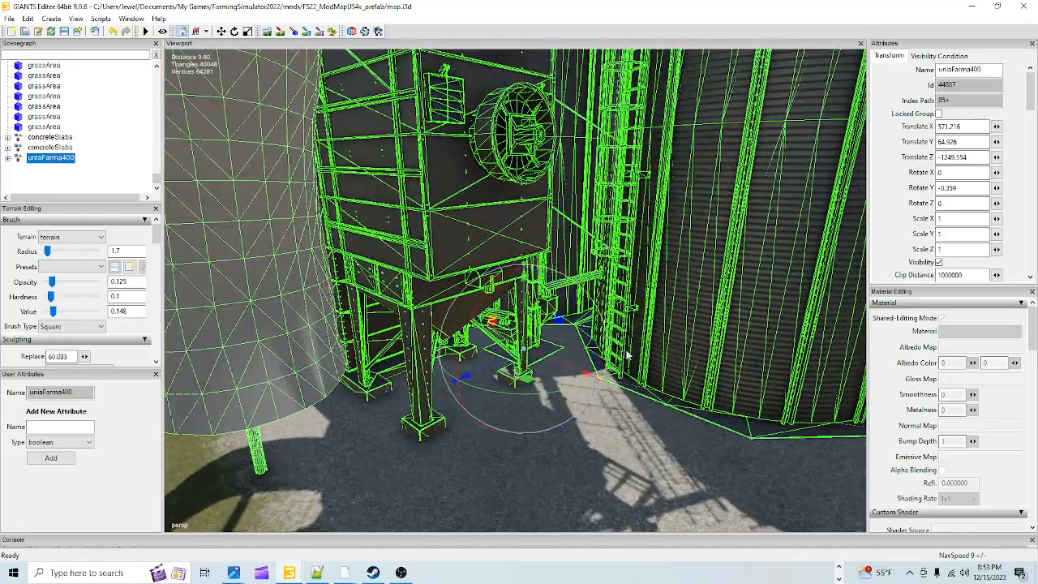
{"action": "left_click_drag", "start_coordinate": [497, 458], "coordinate": [603, 404], "text": "alt"}
{"action": "scroll", "coordinate": [603, 400], "scroll_direction": "down", "scroll_amount": 5}
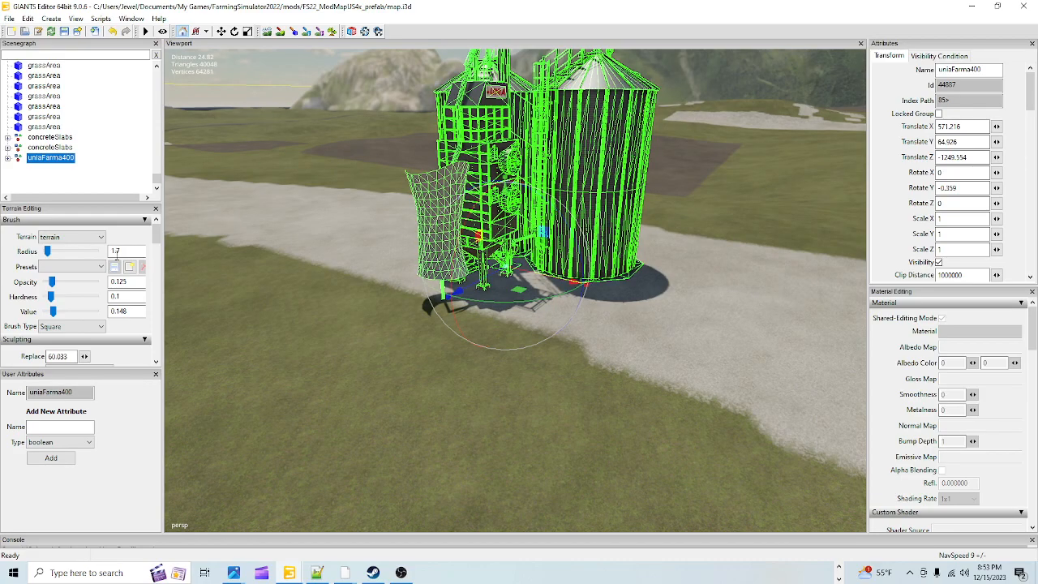
Step: Expand the uniaFarma400 group and turn off the visibility of the dischargeEffect node under loadingTriggers
{"action": "left_click", "coordinate": [7, 160]}
{"action": "scroll", "coordinate": [86, 177], "scroll_direction": "down", "scroll_amount": 2}
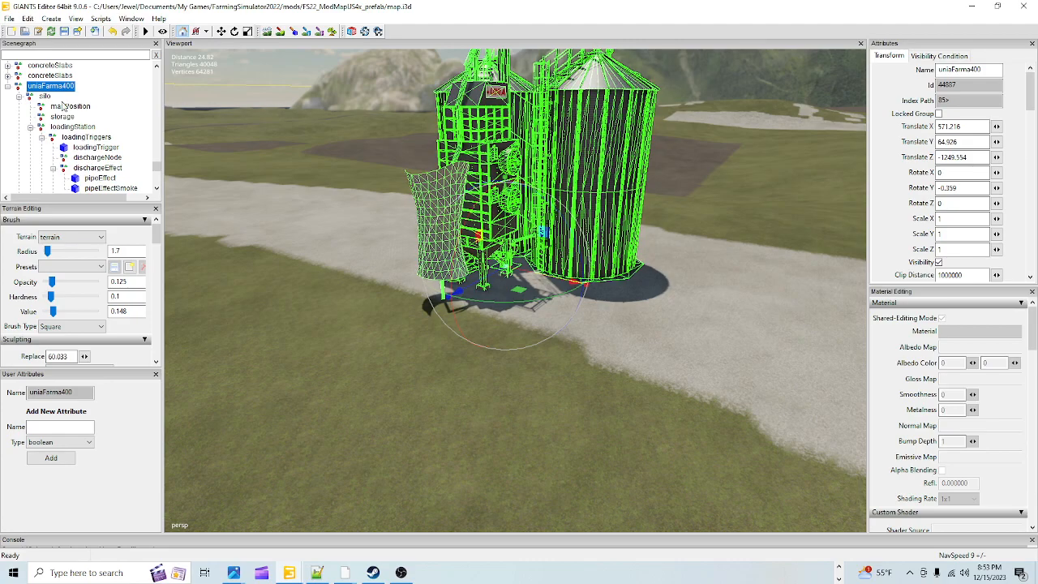
{"action": "scroll", "coordinate": [65, 122], "scroll_direction": "down", "scroll_amount": 2}
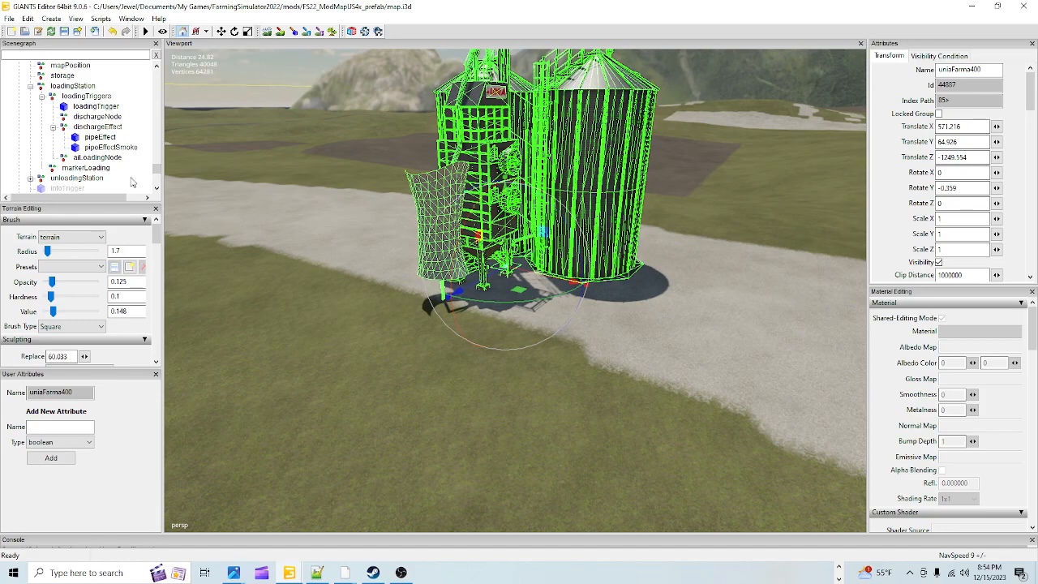
{"action": "left_click", "coordinate": [102, 128]}
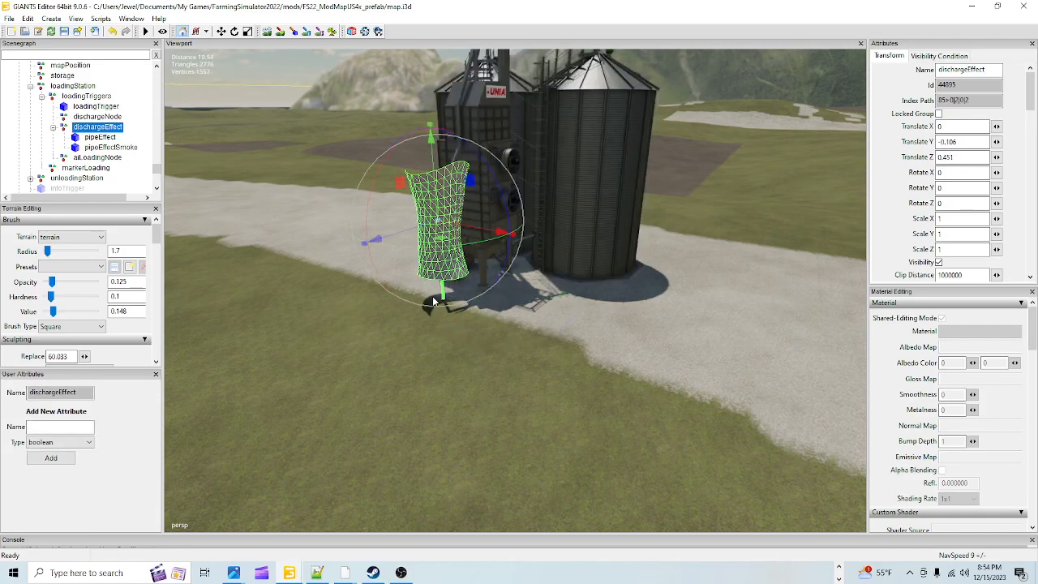
{"action": "scroll", "coordinate": [434, 299], "scroll_direction": "up", "scroll_amount": 8}
{"action": "left_click_drag", "start_coordinate": [415, 308], "coordinate": [430, 364], "text": "alt"}
{"action": "scroll", "coordinate": [334, 341], "scroll_direction": "up", "scroll_amount": 4}
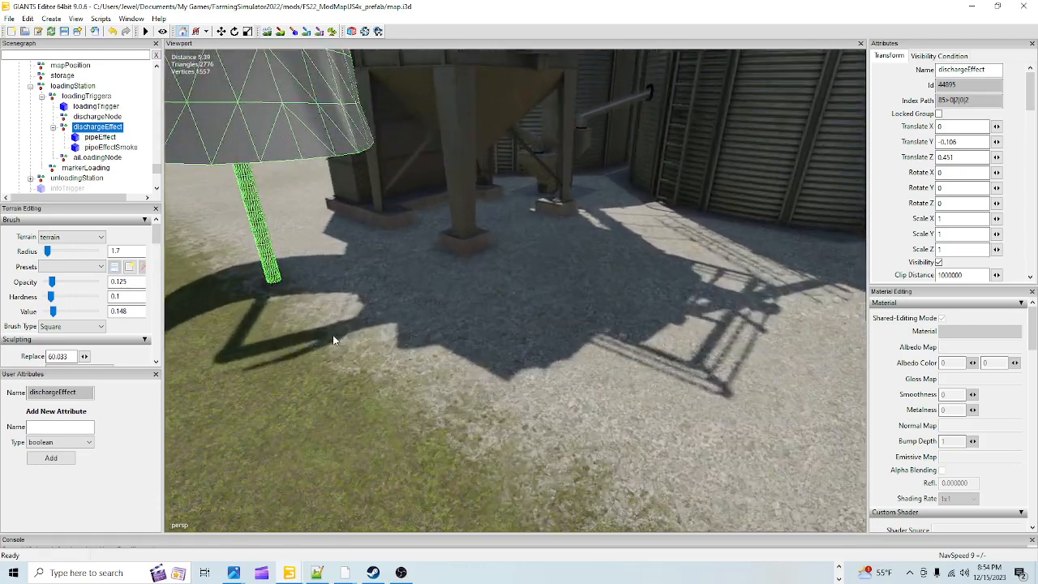
{"action": "left_click_drag", "start_coordinate": [333, 341], "coordinate": [426, 340], "text": "alt"}
{"action": "scroll", "coordinate": [399, 356], "scroll_direction": "up", "scroll_amount": 3}
{"action": "scroll", "coordinate": [458, 360], "scroll_direction": "down", "scroll_amount": 4}
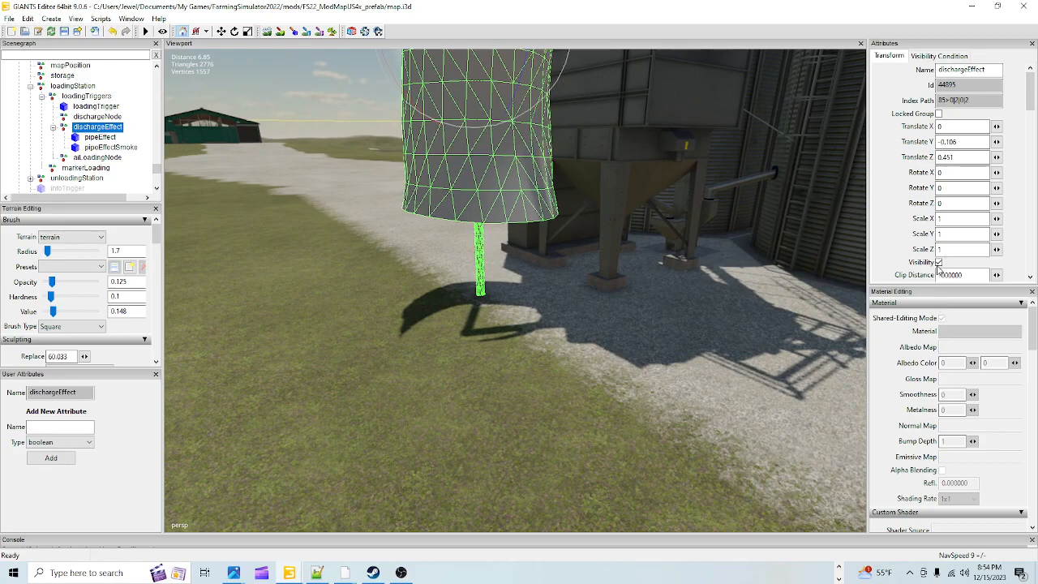
{"action": "left_click", "coordinate": [938, 263]}
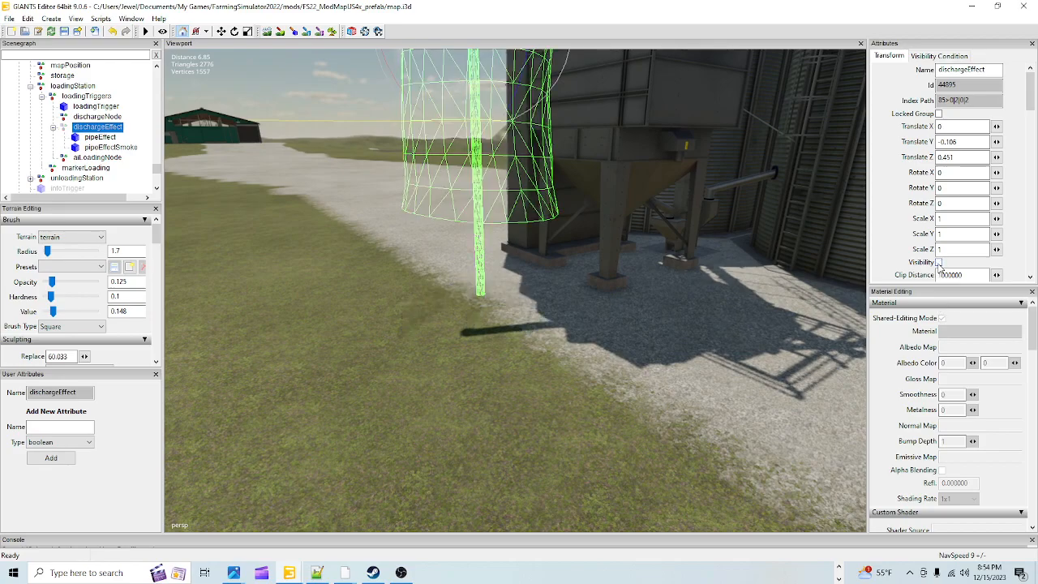
Step: Turn the visibility of the dischargeEffect node back on and view its mesh in front of the silo from several angles
{"action": "left_click", "coordinate": [938, 262]}
{"action": "left_click_drag", "start_coordinate": [452, 353], "coordinate": [473, 373], "text": "alt"}
{"action": "scroll", "coordinate": [470, 379], "scroll_direction": "down", "scroll_amount": 2}
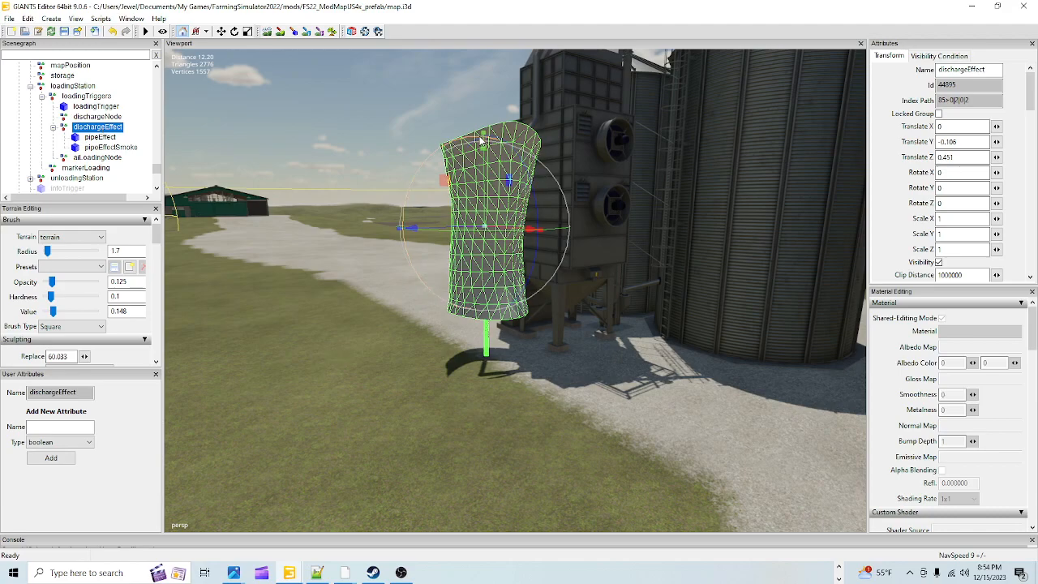
{"action": "left_click_drag", "start_coordinate": [492, 407], "coordinate": [527, 355], "text": "alt"}
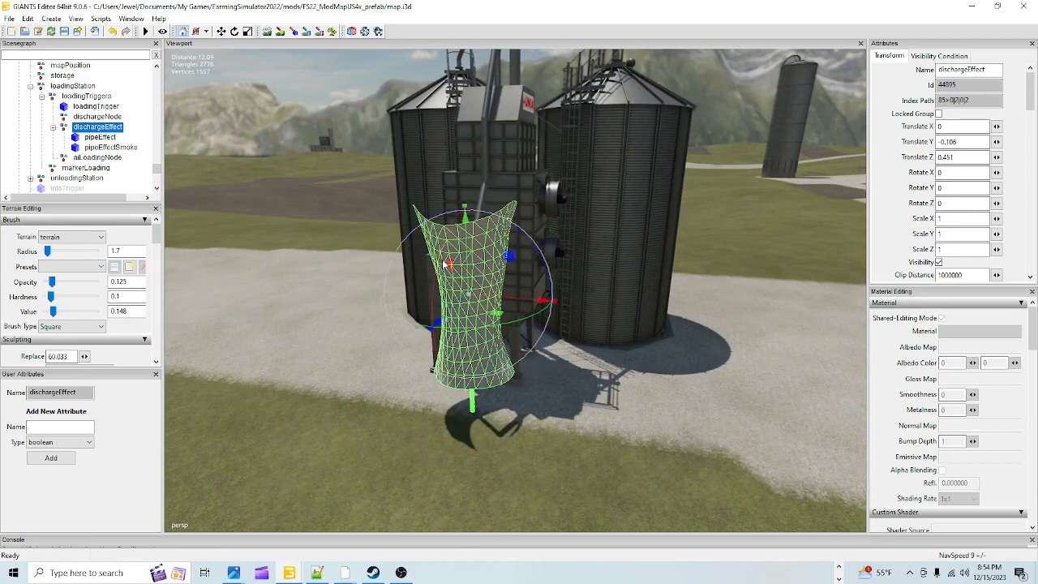
{"action": "left_click_drag", "start_coordinate": [617, 303], "coordinate": [582, 343], "text": "alt"}
{"action": "scroll", "coordinate": [521, 402], "scroll_direction": "down", "scroll_amount": 5}
{"action": "left_click_drag", "start_coordinate": [521, 408], "coordinate": [529, 392], "text": "alt"}
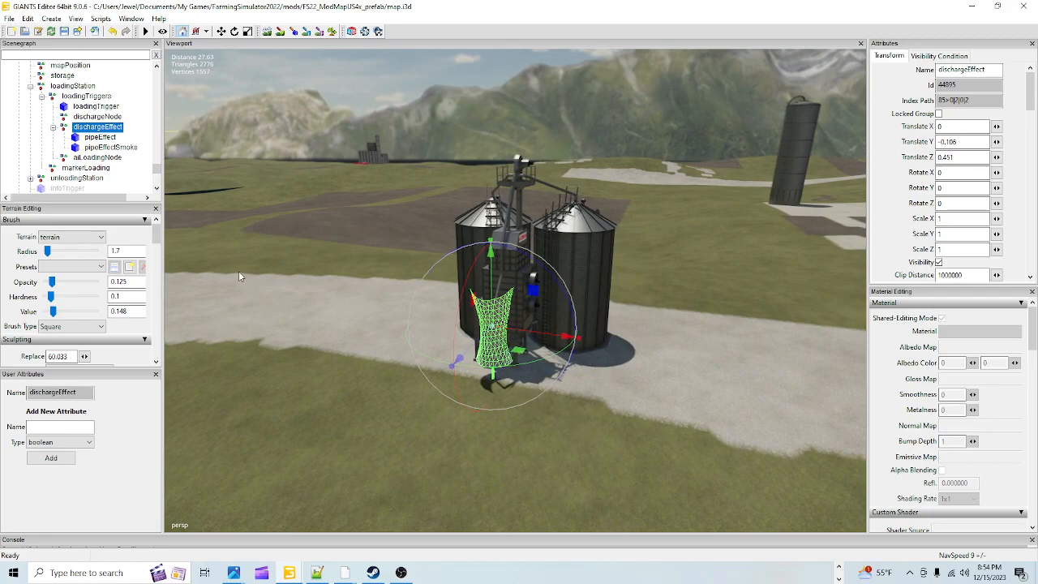
Step: Select the parent uniaFarma400 group and collapse its hierarchy to a single node
{"action": "scroll", "coordinate": [111, 188], "scroll_direction": "up", "scroll_amount": 3}
{"action": "left_click", "coordinate": [48, 116]}
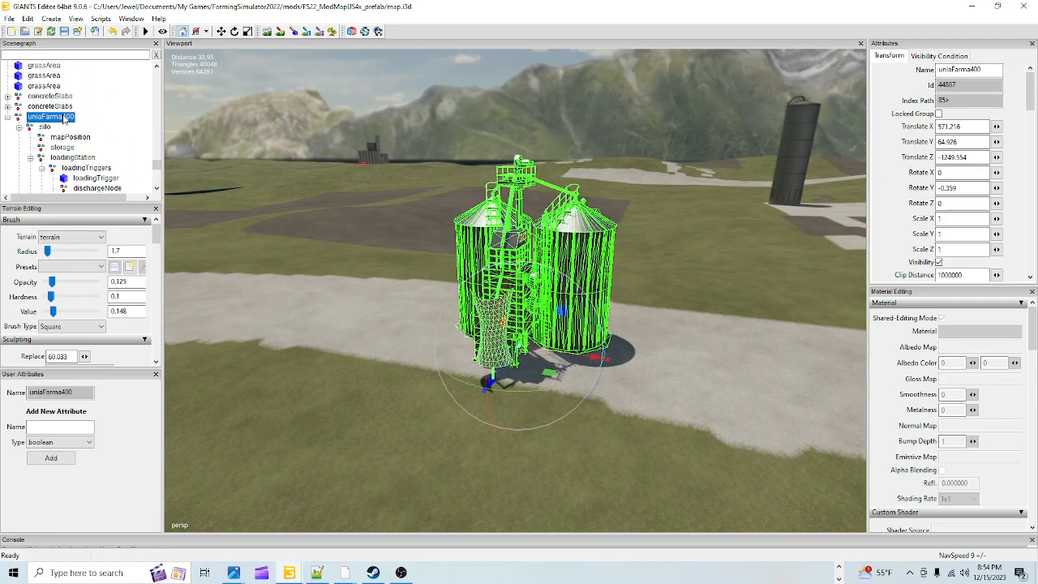
{"action": "left_click_drag", "start_coordinate": [503, 361], "coordinate": [535, 392], "text": "alt"}
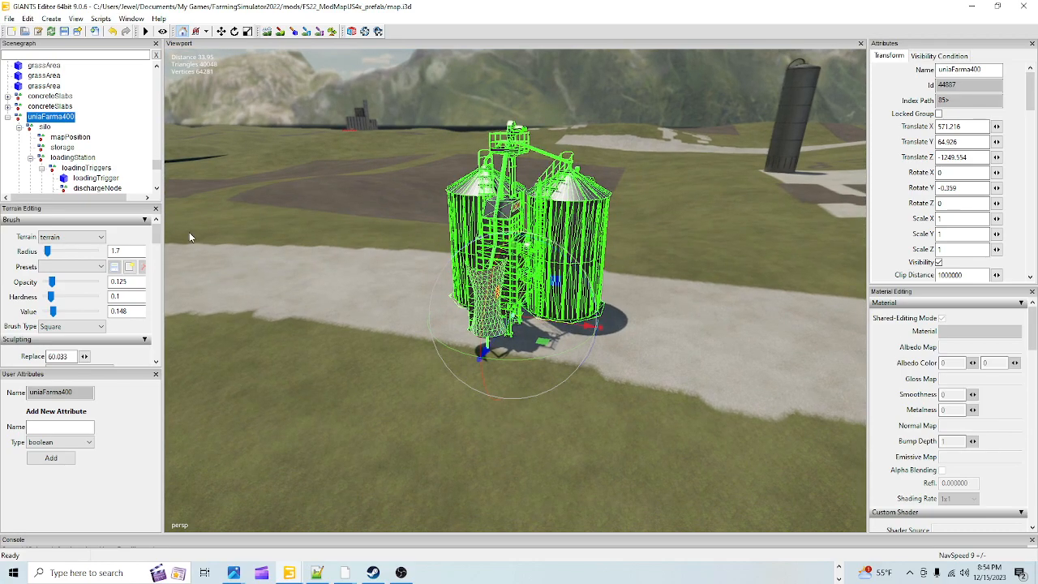
{"action": "left_click", "coordinate": [18, 116]}
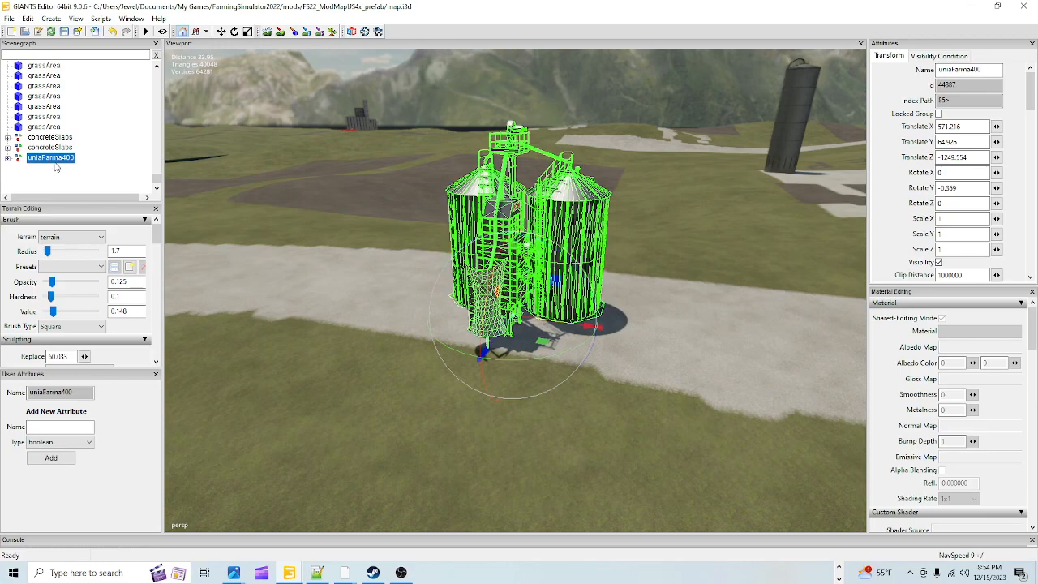
{"action": "left_click", "coordinate": [9, 159]}
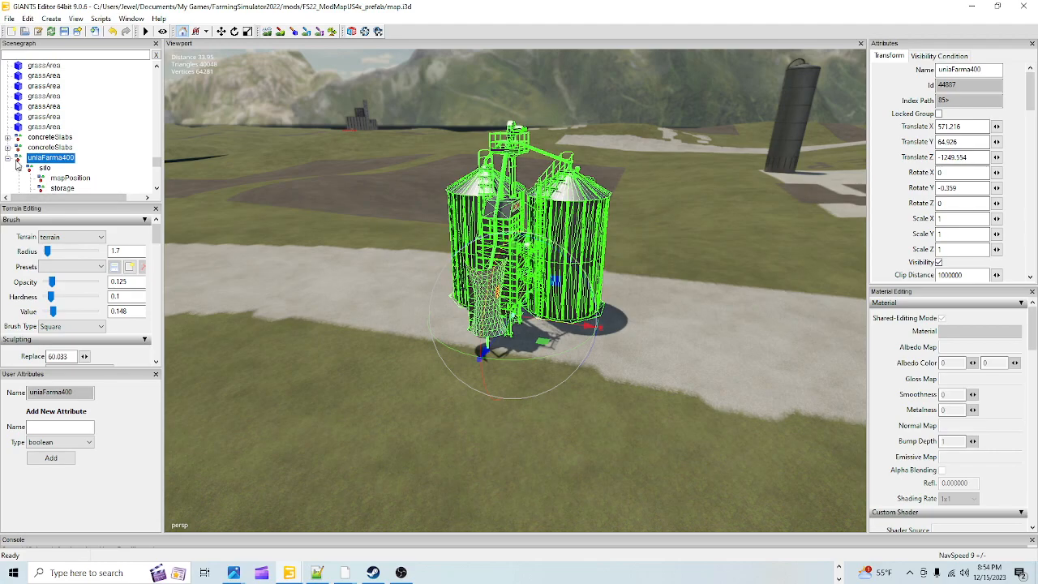
{"action": "left_click", "coordinate": [9, 159]}
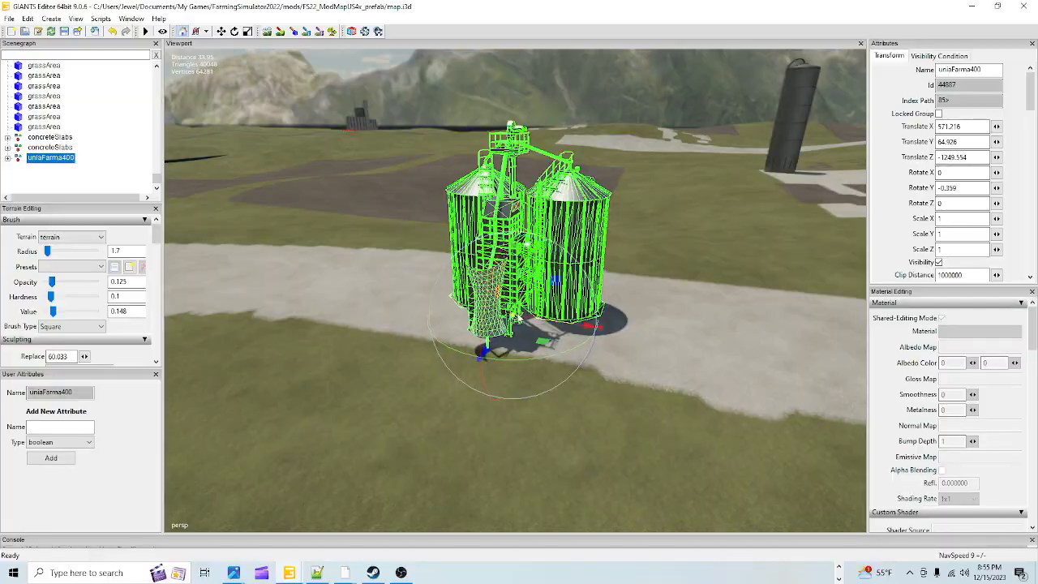
Step: Examine the silo's legs, base plates and surrounding gravel up close at ground level
{"action": "left_click_drag", "start_coordinate": [510, 392], "coordinate": [519, 386], "text": "alt"}
{"action": "scroll", "coordinate": [510, 343], "scroll_direction": "up", "scroll_amount": 5}
{"action": "left_click_drag", "start_coordinate": [555, 313], "coordinate": [598, 268], "text": "alt"}
{"action": "scroll", "coordinate": [598, 270], "scroll_direction": "up", "scroll_amount": 10}
{"action": "left_click_drag", "start_coordinate": [581, 361], "coordinate": [538, 352], "text": "alt"}
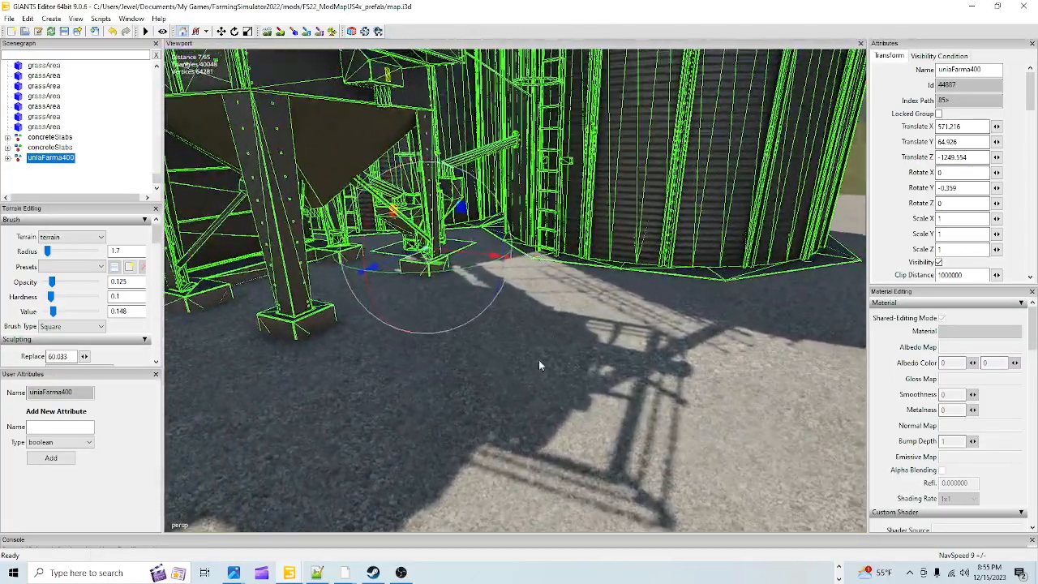
{"action": "scroll", "coordinate": [551, 381], "scroll_direction": "up", "scroll_amount": 4}
{"action": "left_click_drag", "start_coordinate": [555, 398], "coordinate": [497, 362], "text": "alt"}
{"action": "scroll", "coordinate": [566, 402], "scroll_direction": "up", "scroll_amount": 6}
{"action": "scroll", "coordinate": [510, 355], "scroll_direction": "down", "scroll_amount": 4}
{"action": "left_click_drag", "start_coordinate": [628, 375], "coordinate": [543, 357], "text": "alt"}
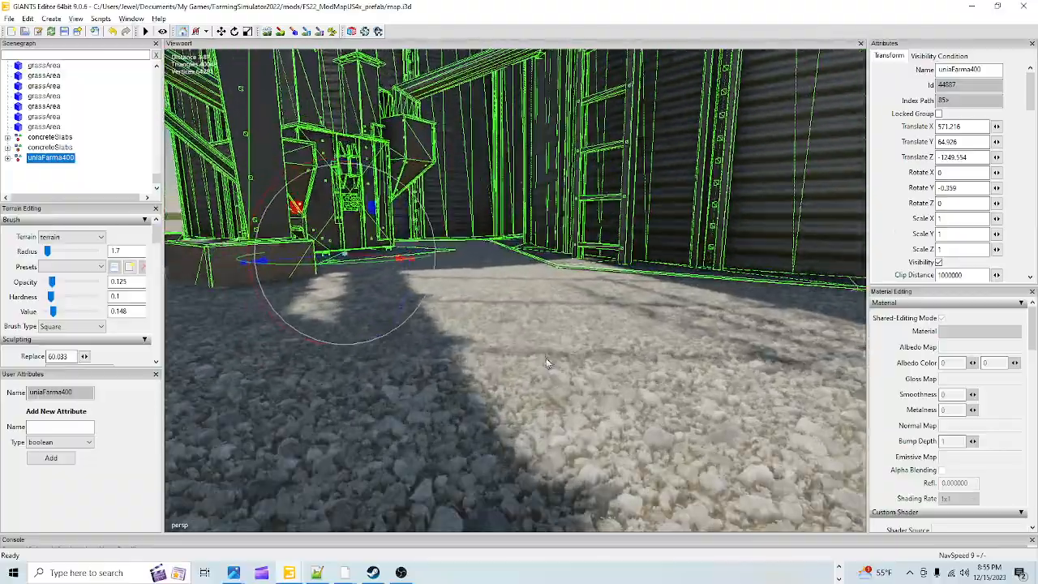
{"action": "scroll", "coordinate": [559, 397], "scroll_direction": "up", "scroll_amount": 3}
{"action": "left_click_drag", "start_coordinate": [593, 439], "coordinate": [573, 426], "text": "alt"}
{"action": "scroll", "coordinate": [565, 422], "scroll_direction": "up", "scroll_amount": 4}
{"action": "scroll", "coordinate": [561, 420], "scroll_direction": "down", "scroll_amount": 2}
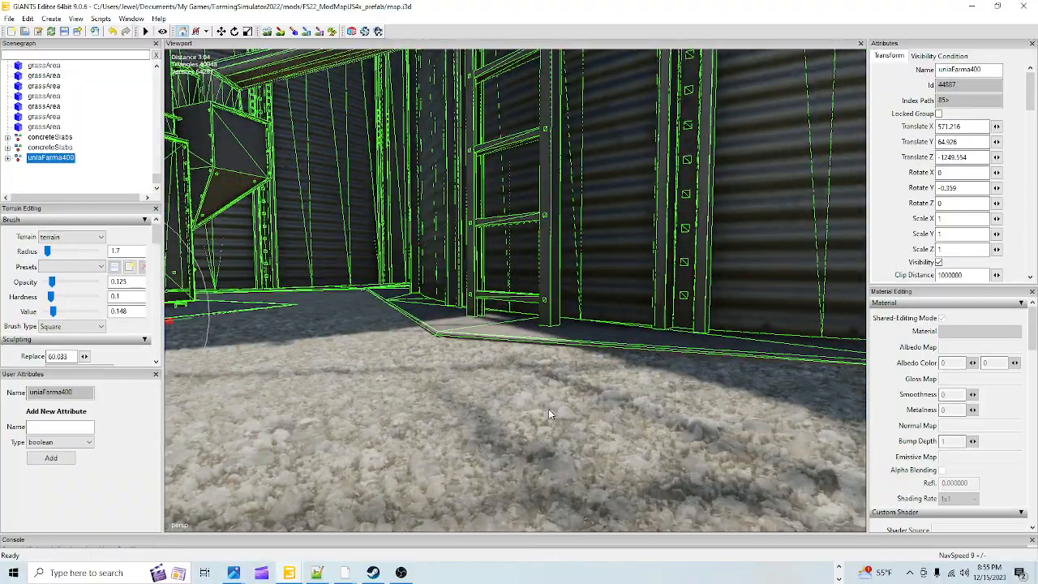
{"action": "scroll", "coordinate": [500, 389], "scroll_direction": "down", "scroll_amount": 2}
{"action": "left_click_drag", "start_coordinate": [504, 412], "coordinate": [482, 386], "text": "alt"}
{"action": "scroll", "coordinate": [480, 393], "scroll_direction": "down", "scroll_amount": 2}
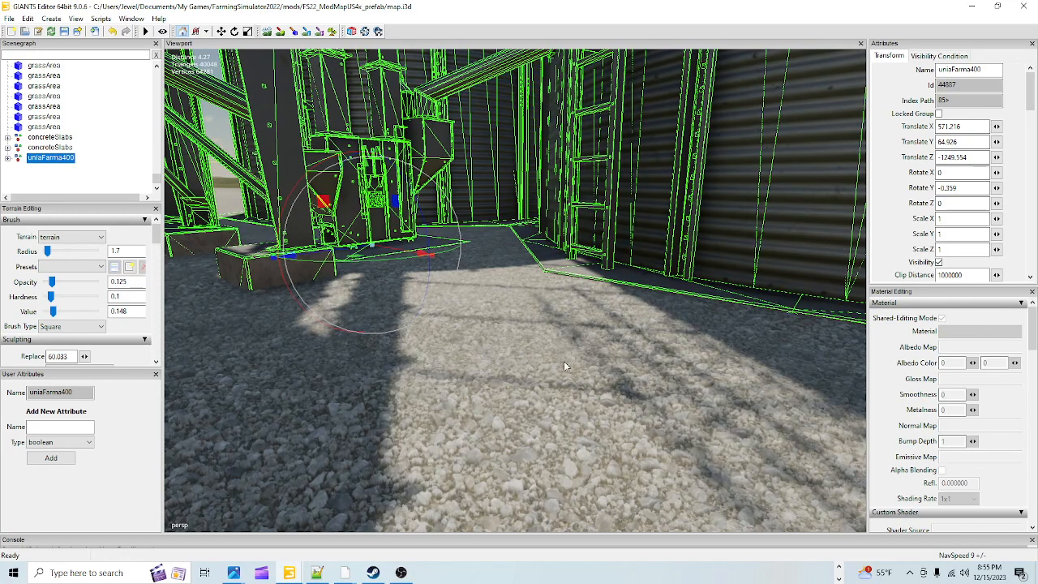
Step: Switch to the in-game screenshot fsScreen_2023_12_01_15_50_40.png, inspect the silo's base and surrounding grass, and minimize it
{"action": "mouse_move", "coordinate": [258, 572]}
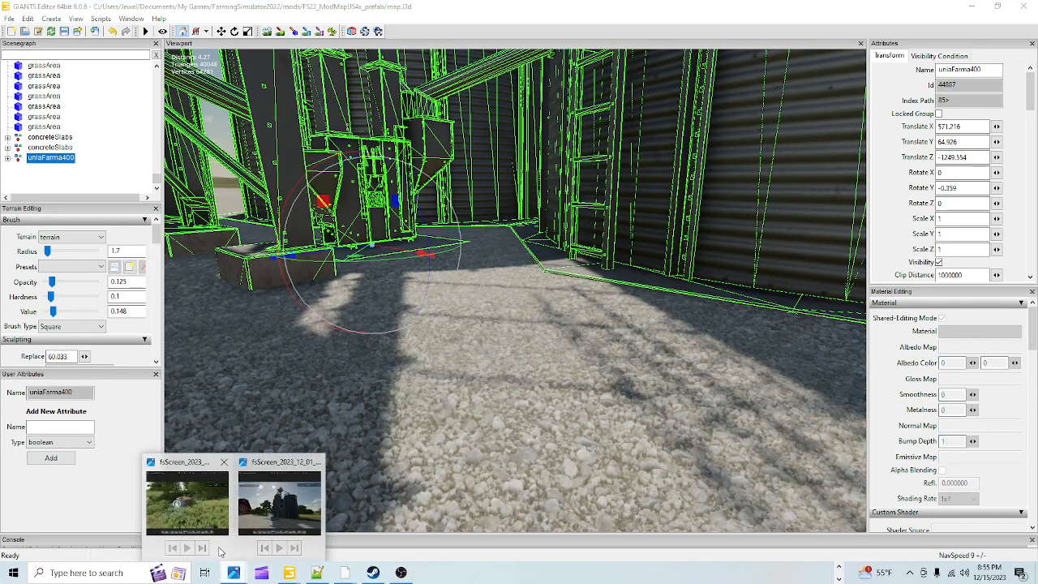
{"action": "left_click", "coordinate": [269, 506]}
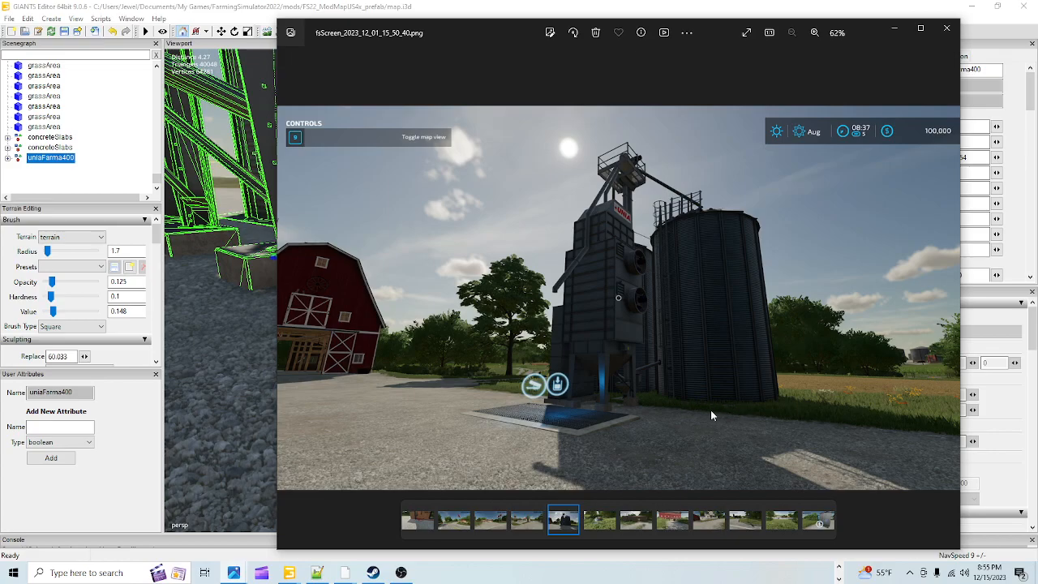
{"action": "scroll", "coordinate": [710, 413], "scroll_direction": "up", "scroll_amount": 10}
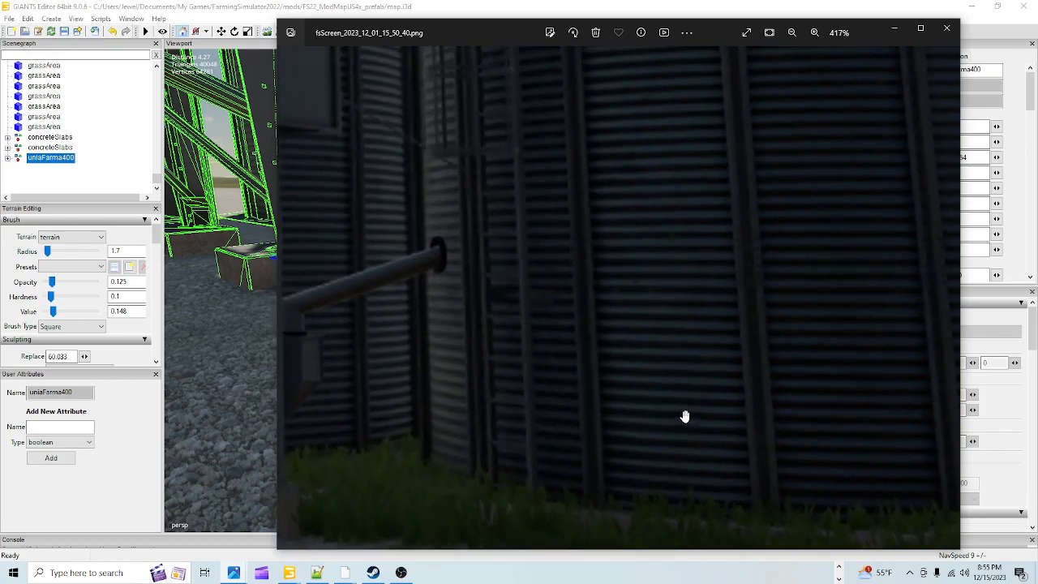
{"action": "scroll", "coordinate": [642, 484], "scroll_direction": "down", "scroll_amount": 1}
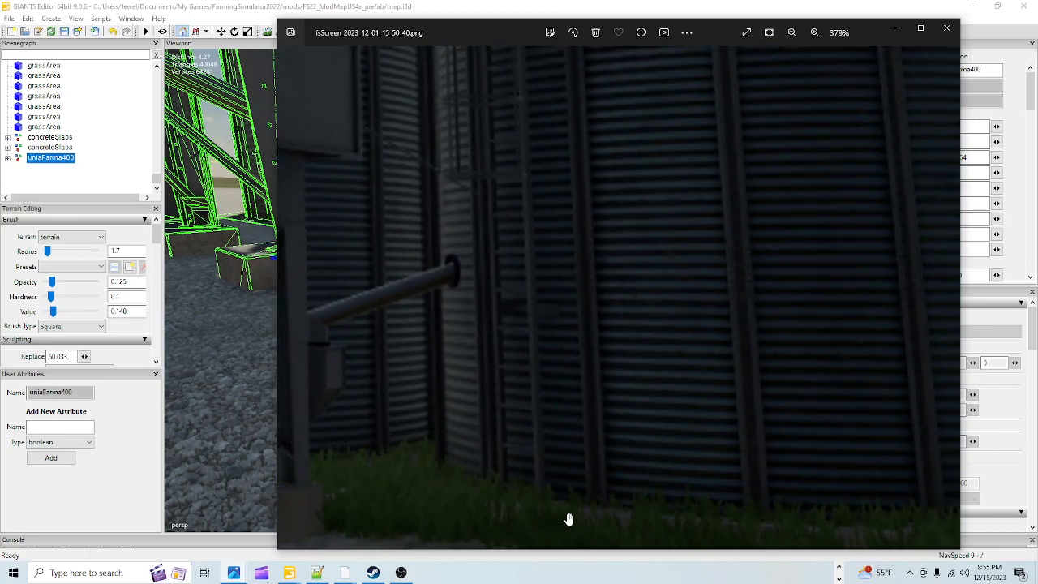
{"action": "scroll", "coordinate": [643, 504], "scroll_direction": "down", "scroll_amount": 1}
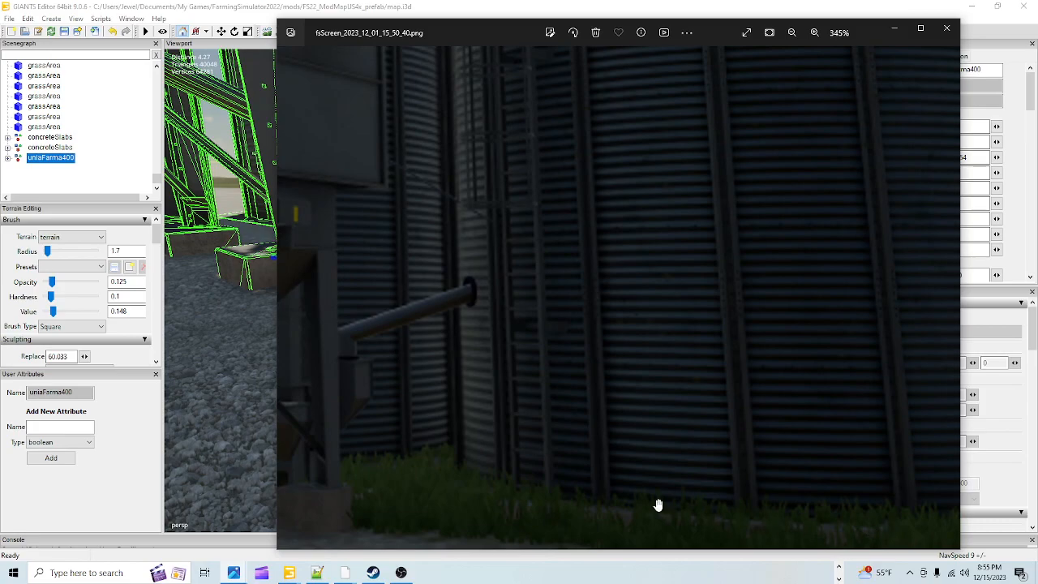
{"action": "scroll", "coordinate": [505, 469], "scroll_direction": "down", "scroll_amount": 9}
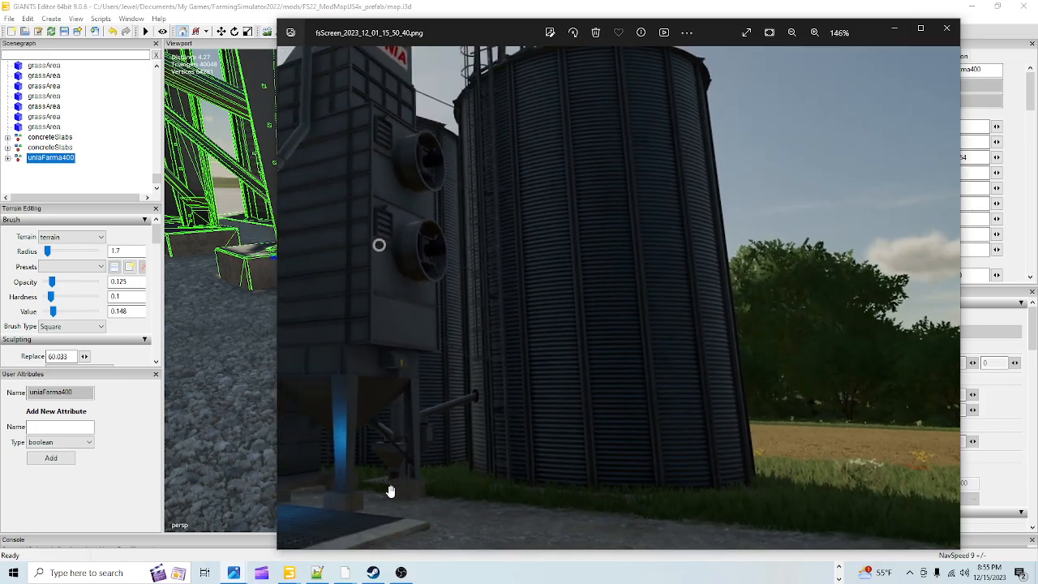
{"action": "scroll", "coordinate": [388, 489], "scroll_direction": "up", "scroll_amount": 14}
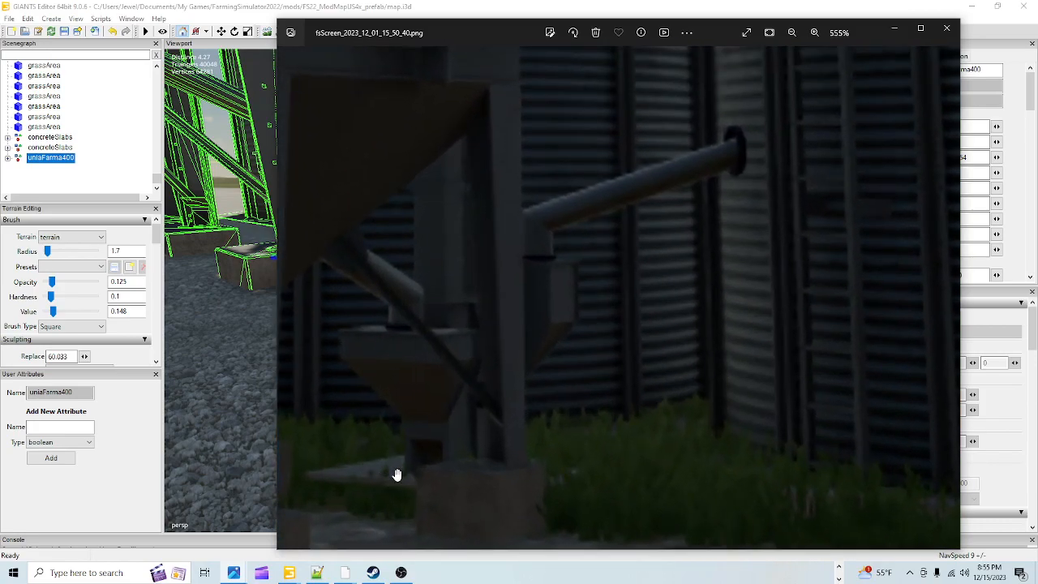
{"action": "scroll", "coordinate": [388, 479], "scroll_direction": "down", "scroll_amount": 14}
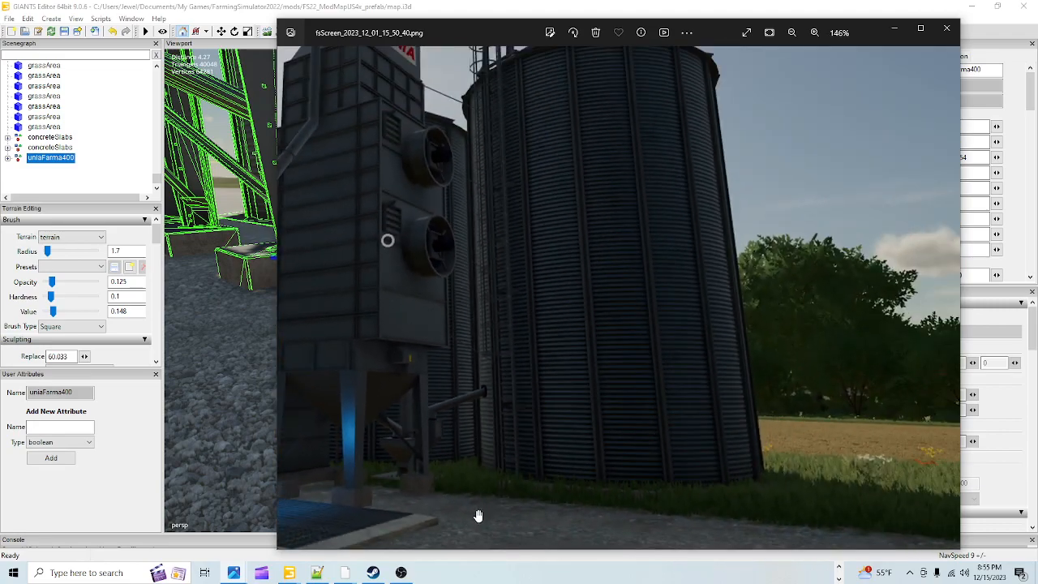
{"action": "scroll", "coordinate": [518, 446], "scroll_direction": "down", "scroll_amount": 5}
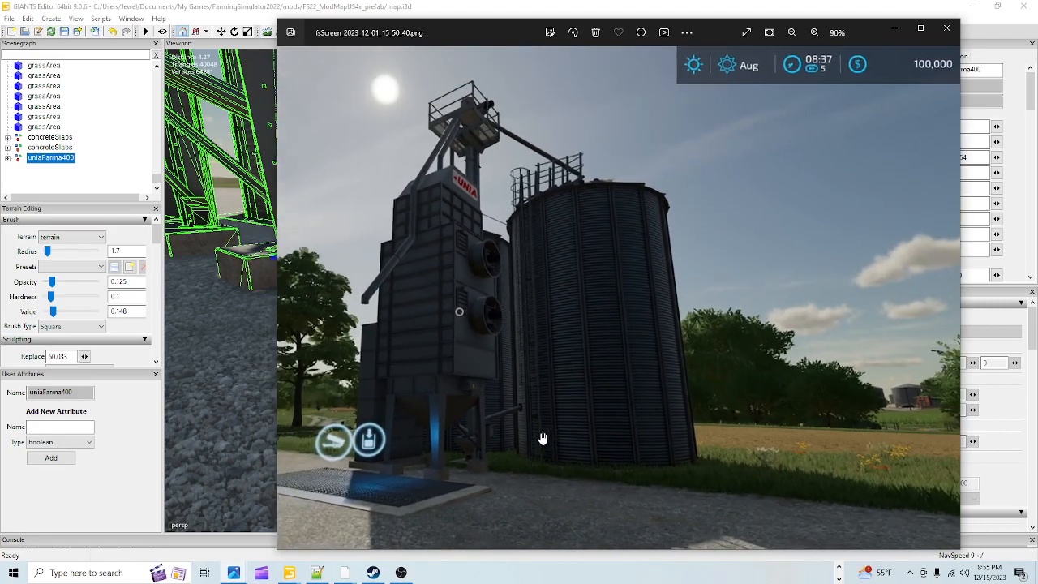
{"action": "scroll", "coordinate": [512, 476], "scroll_direction": "up", "scroll_amount": 5}
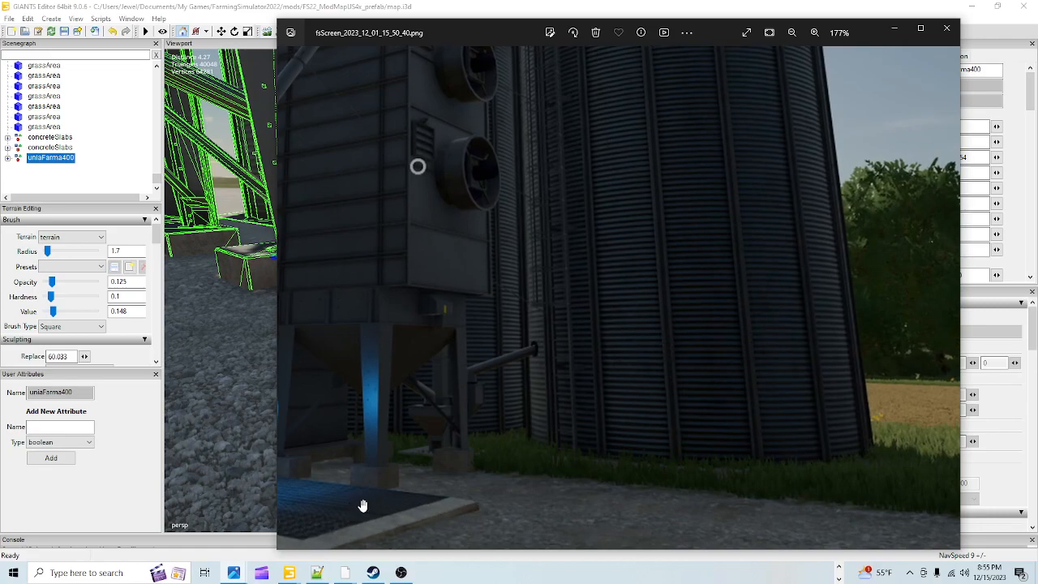
{"action": "scroll", "coordinate": [447, 527], "scroll_direction": "down", "scroll_amount": 2}
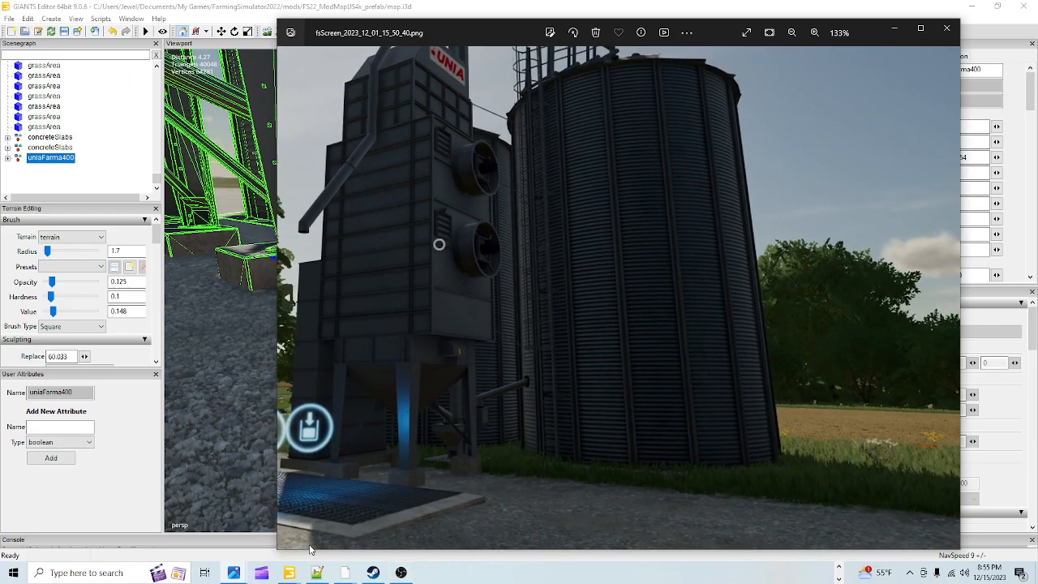
{"action": "left_click", "coordinate": [895, 29]}
{"action": "scroll", "coordinate": [607, 339], "scroll_direction": "down", "scroll_amount": 3}
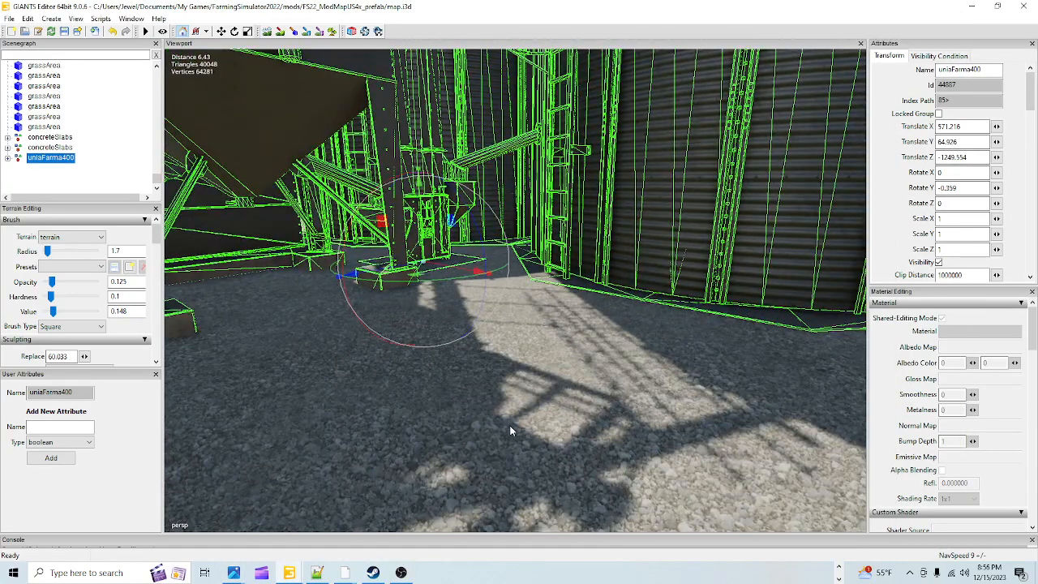
{"action": "left_click_drag", "start_coordinate": [606, 270], "coordinate": [559, 249], "text": "alt"}
{"action": "scroll", "coordinate": [647, 270], "scroll_direction": "down", "scroll_amount": 4}
{"action": "right_click_drag", "start_coordinate": [531, 336], "coordinate": [469, 424], "text": "alt"}
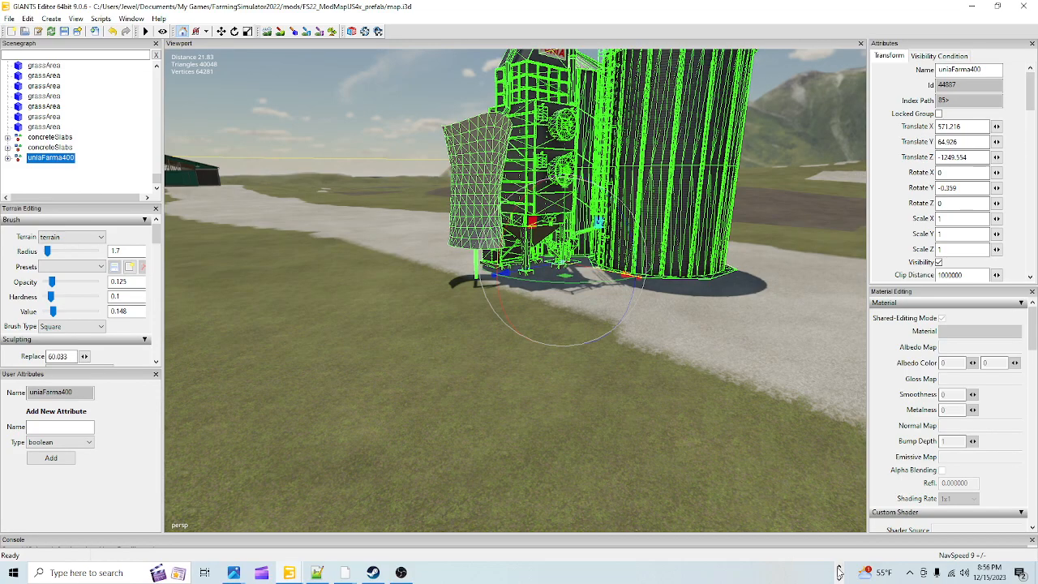
Step: Switch to File Explorer and browse from New Volume (D:) through SteamLibrary to Farming Simulator 22's data/maps/mapUS folder
{"action": "mouse_move", "coordinate": [399, 572]}
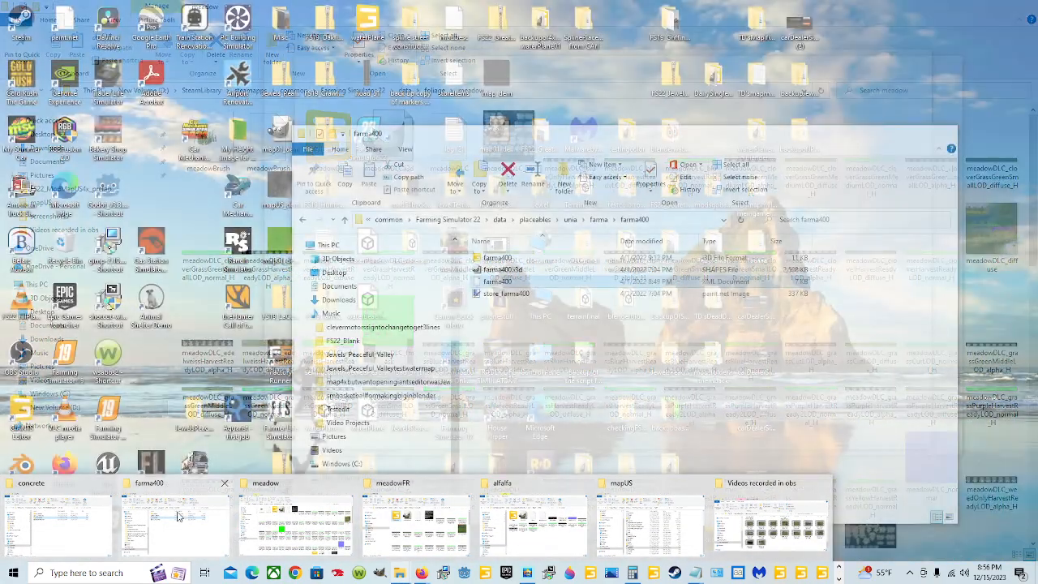
{"action": "left_click", "coordinate": [649, 523]}
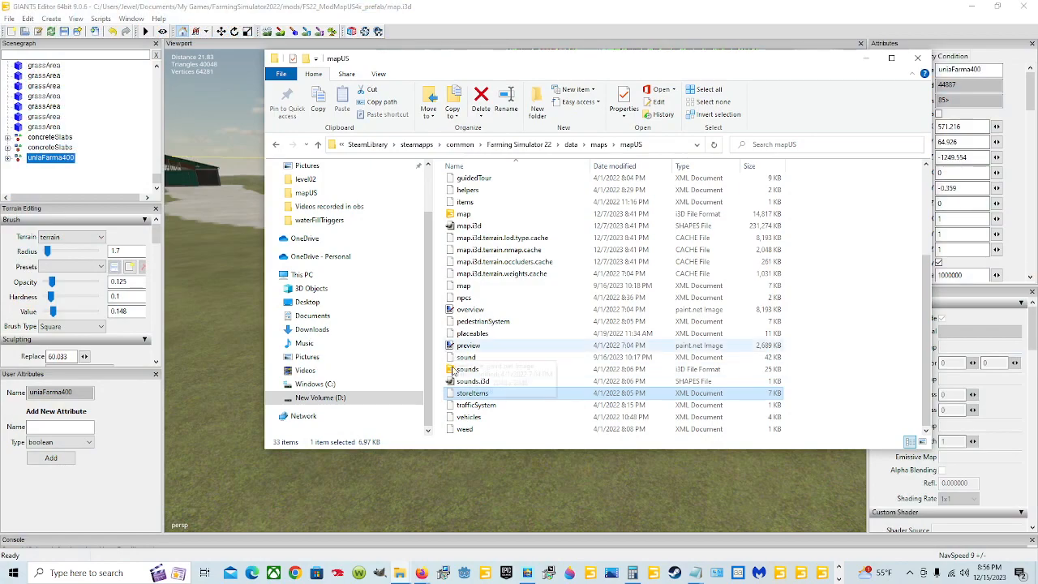
{"action": "left_click", "coordinate": [380, 397]}
{"action": "double_click", "coordinate": [734, 335]}
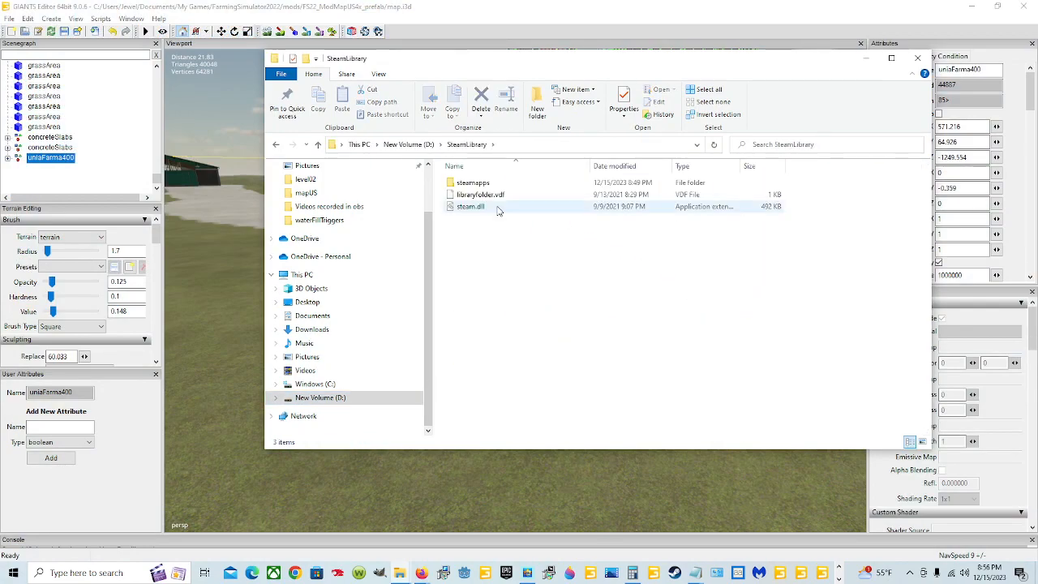
{"action": "double_click", "coordinate": [477, 183]}
{"action": "double_click", "coordinate": [503, 184]}
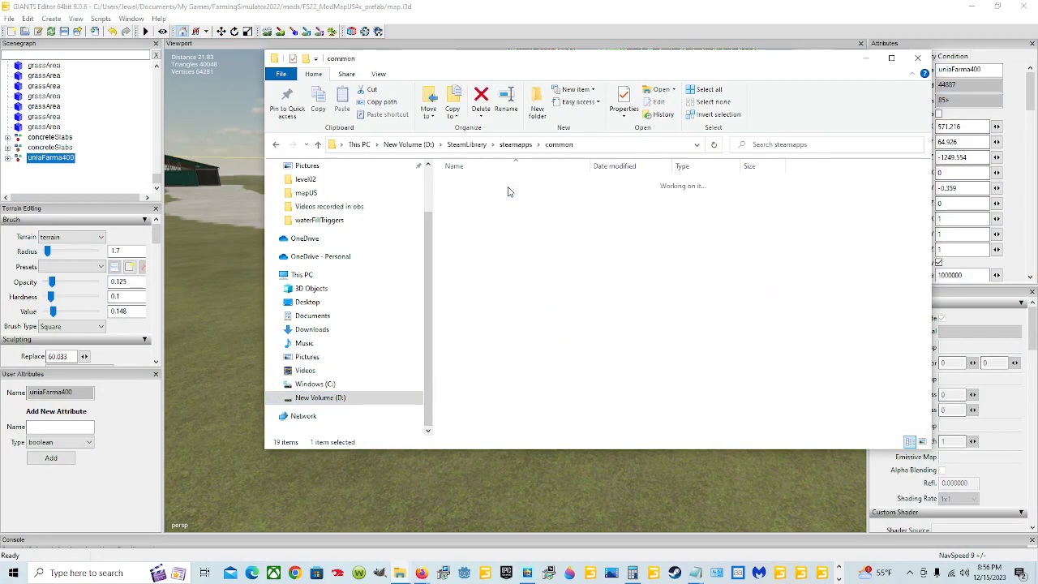
{"action": "double_click", "coordinate": [499, 267]}
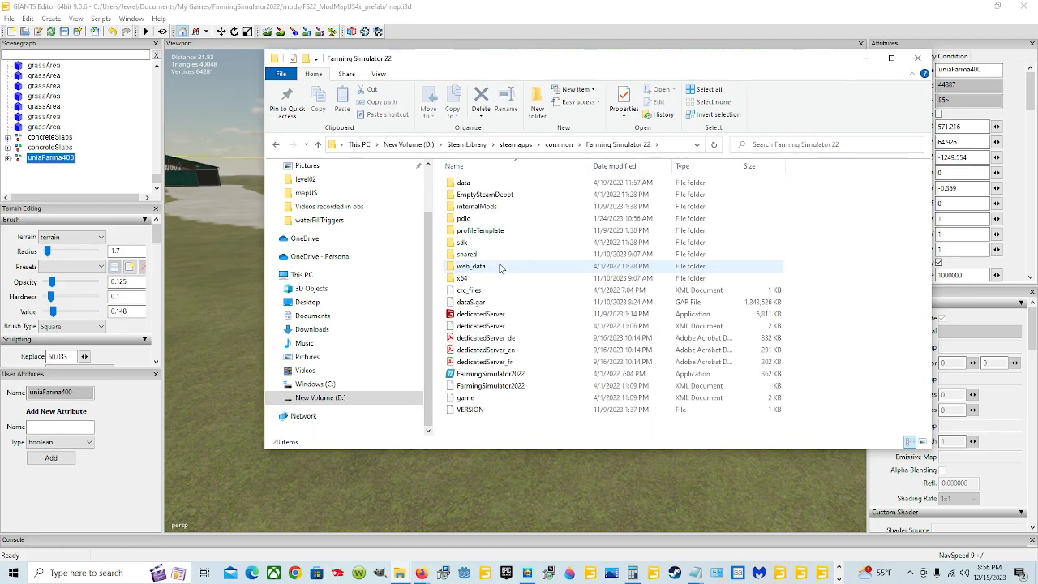
{"action": "double_click", "coordinate": [464, 183]}
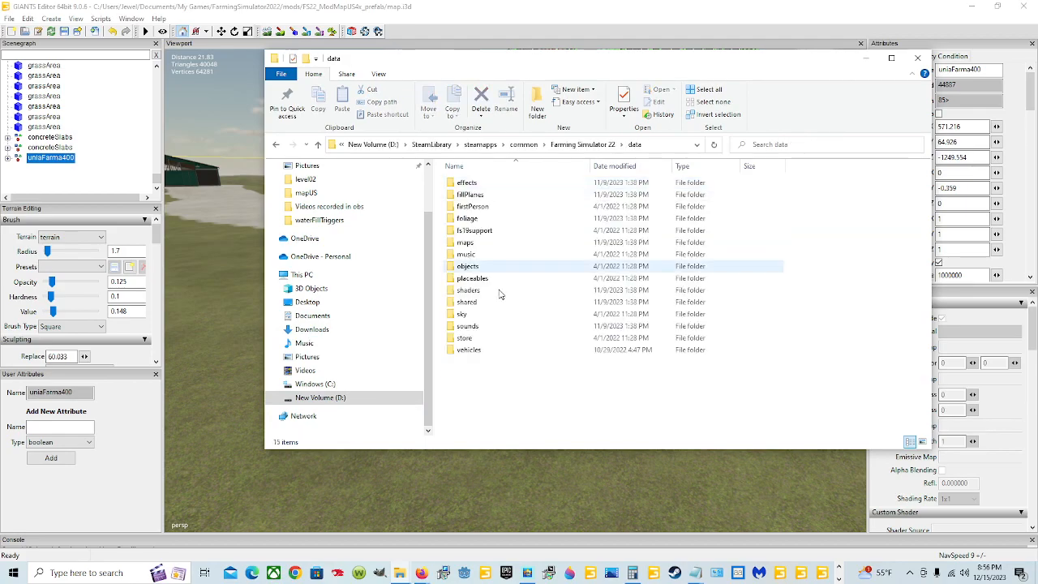
{"action": "double_click", "coordinate": [476, 243]}
{"action": "double_click", "coordinate": [493, 217]}
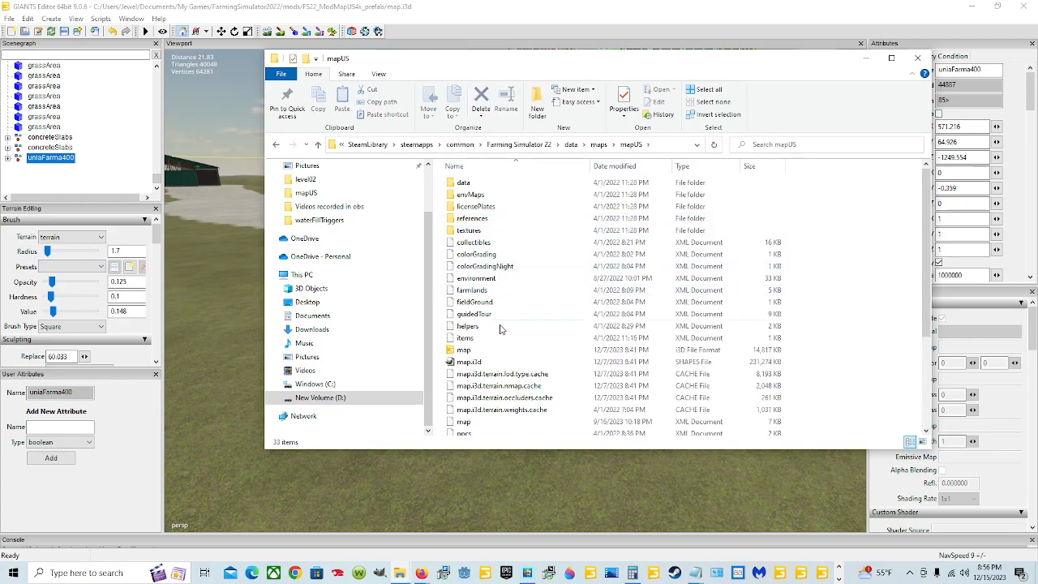
Step: Open the mapUS placeables XML file in Notepad++ and look through its placeable entries
{"action": "scroll", "coordinate": [501, 325], "scroll_direction": "down", "scroll_amount": 4}
{"action": "left_click", "coordinate": [498, 334]}
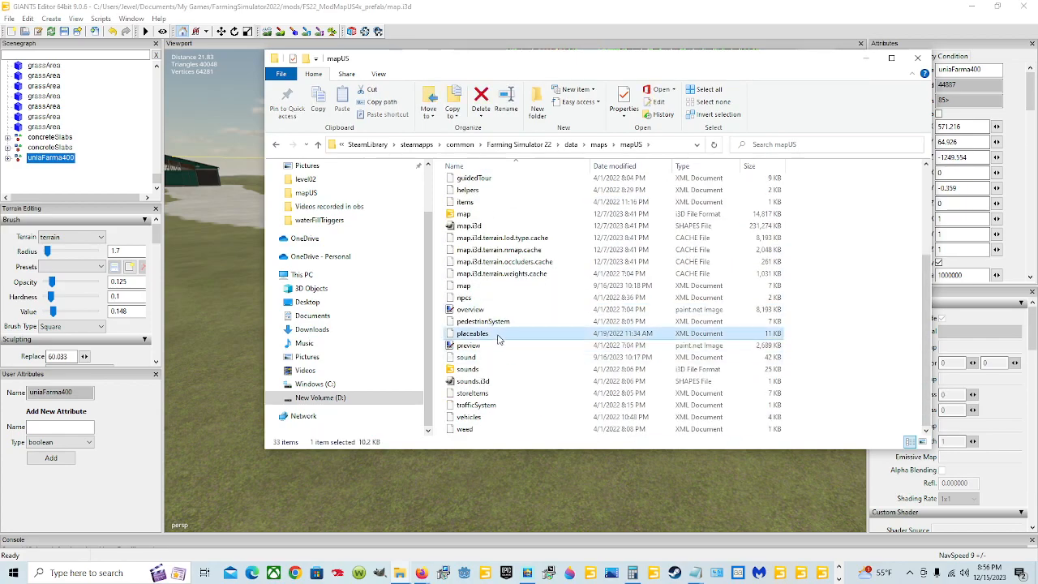
{"action": "right_click", "coordinate": [498, 339]}
{"action": "left_click", "coordinate": [524, 384]}
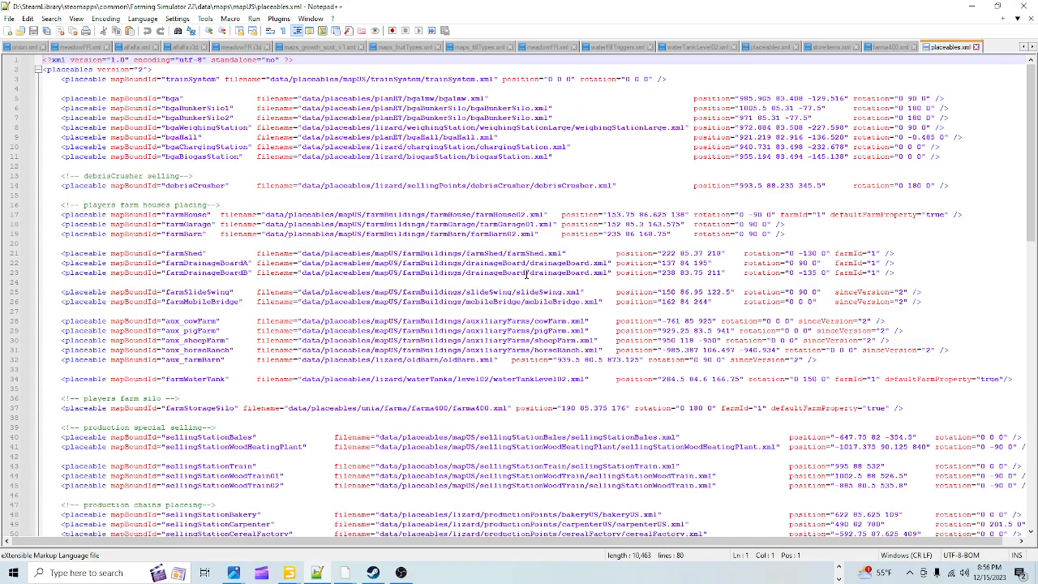
{"action": "scroll", "coordinate": [526, 294], "scroll_direction": "down", "scroll_amount": 7}
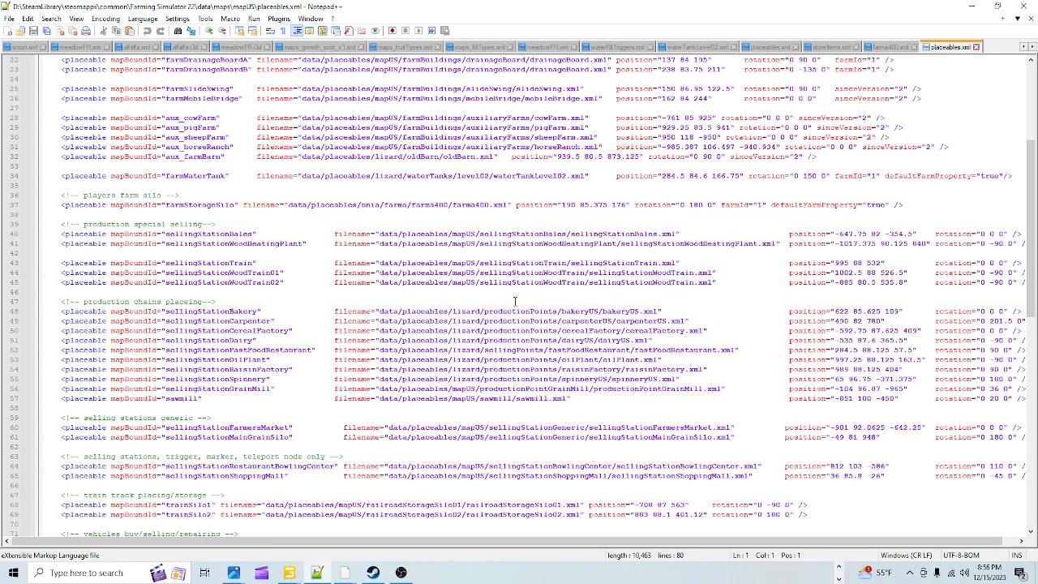
Step: Copy the farmStorageSilo placeable line from the base game's placeables.xml and close that file
{"action": "left_click", "coordinate": [438, 205]}
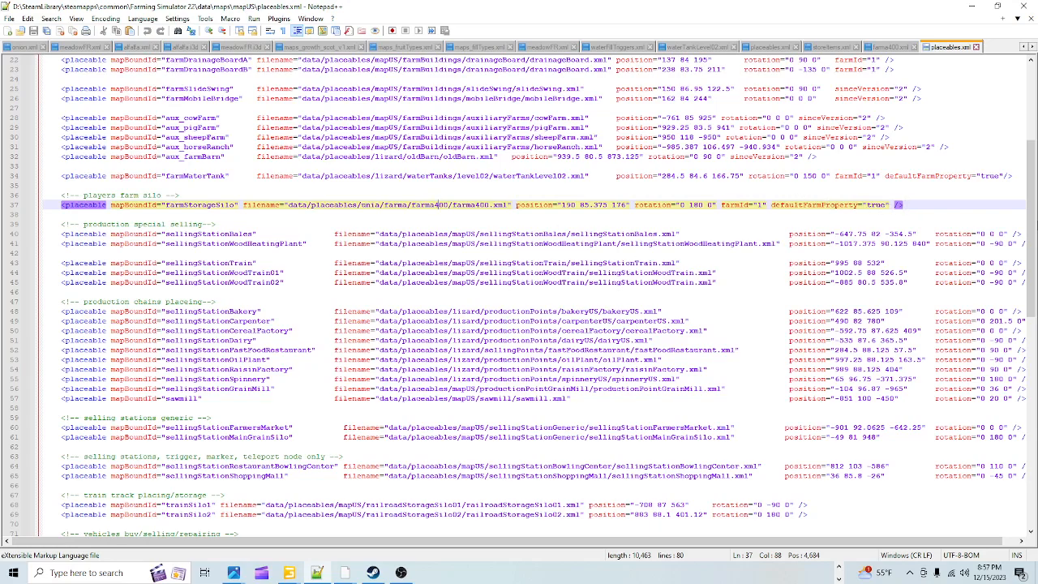
{"action": "left_click", "coordinate": [906, 205]}
{"action": "left_click_drag", "start_coordinate": [905, 205], "coordinate": [3, 209]}
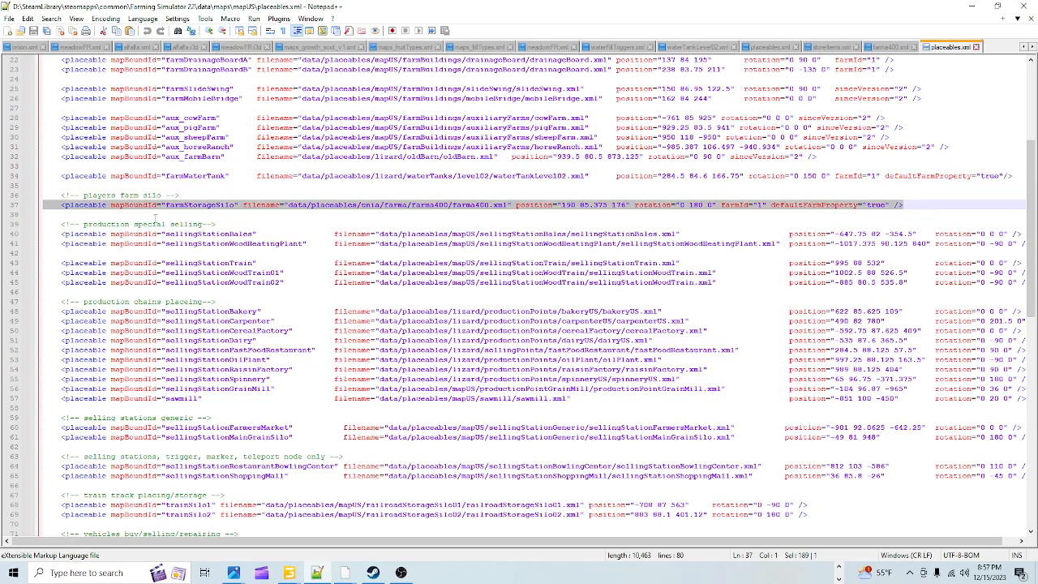
{"action": "right_click", "coordinate": [181, 211]}
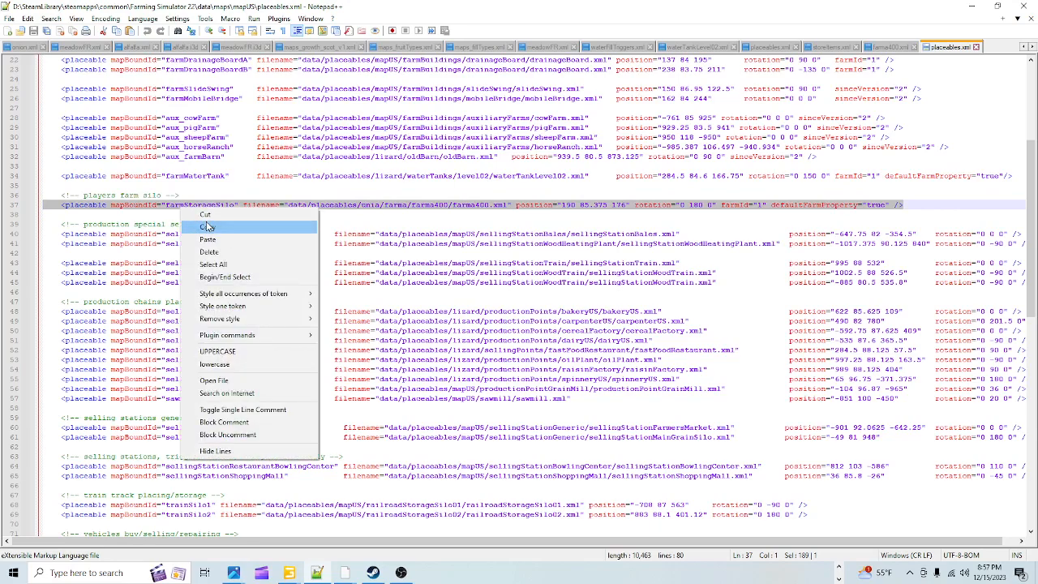
{"action": "left_click", "coordinate": [207, 228]}
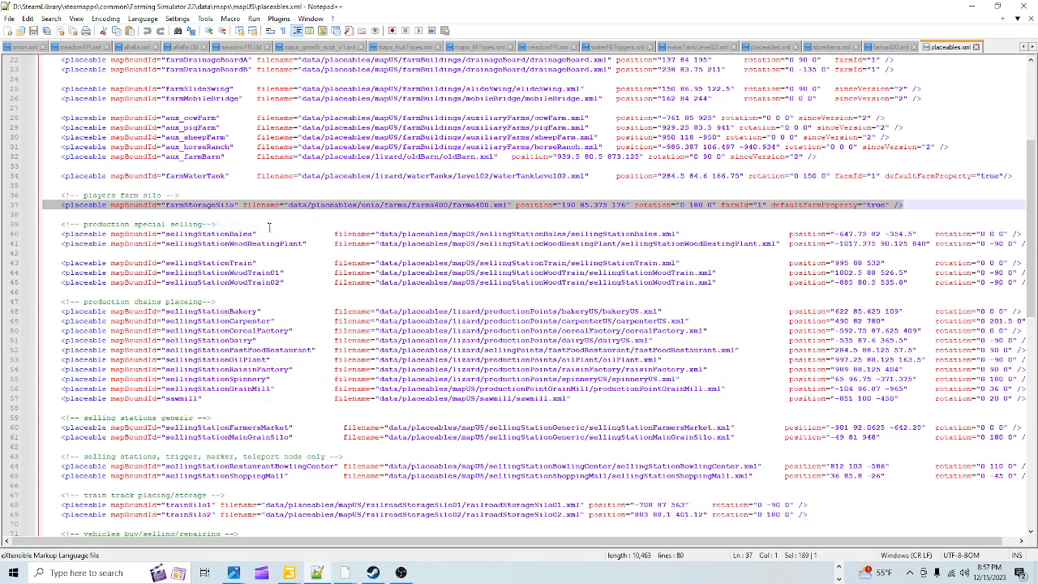
{"action": "left_click", "coordinate": [364, 217]}
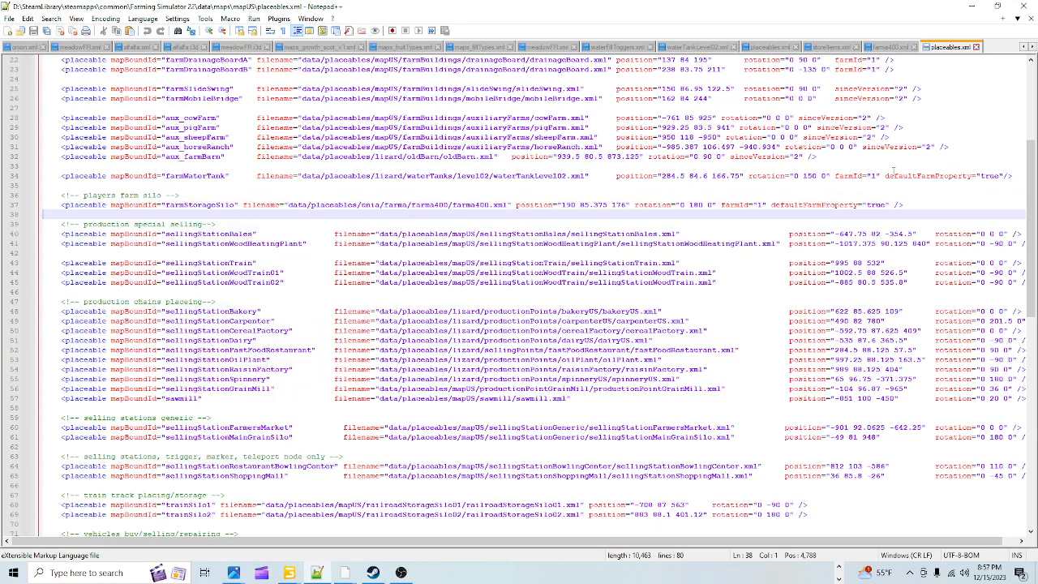
{"action": "left_click", "coordinate": [977, 47]}
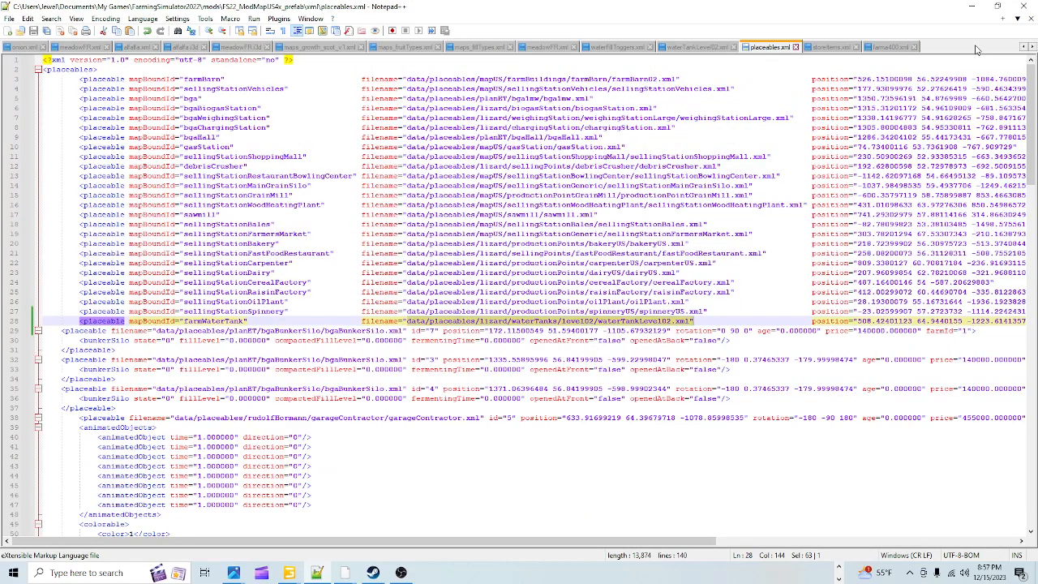
Step: Switch to File Explorer and browse from Documents through My Games/FarmingSimulator2022/mods/FS22_ModMapUS4x_prefab/xml to locate the placeables file
{"action": "left_click", "coordinate": [971, 6]}
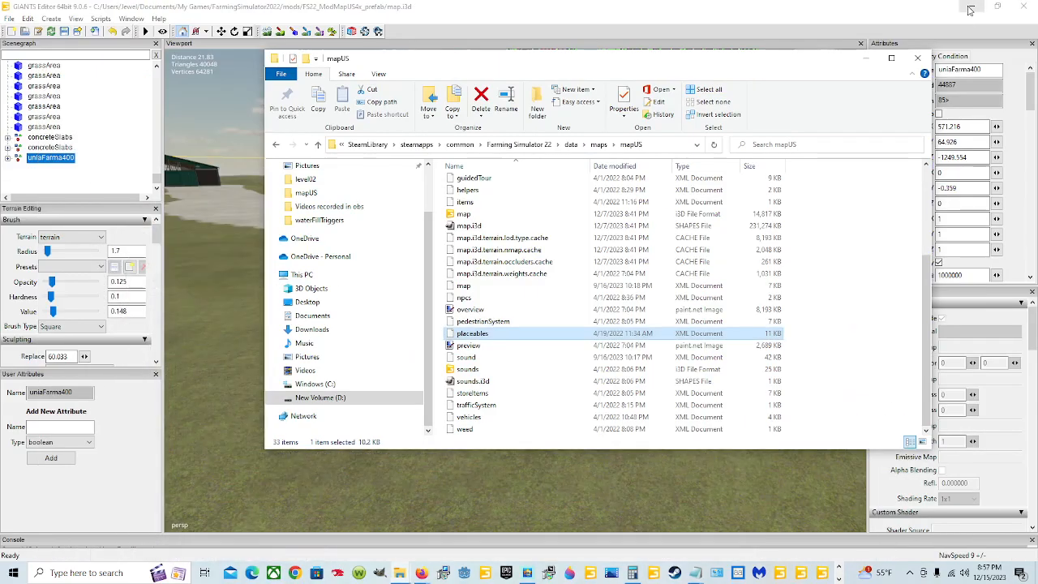
{"action": "scroll", "coordinate": [371, 271], "scroll_direction": "up", "scroll_amount": 3}
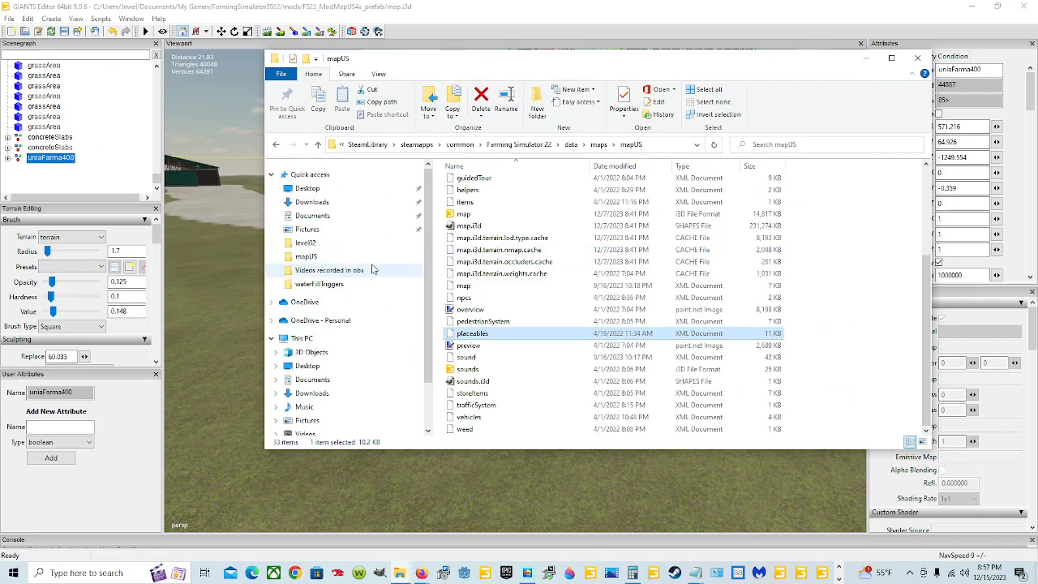
{"action": "left_click", "coordinate": [334, 217]}
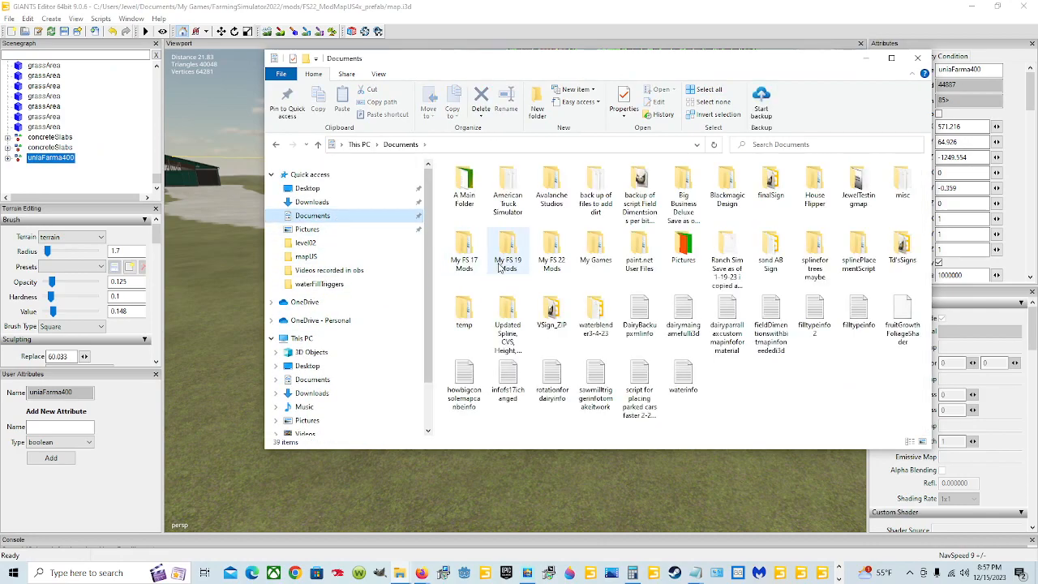
{"action": "double_click", "coordinate": [601, 263]}
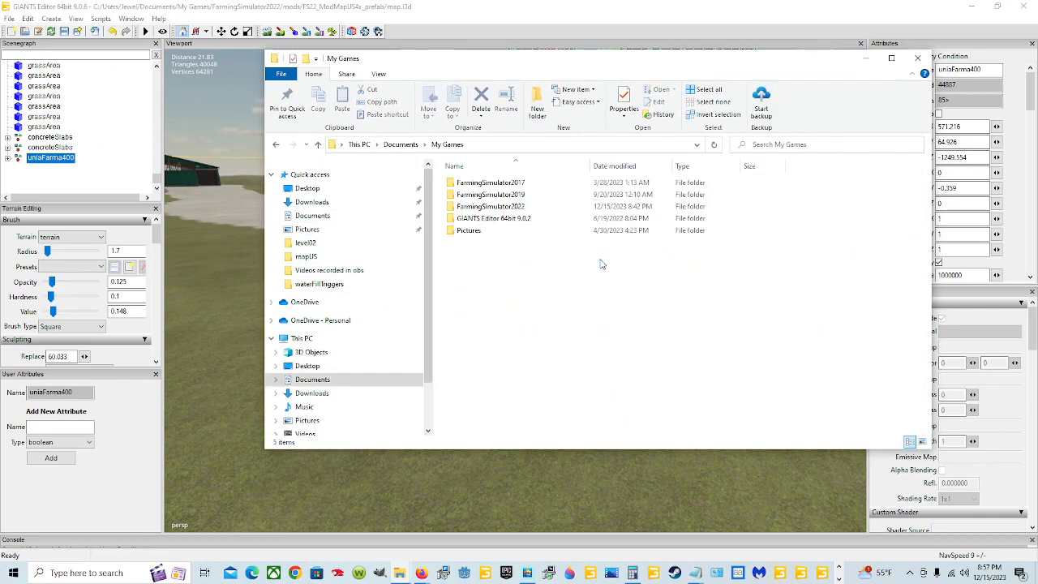
{"action": "double_click", "coordinate": [558, 211]}
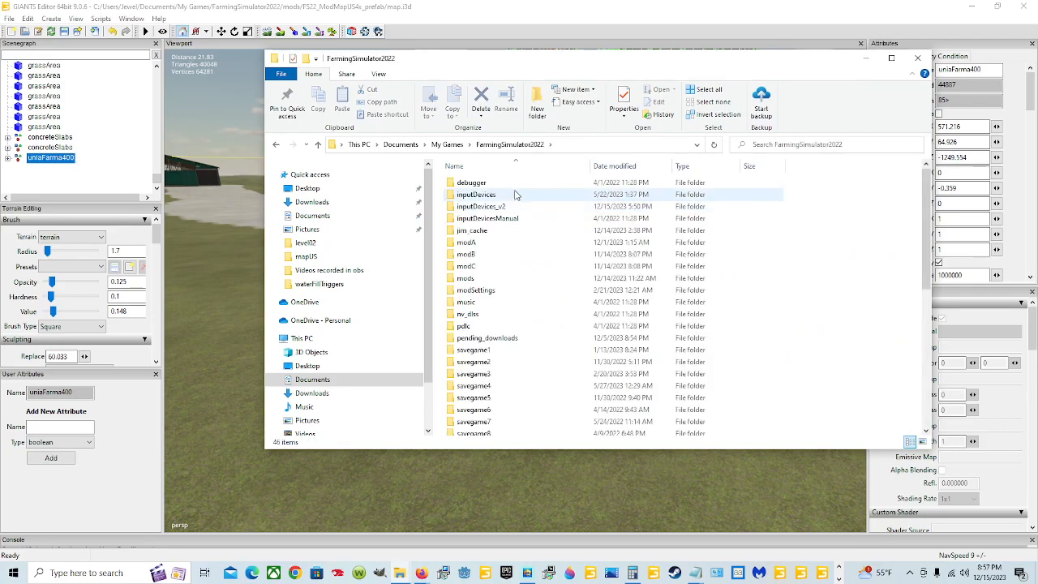
{"action": "double_click", "coordinate": [483, 279]}
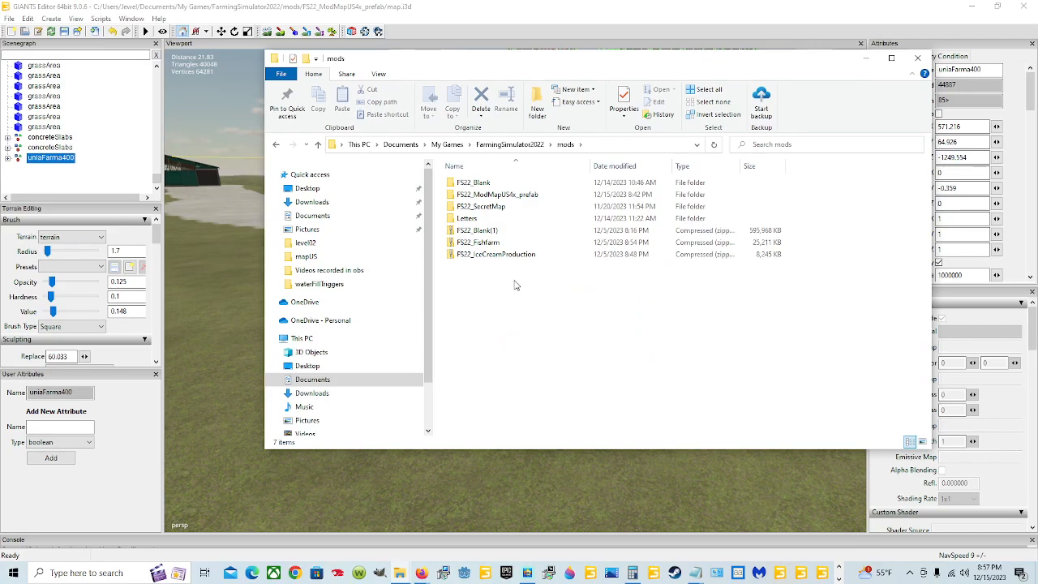
{"action": "double_click", "coordinate": [512, 198]}
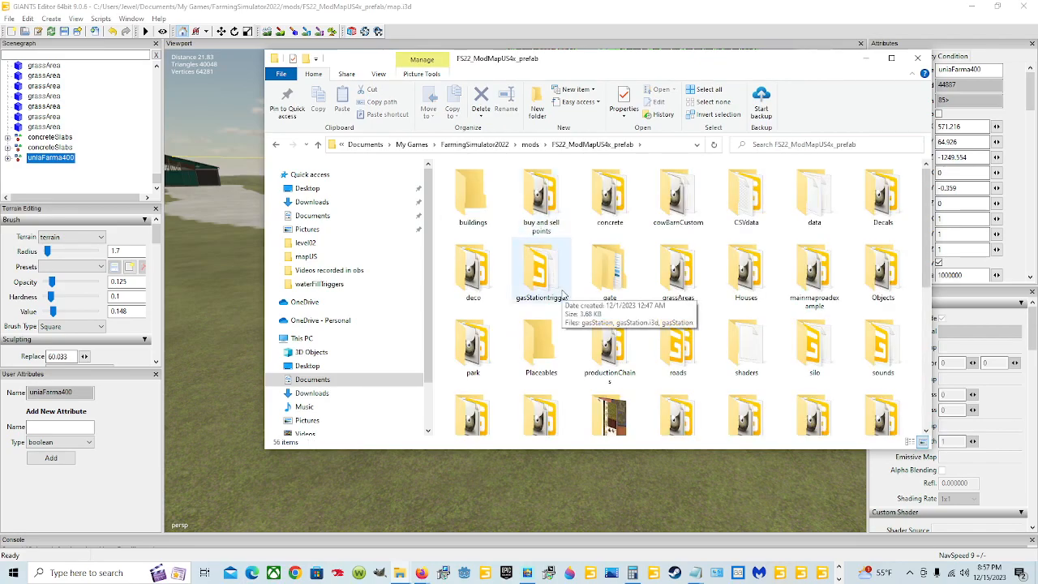
{"action": "scroll", "coordinate": [563, 296], "scroll_direction": "down", "scroll_amount": 1}
{"action": "left_click", "coordinate": [669, 414]}
{"action": "double_click", "coordinate": [670, 414]}
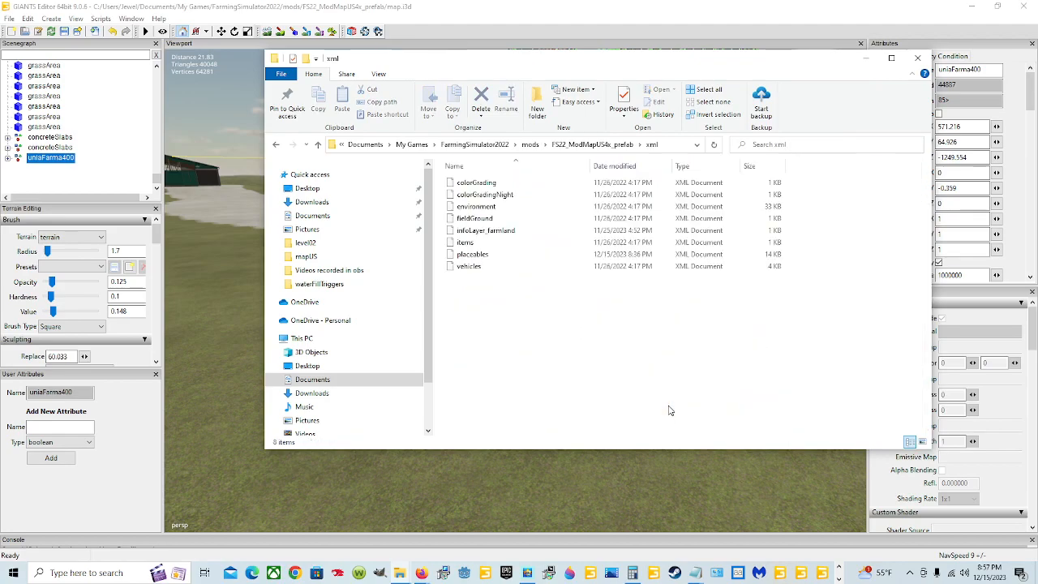
{"action": "left_click", "coordinate": [534, 256]}
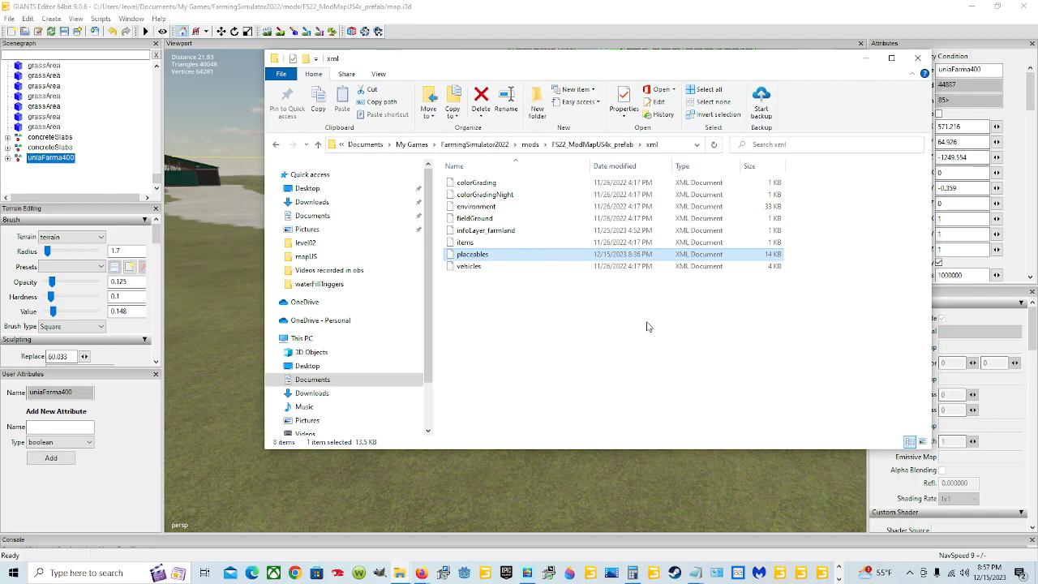
Step: Browse from FarmingSimulator2022 to modA/FarmLand223/maps/mapUS and locate that map's placeables file
{"action": "left_click", "coordinate": [475, 145]}
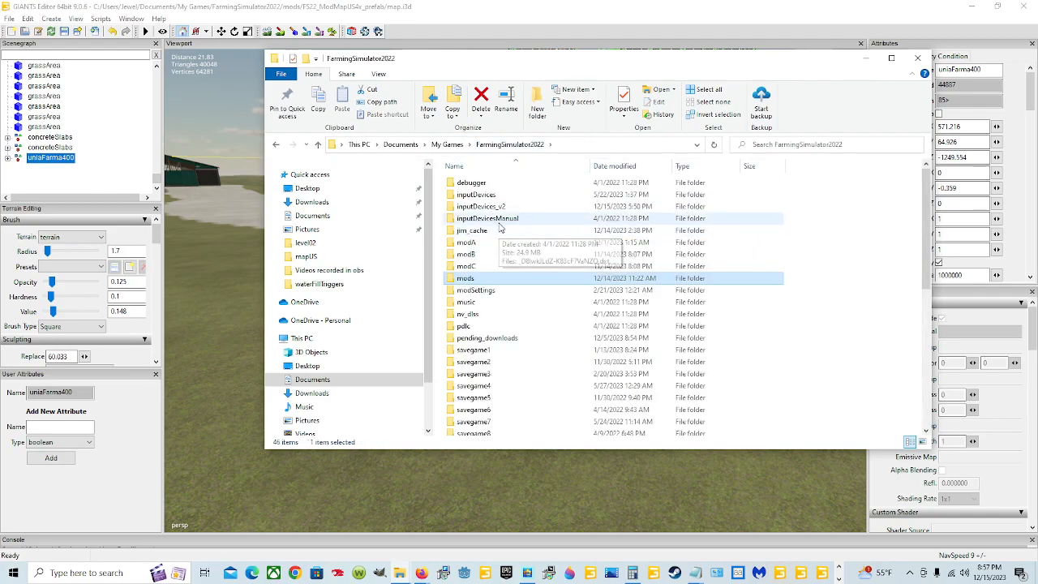
{"action": "double_click", "coordinate": [489, 243]}
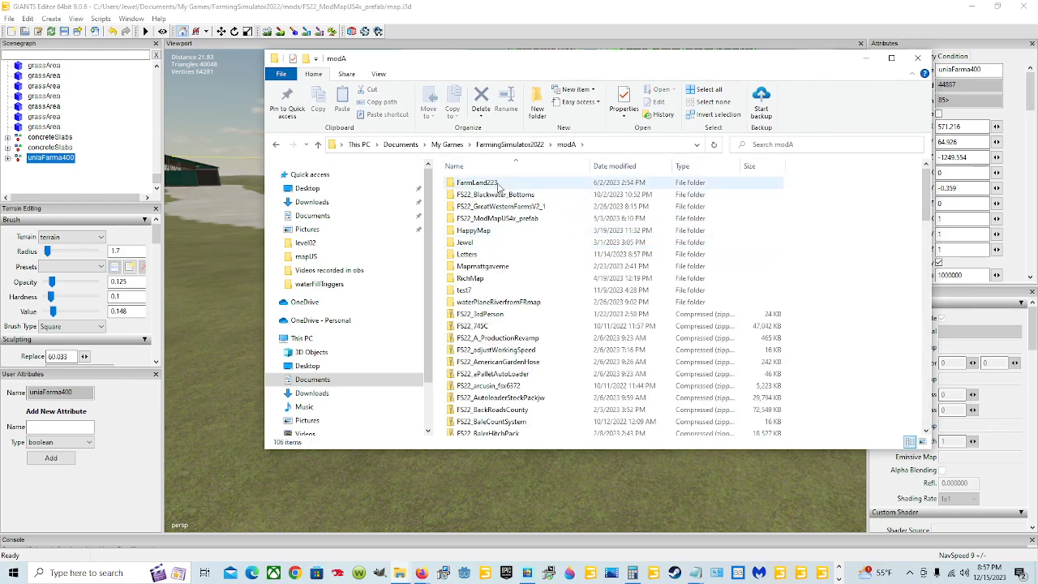
{"action": "double_click", "coordinate": [497, 184]}
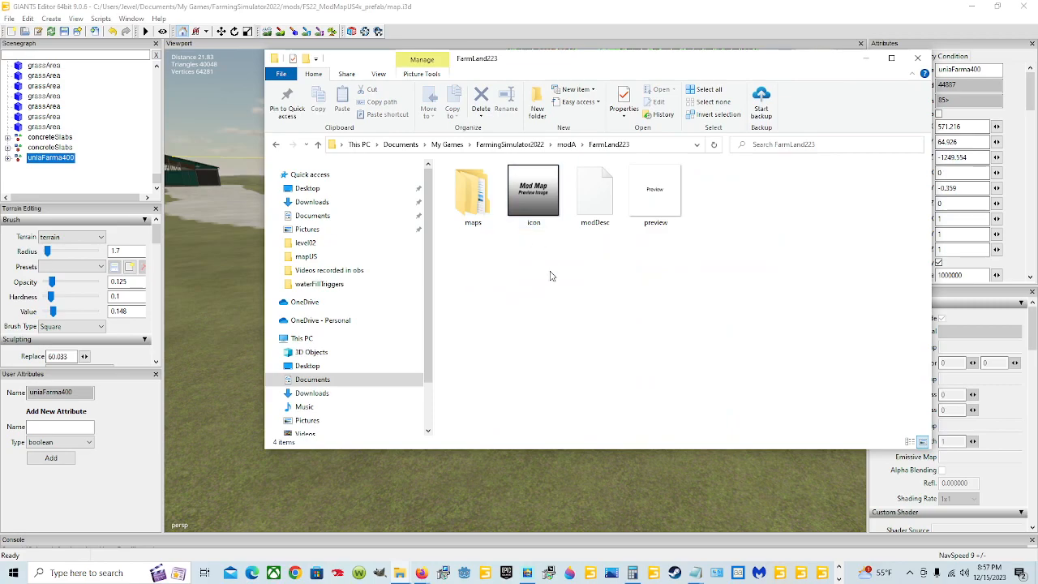
{"action": "double_click", "coordinate": [472, 195]}
{"action": "double_click", "coordinate": [491, 184]}
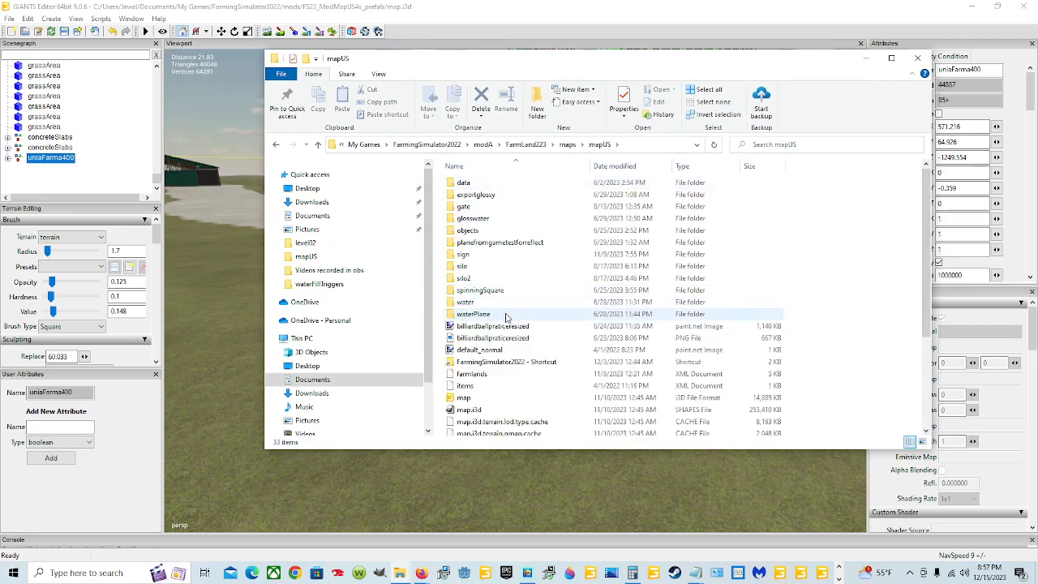
{"action": "scroll", "coordinate": [487, 304], "scroll_direction": "down", "scroll_amount": 4}
{"action": "left_click", "coordinate": [496, 357]}
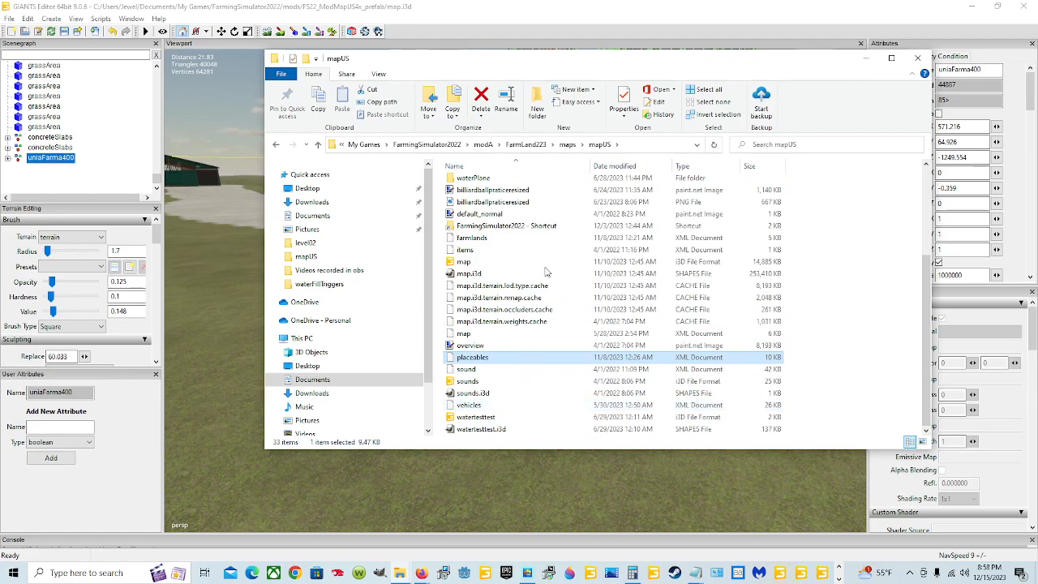
Step: Return to mods/FS22_ModMapUS4x_prefab/xml and open its placeables file in Notepad++
{"action": "left_click", "coordinate": [452, 146]}
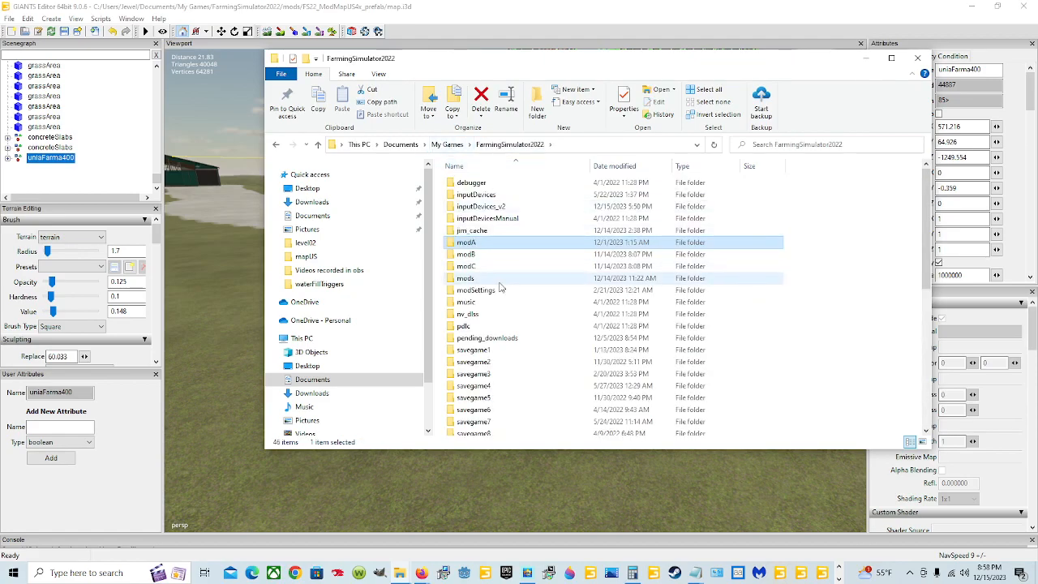
{"action": "double_click", "coordinate": [493, 275]}
{"action": "double_click", "coordinate": [496, 195]}
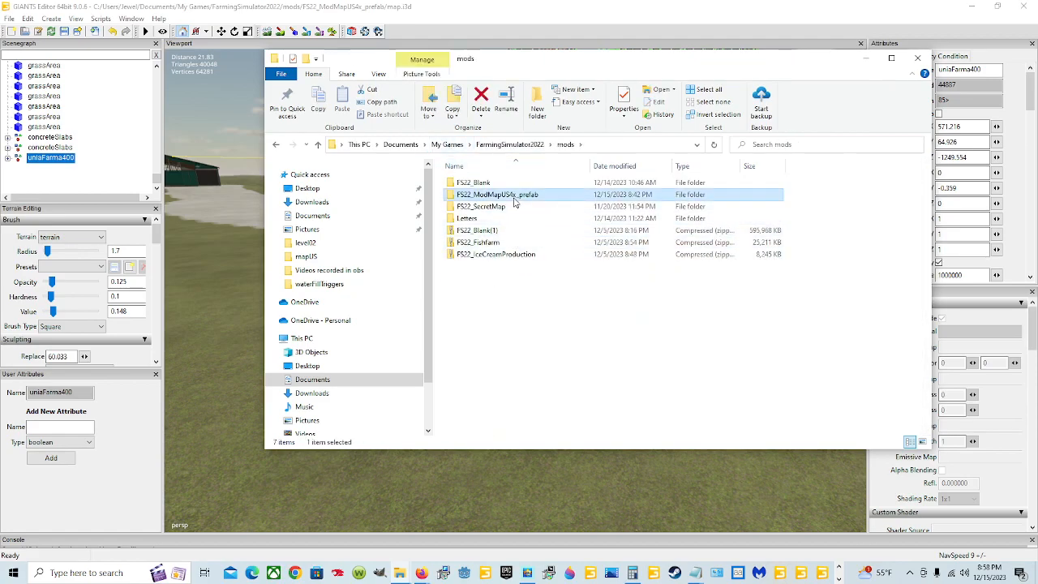
{"action": "scroll", "coordinate": [633, 324], "scroll_direction": "down", "scroll_amount": 5}
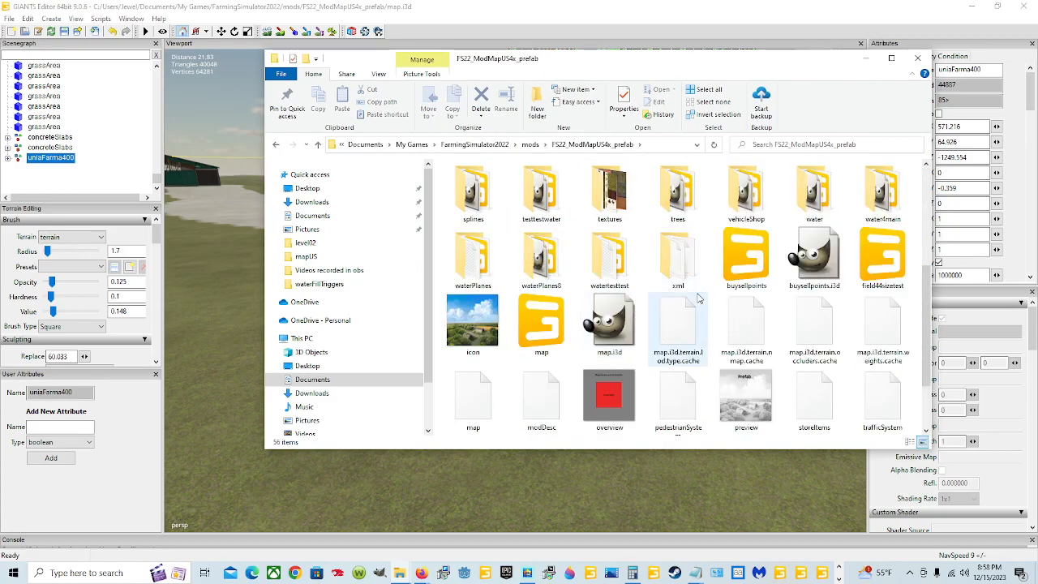
{"action": "double_click", "coordinate": [678, 257]}
{"action": "right_click", "coordinate": [500, 256]}
{"action": "left_click", "coordinate": [554, 304]}
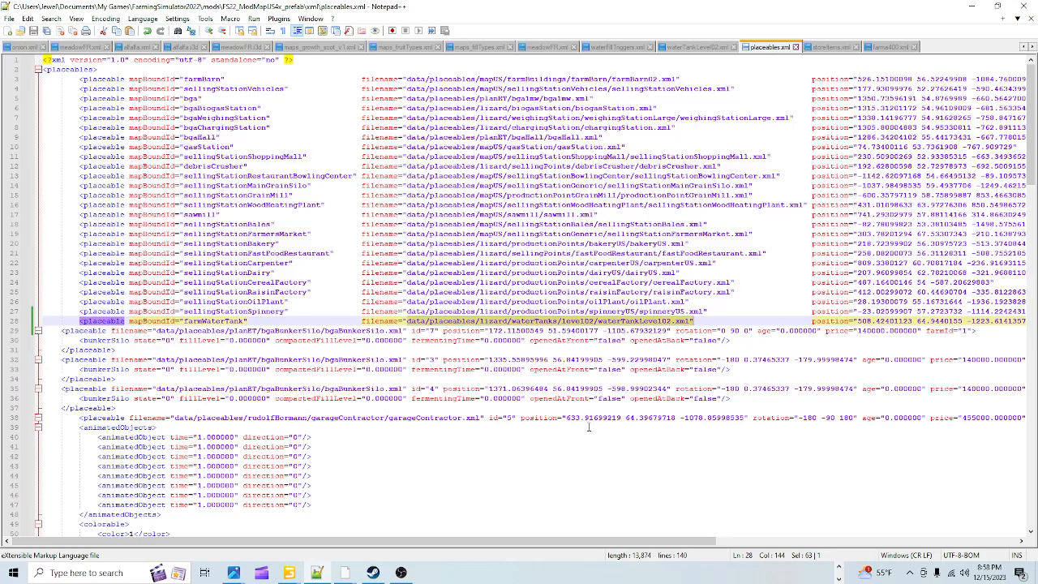
Step: Insert a blank line directly after the farmWaterTank placeable entry
{"action": "left_click_drag", "start_coordinate": [533, 530], "coordinate": [781, 529]}
{"action": "left_click_drag", "start_coordinate": [760, 540], "coordinate": [835, 541]}
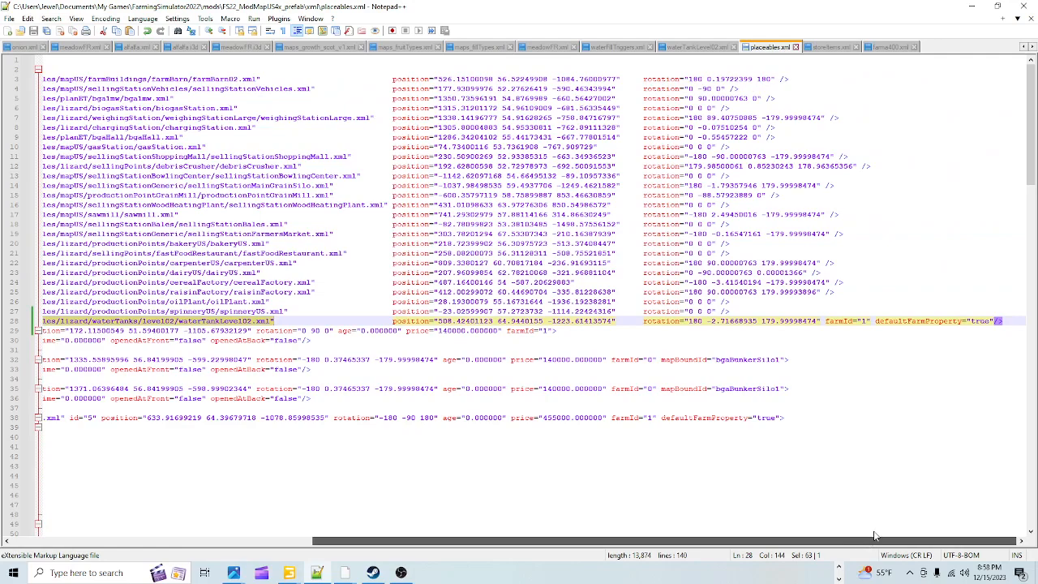
{"action": "left_click", "coordinate": [1009, 323]}
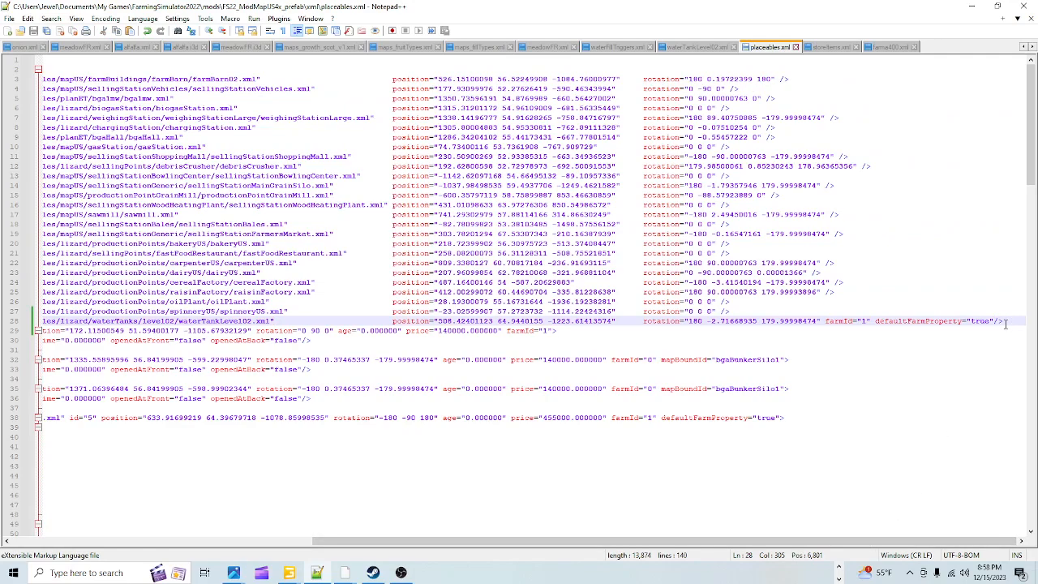
{"action": "key", "text": "Return"}
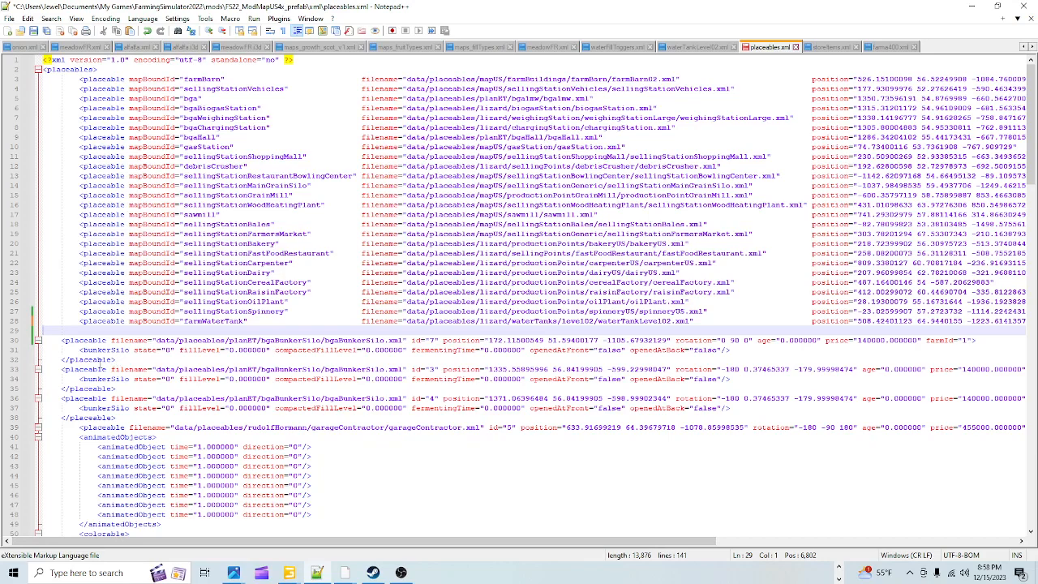
Step: Examine the opening and closing tags of the first bgaBunkerSilo placeable and its nested bunkerSilo line
{"action": "left_click", "coordinate": [75, 341]}
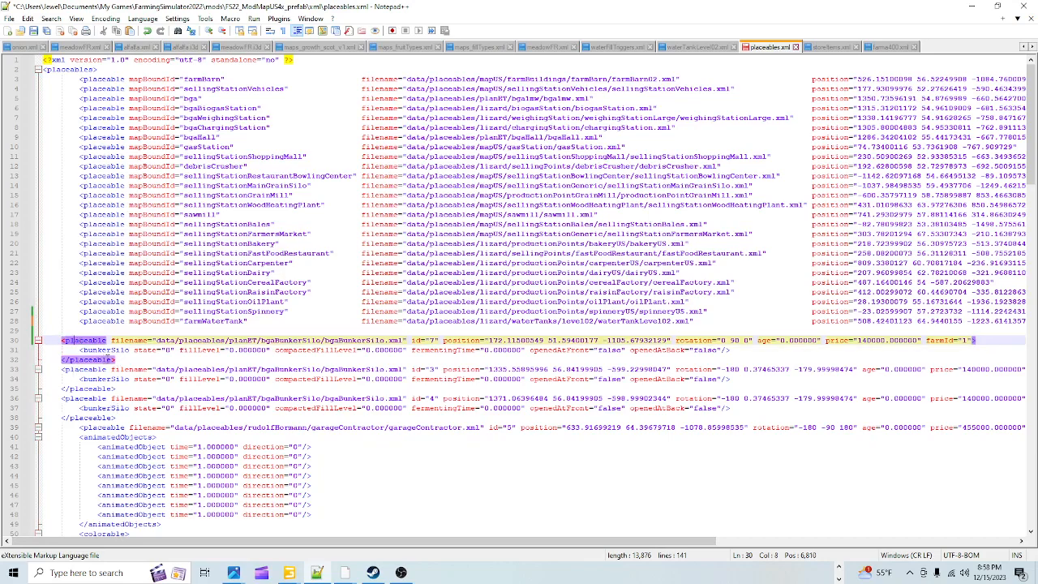
{"action": "left_click", "coordinate": [116, 359]}
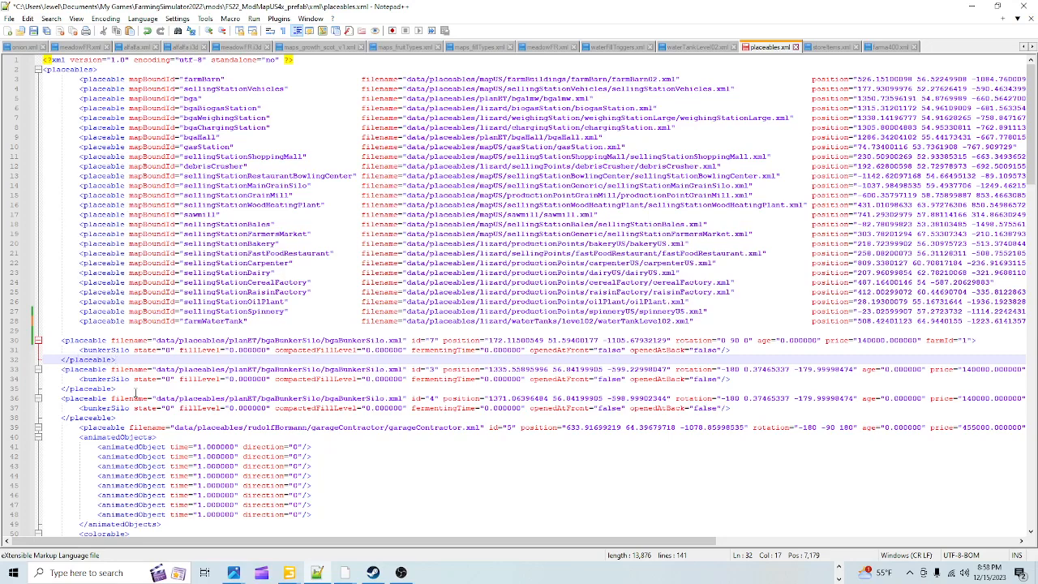
{"action": "left_click", "coordinate": [737, 350]}
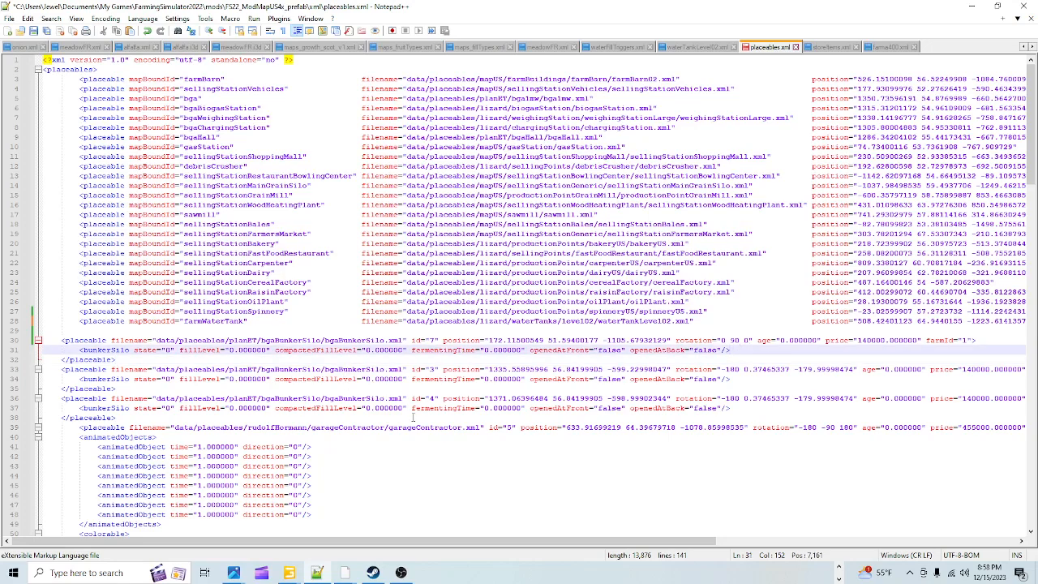
{"action": "left_click", "coordinate": [980, 341]}
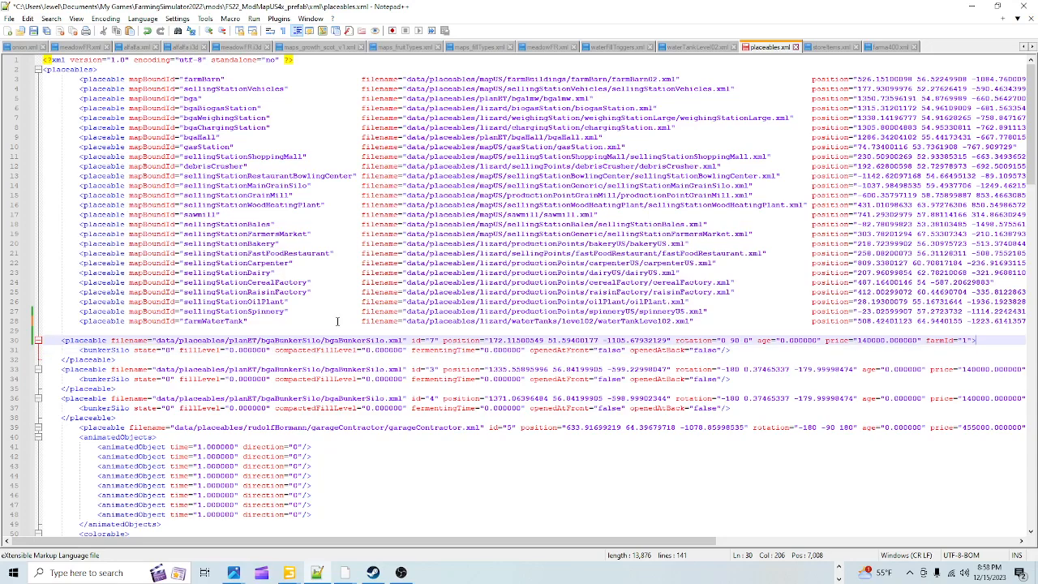
{"action": "left_click", "coordinate": [100, 341]}
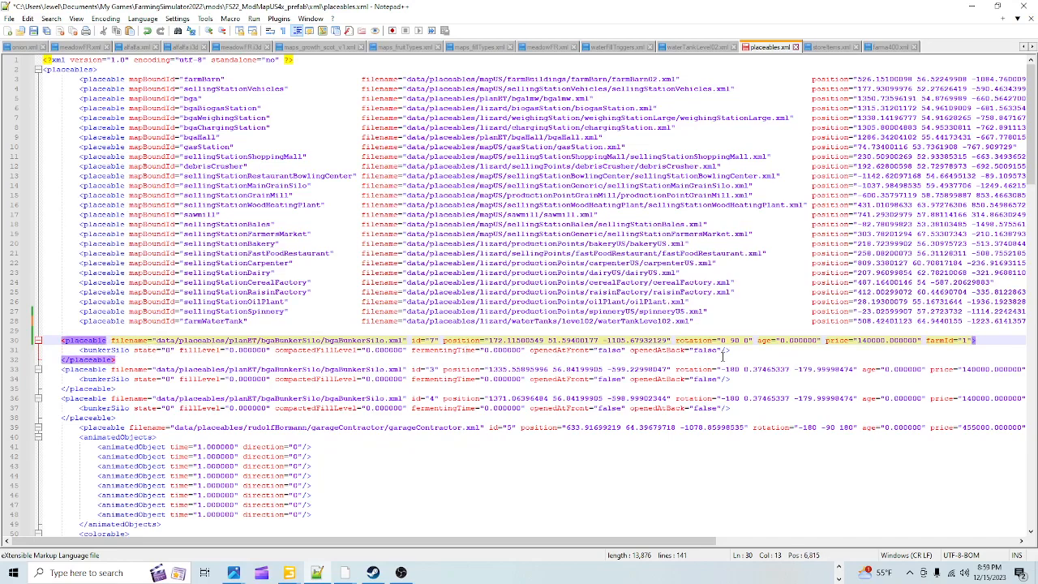
Step: Paste the farmStorageSilo placeable into the blank line below farmWaterTank and indent it to match the entries above
{"action": "left_click", "coordinate": [44, 330]}
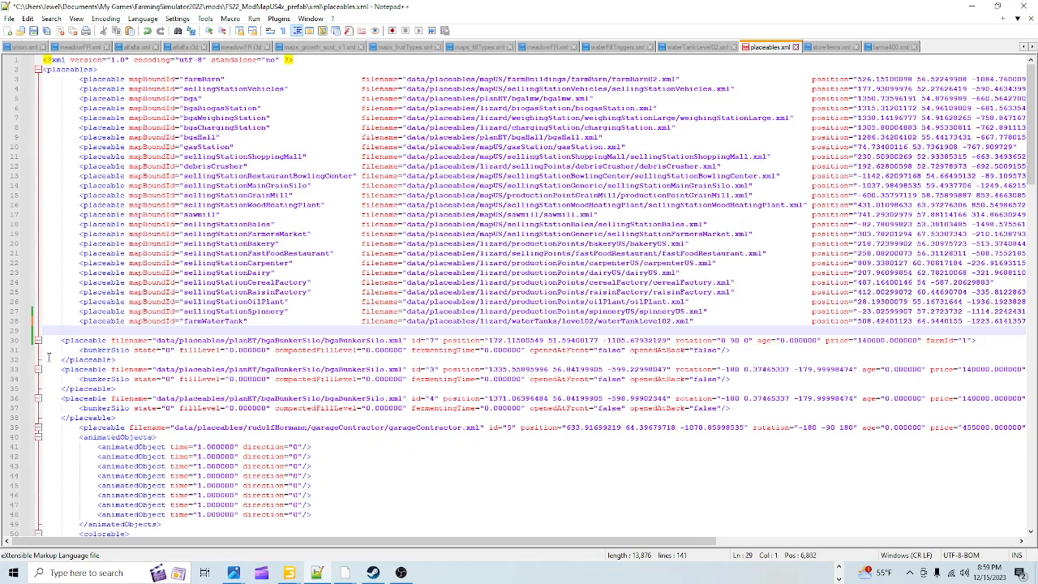
{"action": "right_click", "coordinate": [47, 333]}
{"action": "left_click", "coordinate": [73, 108]}
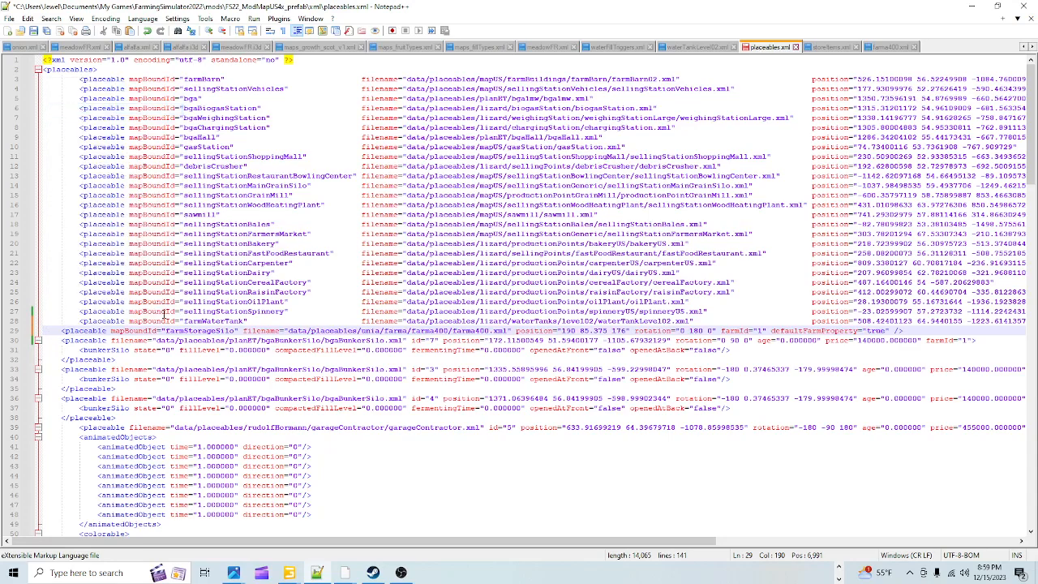
{"action": "left_click", "coordinate": [60, 330]}
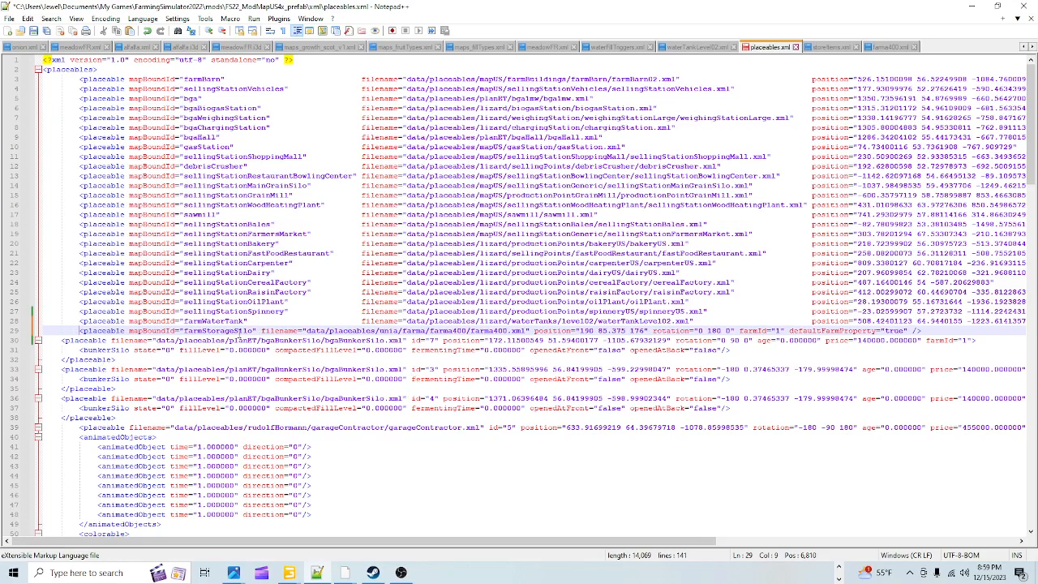
Step: Align the filename and position attributes of the farmStorageSilo line with the columns of the entries above
{"action": "left_click", "coordinate": [260, 328]}
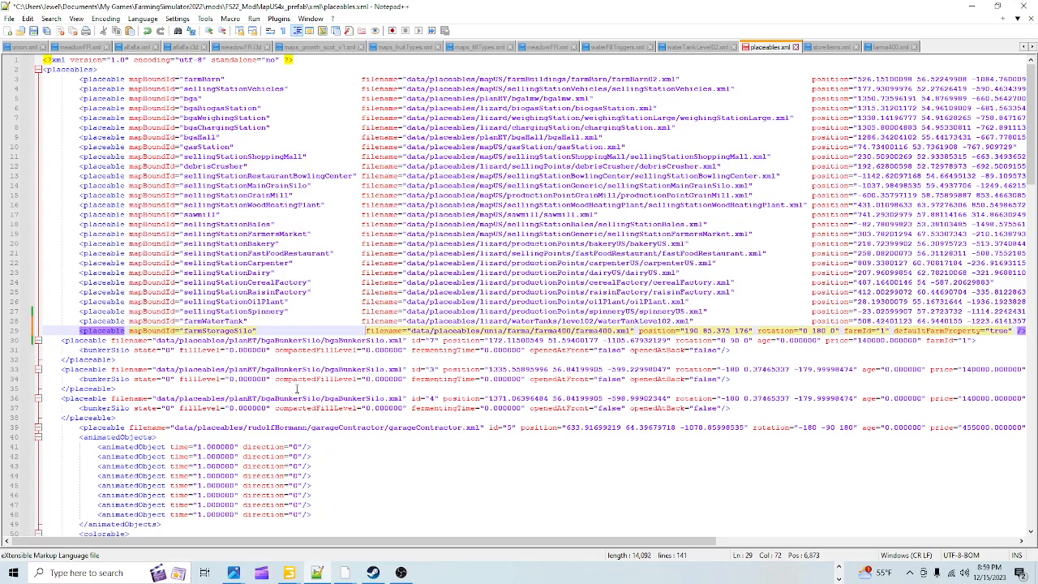
{"action": "key", "text": "BackSpace"}
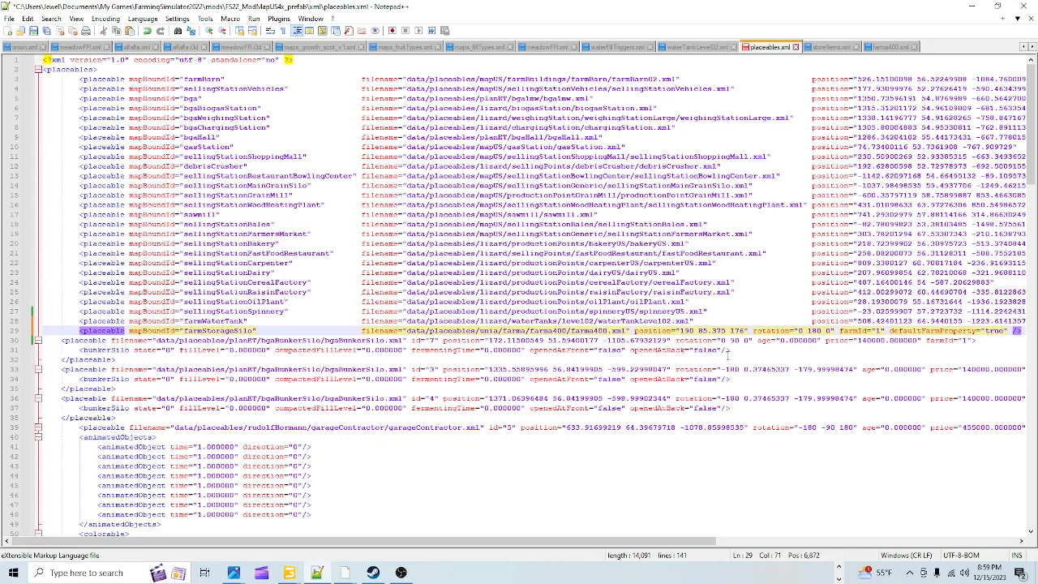
{"action": "left_click", "coordinate": [636, 331]}
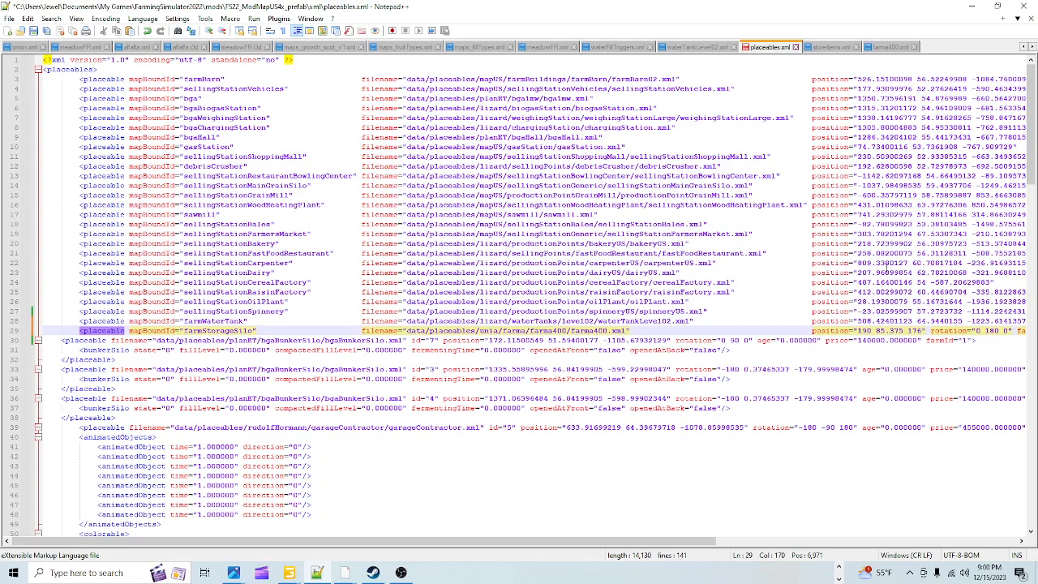
Step: Replace the farmStorageSilo position with the uniaFarma400 translation copied from GIANTS Editor: 571.21600342 64.92645264 -1249.55419922
{"action": "left_click_drag", "start_coordinate": [665, 541], "coordinate": [882, 556]}
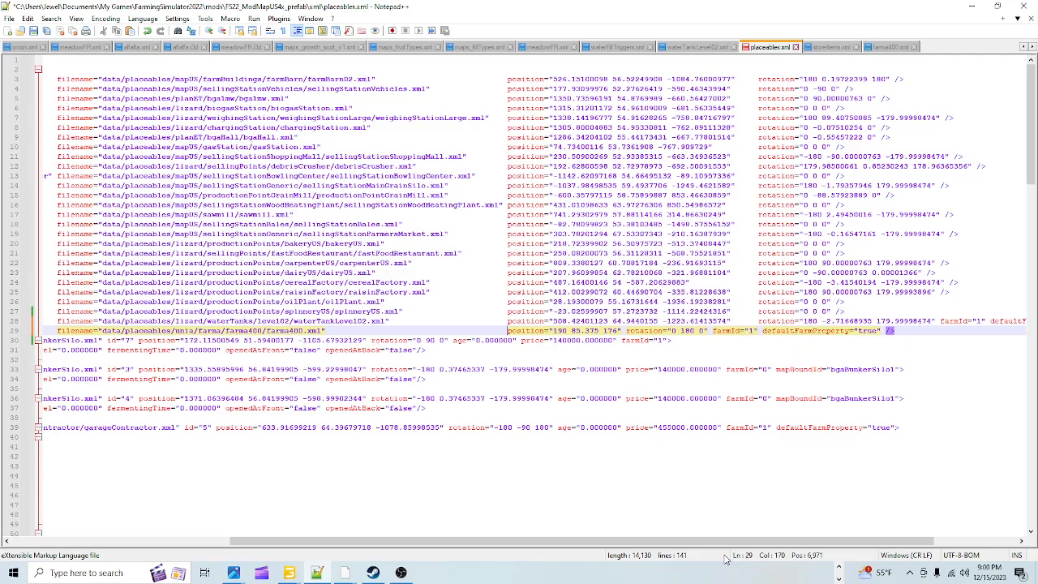
{"action": "left_click_drag", "start_coordinate": [728, 542], "coordinate": [605, 551]}
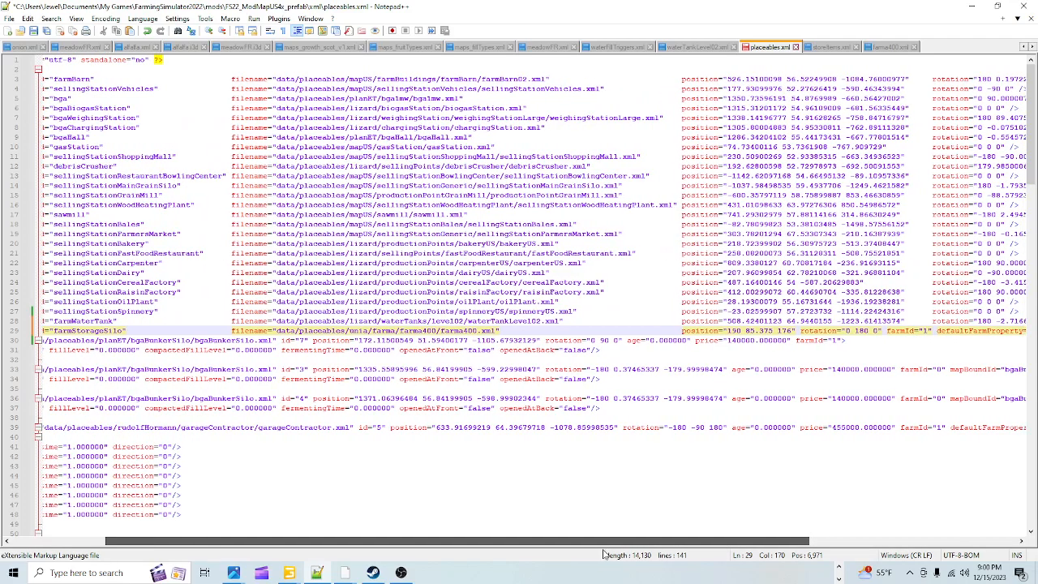
{"action": "mouse_move", "coordinate": [298, 574]}
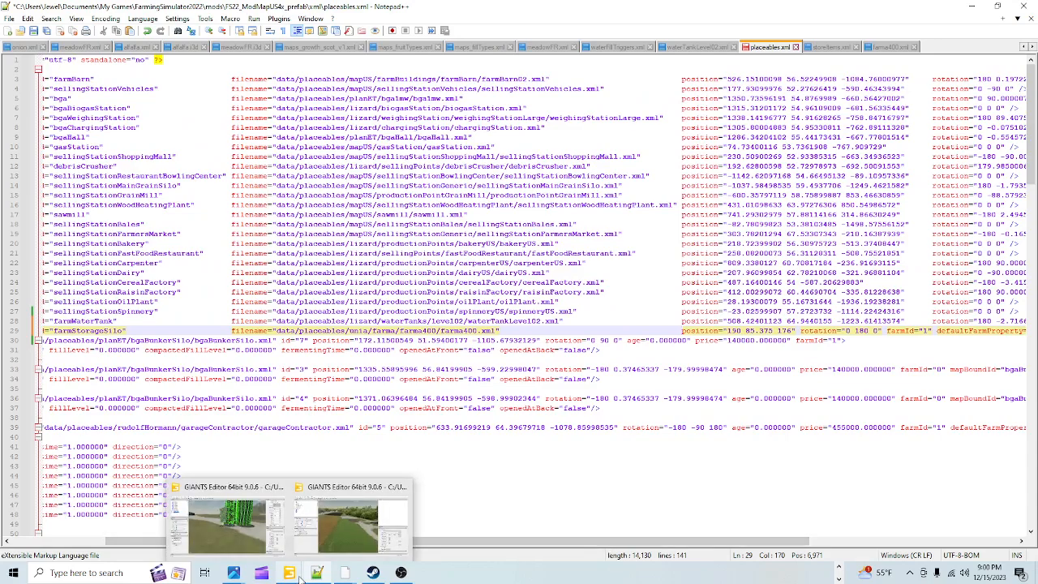
{"action": "left_click", "coordinate": [265, 523]}
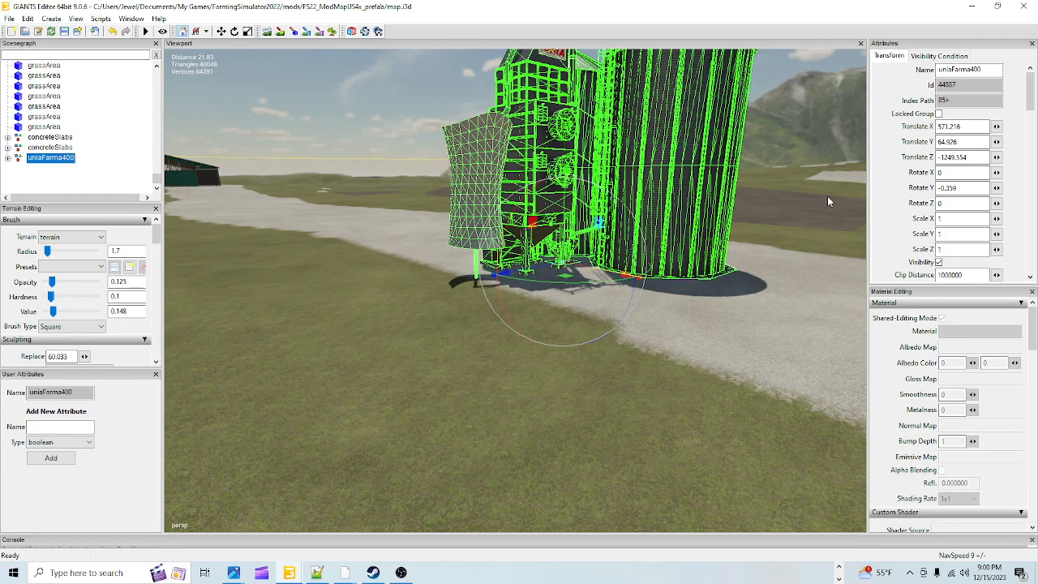
{"action": "left_click", "coordinate": [965, 126]}
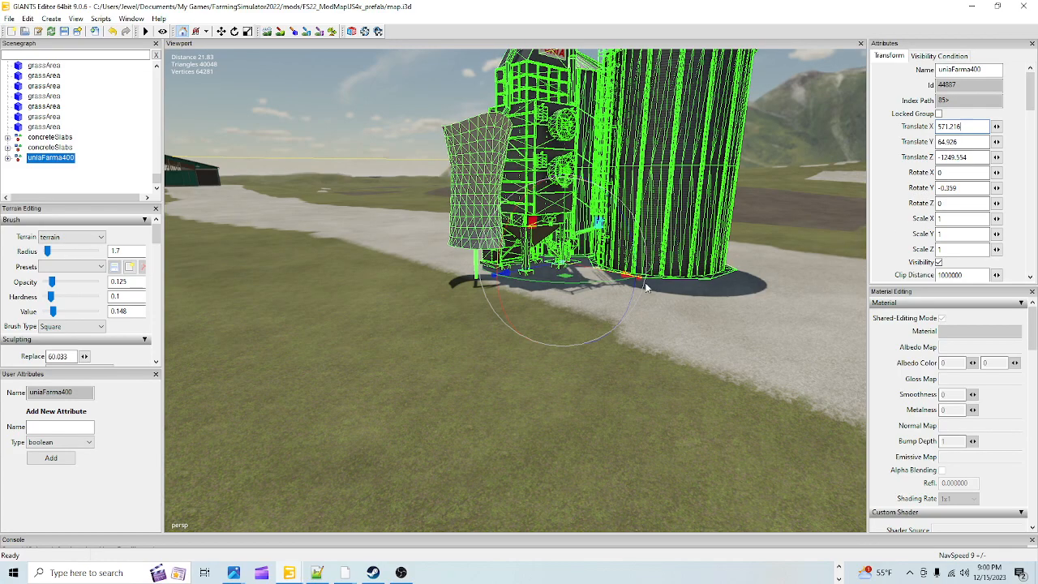
{"action": "left_click", "coordinate": [327, 574]}
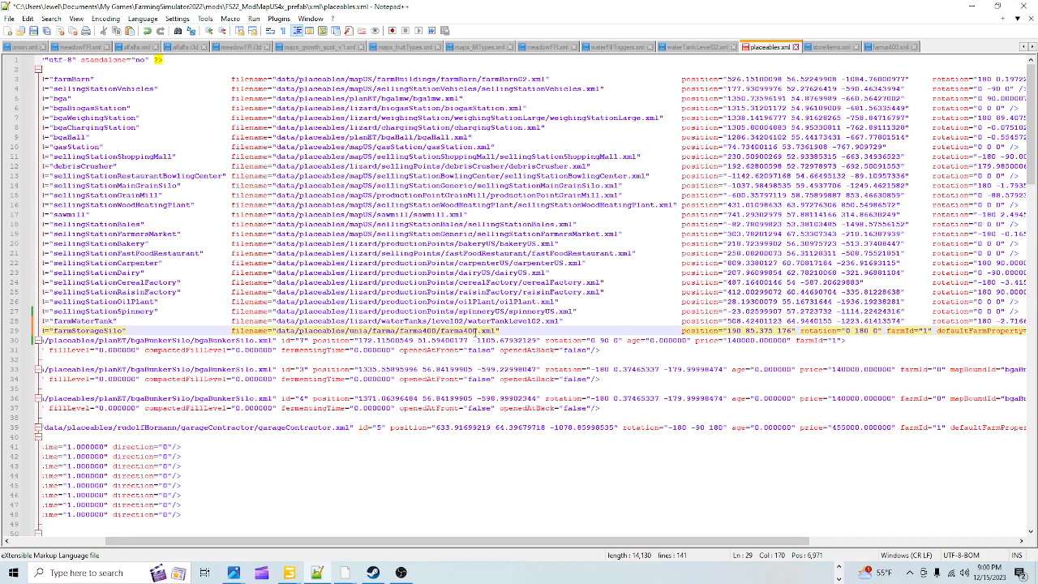
{"action": "left_click_drag", "start_coordinate": [727, 331], "coordinate": [786, 331]}
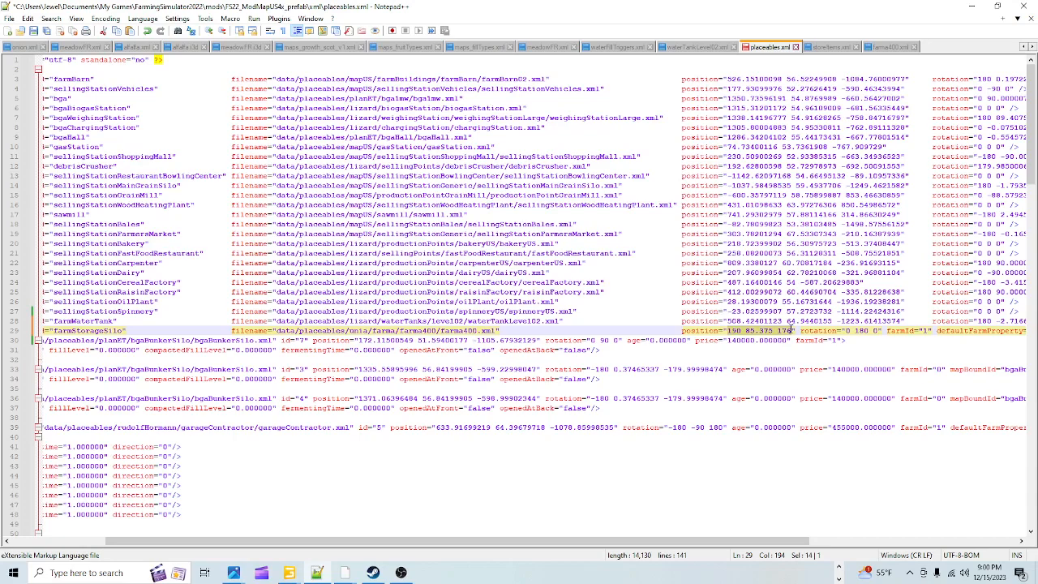
{"action": "right_click", "coordinate": [754, 332]}
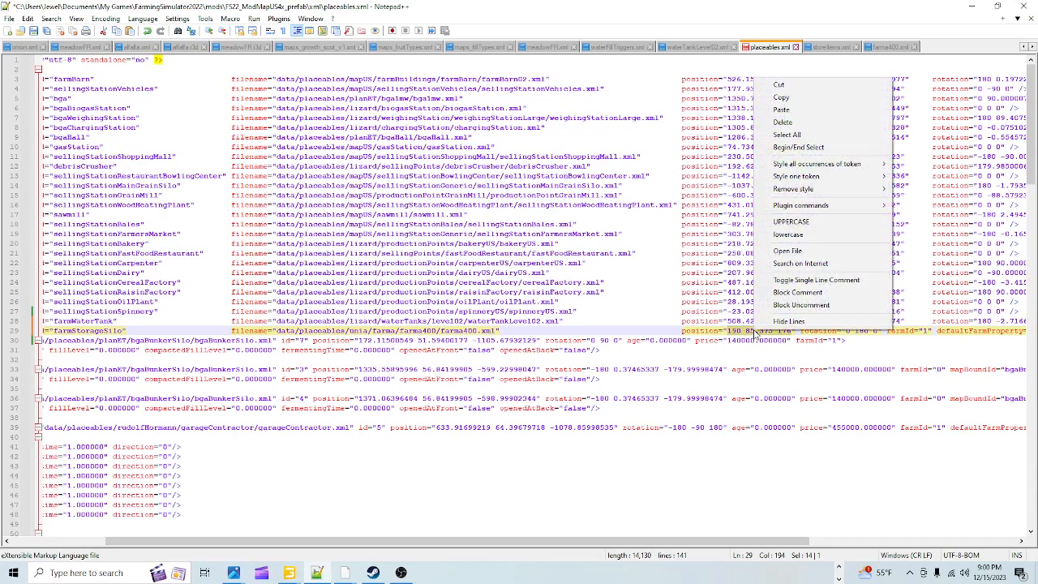
{"action": "left_click", "coordinate": [785, 110]}
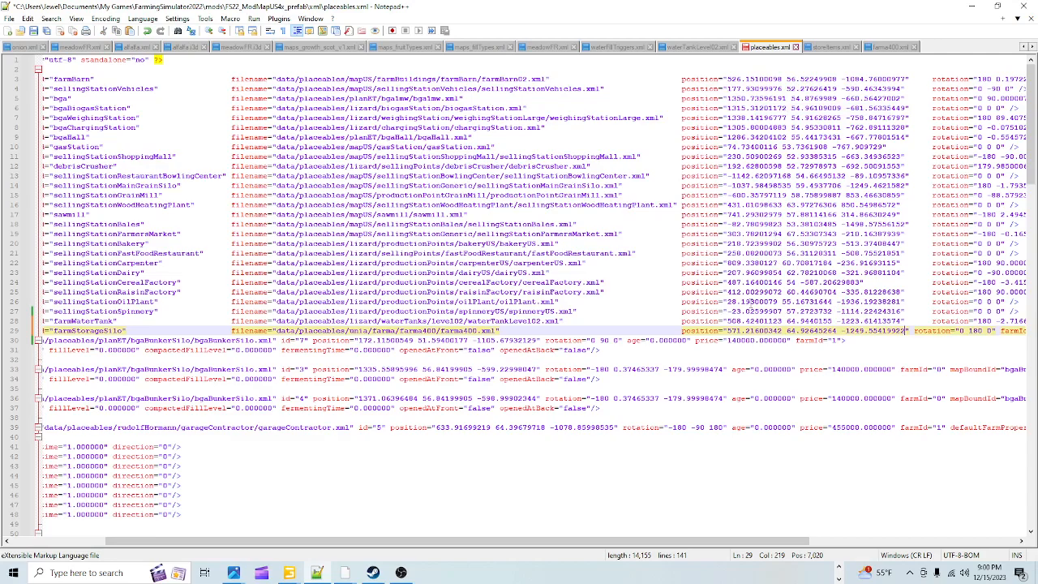
Step: Align the rotation attribute of the farmStorageSilo line with the rotation column of the entries above
{"action": "left_click_drag", "start_coordinate": [682, 540], "coordinate": [828, 543]}
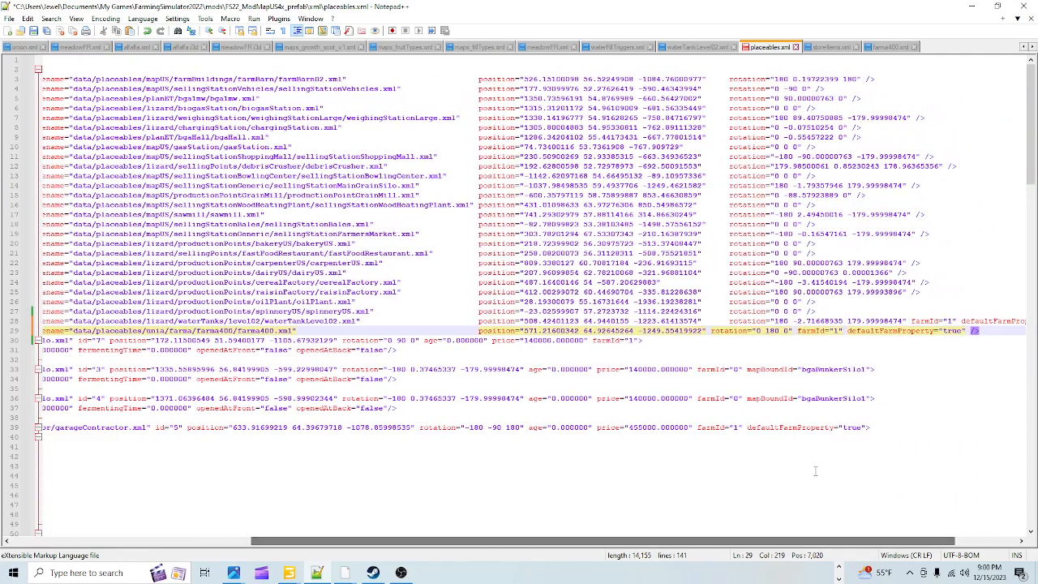
{"action": "left_click", "coordinate": [712, 331]}
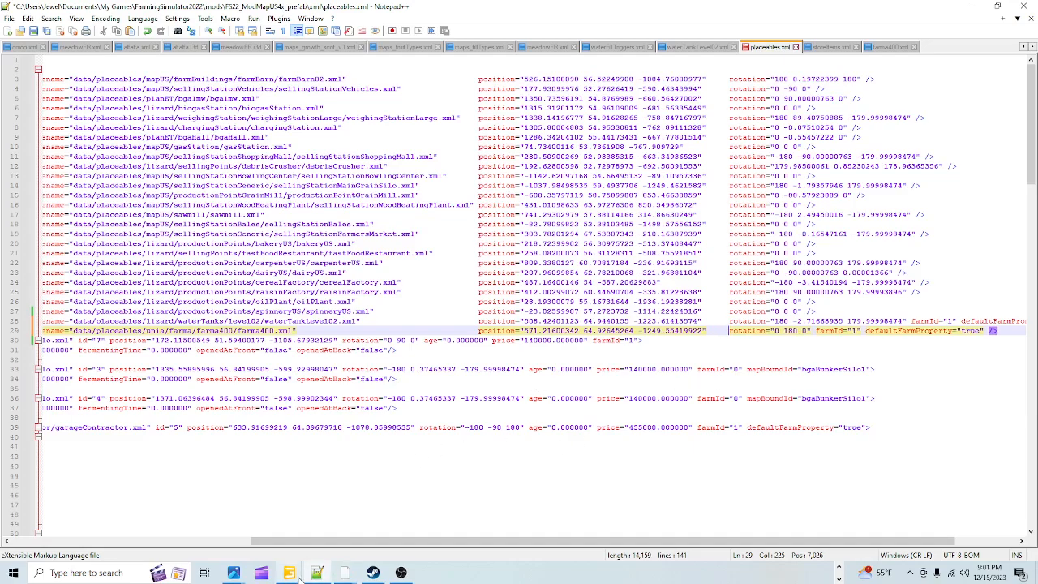
Step: Replace the farmStorageSilo rotation with the silo's rotation copied from GIANTS Editor, 0 -0.35854298 -0.00001365, and save placeables.xml
{"action": "mouse_move", "coordinate": [290, 572]}
{"action": "left_click", "coordinate": [244, 528]}
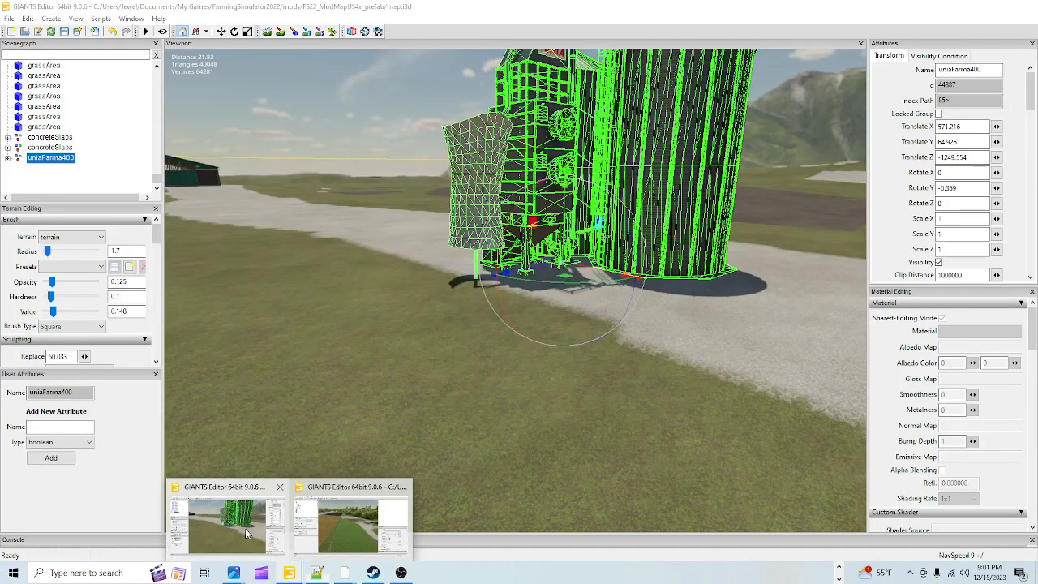
{"action": "left_click", "coordinate": [941, 171]}
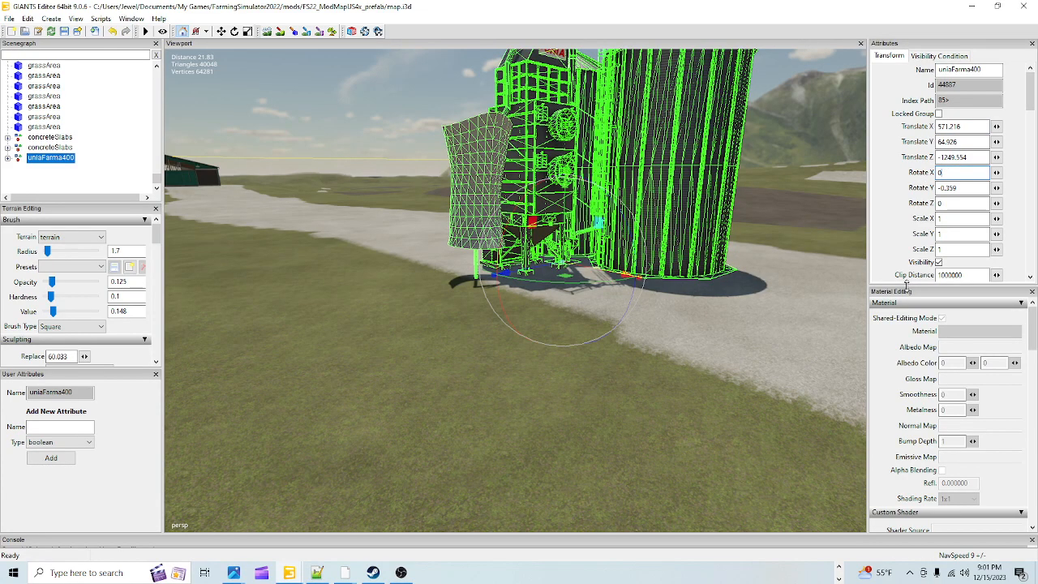
{"action": "left_click", "coordinate": [344, 571]}
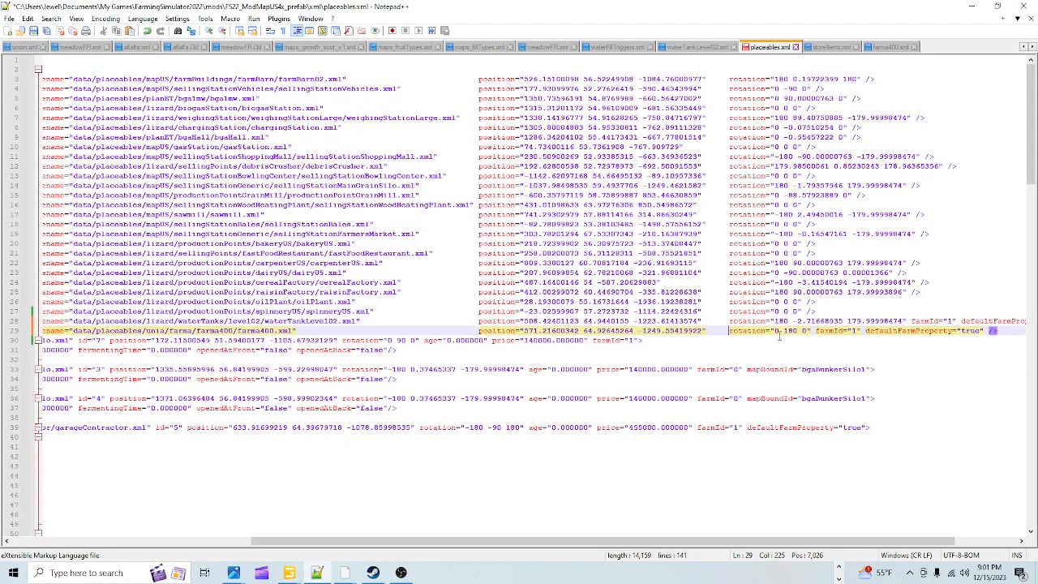
{"action": "left_click_drag", "start_coordinate": [775, 332], "coordinate": [809, 332]}
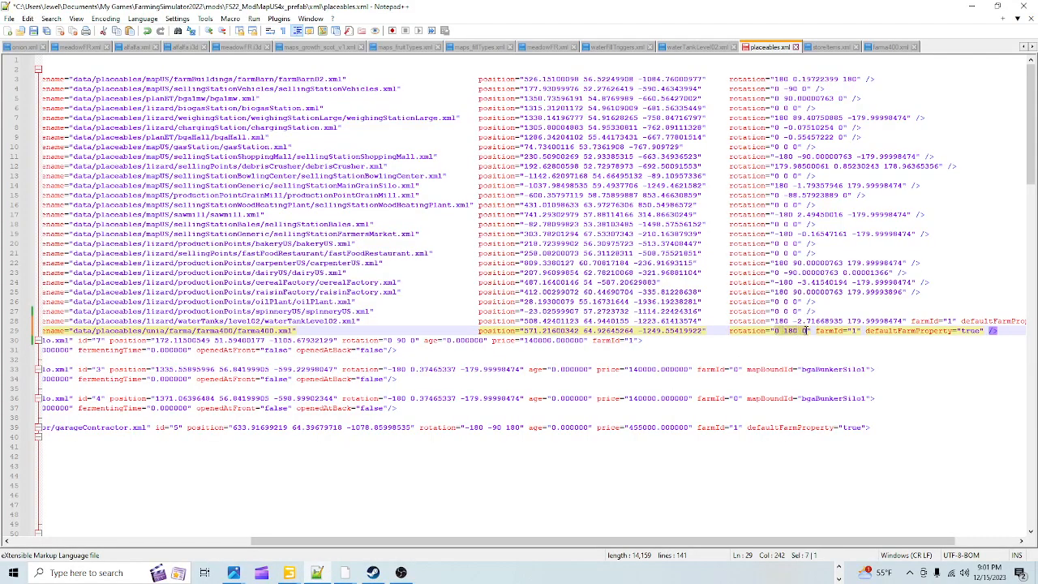
{"action": "right_click", "coordinate": [795, 334]}
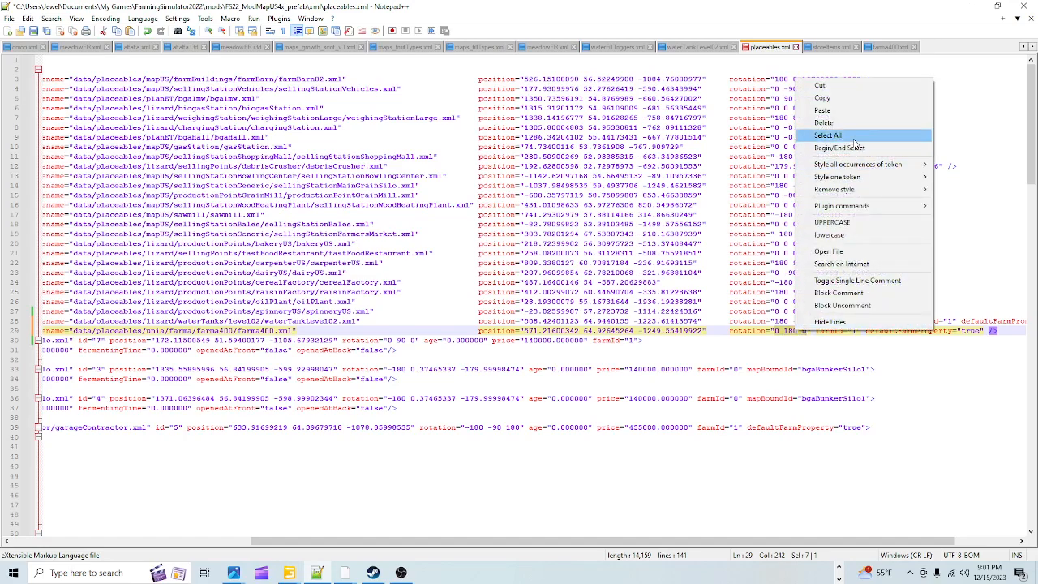
{"action": "left_click", "coordinate": [843, 111]}
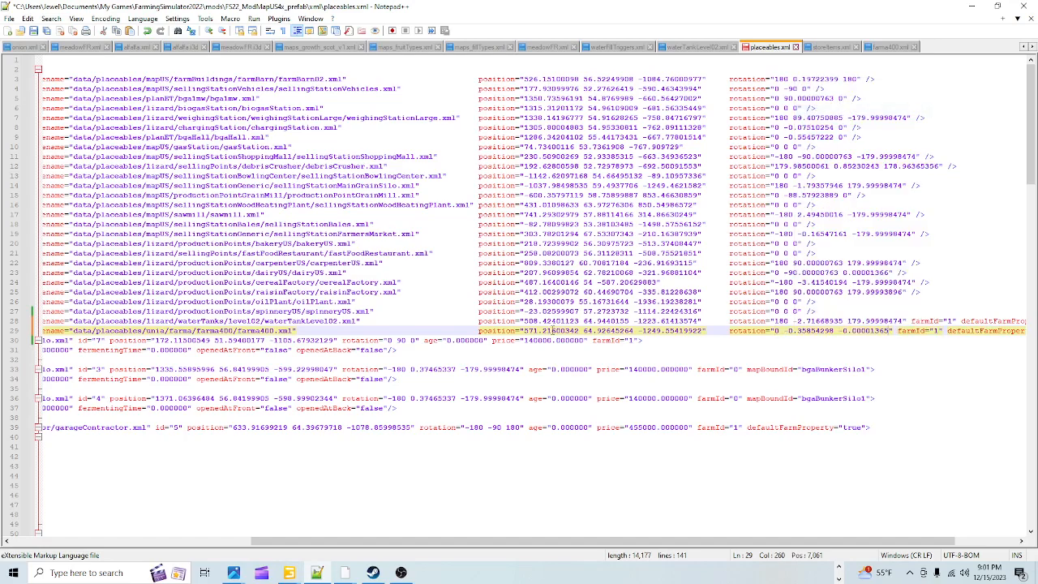
{"action": "left_click", "coordinate": [33, 30]}
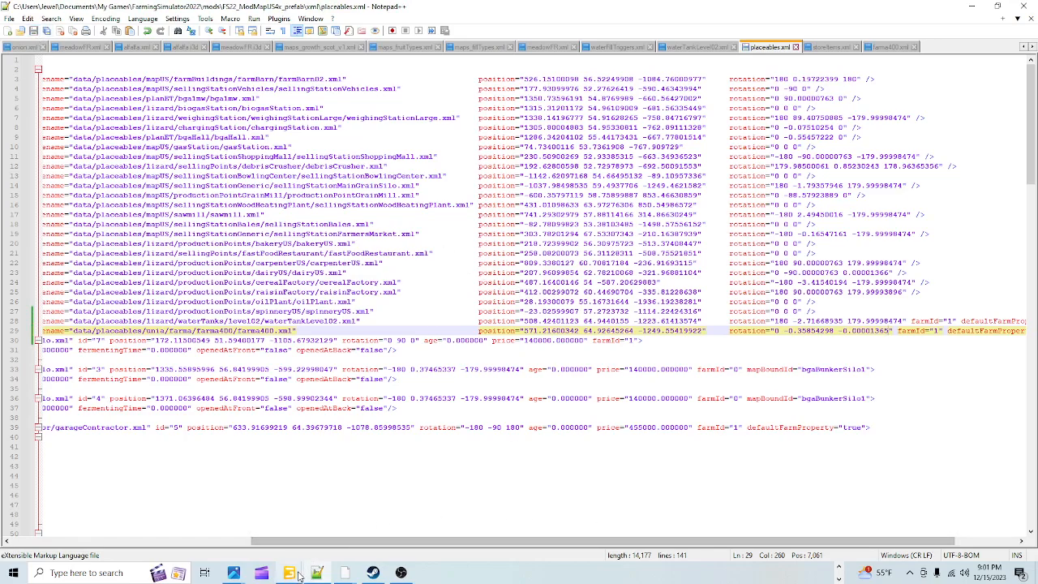
Step: Browse in File Explorer on New Volume (D:) to SteamLibrary/steamapps/common/Farming Simulator 22/data/maps/mapUS
{"action": "mouse_move", "coordinate": [288, 572]}
{"action": "left_click", "coordinate": [252, 523]}
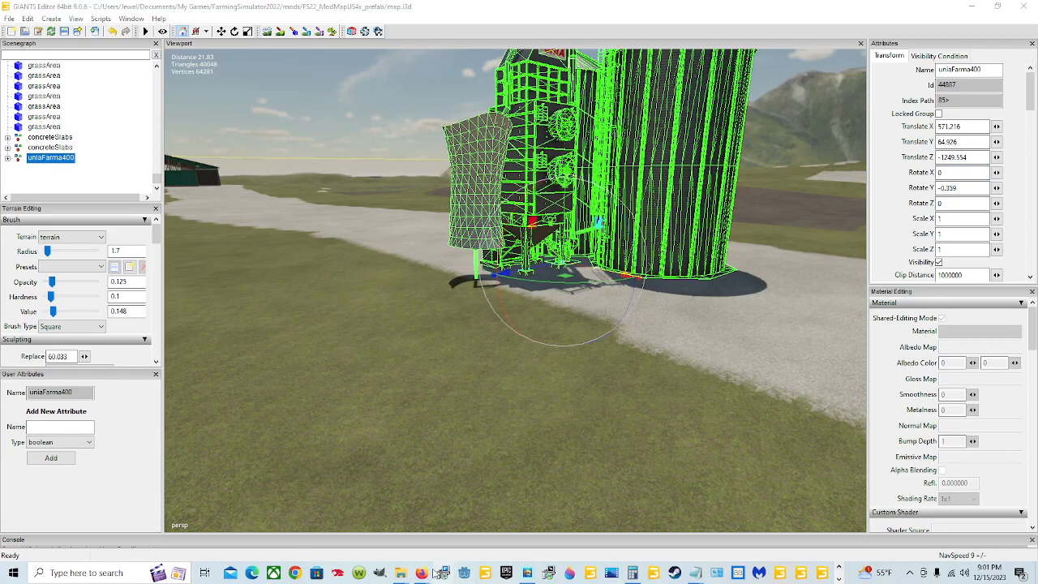
{"action": "mouse_move", "coordinate": [403, 574]}
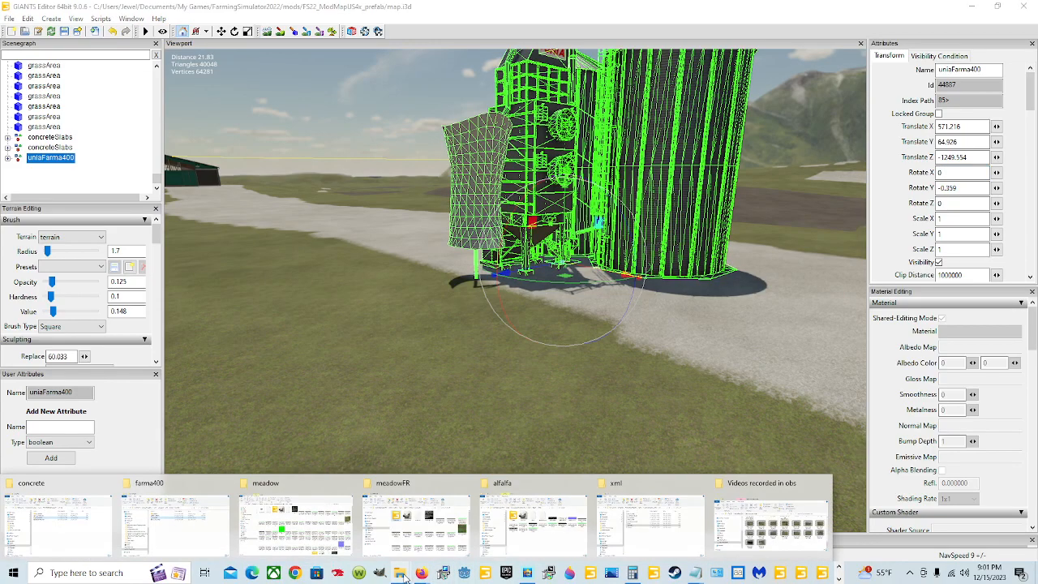
{"action": "left_click", "coordinate": [641, 513]}
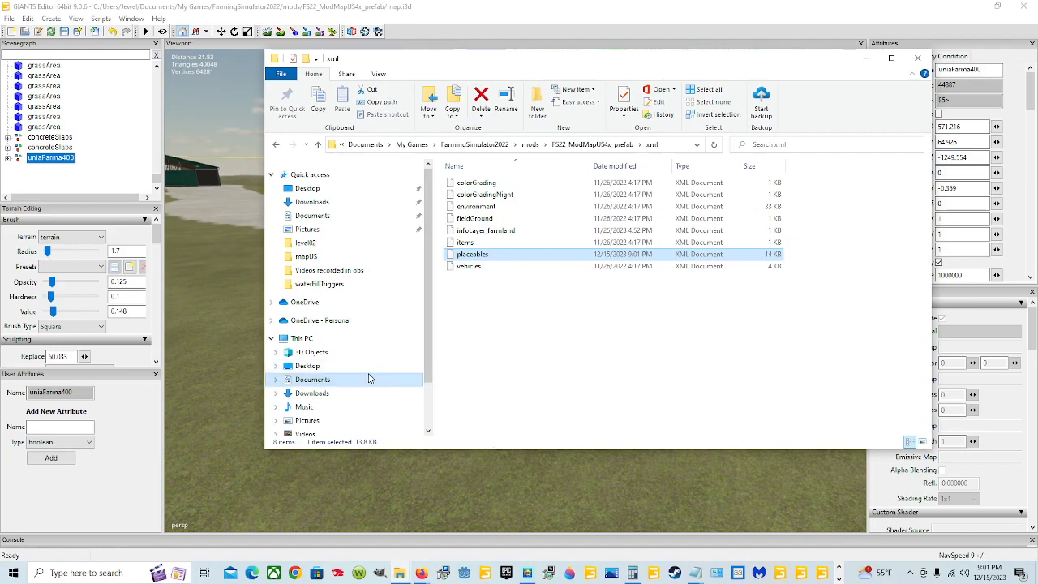
{"action": "scroll", "coordinate": [367, 381], "scroll_direction": "down", "scroll_amount": 2}
{"action": "left_click", "coordinate": [347, 397]}
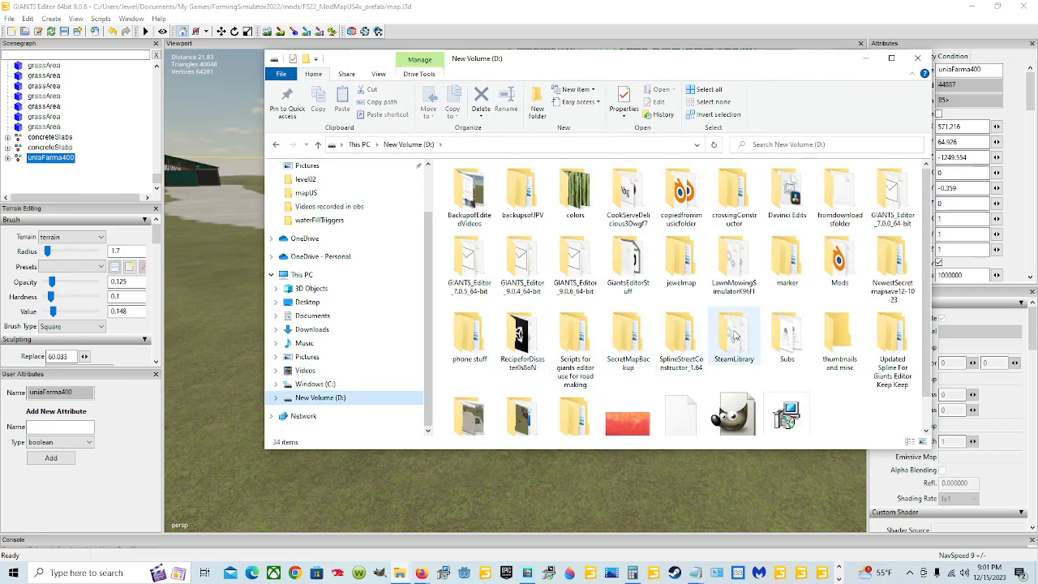
{"action": "double_click", "coordinate": [733, 334]}
{"action": "double_click", "coordinate": [477, 184]}
{"action": "left_click", "coordinate": [501, 185]}
{"action": "double_click", "coordinate": [501, 185]}
{"action": "double_click", "coordinate": [487, 265]}
{"action": "left_click", "coordinate": [490, 182]}
{"action": "double_click", "coordinate": [490, 182]}
{"action": "double_click", "coordinate": [508, 251]}
{"action": "double_click", "coordinate": [494, 213]}
Step: Open the base game's storeItems file from the mapUS folder in Notepad++
{"action": "scroll", "coordinate": [500, 340], "scroll_direction": "down", "scroll_amount": 5}
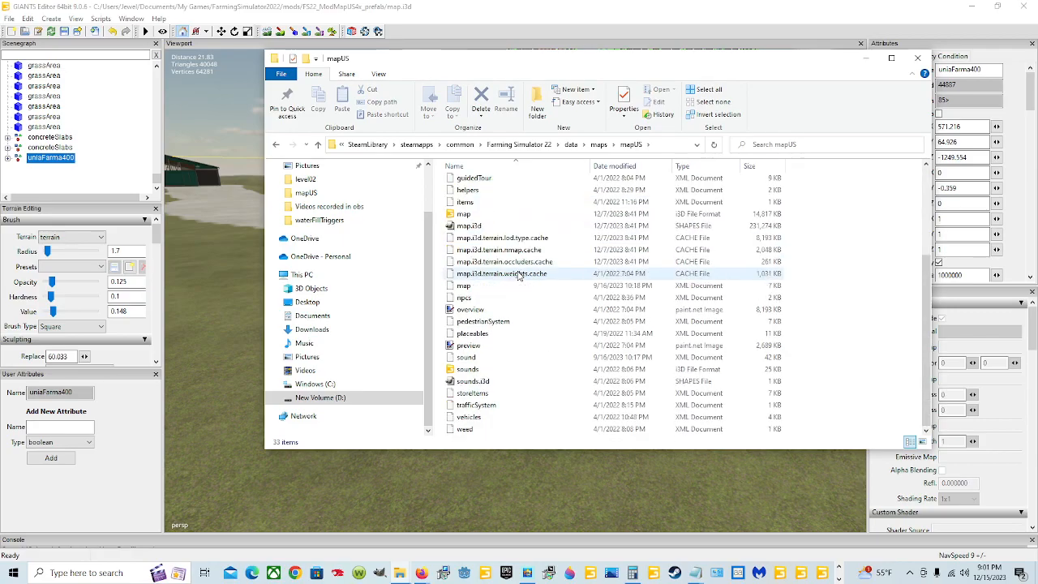
{"action": "right_click", "coordinate": [500, 333]}
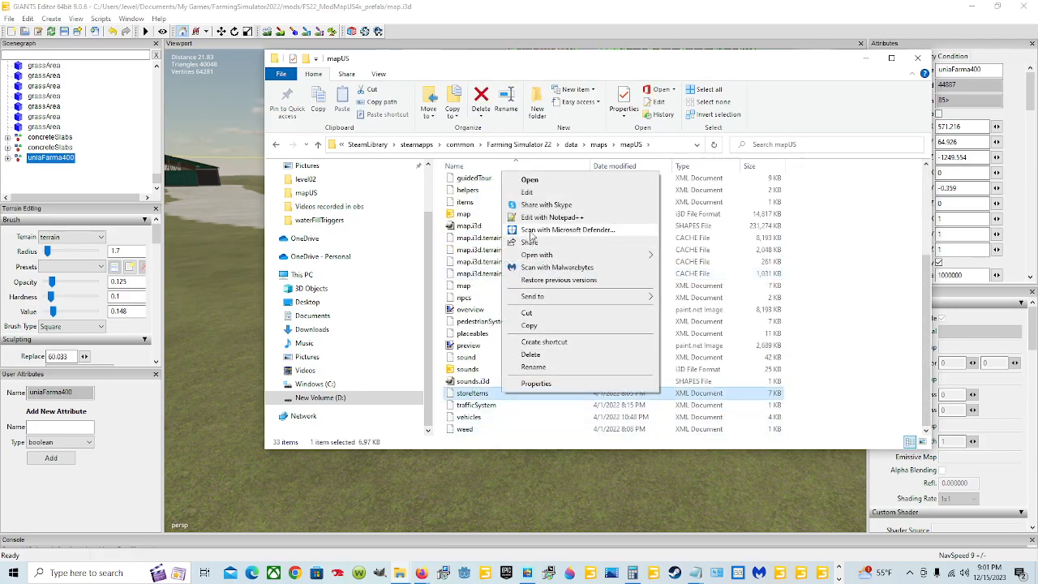
{"action": "left_click", "coordinate": [539, 219]}
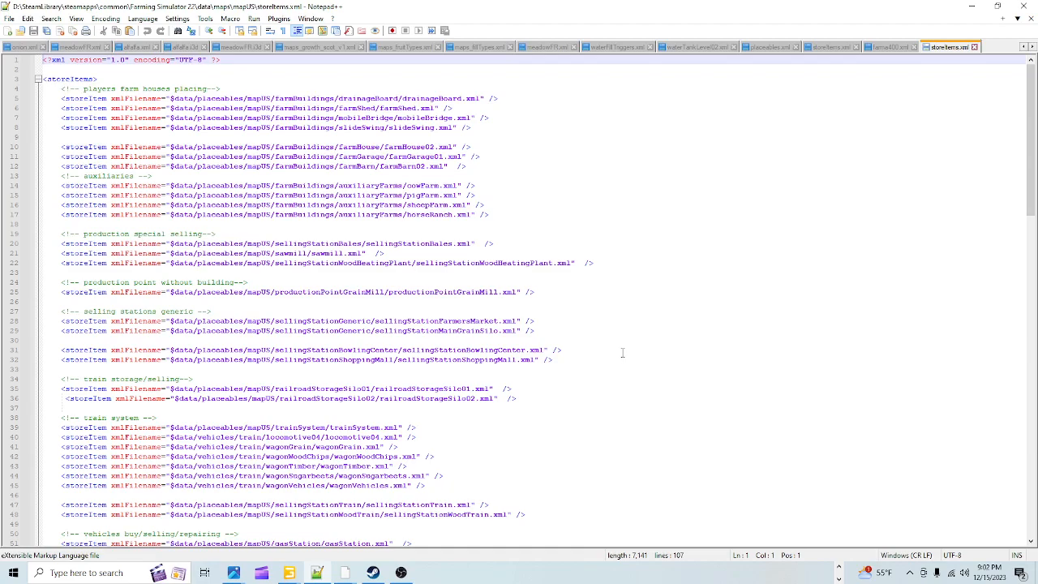
Step: Examine the storeItem entries in the base game's storeItems.xml, from the farm buildings through the plants section
{"action": "scroll", "coordinate": [623, 353], "scroll_direction": "down", "scroll_amount": 2}
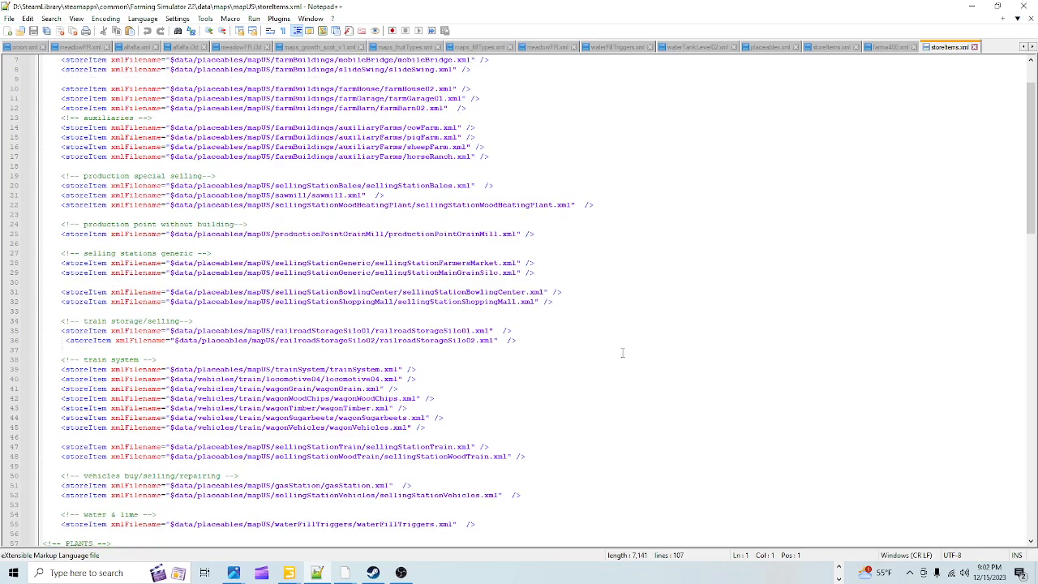
{"action": "scroll", "coordinate": [622, 353], "scroll_direction": "down", "scroll_amount": 1}
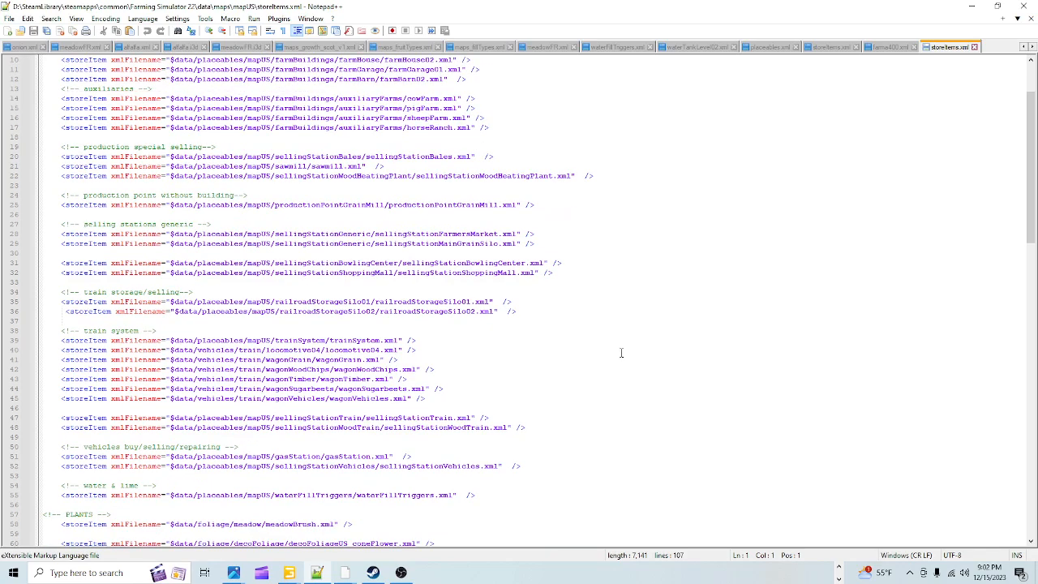
{"action": "scroll", "coordinate": [621, 352], "scroll_direction": "down", "scroll_amount": 2}
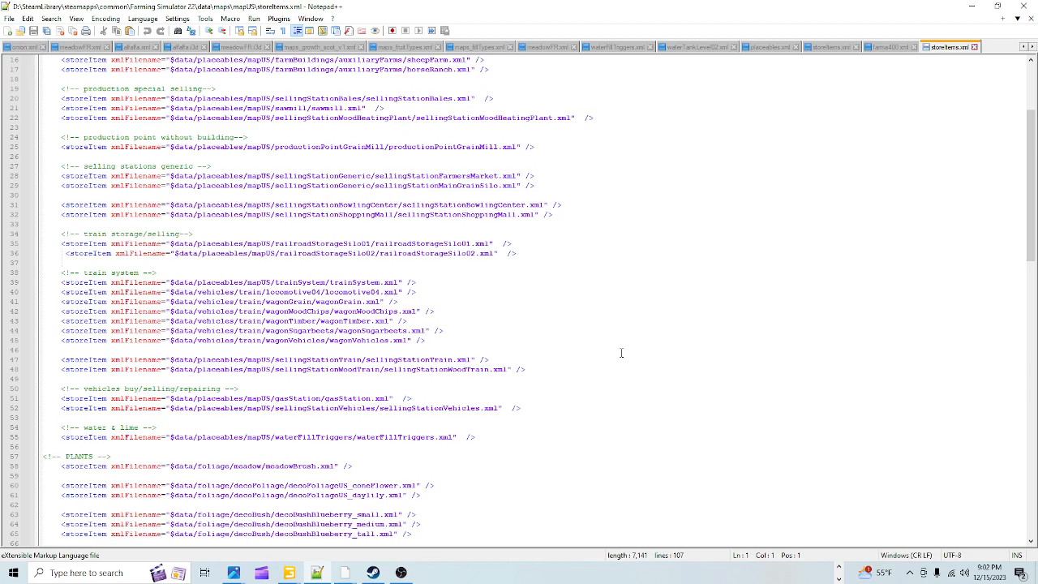
{"action": "scroll", "coordinate": [621, 353], "scroll_direction": "down", "scroll_amount": 2}
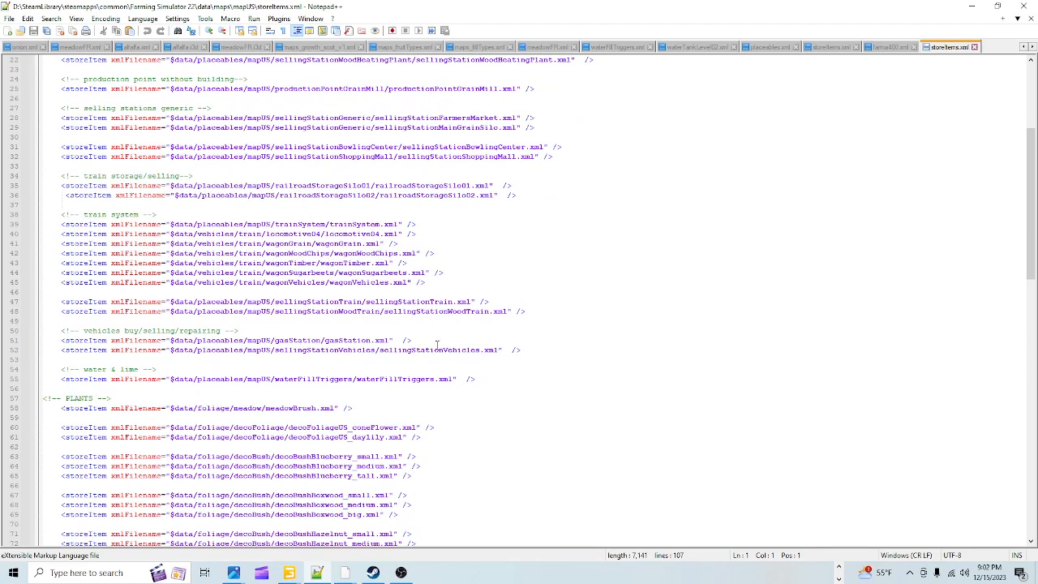
{"action": "scroll", "coordinate": [347, 300], "scroll_direction": "down", "scroll_amount": 2}
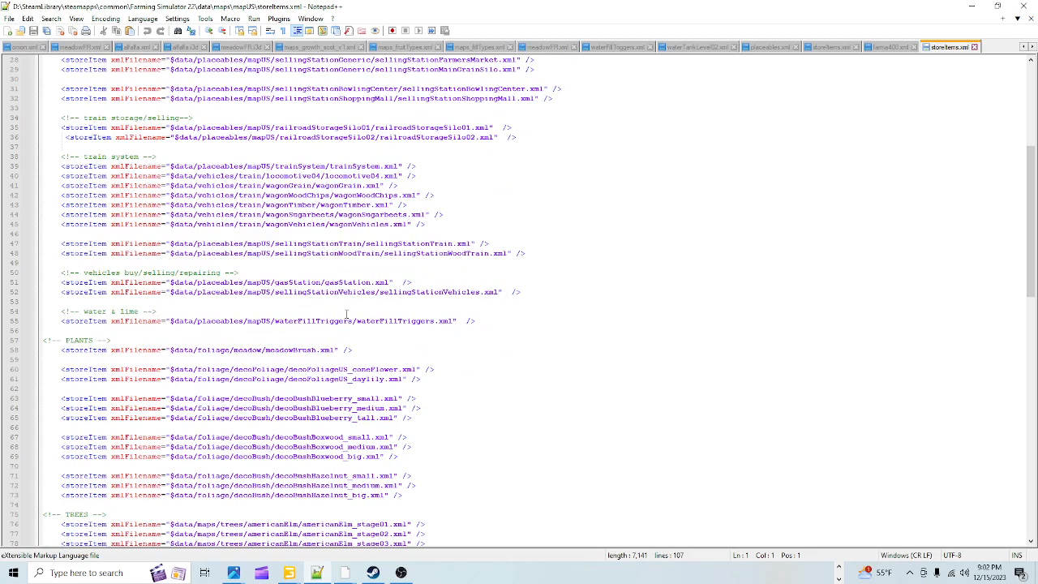
{"action": "scroll", "coordinate": [346, 314], "scroll_direction": "up", "scroll_amount": 6}
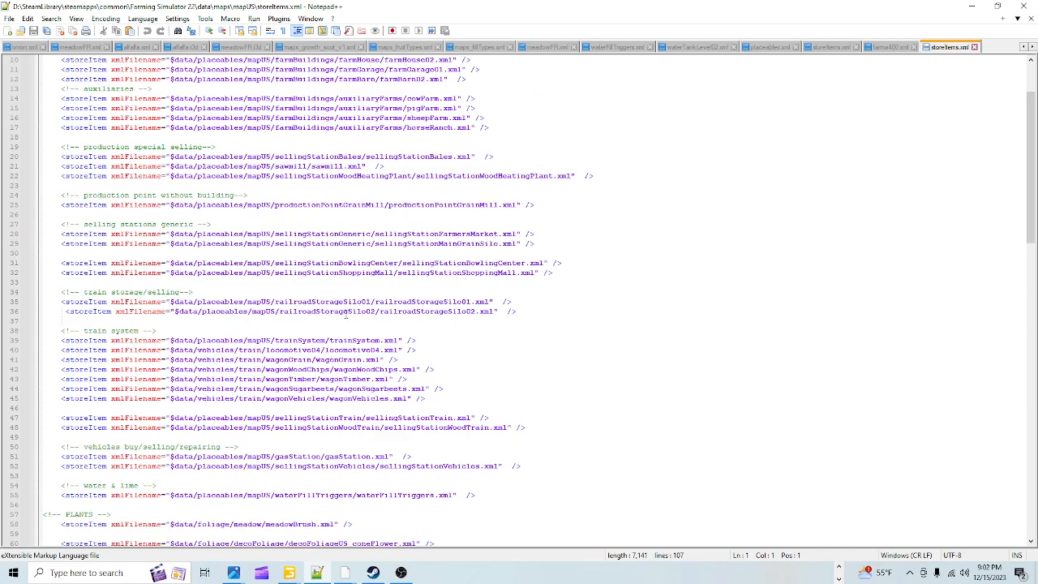
{"action": "scroll", "coordinate": [346, 316], "scroll_direction": "up", "scroll_amount": 3}
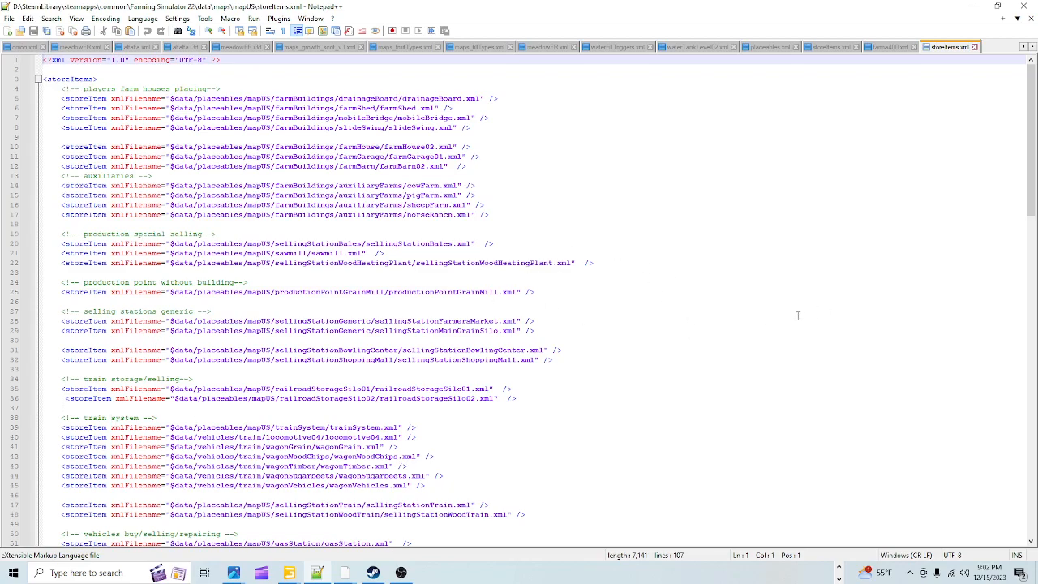
Step: Examine the base game's storeItems.xml from the farm buildings down to the tree entries at the end of the file
{"action": "scroll", "coordinate": [767, 319], "scroll_direction": "down", "scroll_amount": 5}
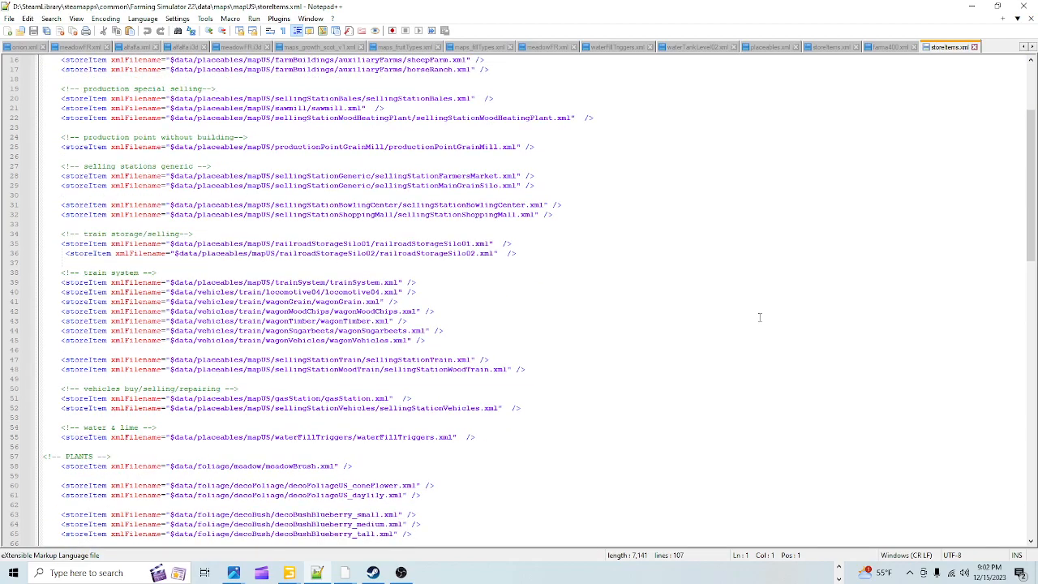
{"action": "scroll", "coordinate": [656, 332], "scroll_direction": "down", "scroll_amount": 3}
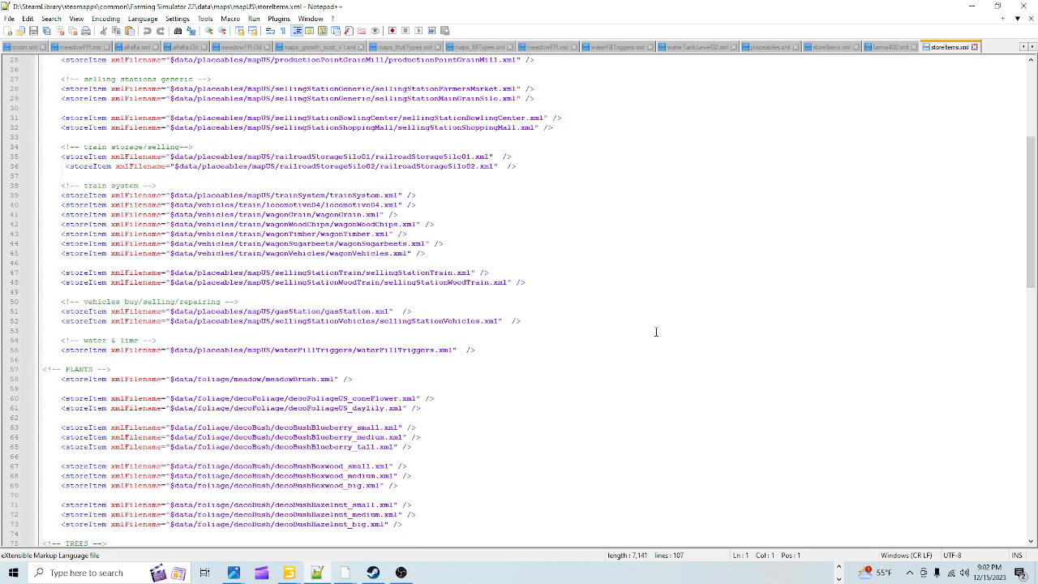
{"action": "scroll", "coordinate": [655, 332], "scroll_direction": "down", "scroll_amount": 3}
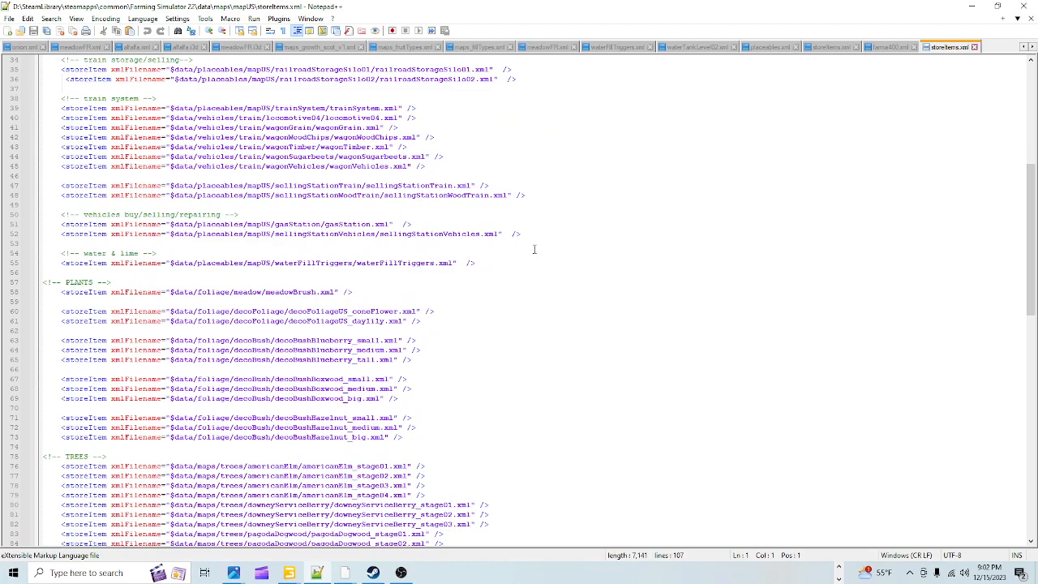
{"action": "scroll", "coordinate": [454, 298], "scroll_direction": "up", "scroll_amount": 3}
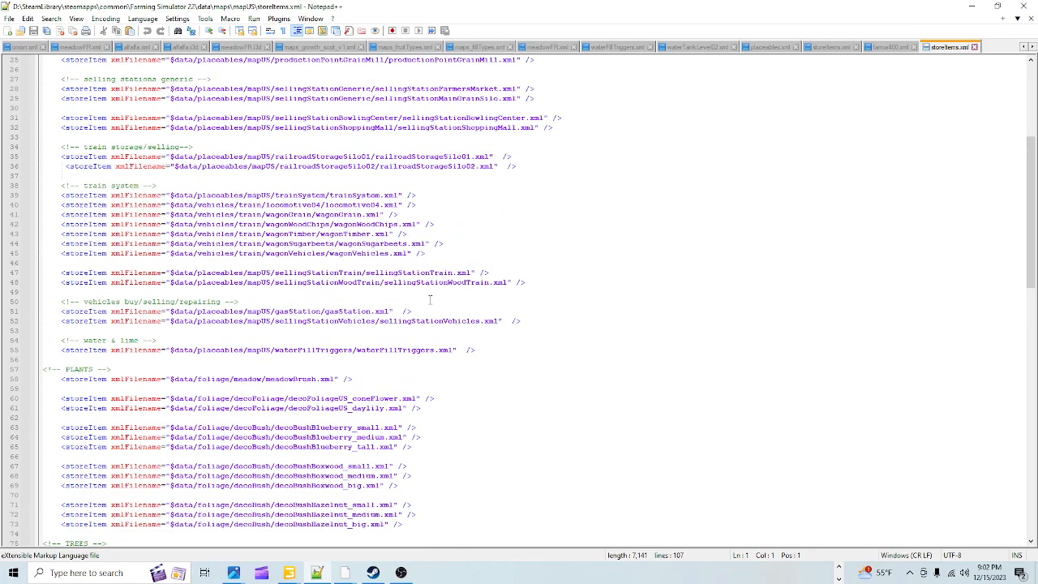
{"action": "scroll", "coordinate": [402, 303], "scroll_direction": "up", "scroll_amount": 2}
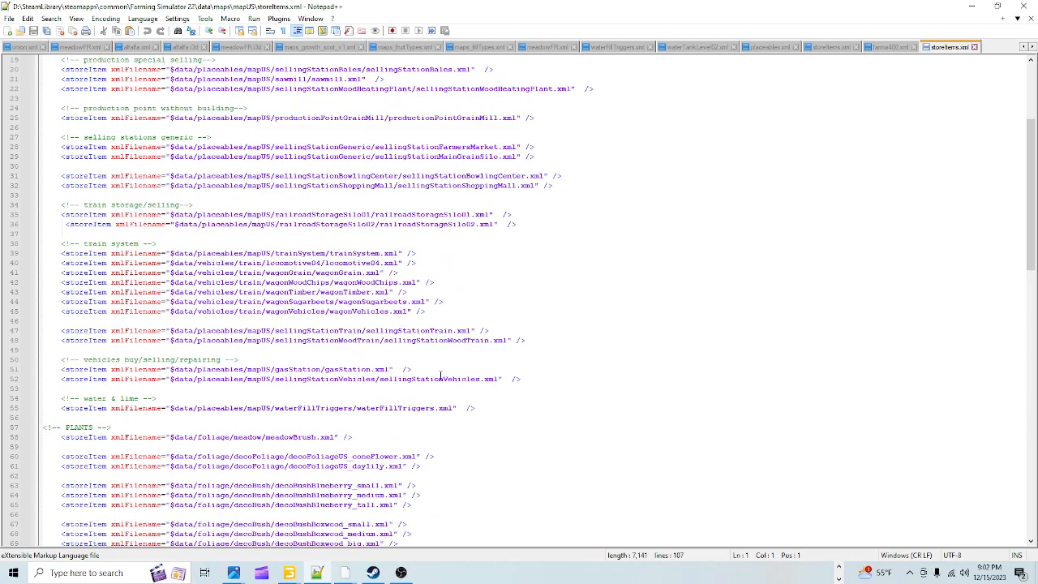
{"action": "scroll", "coordinate": [437, 373], "scroll_direction": "up", "scroll_amount": 6}
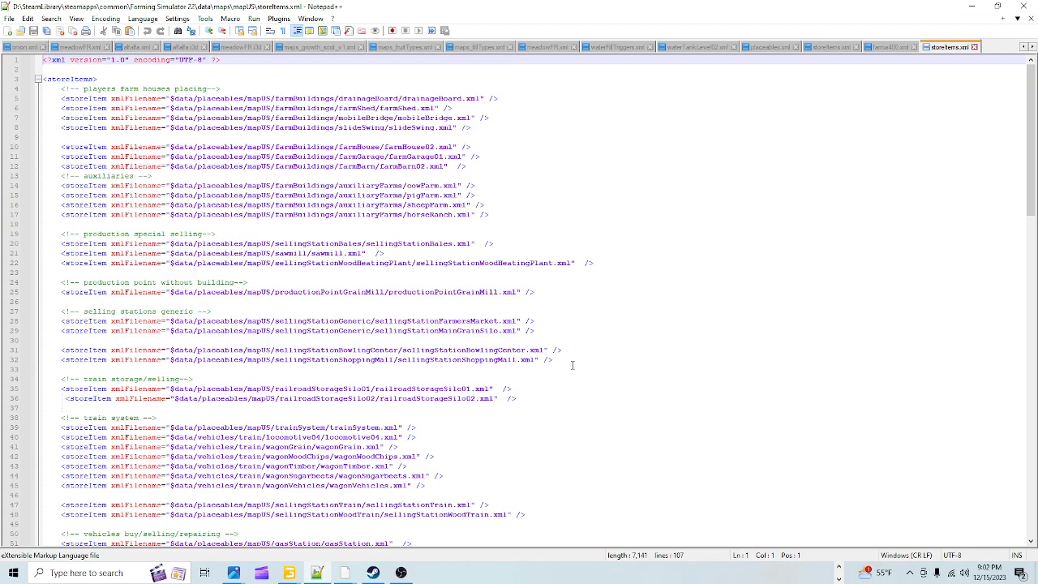
{"action": "scroll", "coordinate": [571, 365], "scroll_direction": "down", "scroll_amount": 4}
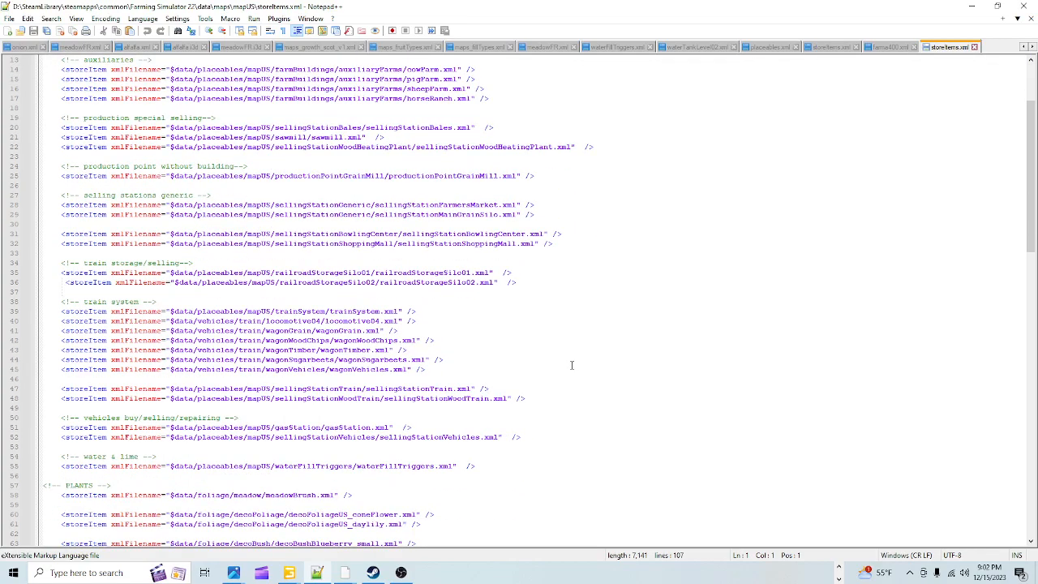
{"action": "scroll", "coordinate": [571, 365], "scroll_direction": "down", "scroll_amount": 12}
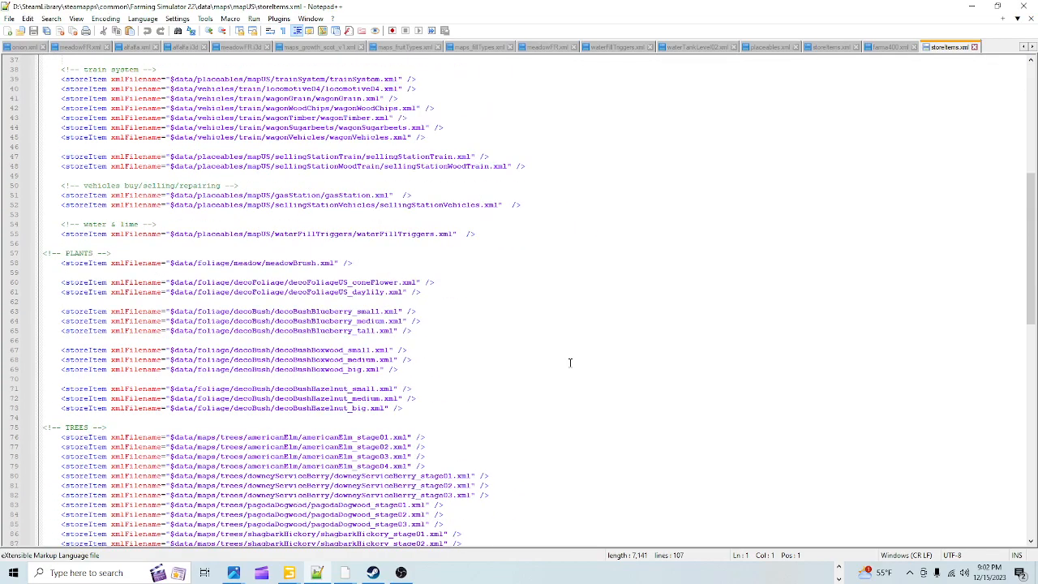
{"action": "scroll", "coordinate": [569, 362], "scroll_direction": "down", "scroll_amount": 8}
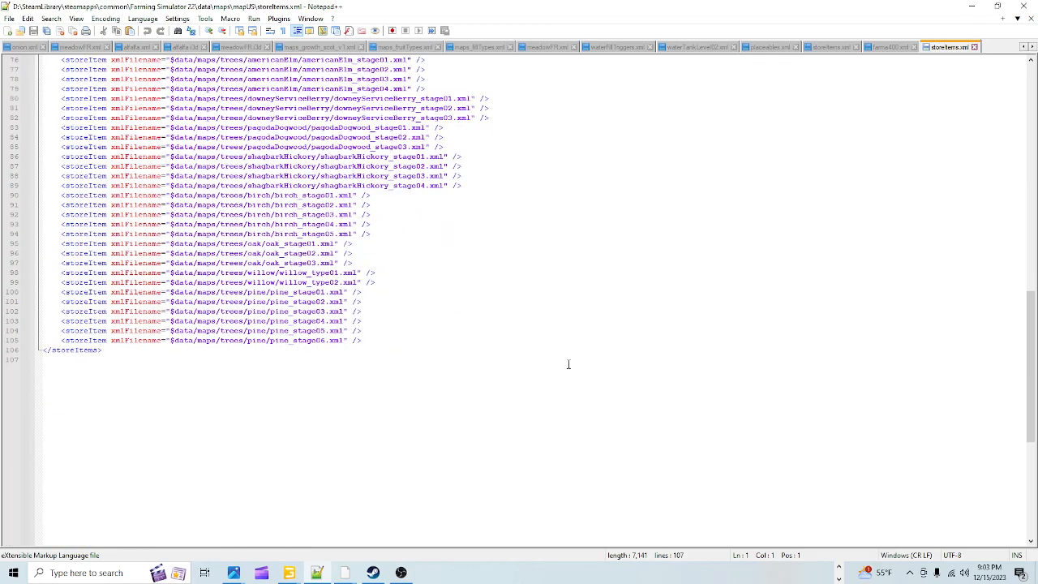
{"action": "scroll", "coordinate": [568, 364], "scroll_direction": "up", "scroll_amount": 8}
{"action": "scroll", "coordinate": [568, 364], "scroll_direction": "up", "scroll_amount": 6}
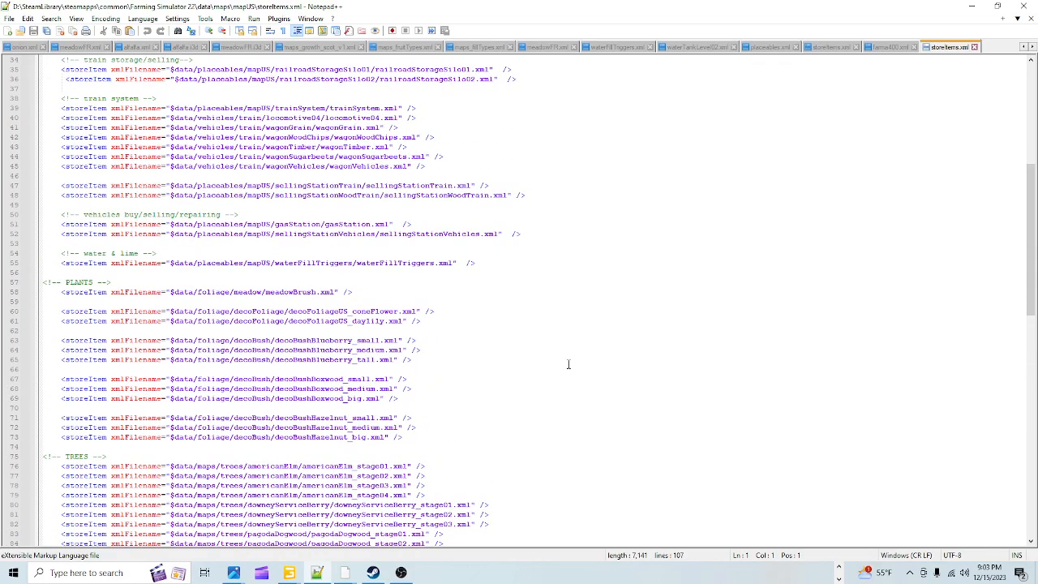
{"action": "scroll", "coordinate": [567, 364], "scroll_direction": "up", "scroll_amount": 6}
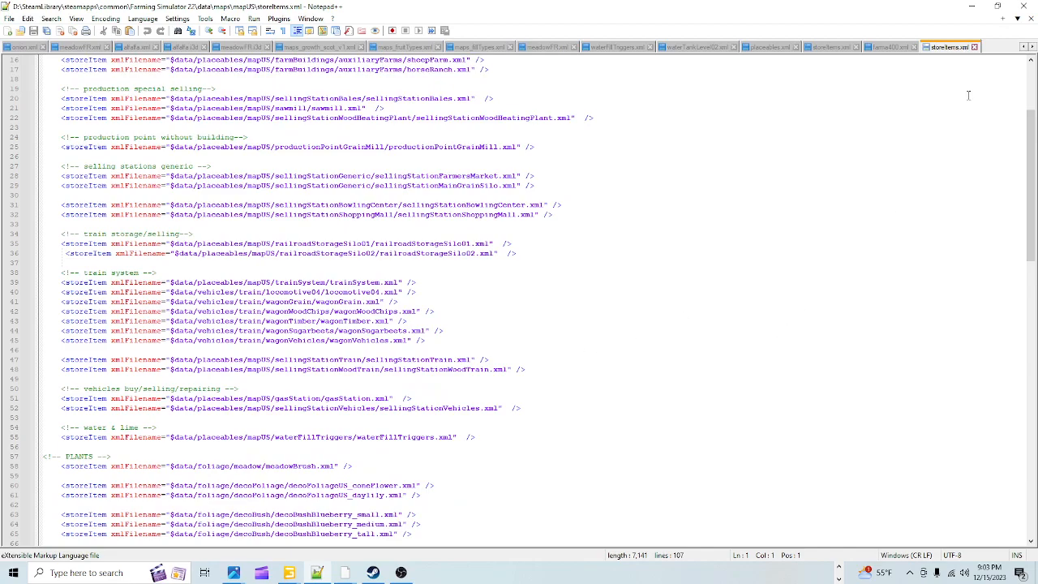
Step: Switch to GIANTS Editor and inspect the uniaFarma400 silo's placement beside the road from several angles
{"action": "left_click", "coordinate": [971, 5]}
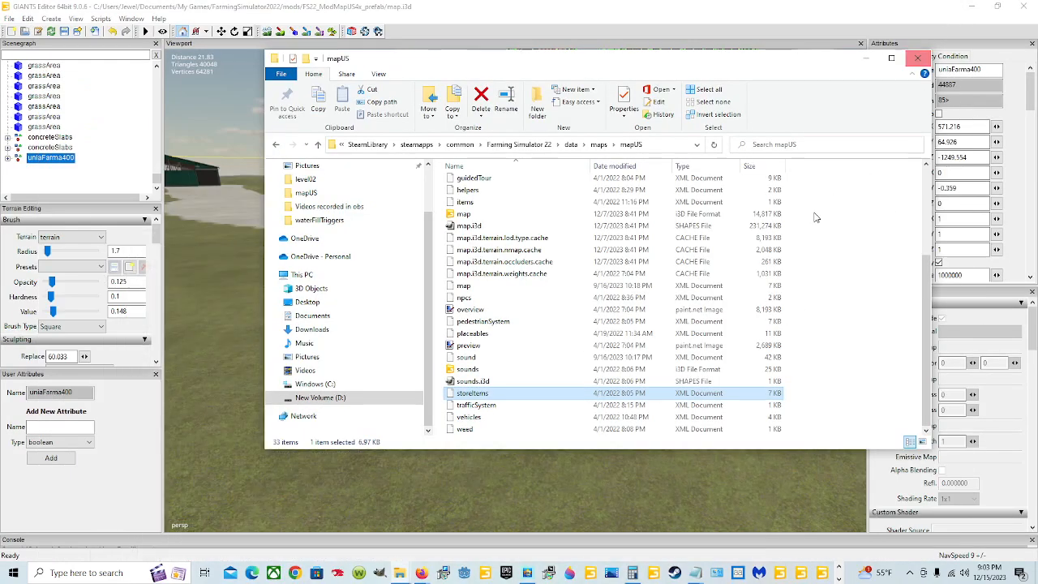
{"action": "left_click", "coordinate": [865, 58]}
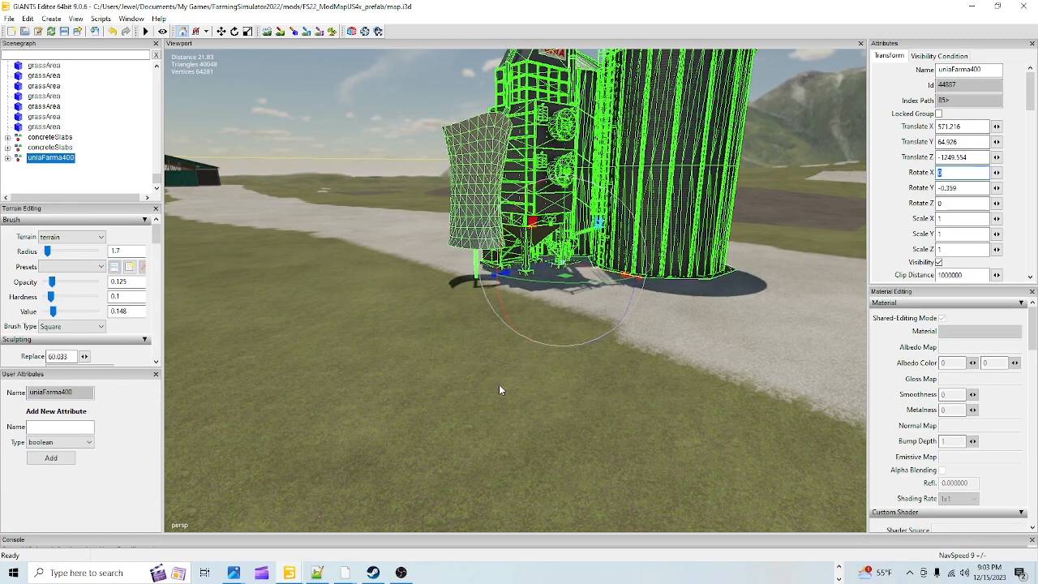
{"action": "scroll", "coordinate": [501, 383], "scroll_direction": "down", "scroll_amount": 3}
{"action": "left_click_drag", "start_coordinate": [515, 423], "coordinate": [527, 406], "text": "alt"}
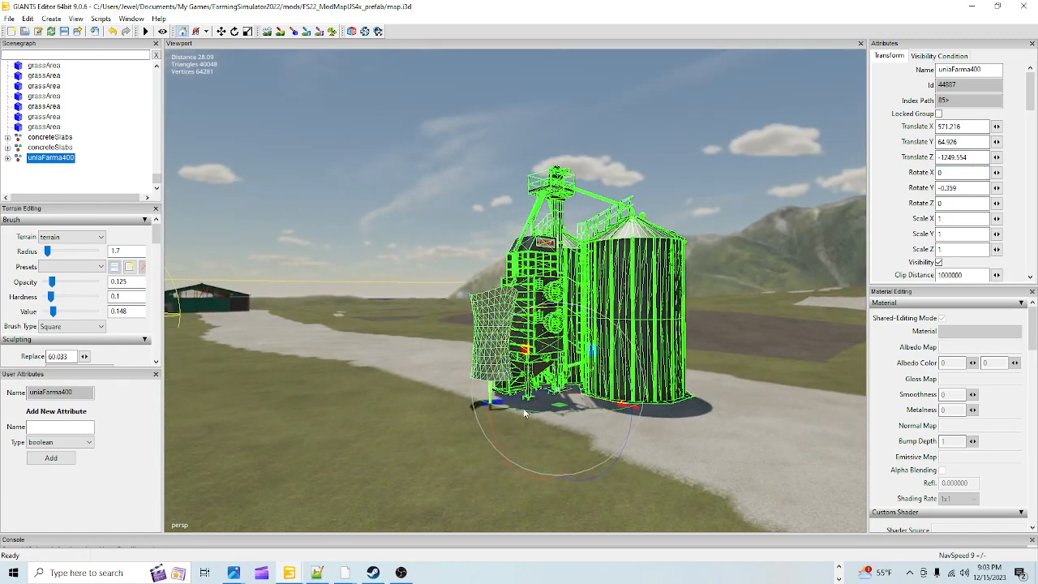
{"action": "scroll", "coordinate": [527, 410], "scroll_direction": "up", "scroll_amount": 5}
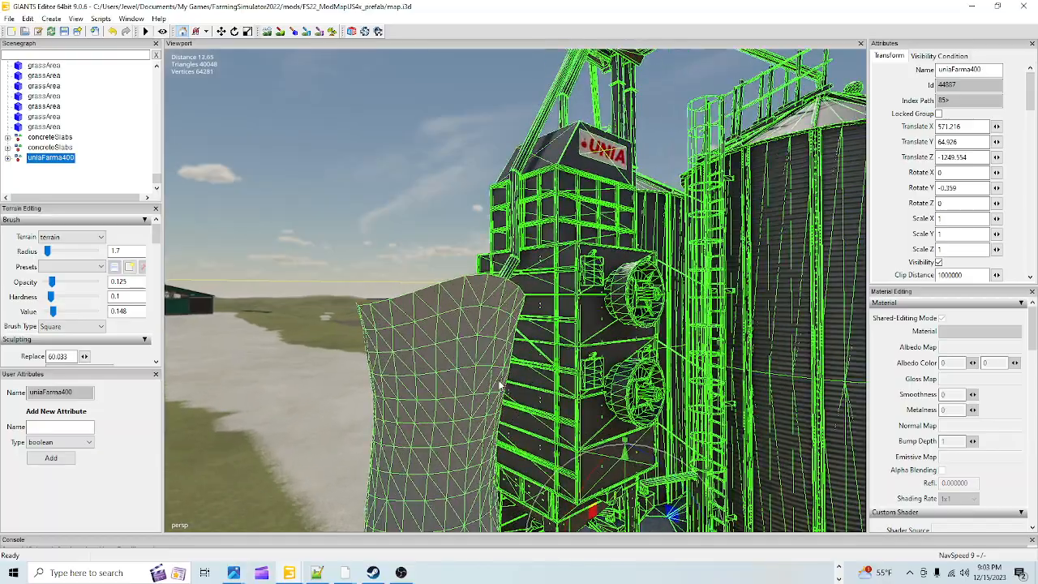
{"action": "left_click_drag", "start_coordinate": [500, 392], "coordinate": [479, 464], "text": "alt"}
{"action": "scroll", "coordinate": [466, 396], "scroll_direction": "down", "scroll_amount": 4}
{"action": "left_click_drag", "start_coordinate": [498, 378], "coordinate": [432, 396], "text": "alt"}
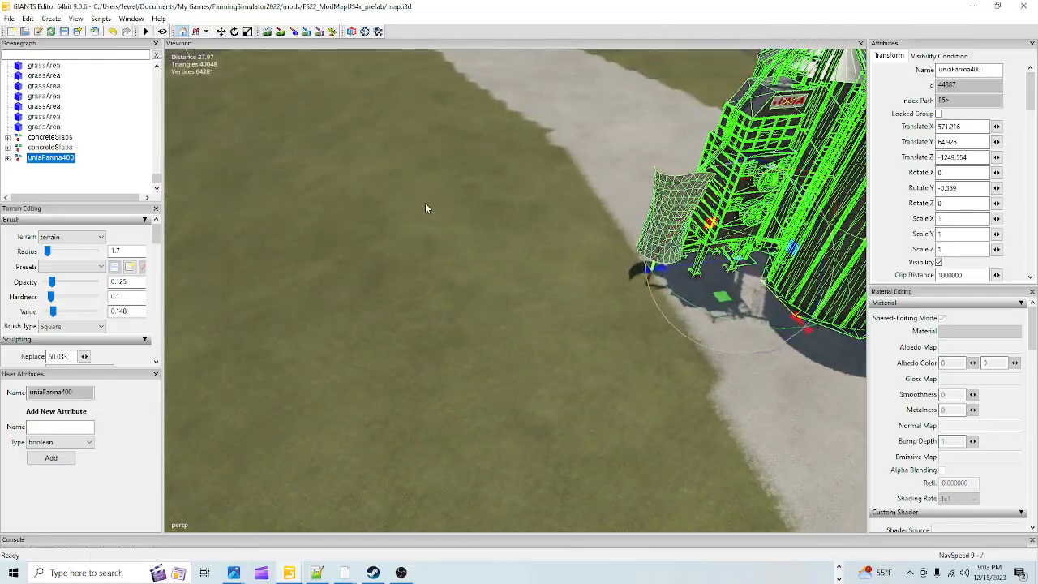
{"action": "left_click_drag", "start_coordinate": [532, 389], "coordinate": [558, 409], "text": "alt"}
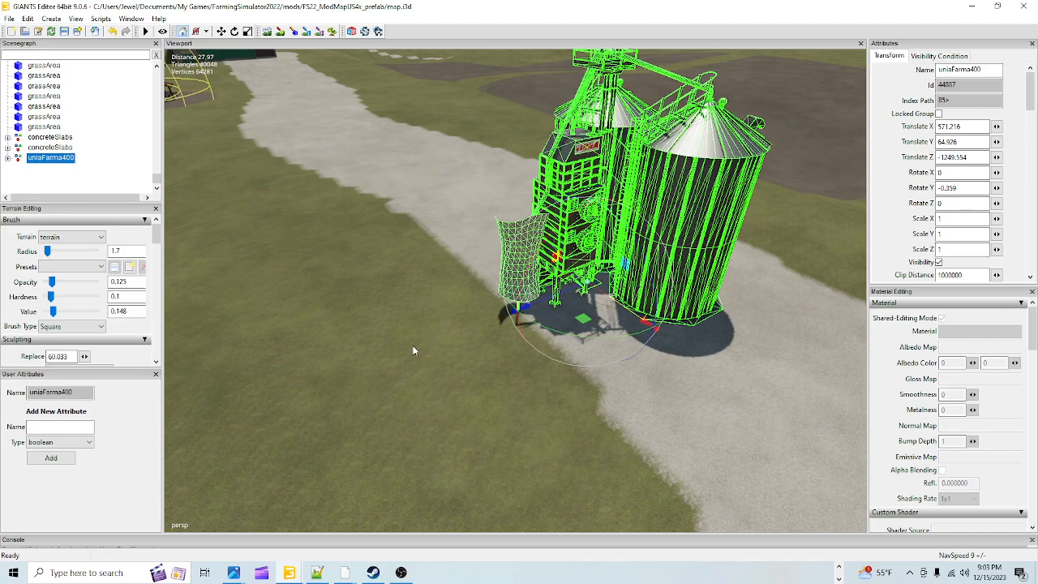
{"action": "left_click_drag", "start_coordinate": [473, 284], "coordinate": [412, 255], "text": "alt"}
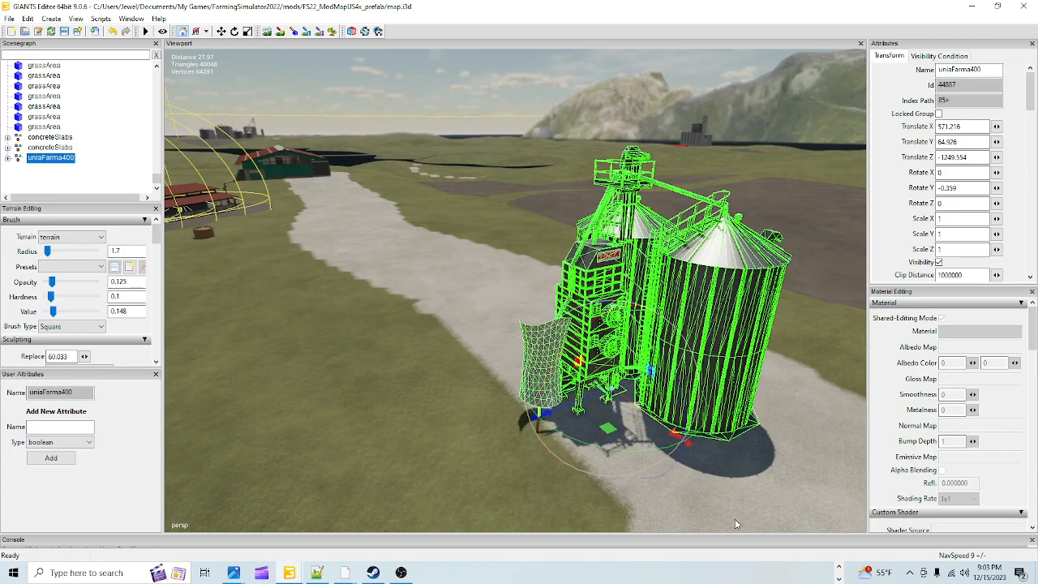
Step: Return to placeables.xml in Notepad++ and view the farmStorageSilo line's mapBoundId and filename
{"action": "left_click", "coordinate": [316, 572]}
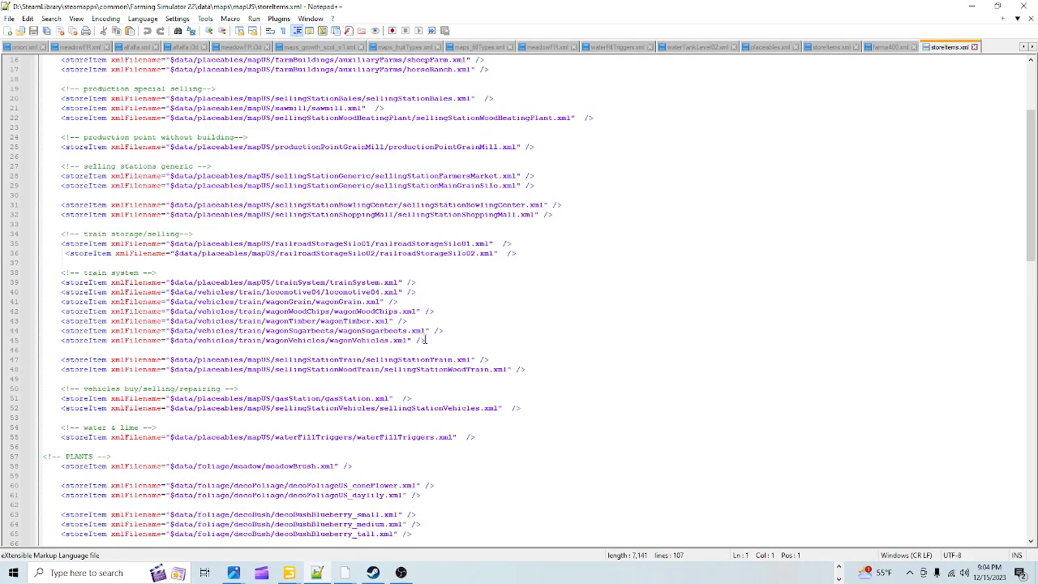
{"action": "left_click", "coordinate": [766, 49]}
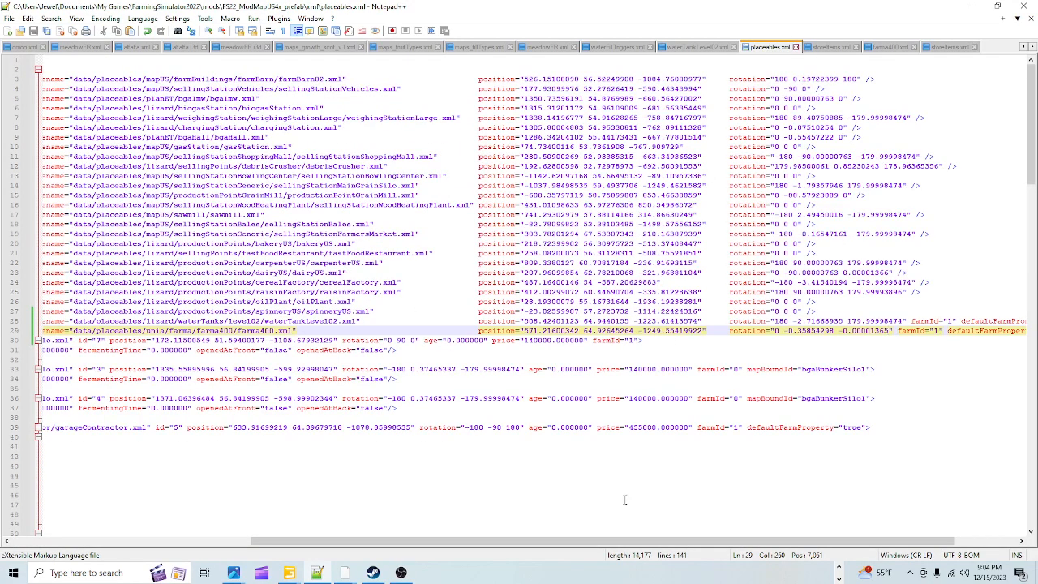
{"action": "left_click_drag", "start_coordinate": [405, 540], "coordinate": [191, 543]}
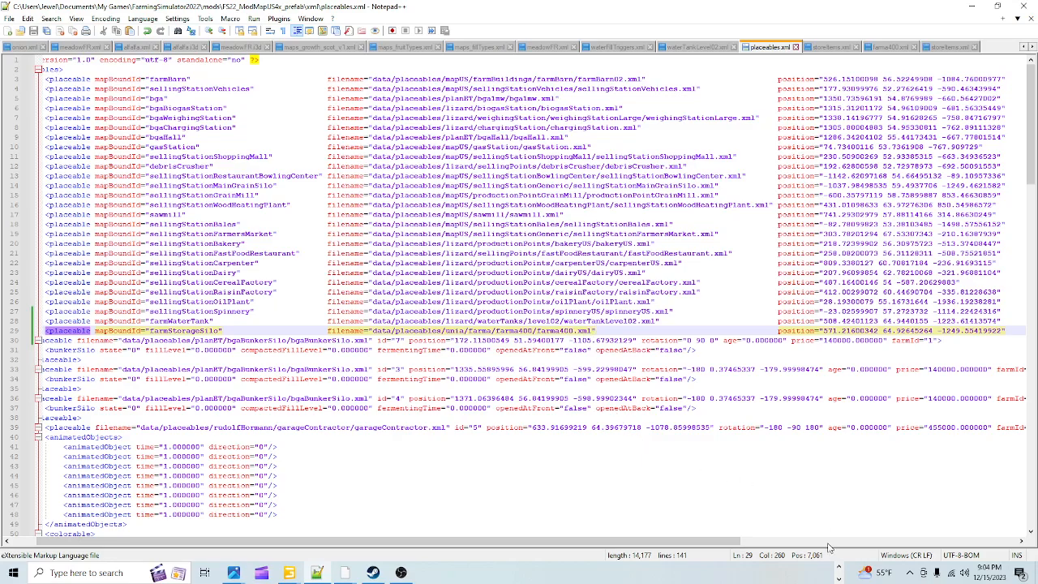
Step: Browse in File Explorer on New Volume (D:) to SteamLibrary/steamapps/common/Farming Simulator 22/data
{"action": "left_click", "coordinate": [838, 566]}
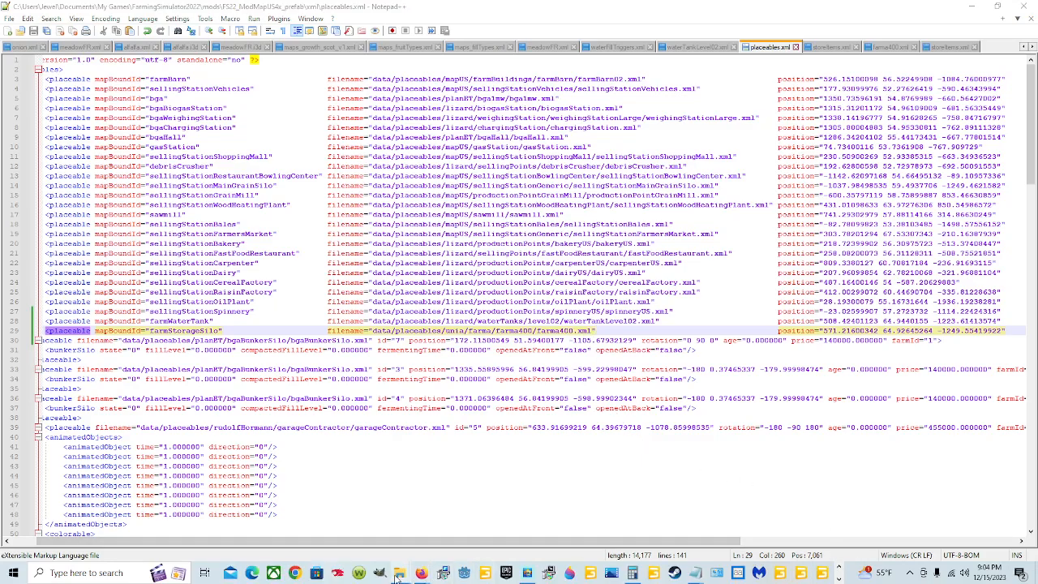
{"action": "mouse_move", "coordinate": [400, 572]}
{"action": "left_click", "coordinate": [180, 507]}
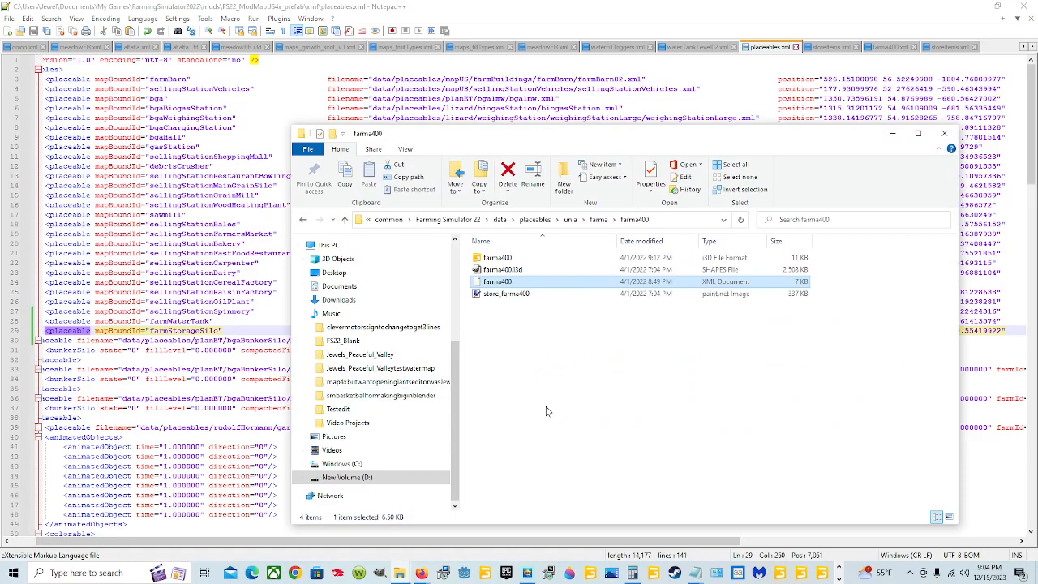
{"action": "left_click", "coordinate": [408, 478]}
{"action": "double_click", "coordinate": [760, 414]}
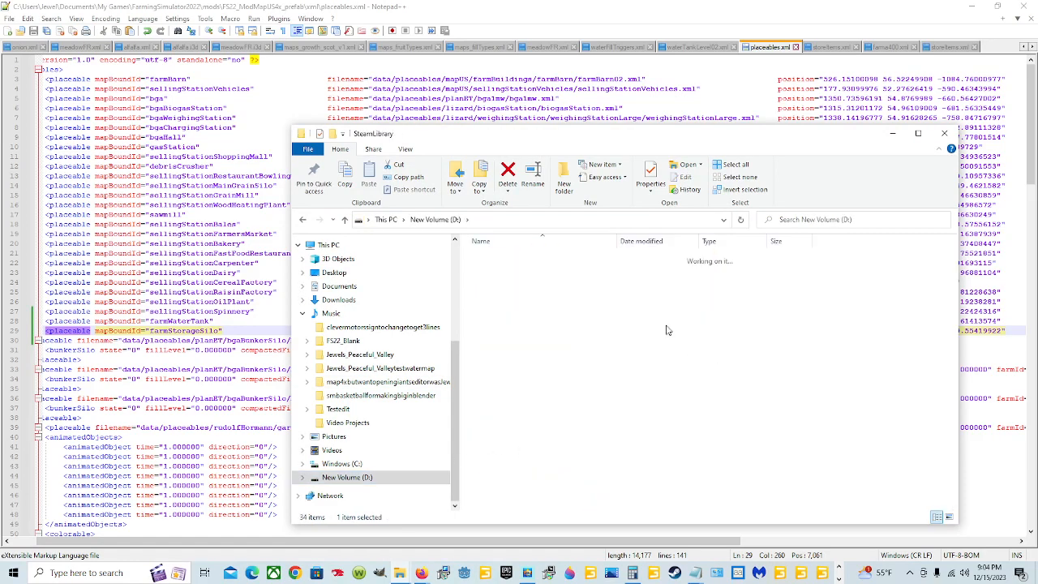
{"action": "left_click", "coordinate": [543, 259]}
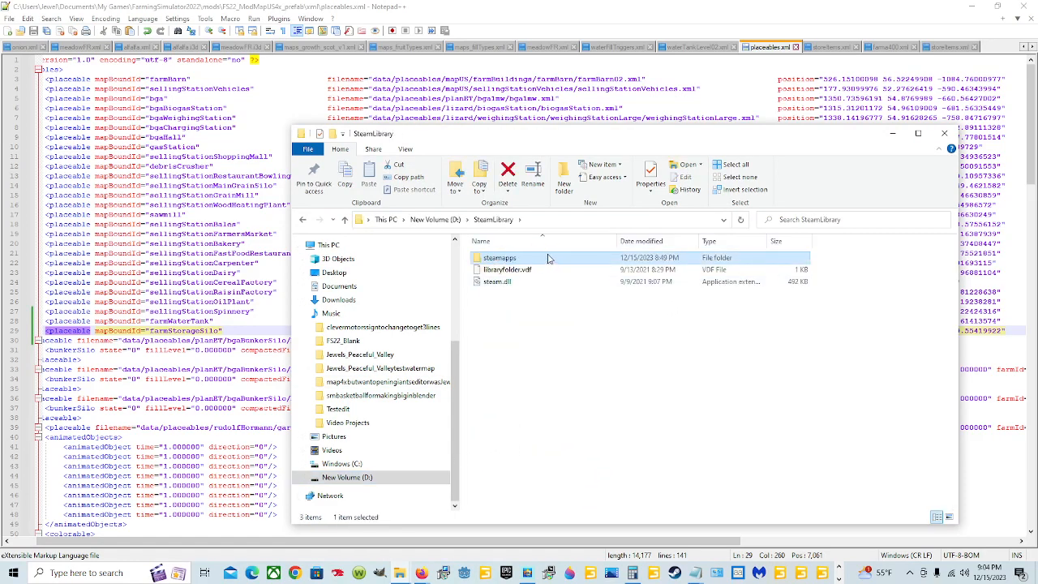
{"action": "double_click", "coordinate": [542, 258]}
{"action": "double_click", "coordinate": [542, 258]}
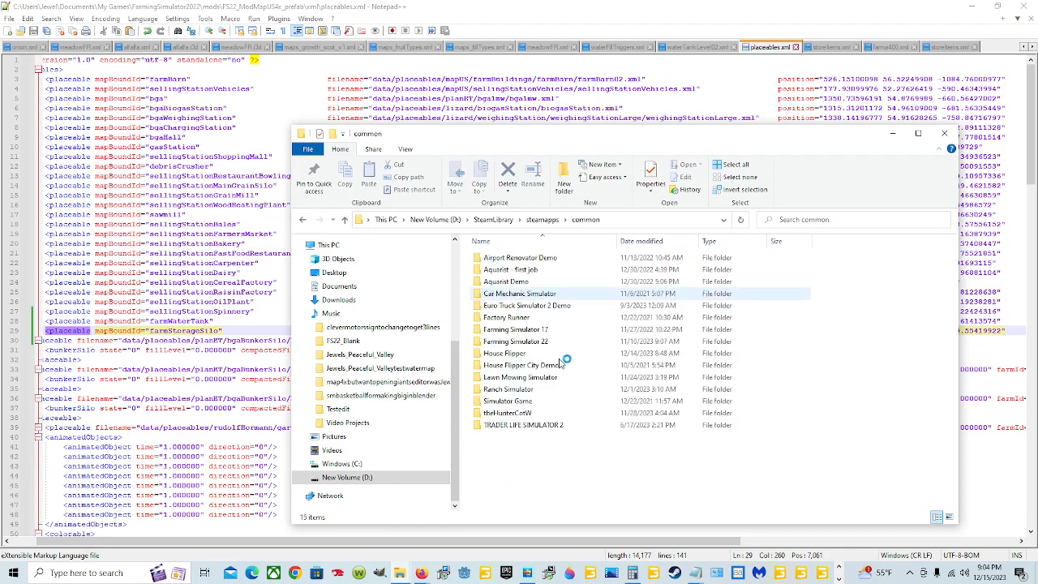
{"action": "double_click", "coordinate": [546, 337]}
{"action": "double_click", "coordinate": [539, 257]}
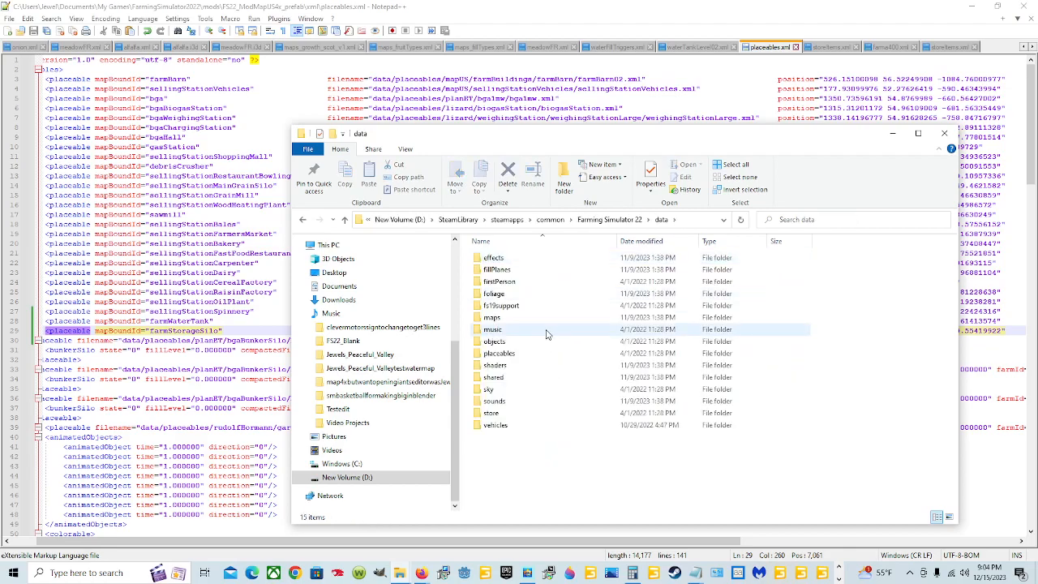
{"action": "left_click", "coordinate": [539, 318]}
{"action": "left_click_drag", "start_coordinate": [575, 138], "coordinate": [547, 147]}
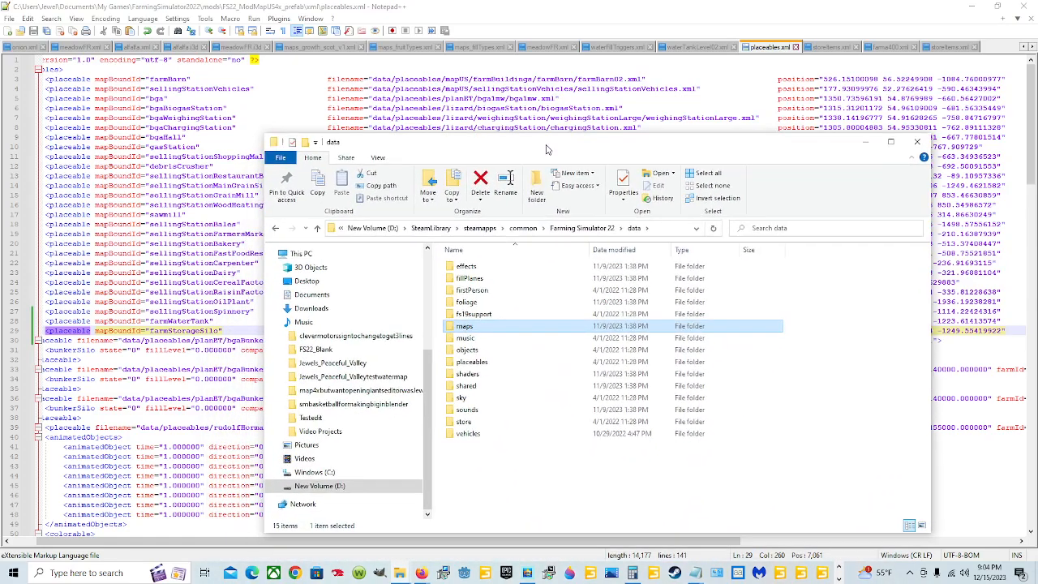
Step: Go to placeables/unia/farma/farma400, select the farma400 XML file, and compare its path with the farmStorageSilo filename in placeables.xml
{"action": "double_click", "coordinate": [474, 361]}
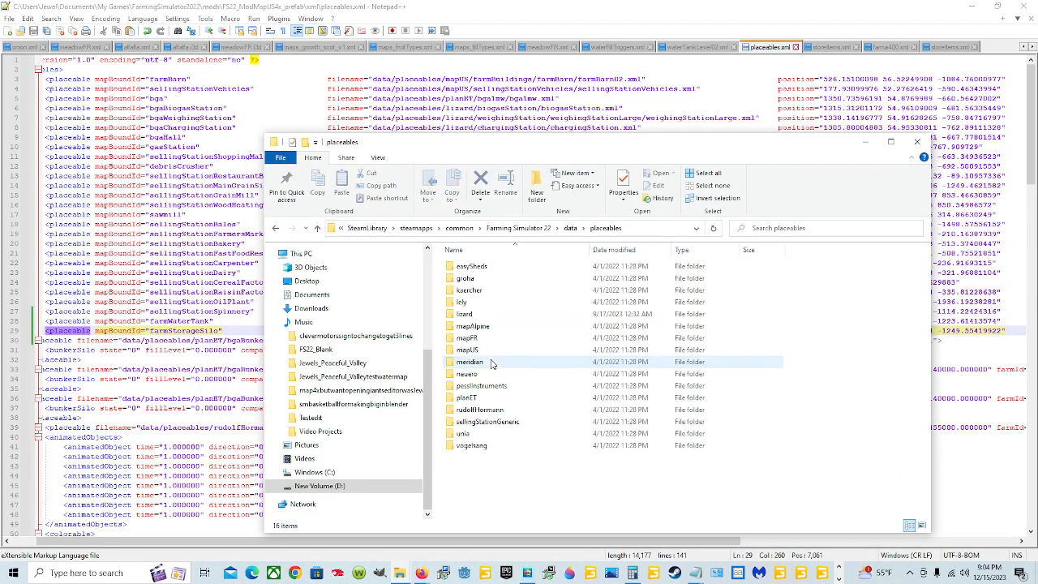
{"action": "double_click", "coordinate": [489, 439]}
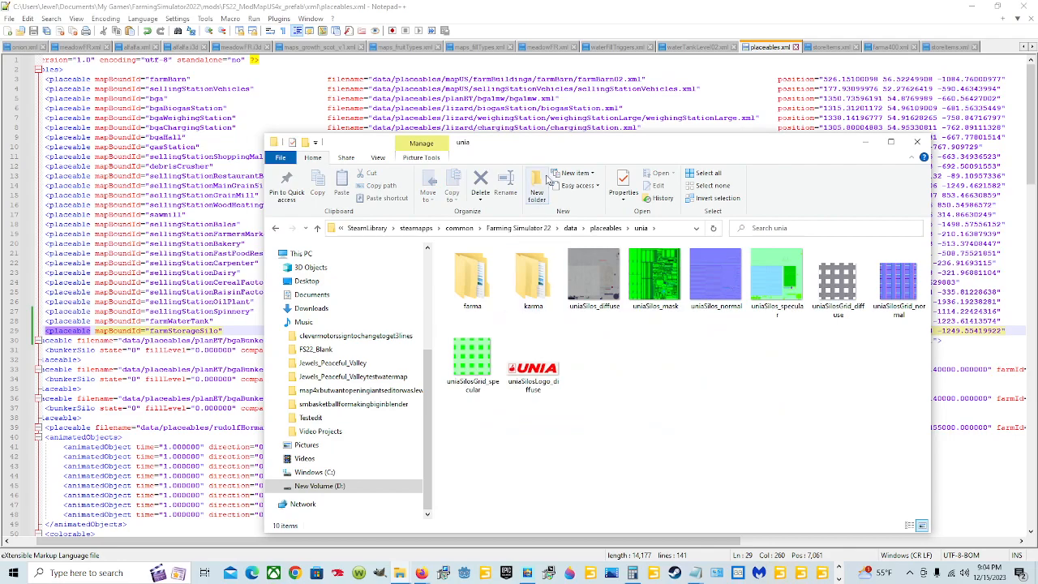
{"action": "double_click", "coordinate": [472, 280]}
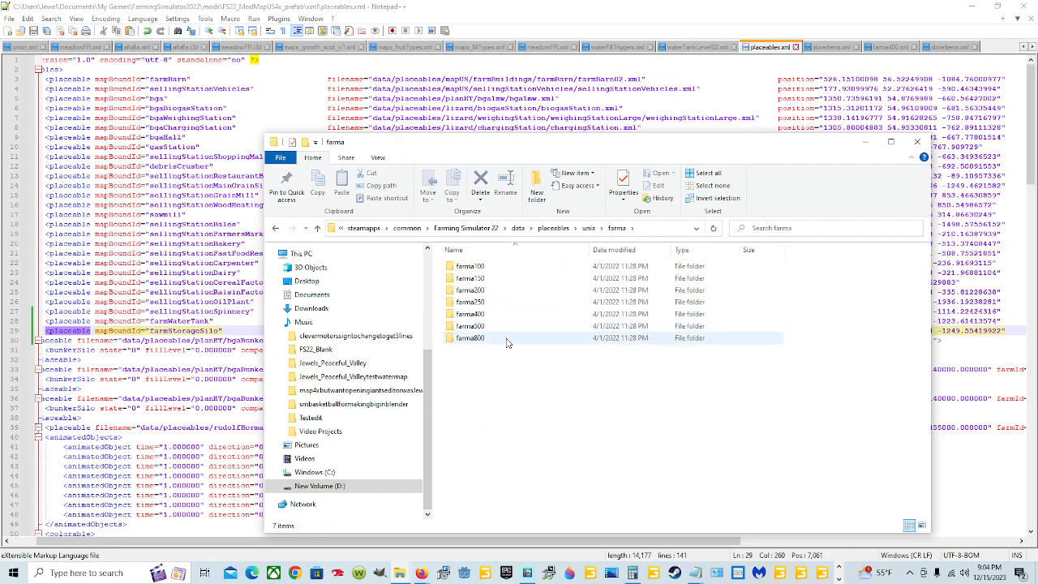
{"action": "double_click", "coordinate": [498, 317]}
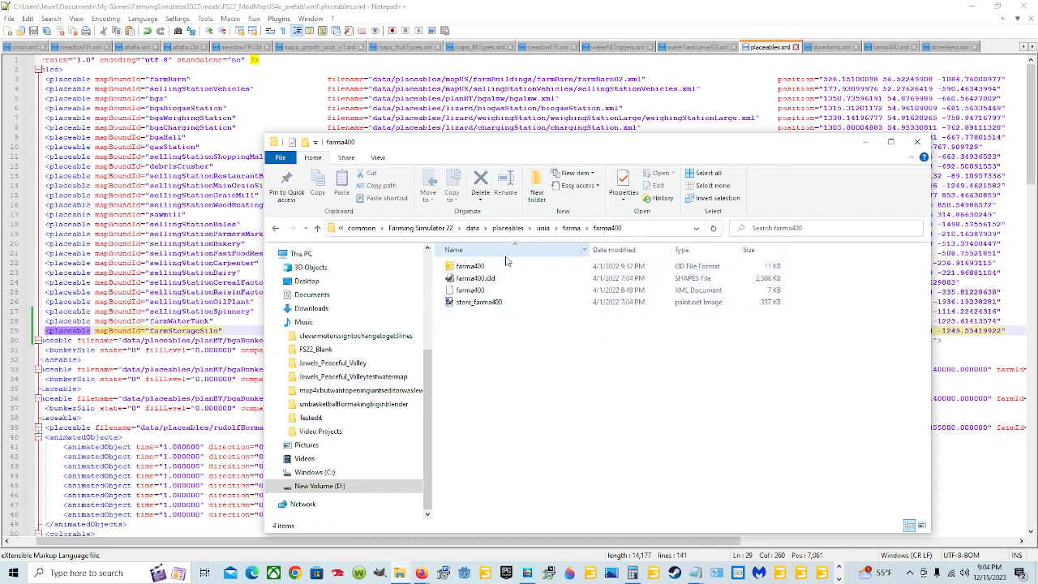
{"action": "left_click", "coordinate": [510, 293]}
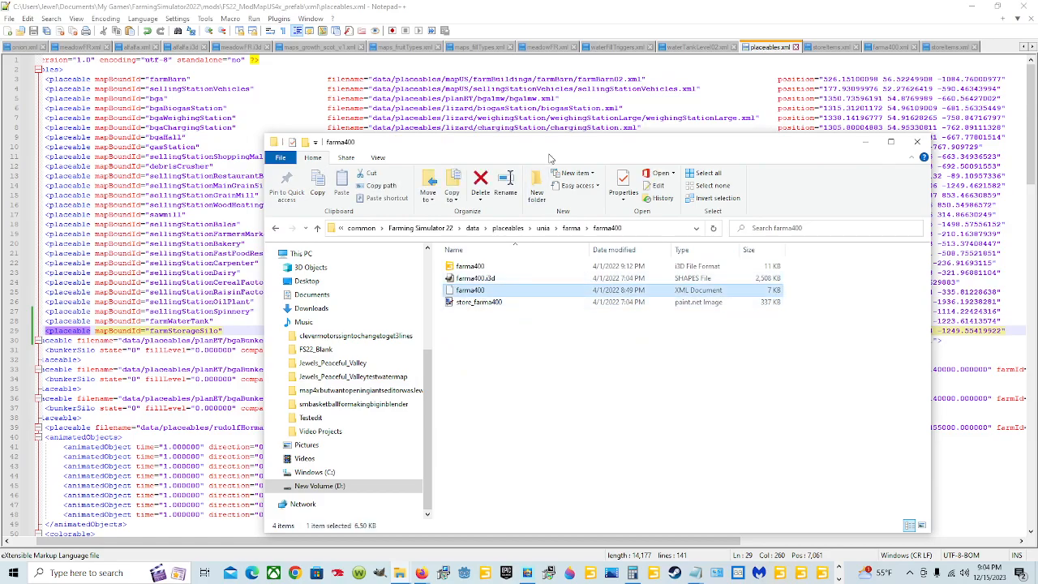
{"action": "left_click_drag", "start_coordinate": [568, 146], "coordinate": [447, 349]}
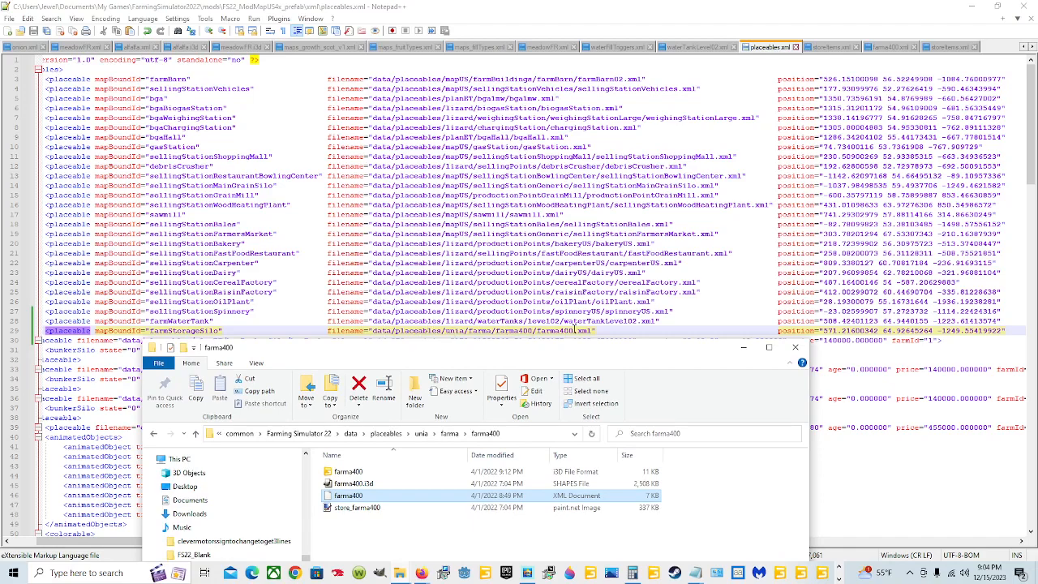
{"action": "left_click_drag", "start_coordinate": [565, 359], "coordinate": [716, 133]}
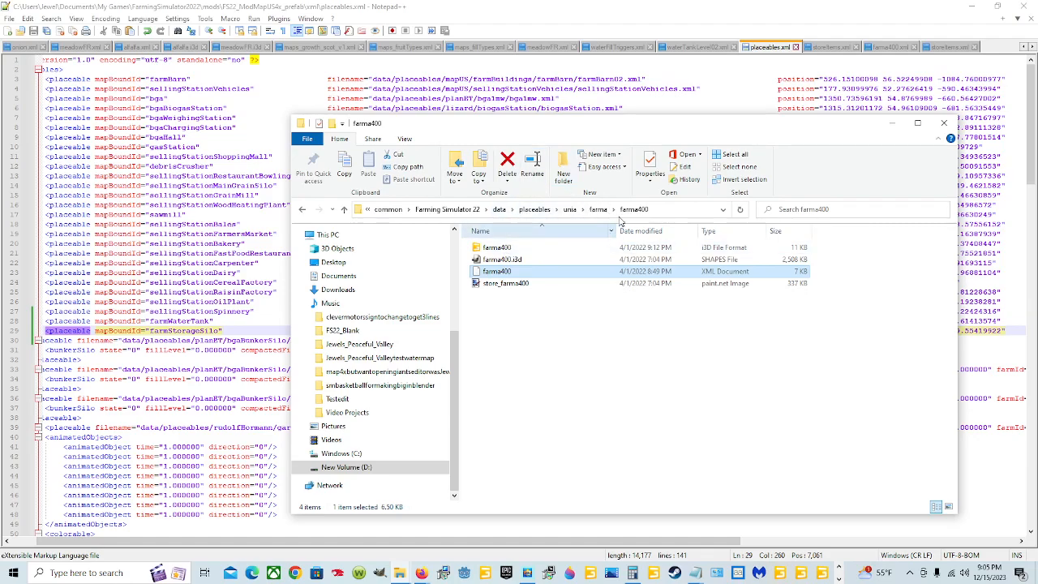
Step: Open the farma400 XML file in Notepad++ and review it from the store data down to the silo and trigger marker sections
{"action": "right_click", "coordinate": [600, 272]}
{"action": "left_click", "coordinate": [652, 318]}
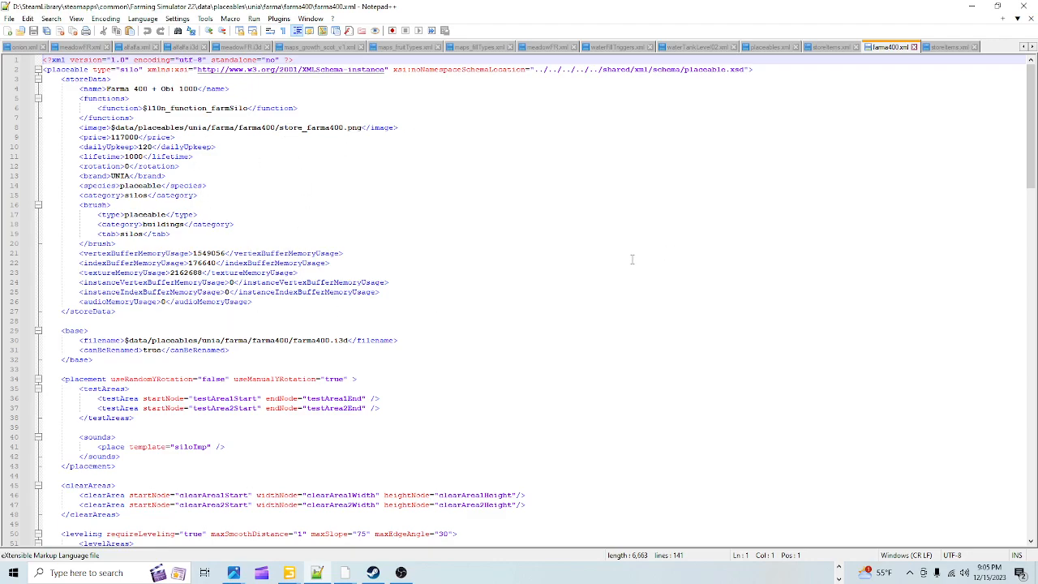
{"action": "scroll", "coordinate": [580, 259], "scroll_direction": "down", "scroll_amount": 3}
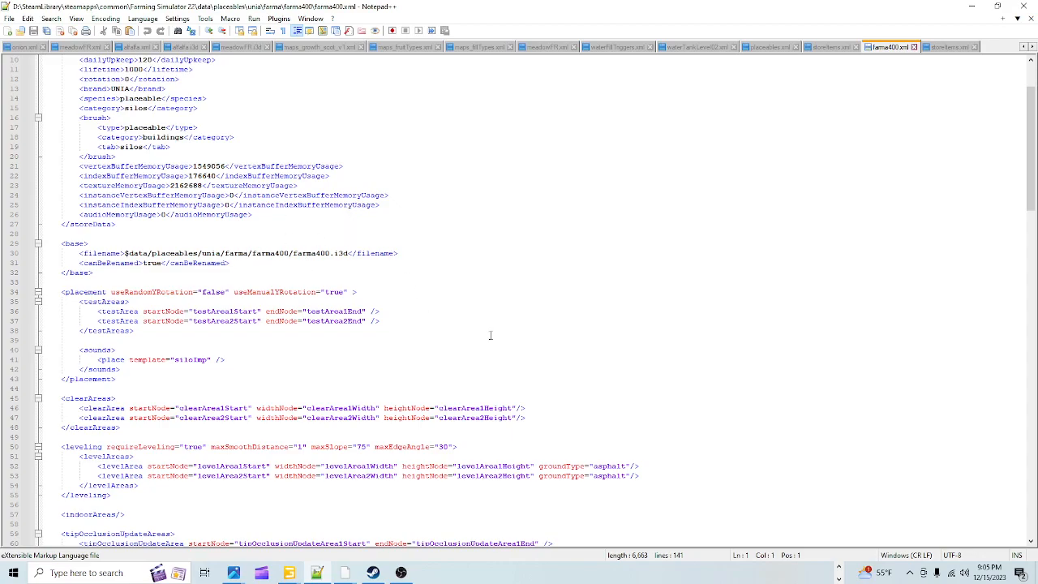
{"action": "scroll", "coordinate": [490, 335], "scroll_direction": "down", "scroll_amount": 13}
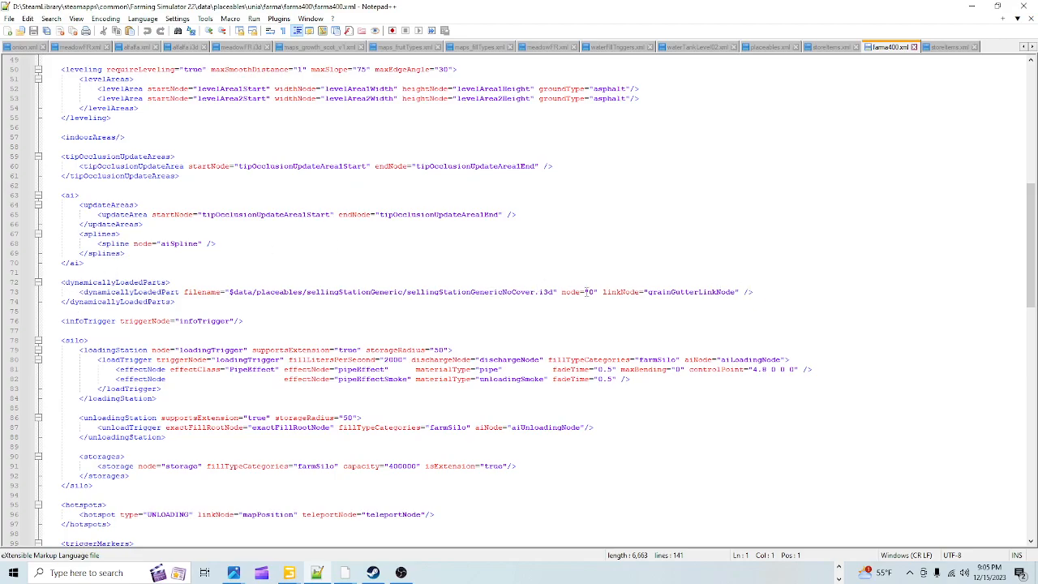
{"action": "scroll", "coordinate": [586, 291], "scroll_direction": "down", "scroll_amount": 5}
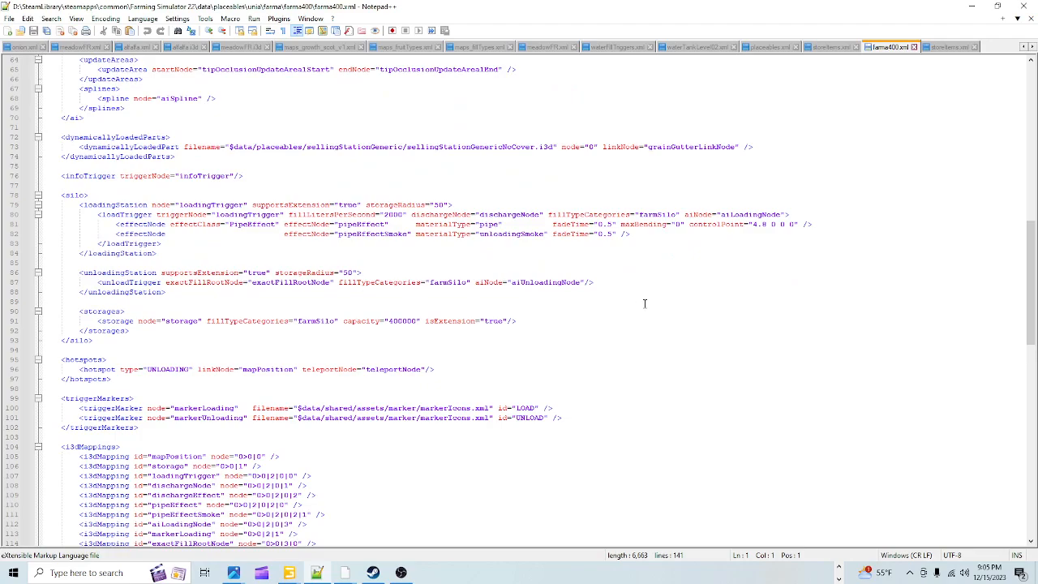
Step: View the in-game silo screenshot fsScreen_2023_12_01_15_50_40.png, with the Notepad++ window out of the way, and minimize the image
{"action": "mouse_move", "coordinate": [234, 572]}
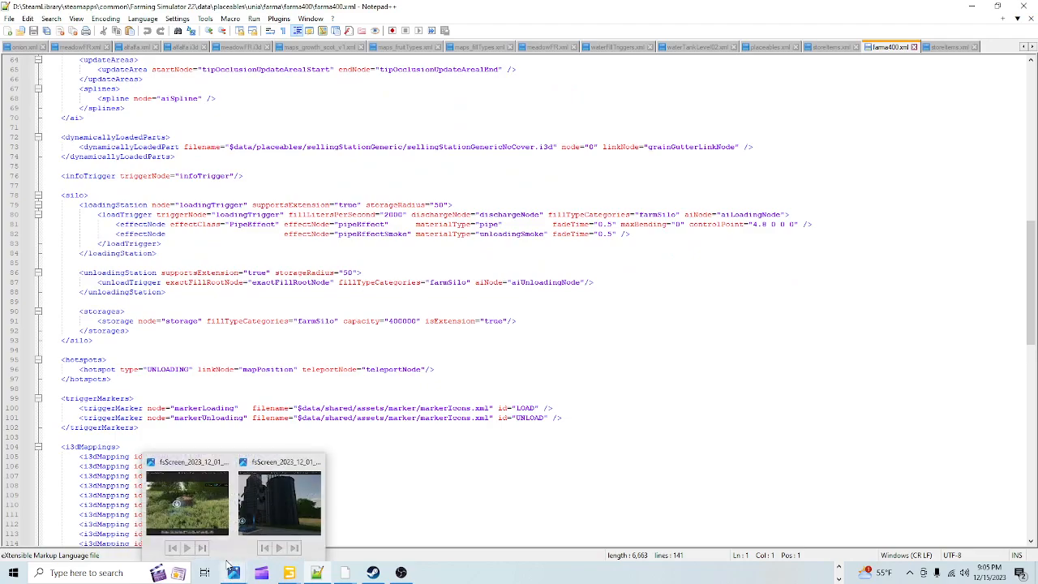
{"action": "left_click", "coordinate": [308, 490]}
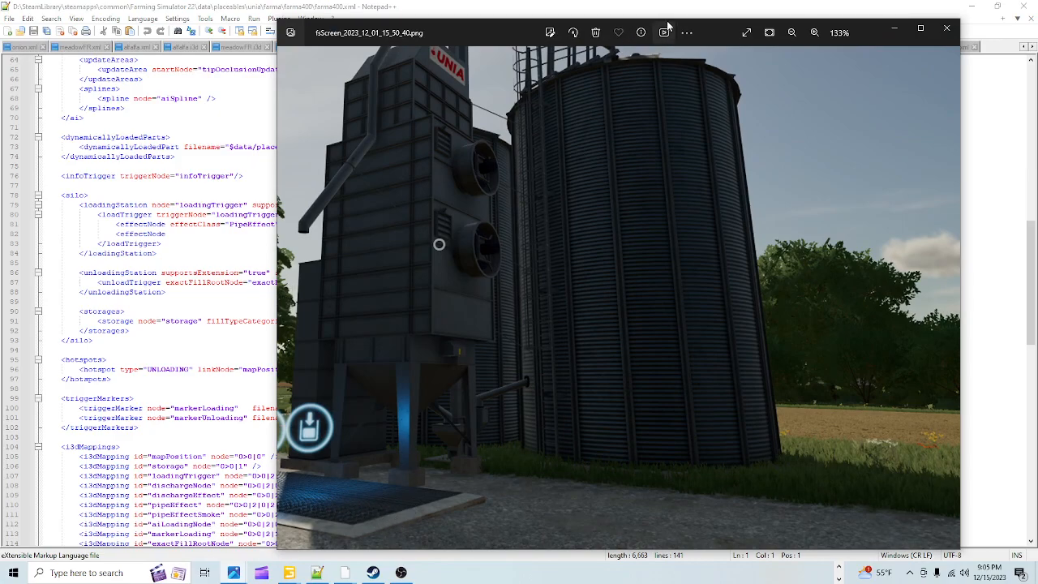
{"action": "double_click", "coordinate": [689, 9]}
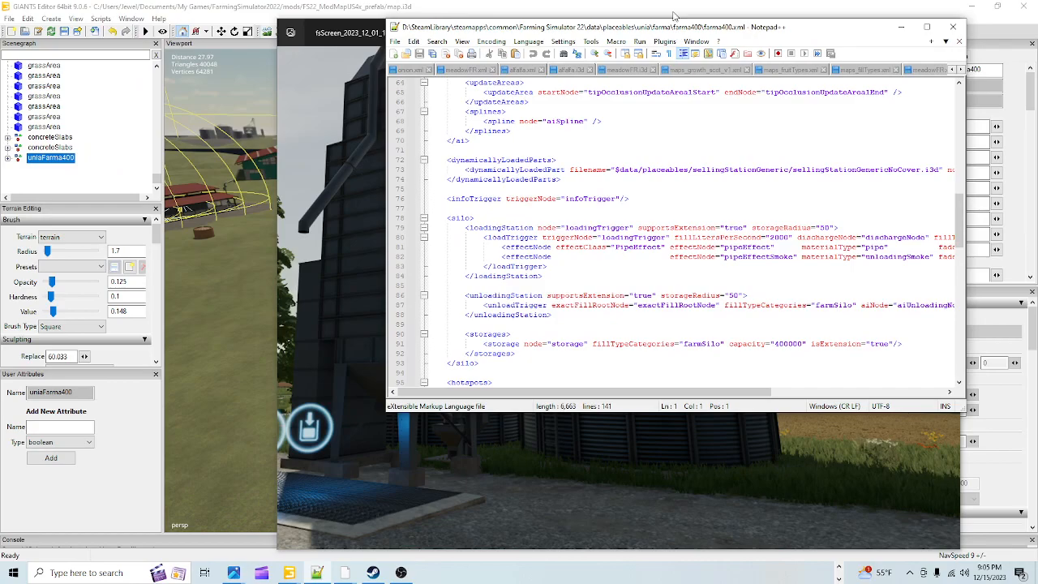
{"action": "left_click", "coordinate": [926, 27]}
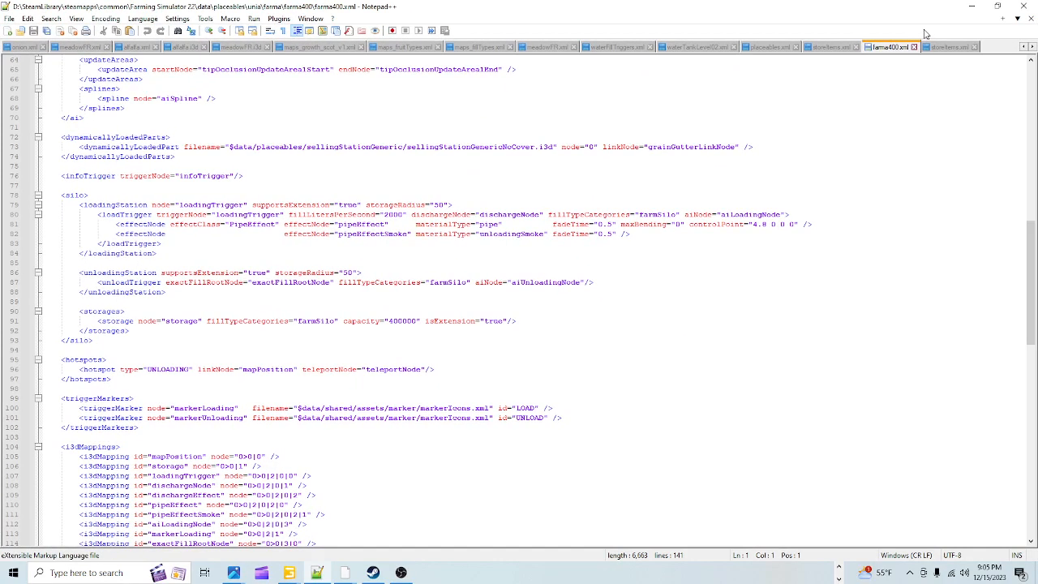
{"action": "left_click", "coordinate": [977, 7]}
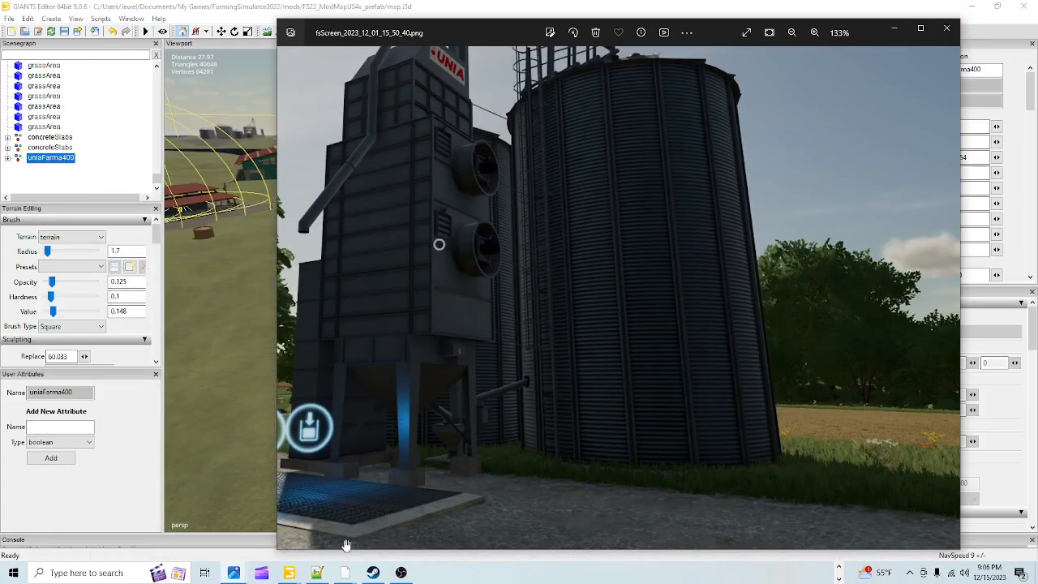
{"action": "left_click", "coordinate": [894, 29]}
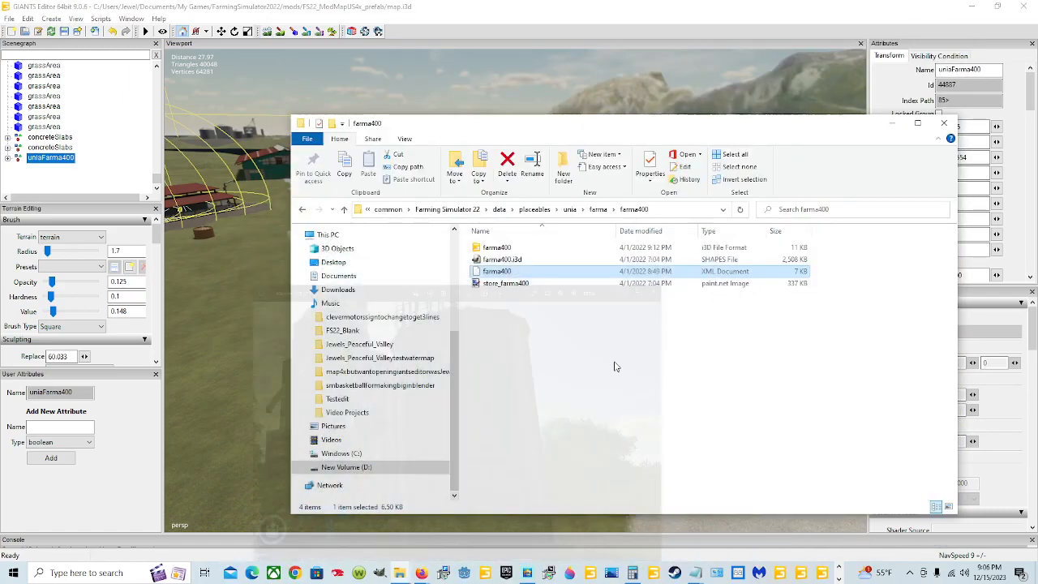
Step: Reopen the farma400 XML file in Notepad++ and view its dynamicallyLoadedParts entry
{"action": "right_click", "coordinate": [540, 272]}
{"action": "left_click", "coordinate": [579, 312]}
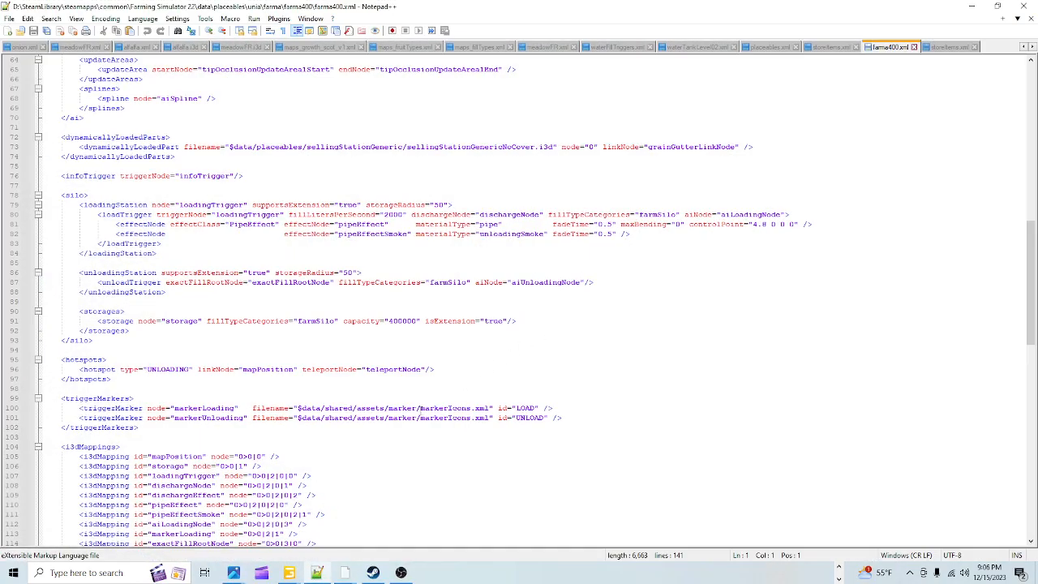
{"action": "scroll", "coordinate": [419, 410], "scroll_direction": "up", "scroll_amount": 4}
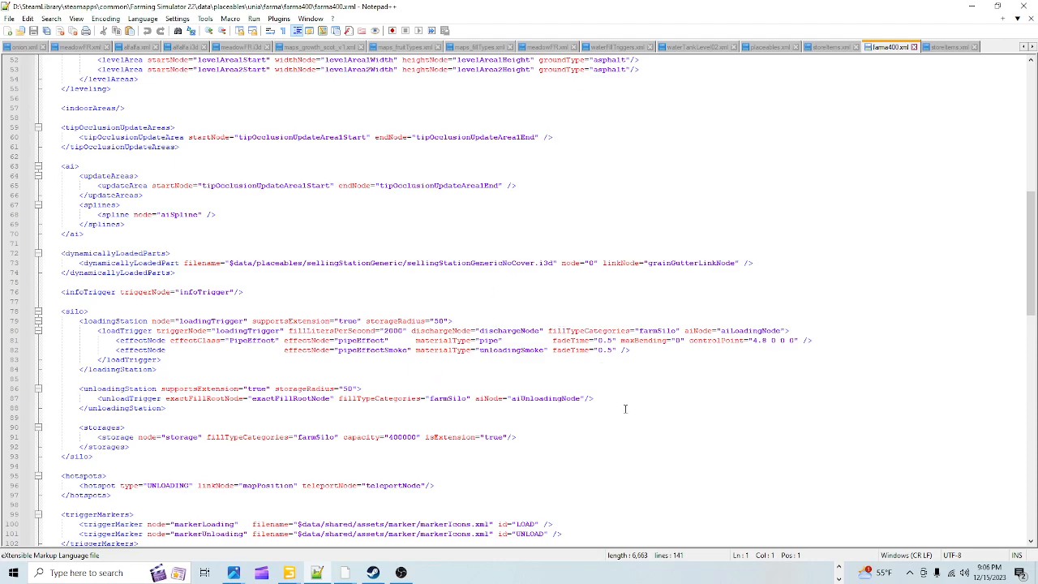
Step: In File Explorer, go from the mapUS folder to data/placeables/sellingStationGeneric and select the sellingStationGenericNoCover i3d file
{"action": "left_click", "coordinate": [838, 567]}
{"action": "mouse_move", "coordinate": [403, 571]}
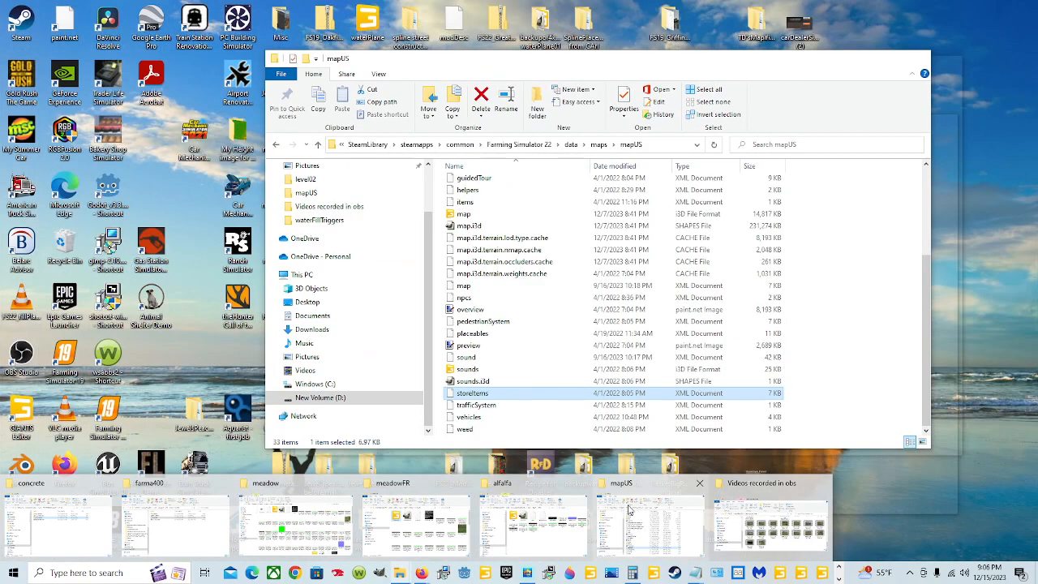
{"action": "left_click", "coordinate": [628, 505]}
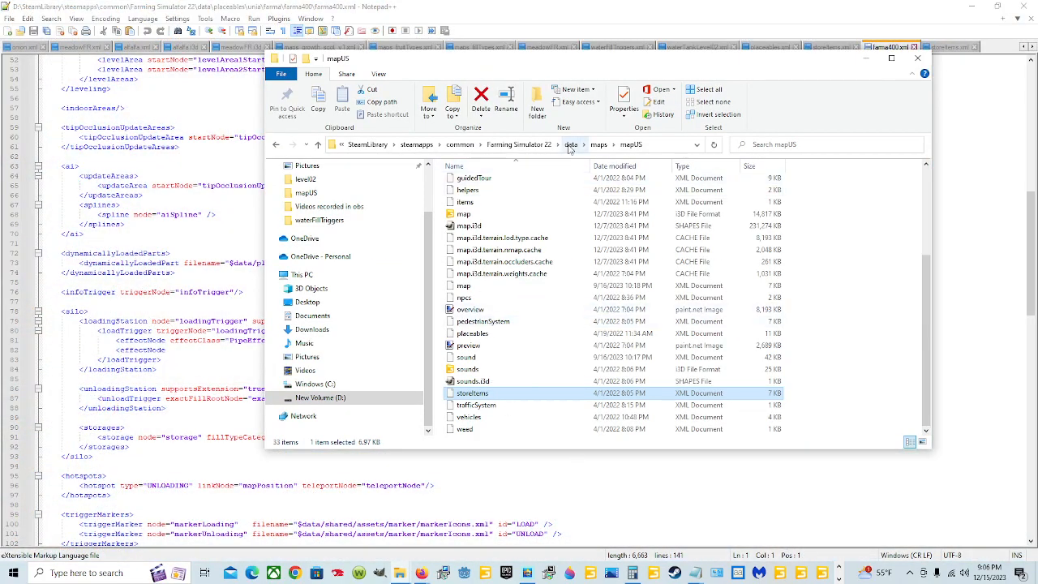
{"action": "left_click", "coordinate": [542, 145]}
{"action": "key", "text": "Return"}
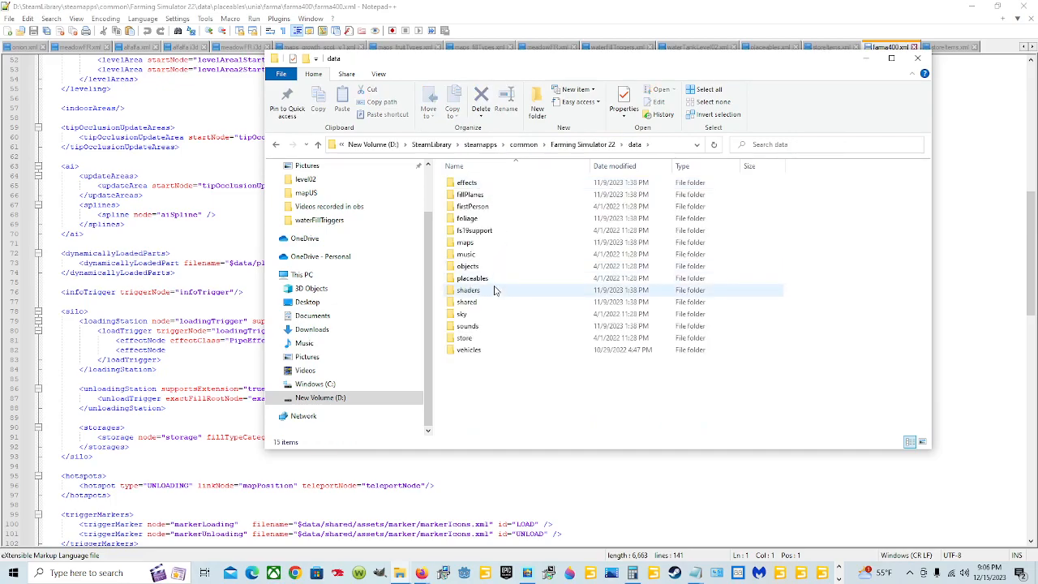
{"action": "left_click_drag", "start_coordinate": [537, 61], "coordinate": [527, 94]}
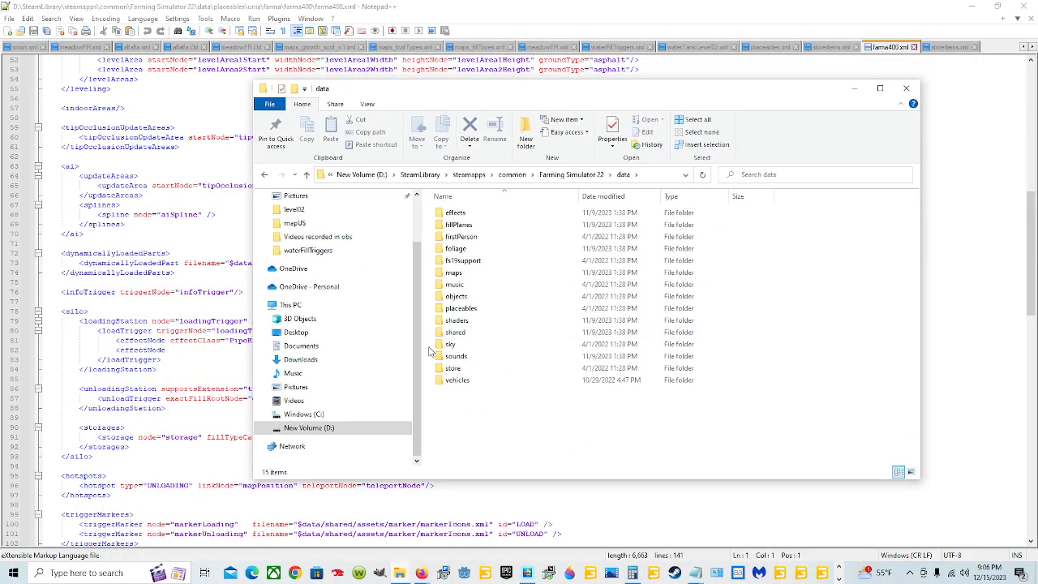
{"action": "double_click", "coordinate": [488, 313]}
{"action": "double_click", "coordinate": [501, 367]}
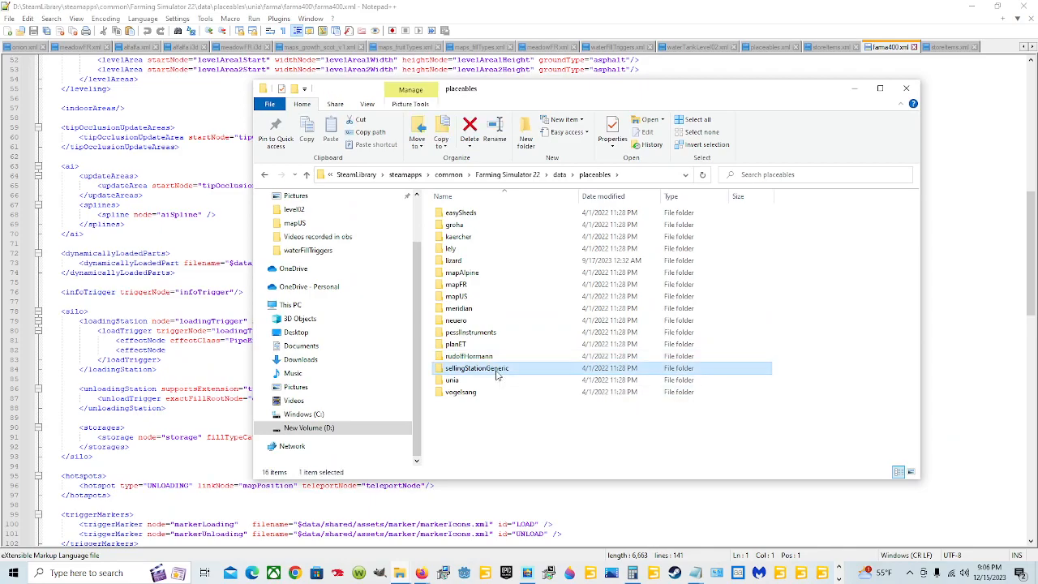
{"action": "left_click", "coordinate": [526, 328]}
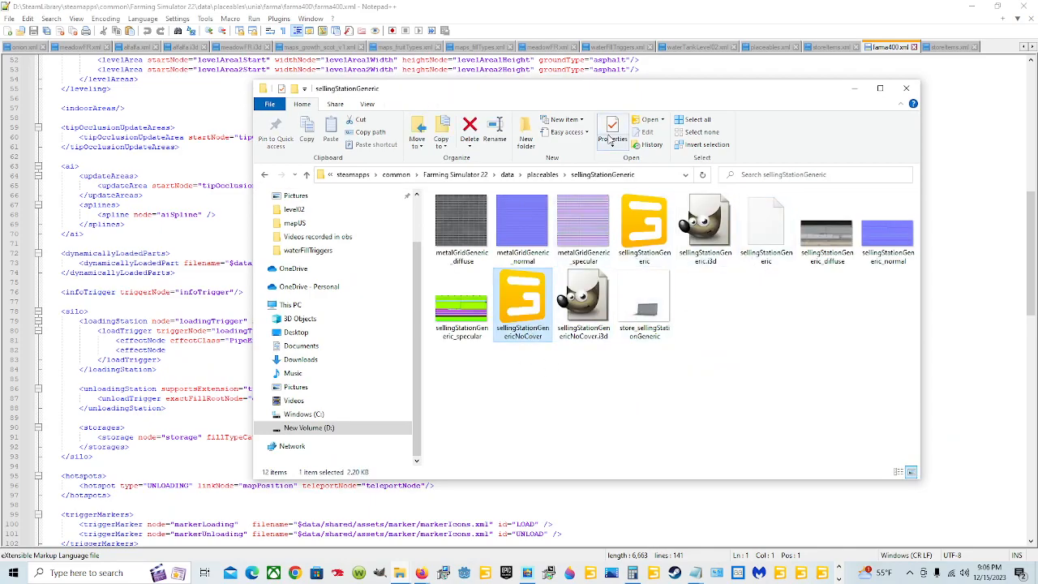
Step: Compare the sellingStationGeneric folder path with the dynamicallyLoadedPart filename in farma400.xml
{"action": "left_click_drag", "start_coordinate": [610, 98], "coordinate": [476, 289]}
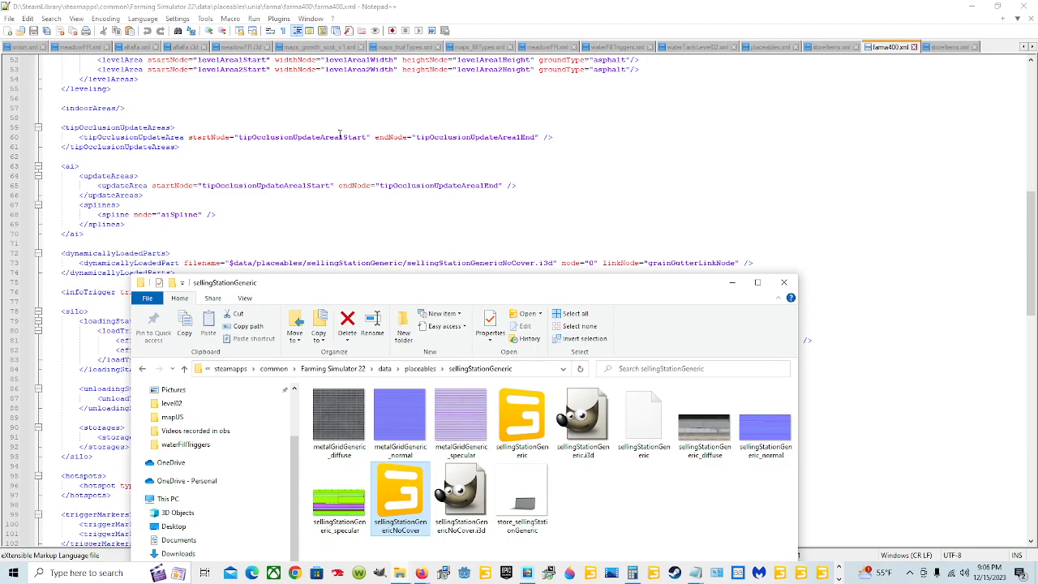
{"action": "scroll", "coordinate": [575, 201], "scroll_direction": "up", "scroll_amount": 12}
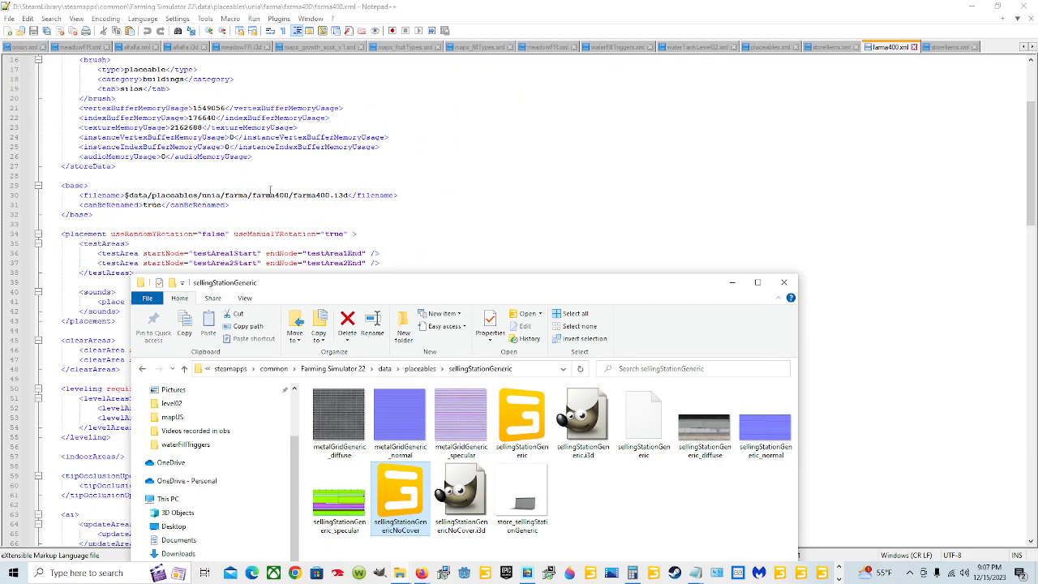
{"action": "scroll", "coordinate": [528, 180], "scroll_direction": "down", "scroll_amount": 14}
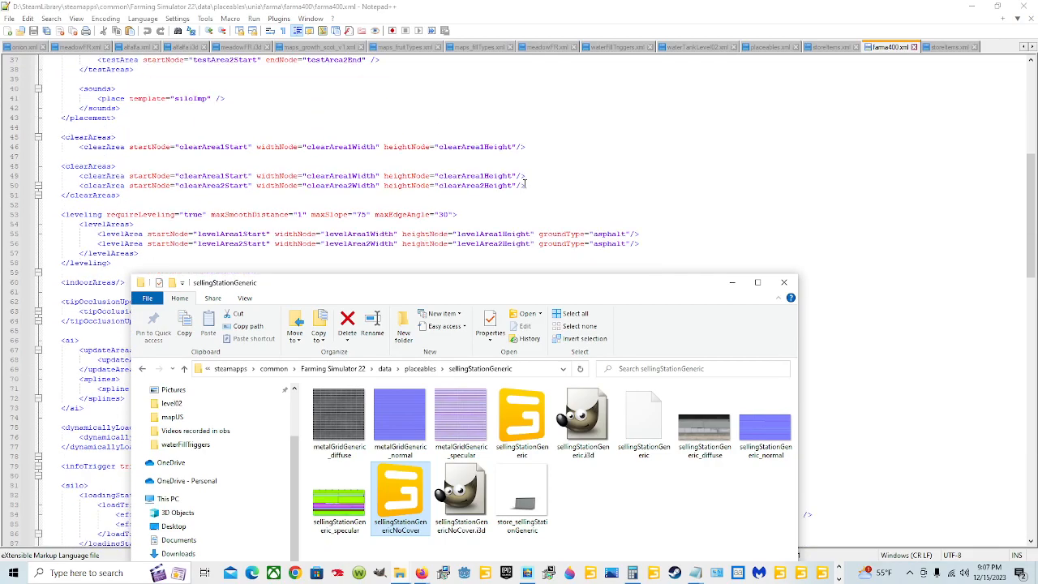
{"action": "scroll", "coordinate": [470, 194], "scroll_direction": "down", "scroll_amount": 1}
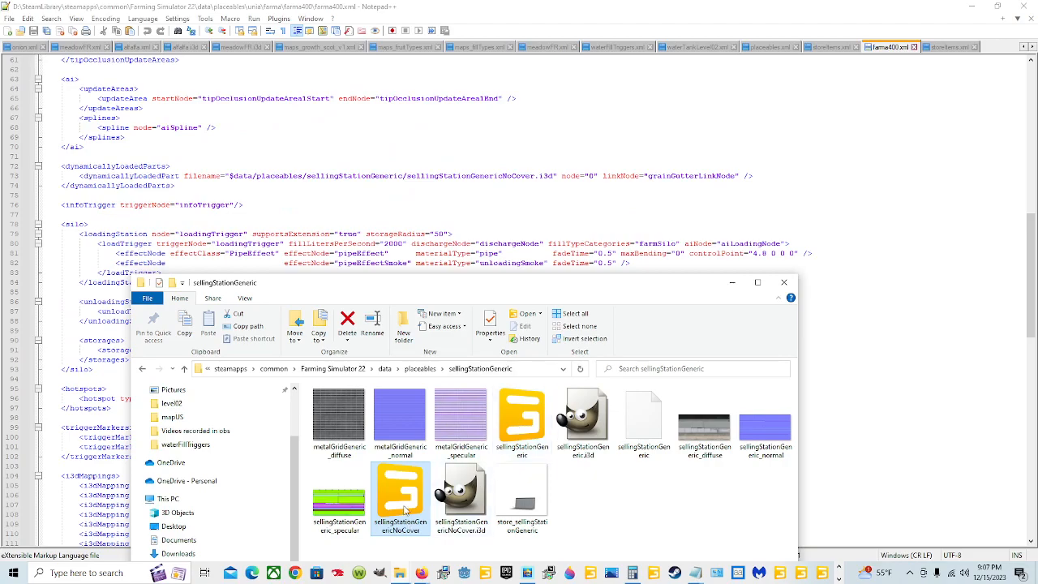
Step: Open sellingStationGenericNoCover in GIANTS Editor 9.0.6, inspect its grainGate object, and close the editor without saving
{"action": "double_click", "coordinate": [403, 494]}
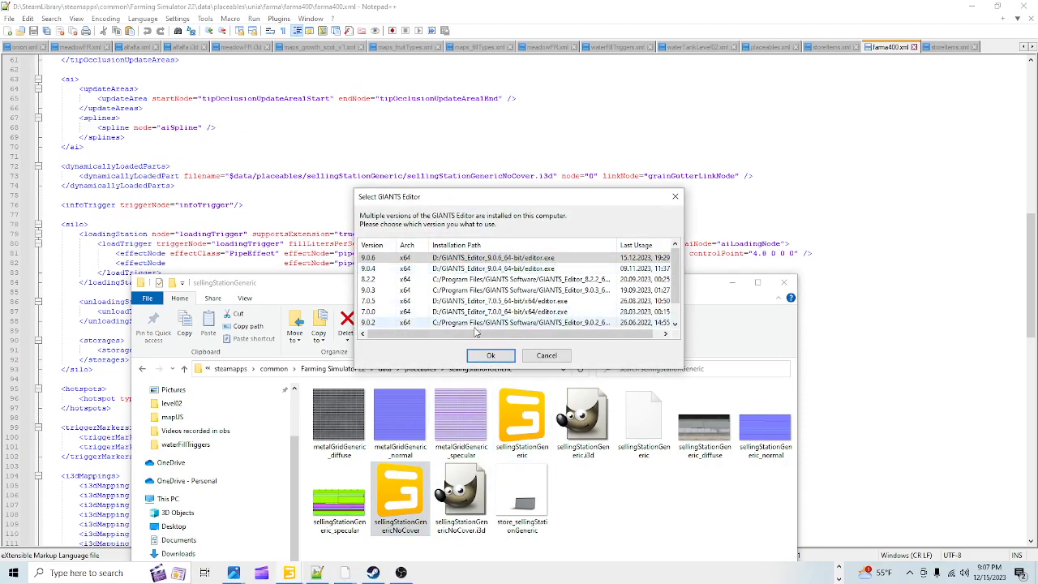
{"action": "left_click", "coordinate": [490, 356]}
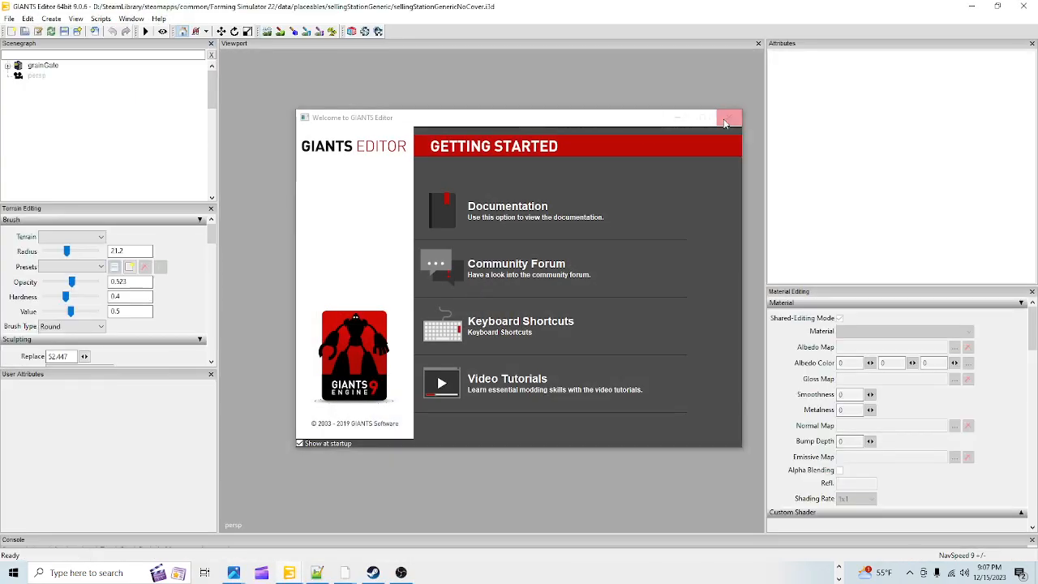
{"action": "left_click", "coordinate": [729, 115]}
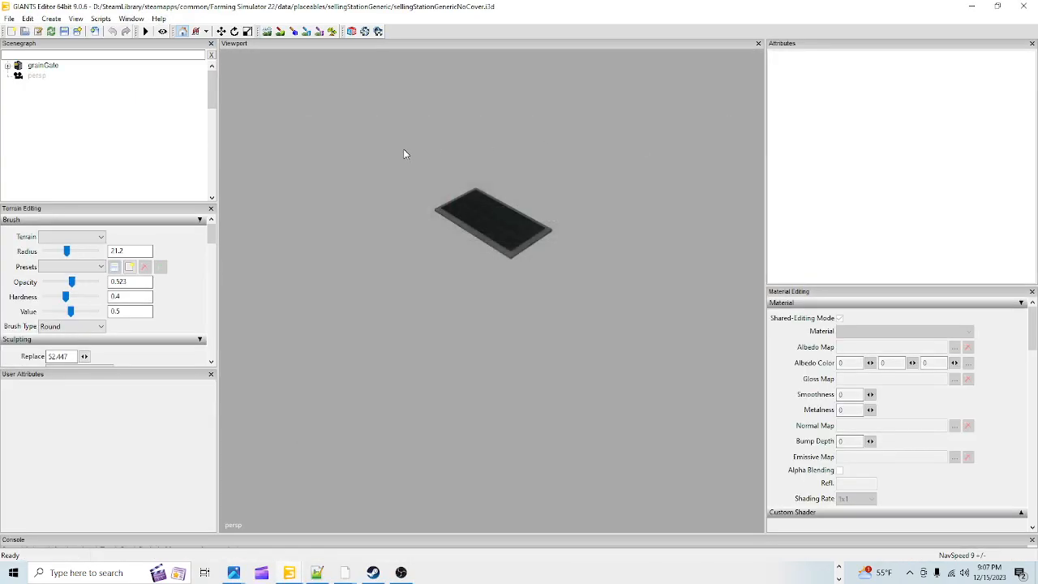
{"action": "left_click", "coordinate": [47, 66]}
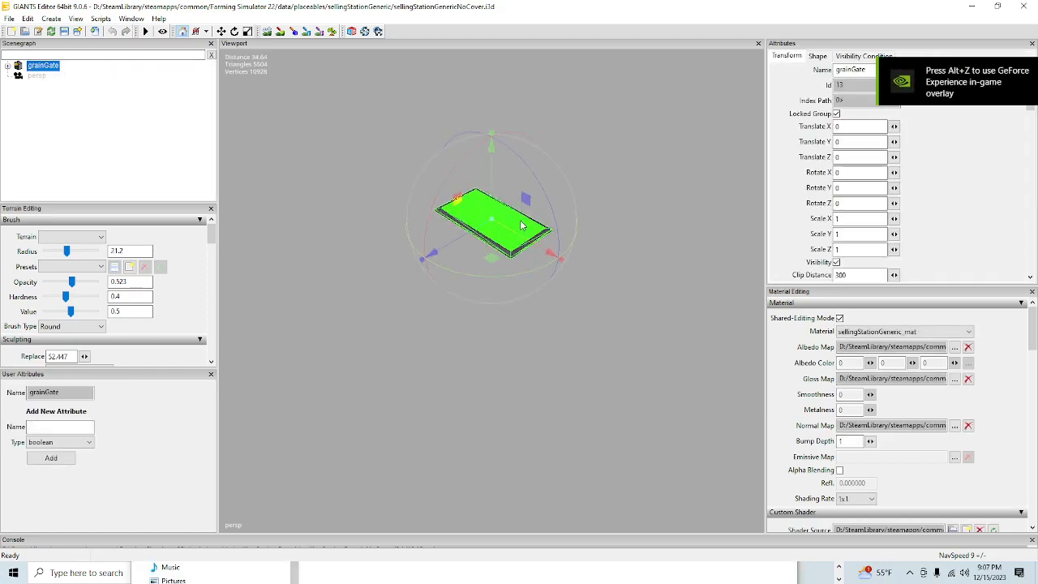
{"action": "scroll", "coordinate": [519, 224], "scroll_direction": "up", "scroll_amount": 8}
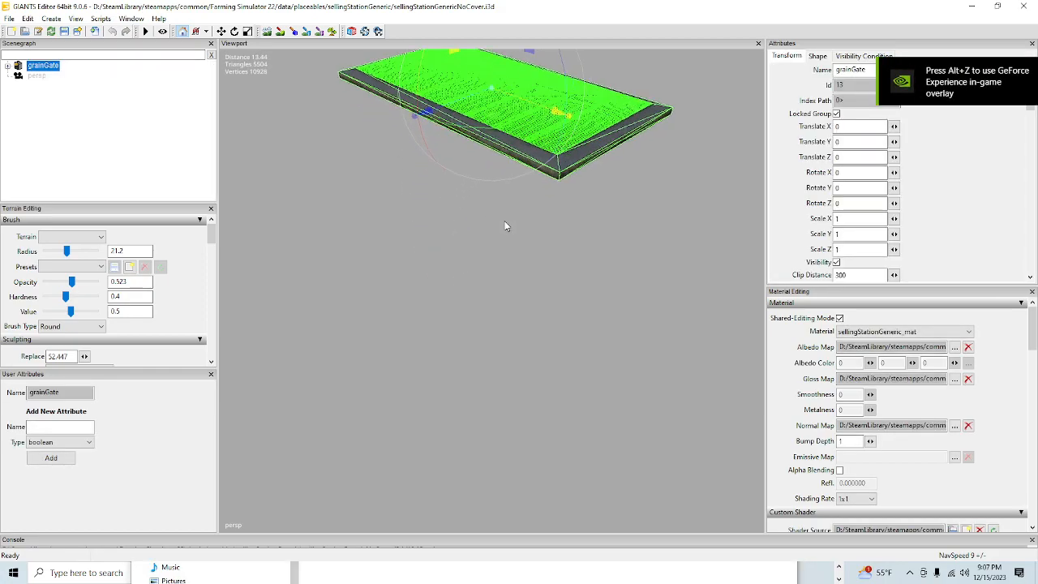
{"action": "scroll", "coordinate": [504, 226], "scroll_direction": "down", "scroll_amount": 4}
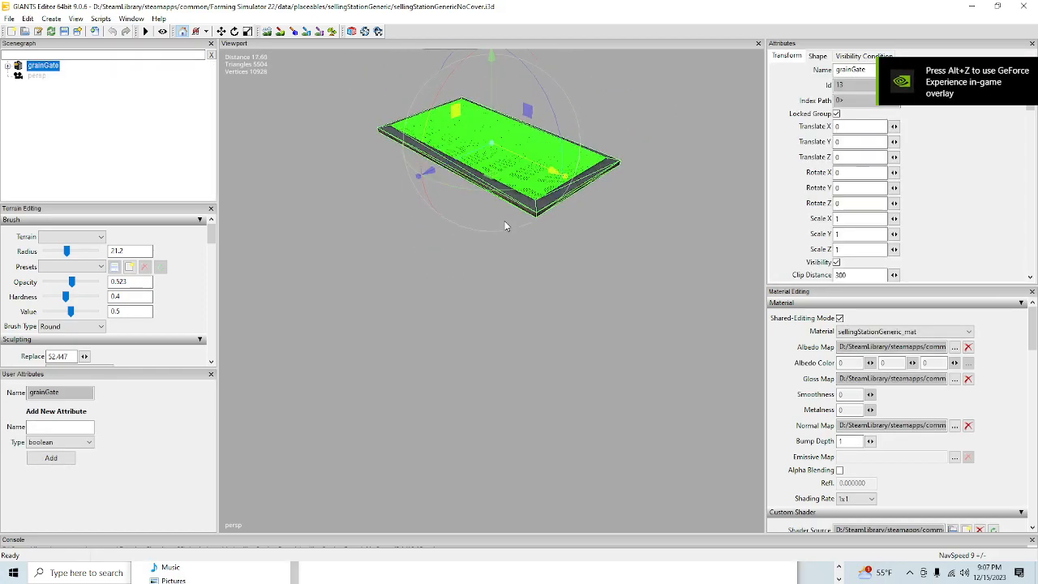
{"action": "left_click", "coordinate": [1029, 7]}
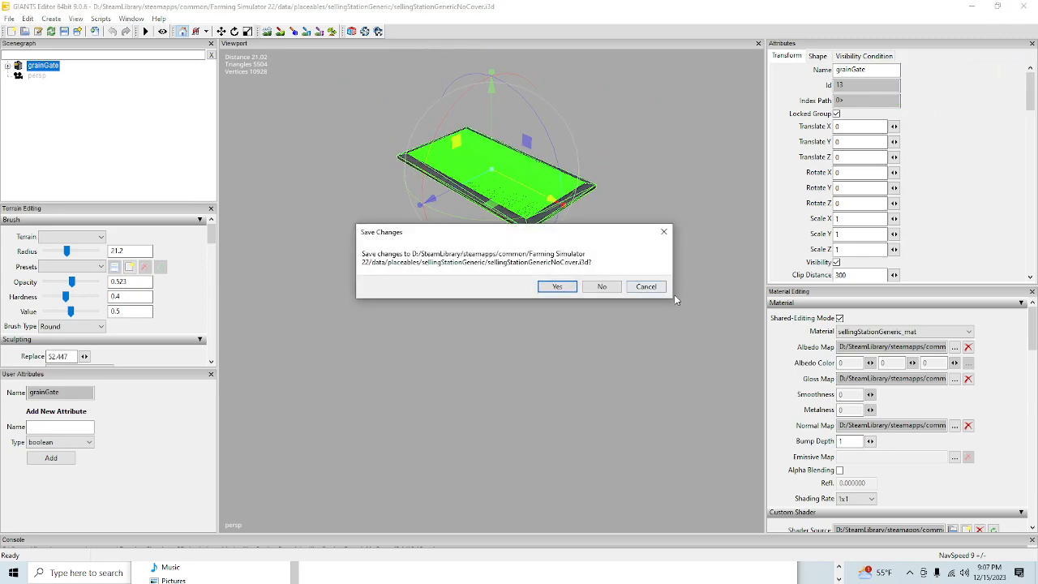
{"action": "left_click", "coordinate": [601, 290]}
Step: Minimize the sellingStationGeneric folder and review the silo, triggerMarkers and i3dMappings sections of farma400.xml
{"action": "left_click_drag", "start_coordinate": [637, 294], "coordinate": [683, 159]}
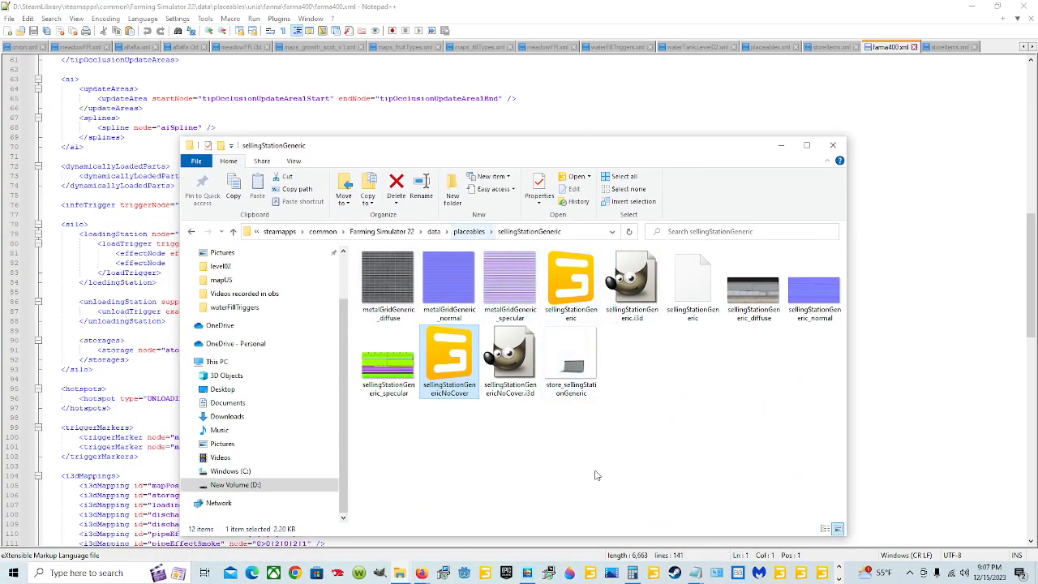
{"action": "left_click", "coordinate": [781, 149]}
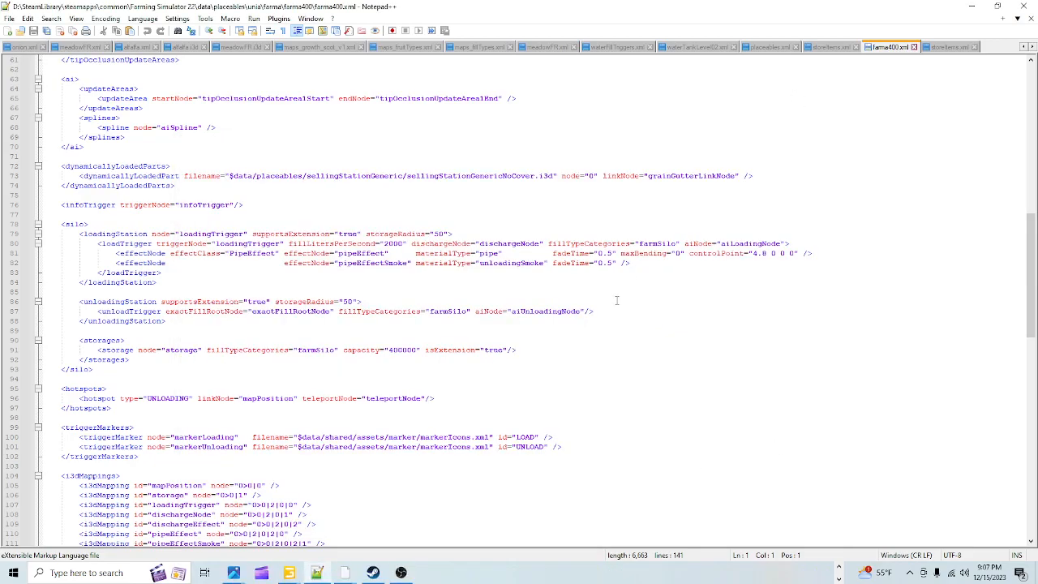
{"action": "scroll", "coordinate": [450, 330], "scroll_direction": "down", "scroll_amount": 5}
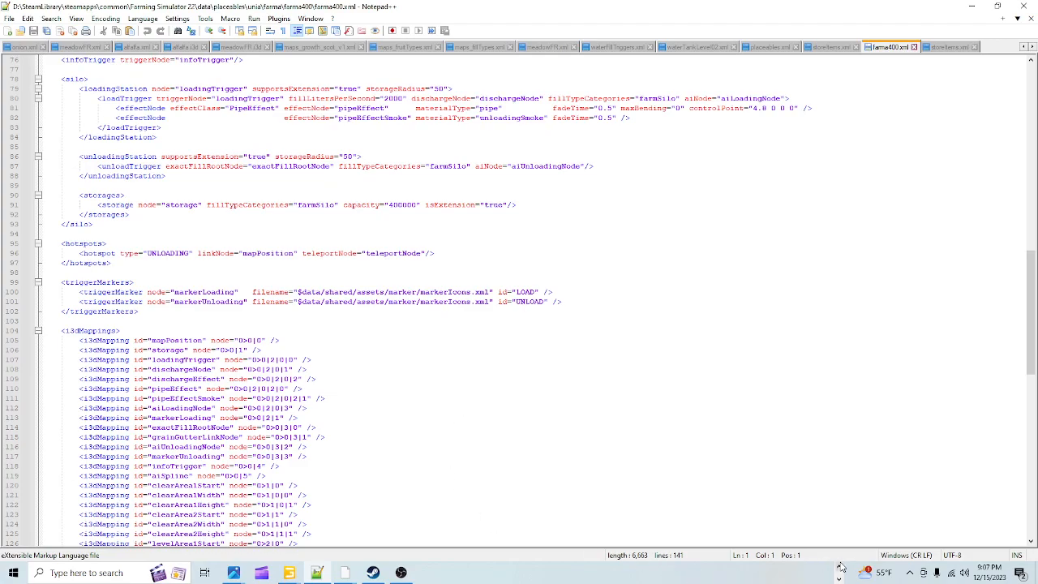
Step: In File Explorer, go from the sellingStationGeneric folder to data/shared/assets/marker
{"action": "mouse_move", "coordinate": [400, 572]}
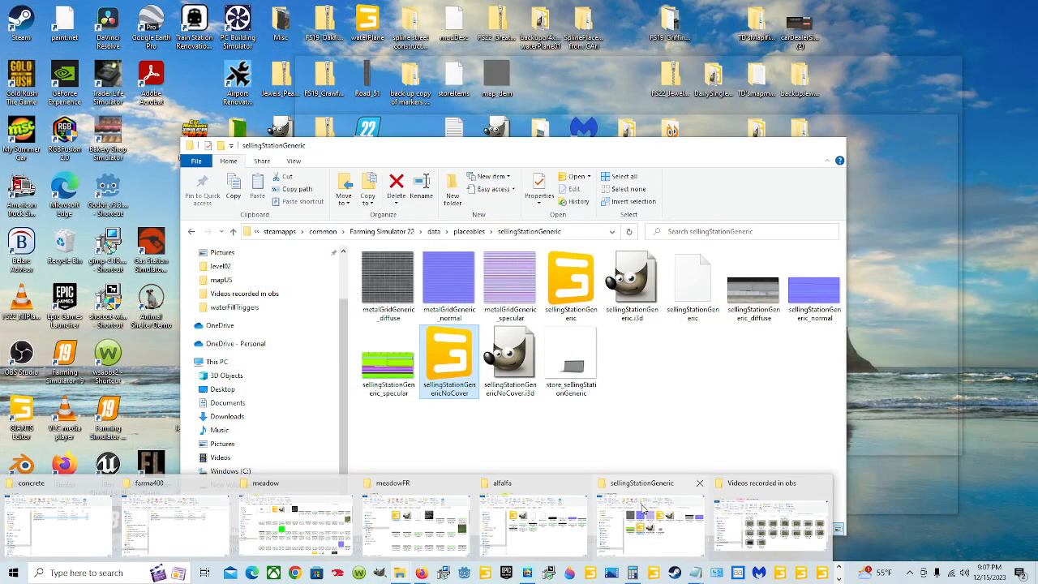
{"action": "left_click", "coordinate": [642, 507]}
{"action": "left_click_drag", "start_coordinate": [493, 153], "coordinate": [689, 135]}
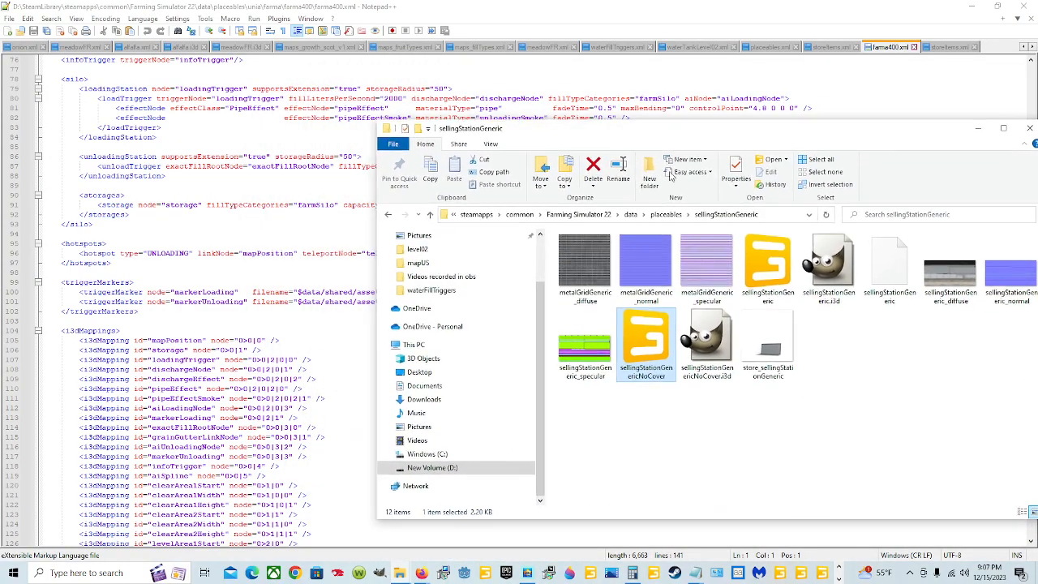
{"action": "left_click", "coordinate": [630, 214]}
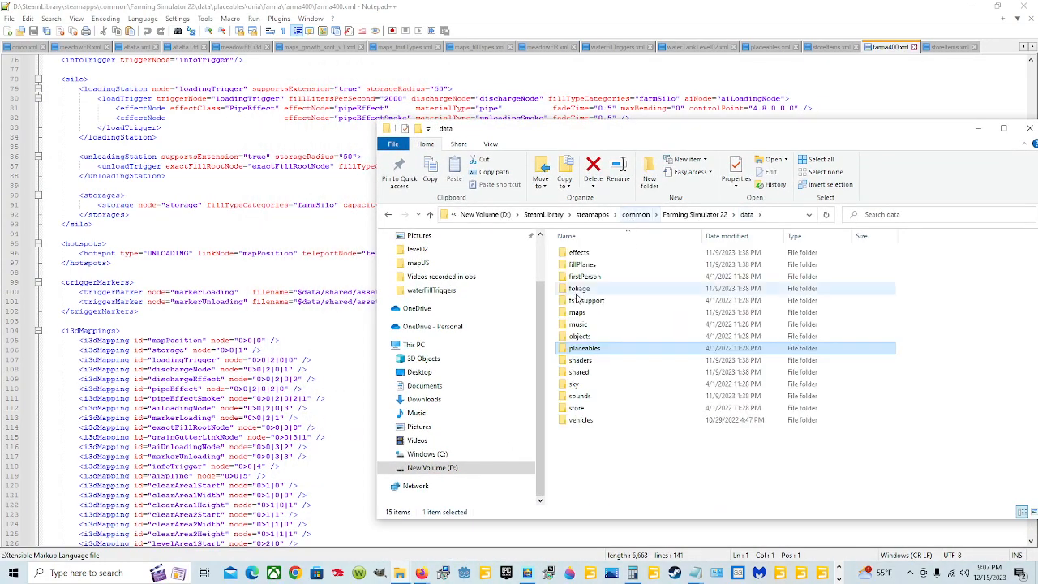
{"action": "double_click", "coordinate": [604, 364]}
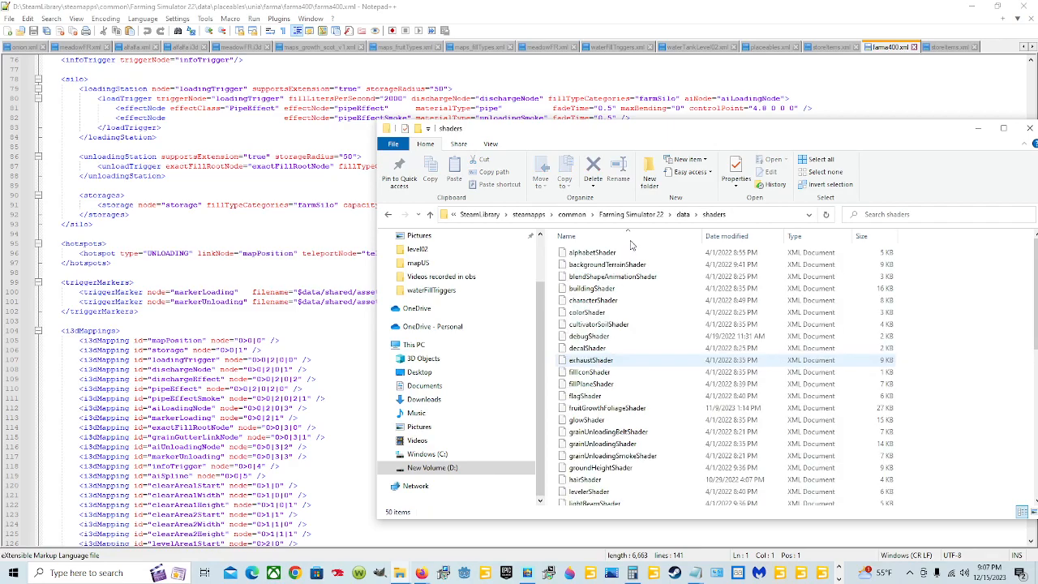
{"action": "left_click", "coordinate": [683, 217]}
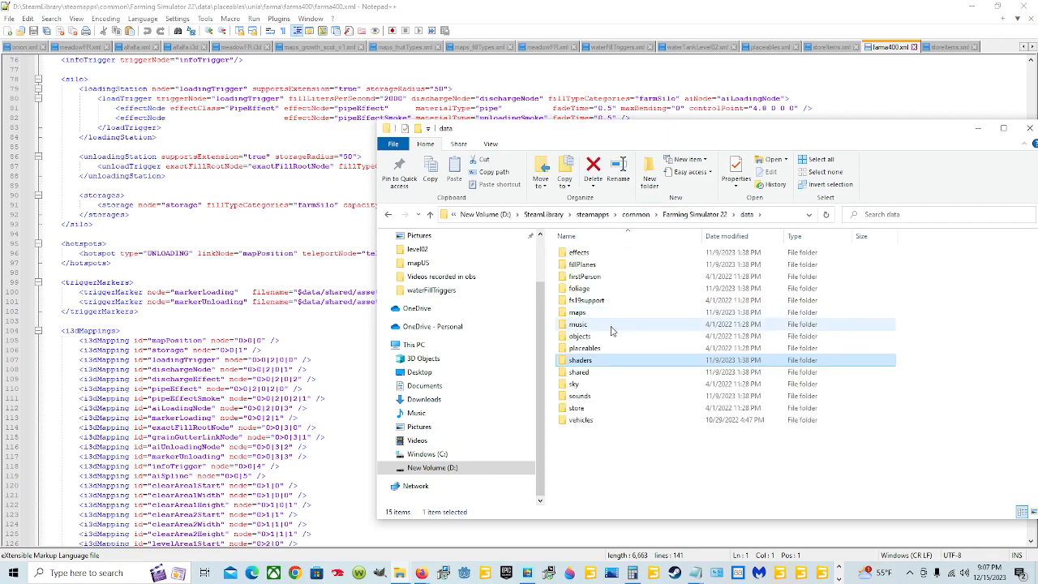
{"action": "double_click", "coordinate": [596, 374]}
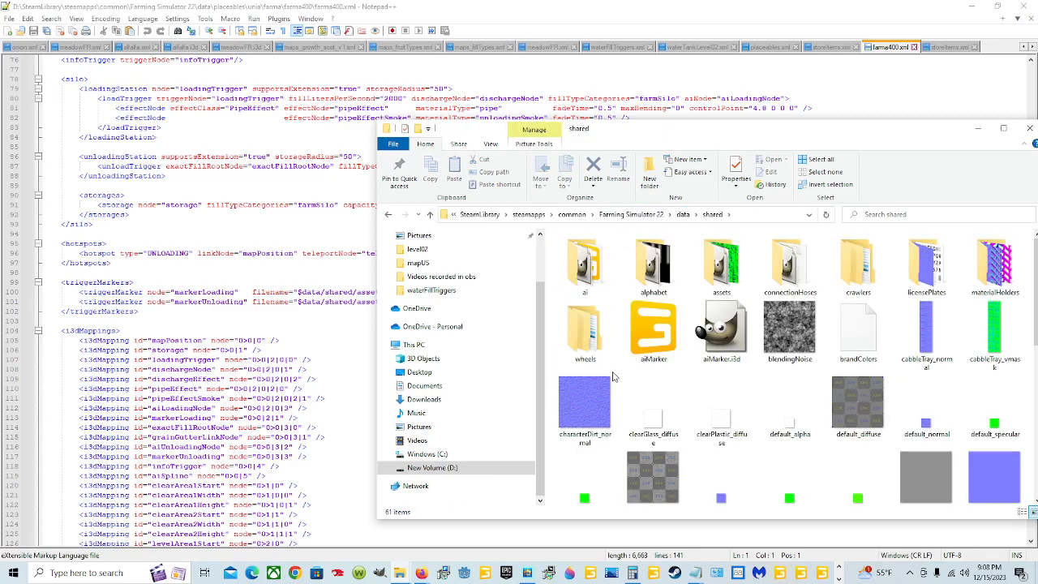
{"action": "double_click", "coordinate": [721, 267]}
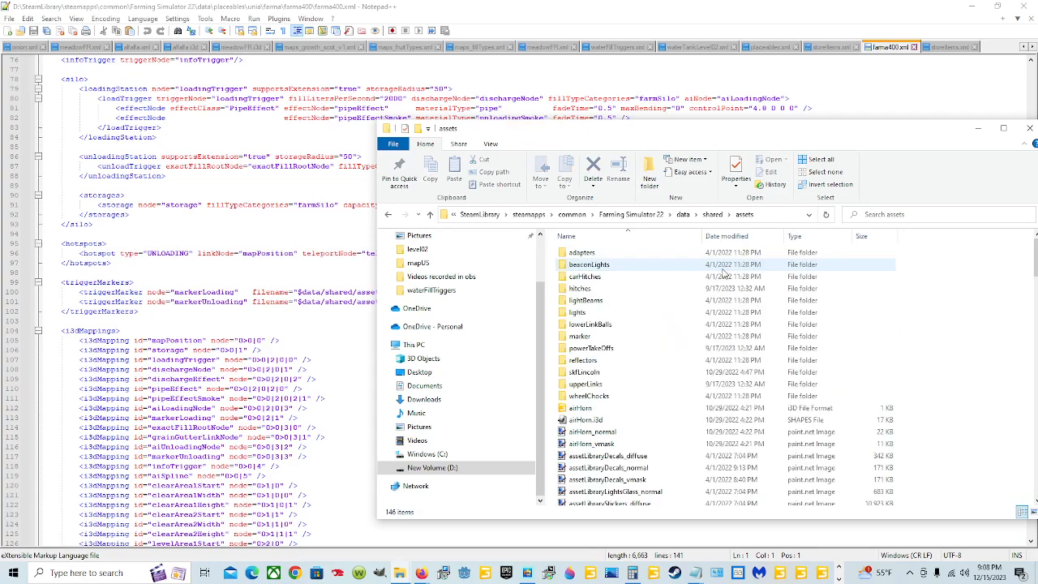
{"action": "left_click_drag", "start_coordinate": [665, 132], "coordinate": [466, 132]}
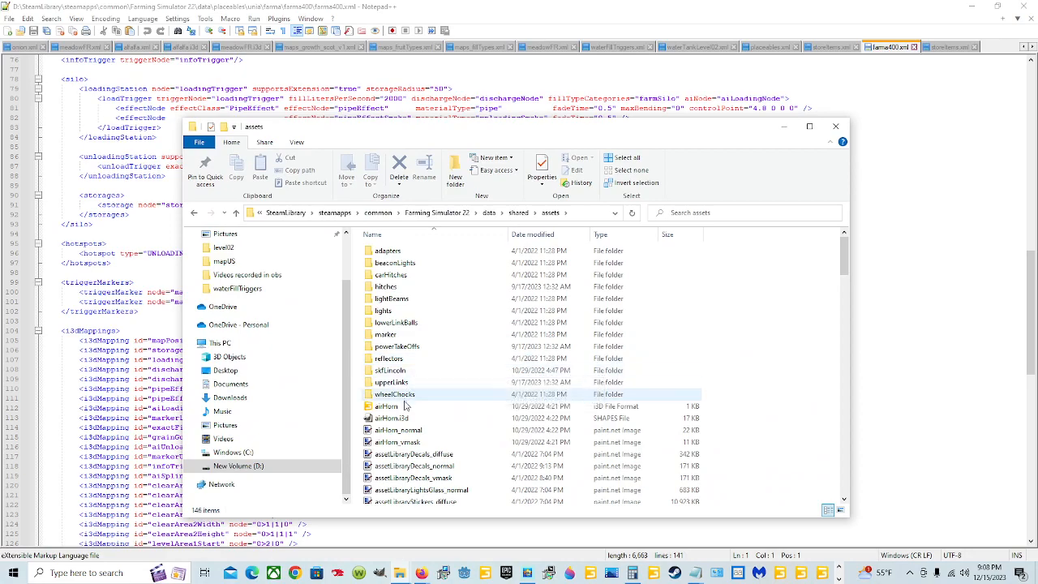
{"action": "double_click", "coordinate": [412, 334]}
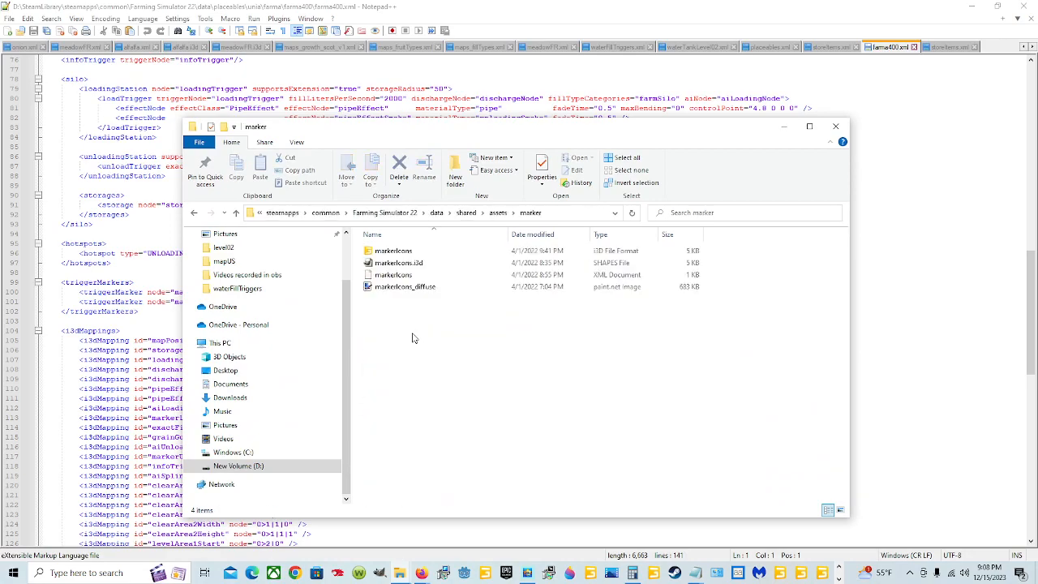
Step: Open the markerIcons XML file in Notepad++, review its filename and variation ids, and close it
{"action": "left_click", "coordinate": [417, 252]}
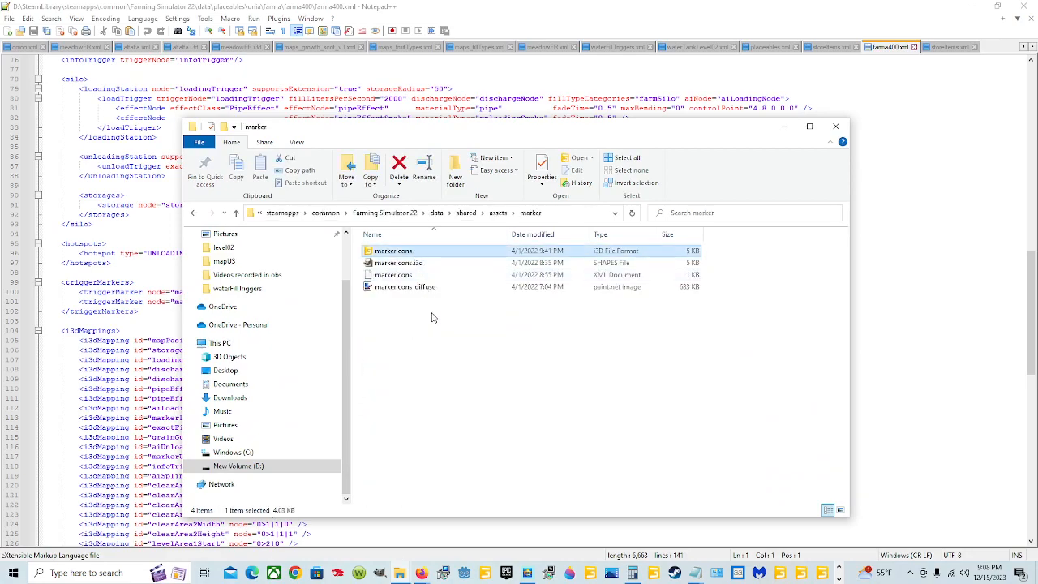
{"action": "left_click", "coordinate": [443, 277]}
{"action": "mouse_move", "coordinate": [470, 134]}
{"action": "left_mouse_down"}
{"action": "mouse_move", "coordinate": [431, 430]}
{"action": "mouse_move", "coordinate": [430, 256]}
{"action": "mouse_move", "coordinate": [492, 174]}
{"action": "mouse_move", "coordinate": [492, 159]}
{"action": "mouse_move", "coordinate": [430, 416]}
{"action": "left_mouse_up"}
{"action": "mouse_move", "coordinate": [429, 417]}
{"action": "left_mouse_down"}
{"action": "mouse_move", "coordinate": [479, 339]}
{"action": "mouse_move", "coordinate": [484, 322]}
{"action": "mouse_move", "coordinate": [466, 317]}
{"action": "mouse_move", "coordinate": [461, 330]}
{"action": "mouse_move", "coordinate": [501, 323]}
{"action": "mouse_move", "coordinate": [530, 331]}
{"action": "mouse_move", "coordinate": [510, 317]}
{"action": "mouse_move", "coordinate": [513, 325]}
{"action": "mouse_move", "coordinate": [523, 135]}
{"action": "left_mouse_up"}
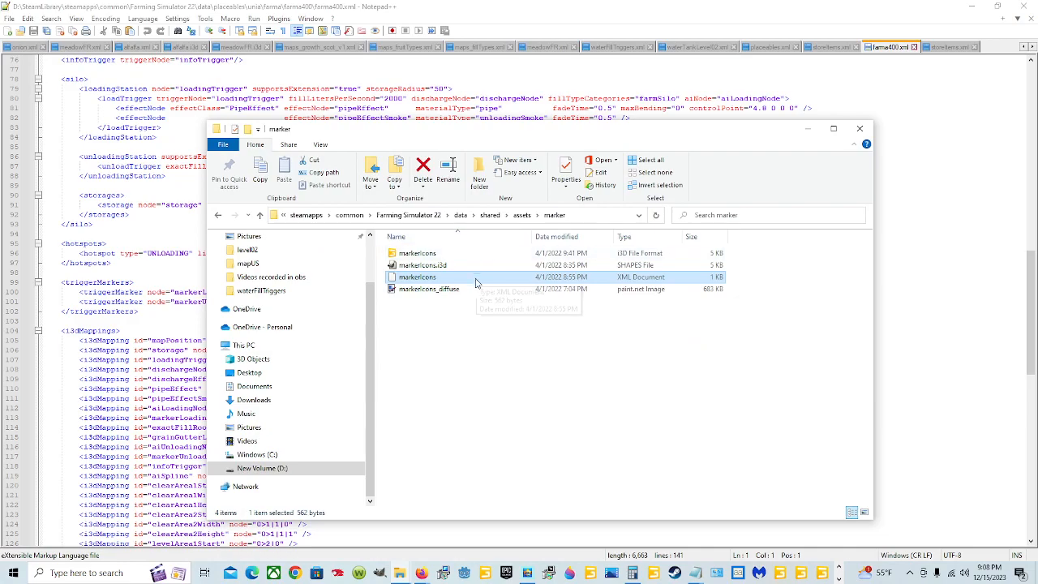
{"action": "right_click", "coordinate": [477, 277]}
{"action": "left_click", "coordinate": [515, 318]}
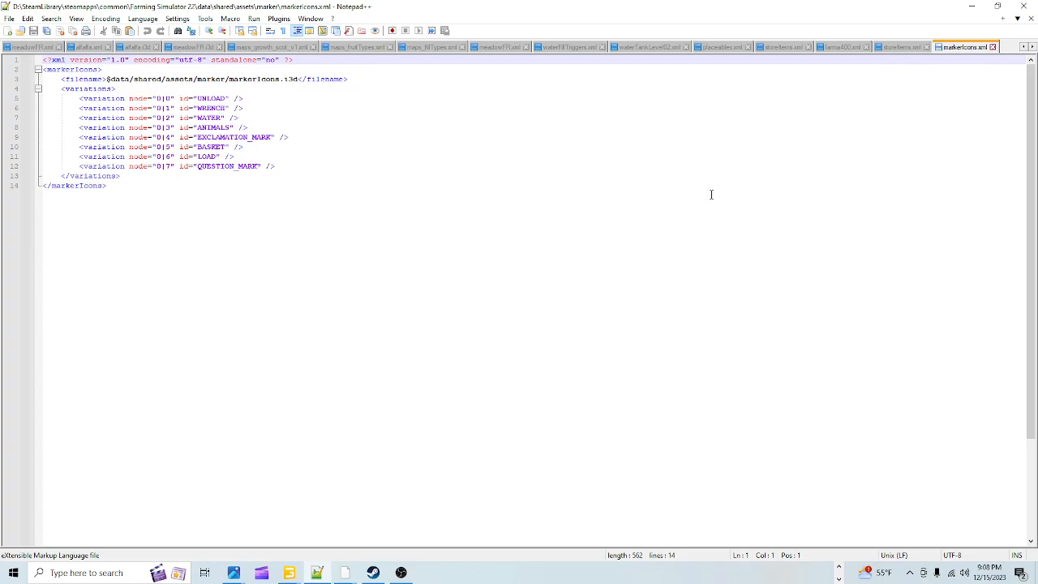
{"action": "left_click", "coordinate": [992, 47]}
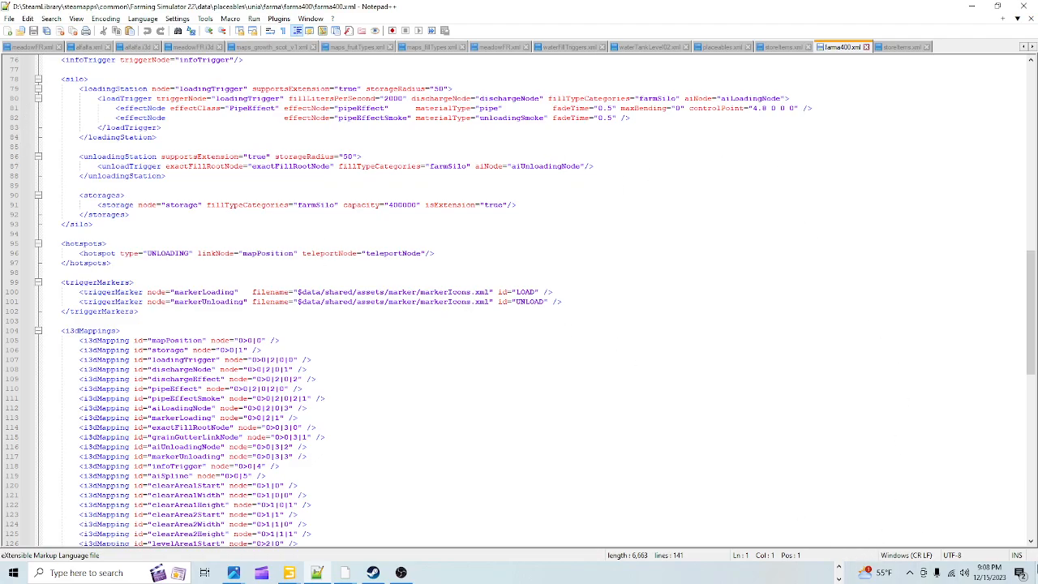
Step: Return to the marker folder and open the markerIcons i3d file in GIANTS Editor, dismissing the welcome window
{"action": "left_click", "coordinate": [839, 568]}
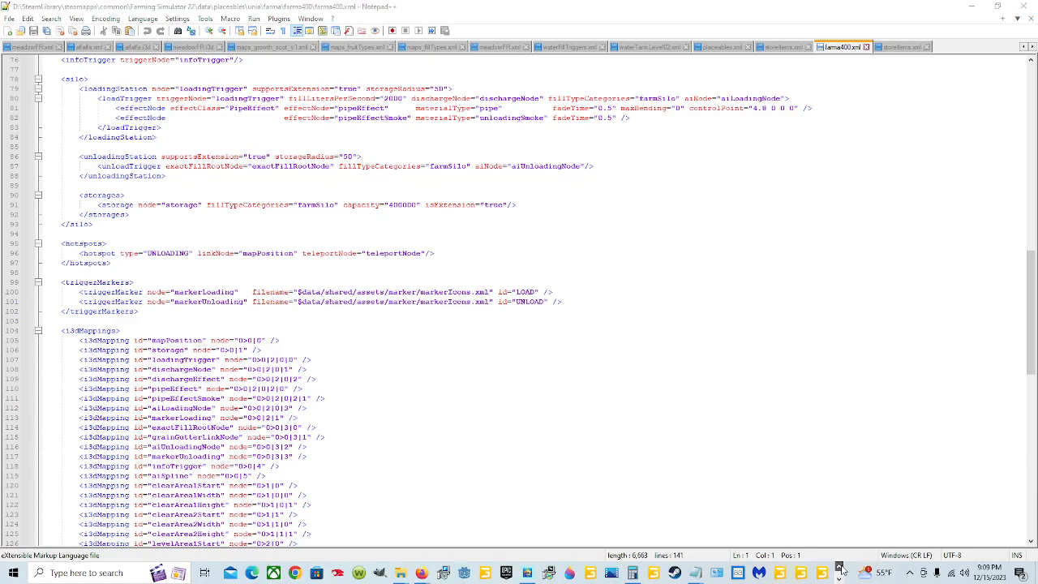
{"action": "mouse_move", "coordinate": [399, 572]}
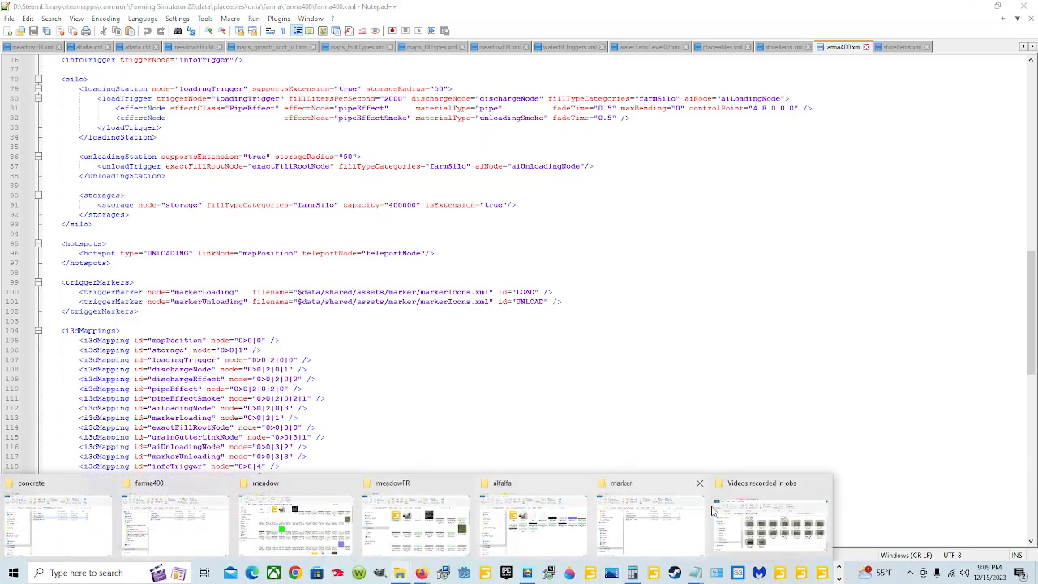
{"action": "left_click", "coordinate": [667, 520]}
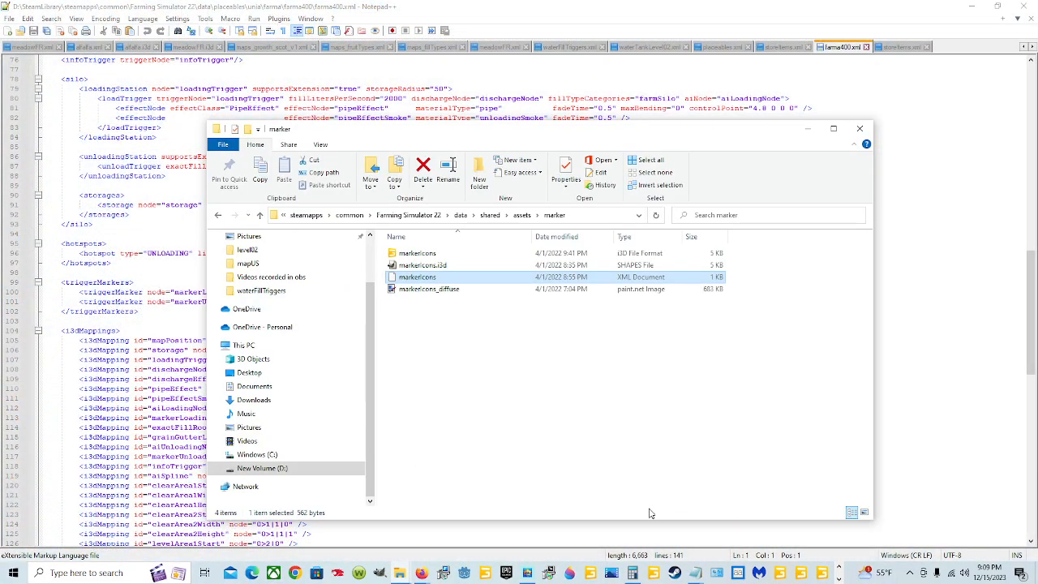
{"action": "right_click", "coordinate": [464, 281]}
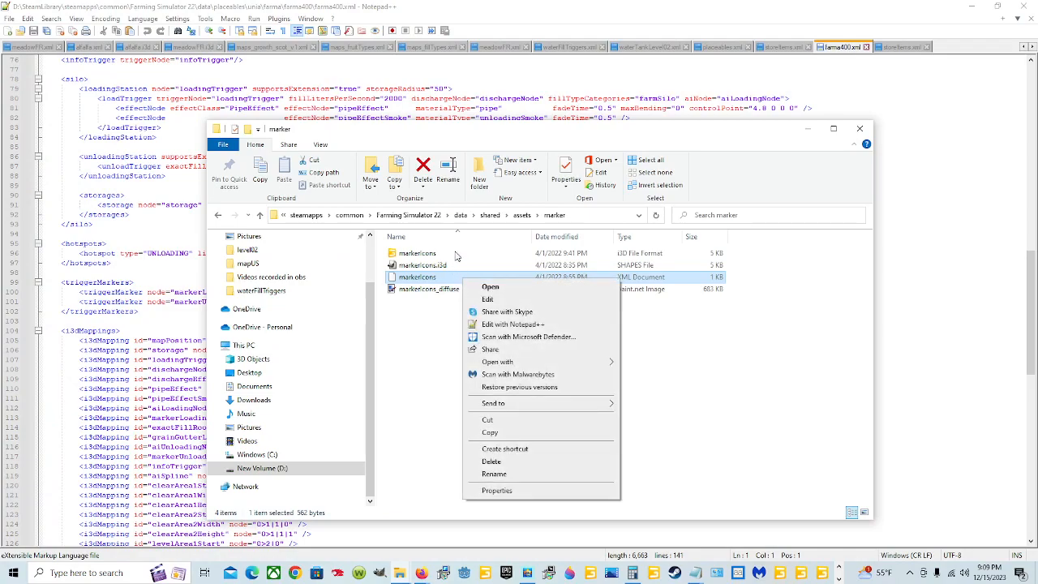
{"action": "left_click", "coordinate": [455, 256]}
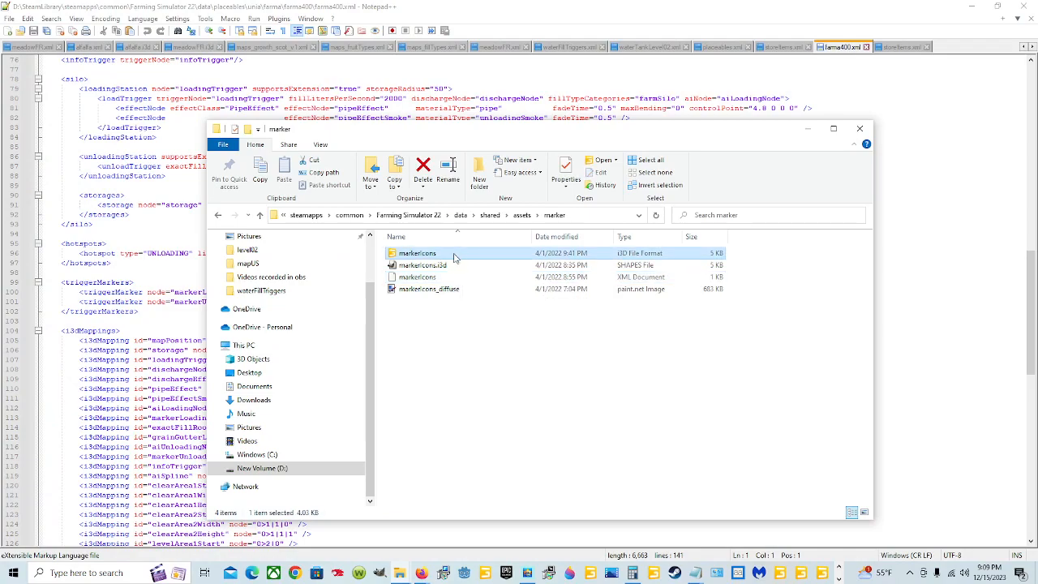
{"action": "double_click", "coordinate": [455, 256]}
{"action": "left_click", "coordinate": [490, 355]}
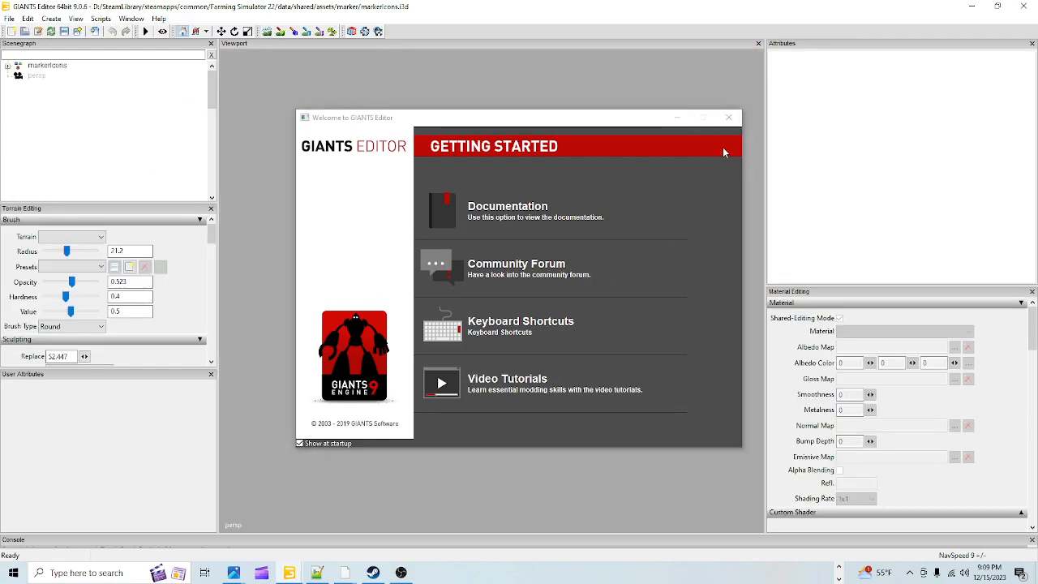
{"action": "left_click", "coordinate": [732, 114]}
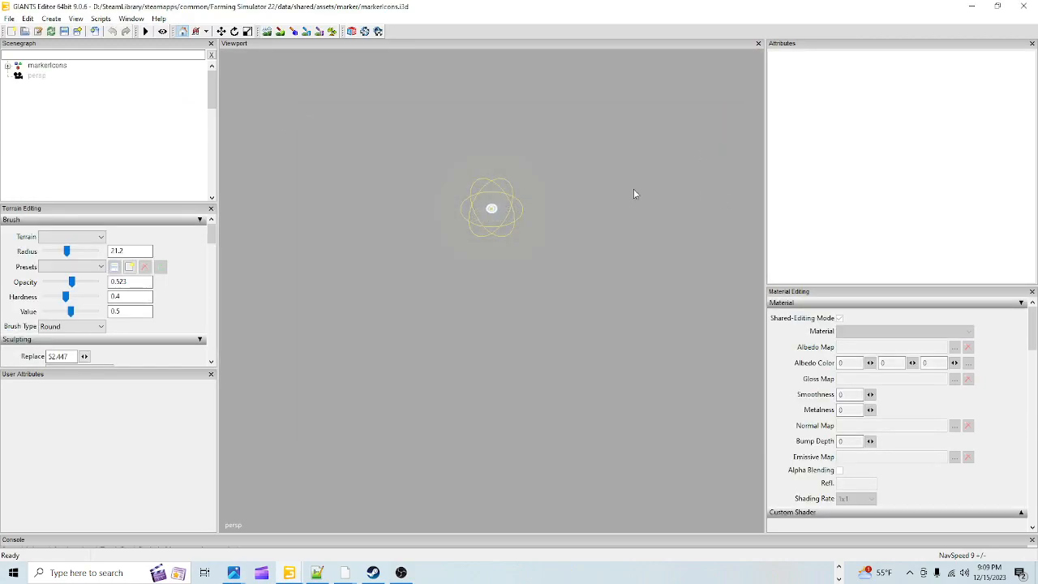
Step: Inspect the groups under markerIcons from markerIconUnload to markerIconLoad, and close the editor without saving along with the marker folder
{"action": "left_click", "coordinate": [59, 67]}
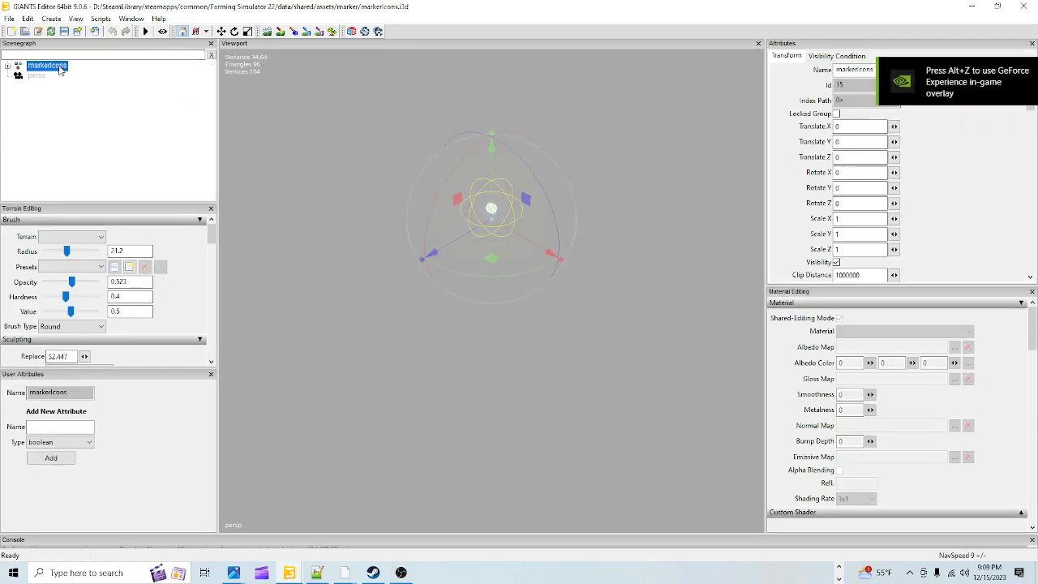
{"action": "left_click", "coordinate": [8, 66]}
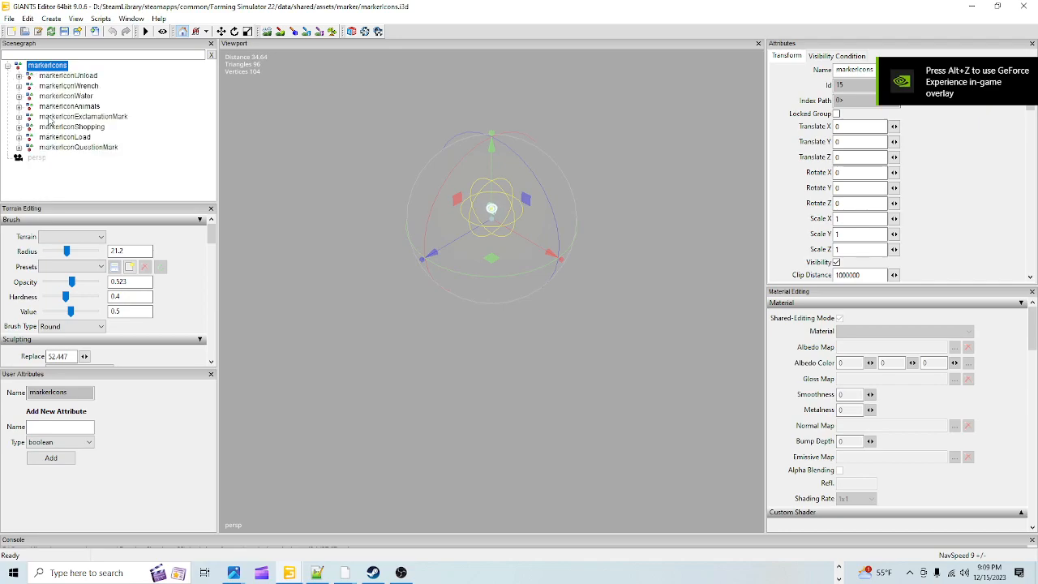
{"action": "left_click", "coordinate": [77, 76]}
{"action": "left_click", "coordinate": [72, 86]}
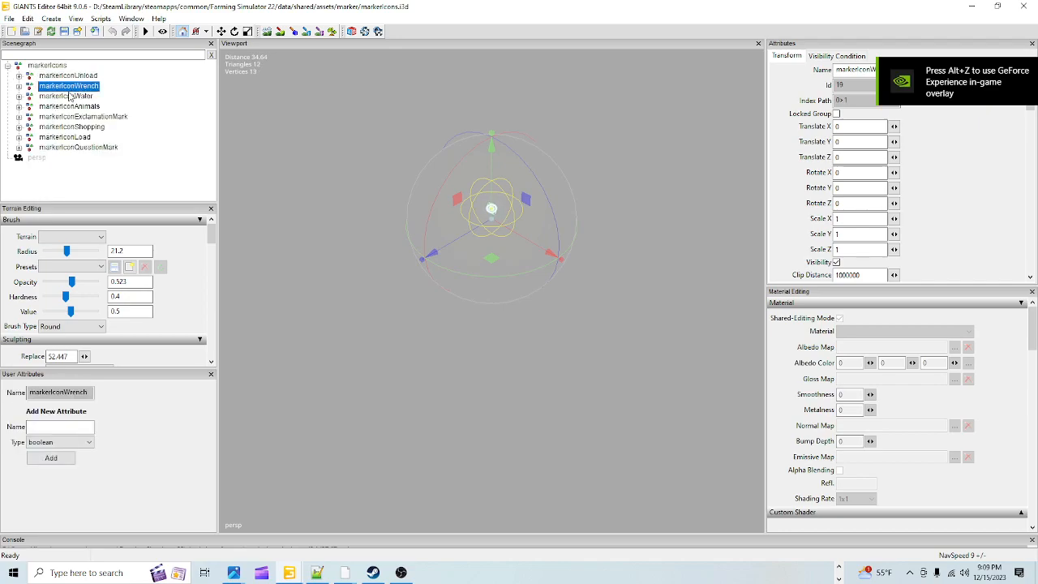
{"action": "left_click", "coordinate": [70, 95]}
{"action": "left_click", "coordinate": [73, 107]}
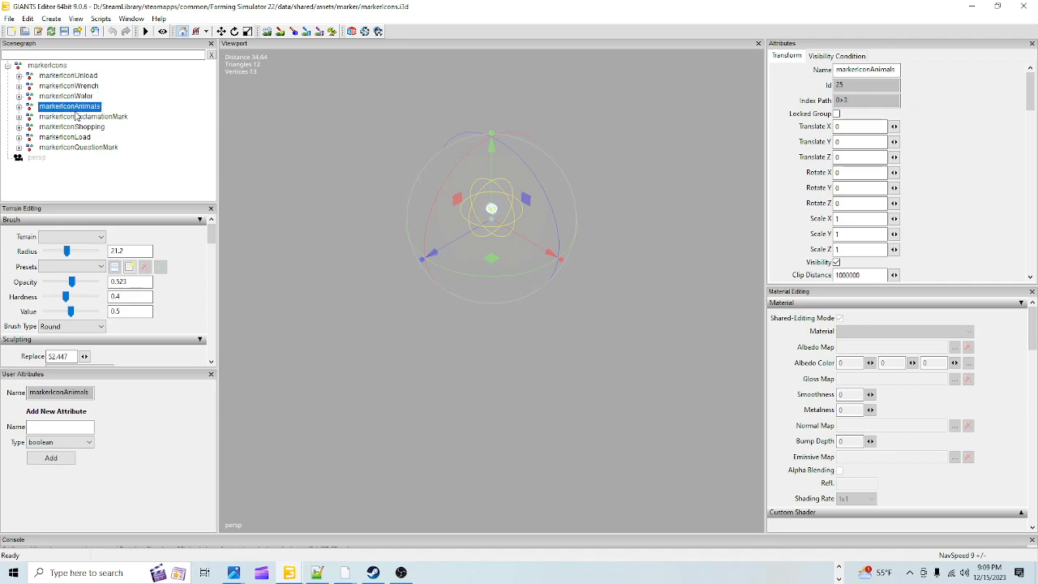
{"action": "left_click", "coordinate": [77, 118]}
{"action": "left_click", "coordinate": [71, 127]}
{"action": "left_click", "coordinate": [65, 137]}
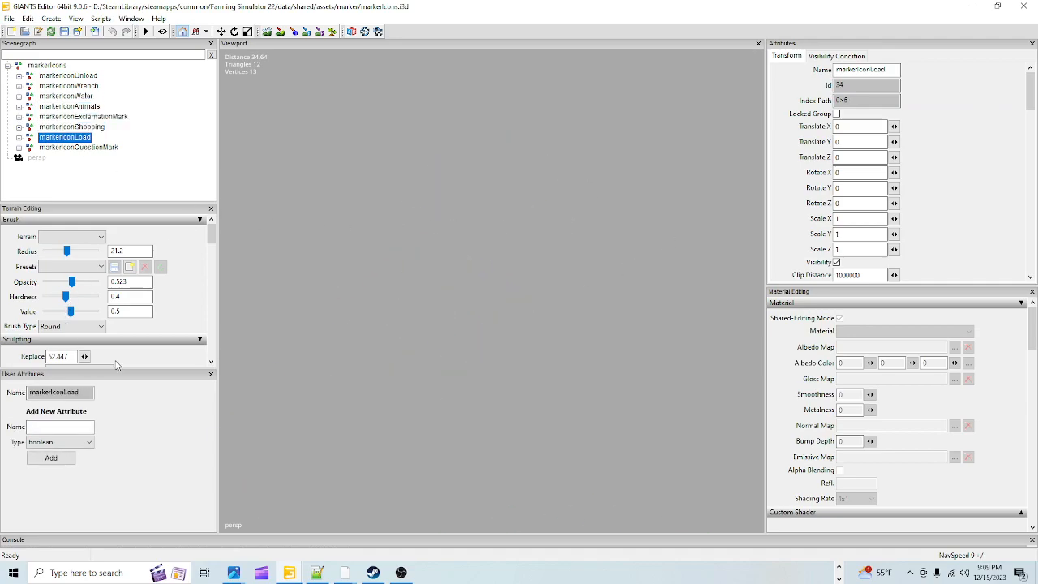
{"action": "left_click", "coordinate": [1023, 6]}
{"action": "left_click", "coordinate": [601, 286]}
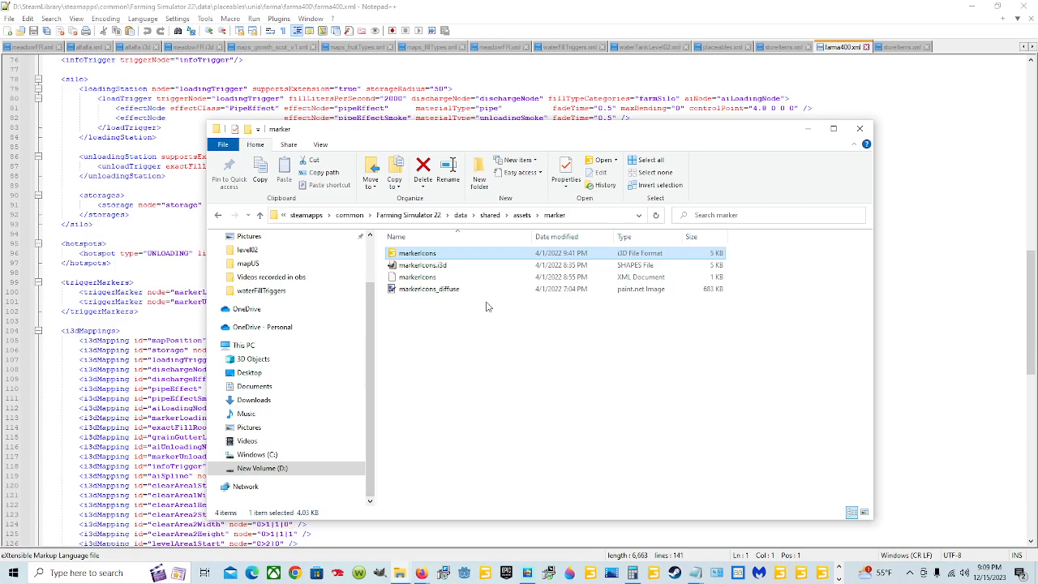
{"action": "left_click", "coordinate": [859, 130]}
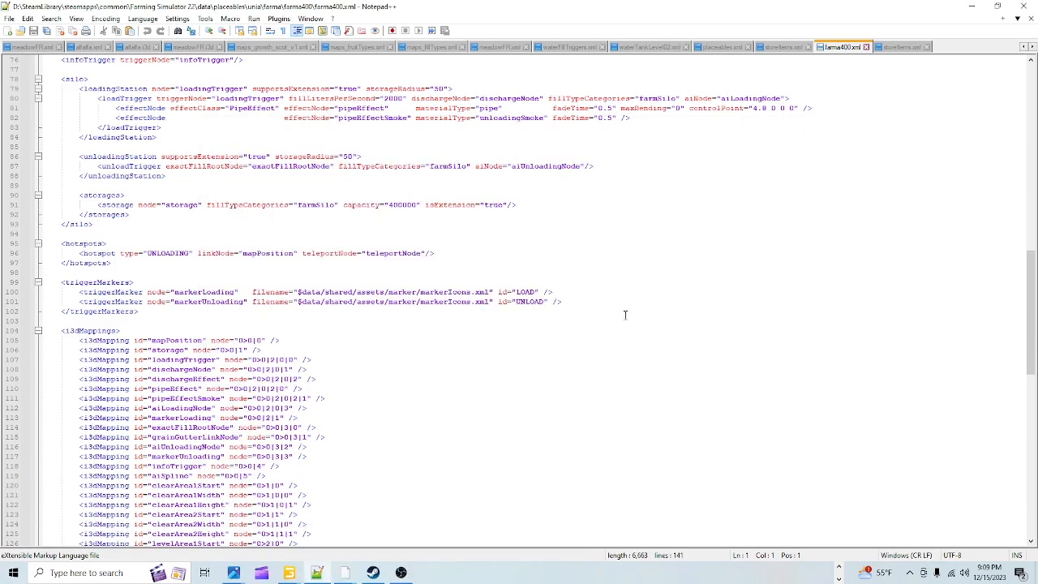
Step: Review farma400.xml once more and return to the map in GIANTS Editor to examine the uniaFarma400 silo
{"action": "scroll", "coordinate": [455, 346], "scroll_direction": "down", "scroll_amount": 8}
{"action": "scroll", "coordinate": [446, 324], "scroll_direction": "up", "scroll_amount": 8}
{"action": "scroll", "coordinate": [860, 236], "scroll_direction": "up", "scroll_amount": 6}
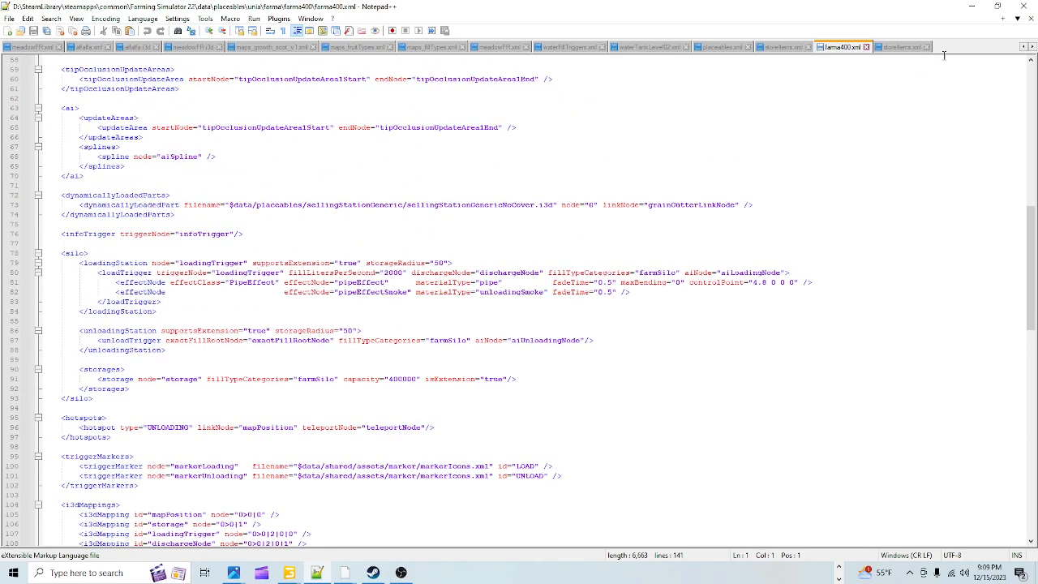
{"action": "left_click", "coordinate": [971, 6]}
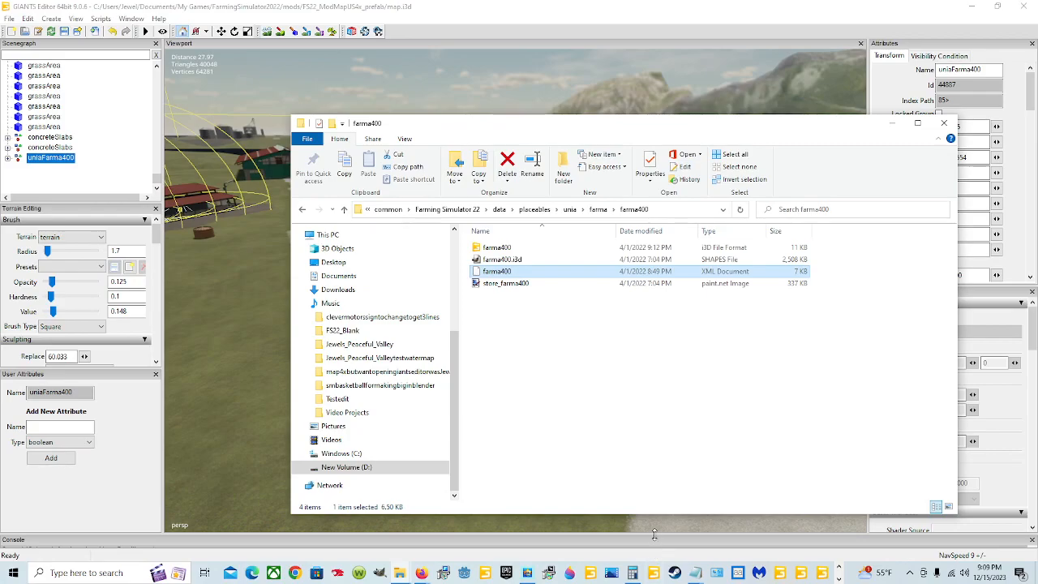
{"action": "left_click", "coordinate": [891, 123]}
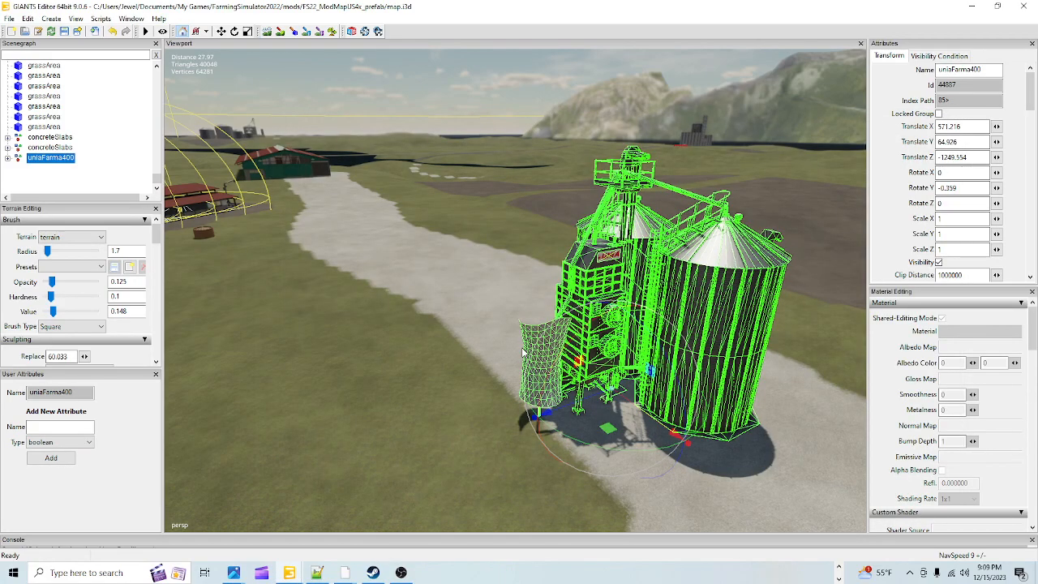
{"action": "left_click_drag", "start_coordinate": [522, 352], "coordinate": [593, 334], "text": "alt"}
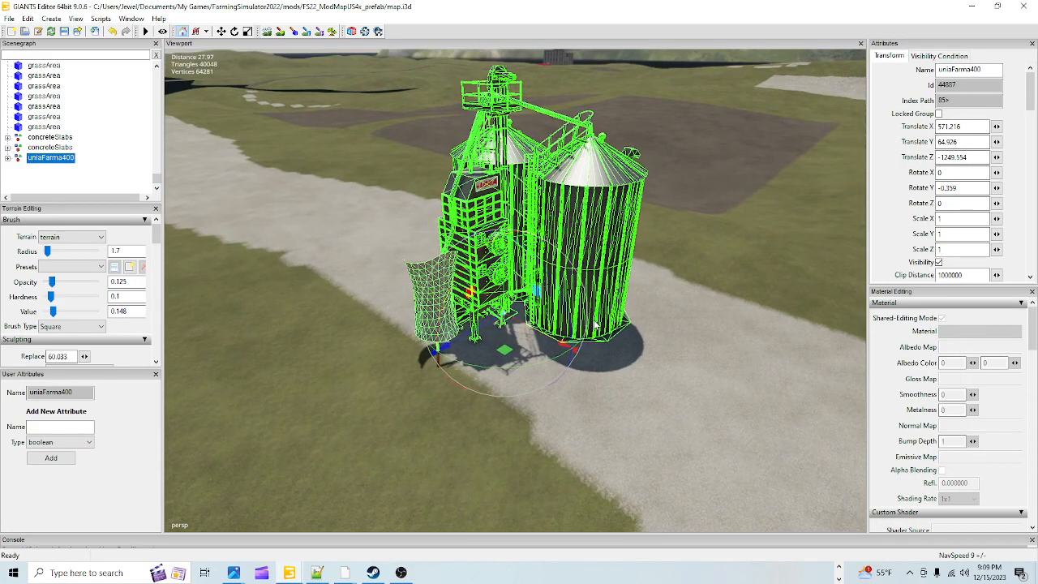
Step: Check the position and rotation of the farmStorageSilo entry in placeables.xml, and switch back to GIANTS Editor
{"action": "left_click", "coordinate": [343, 572]}
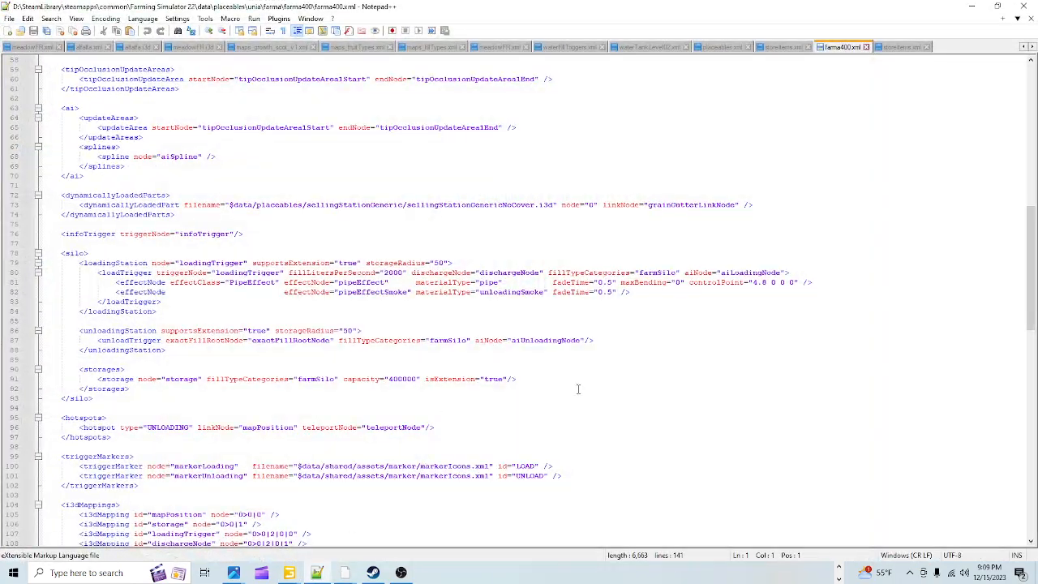
{"action": "left_click", "coordinate": [717, 47]}
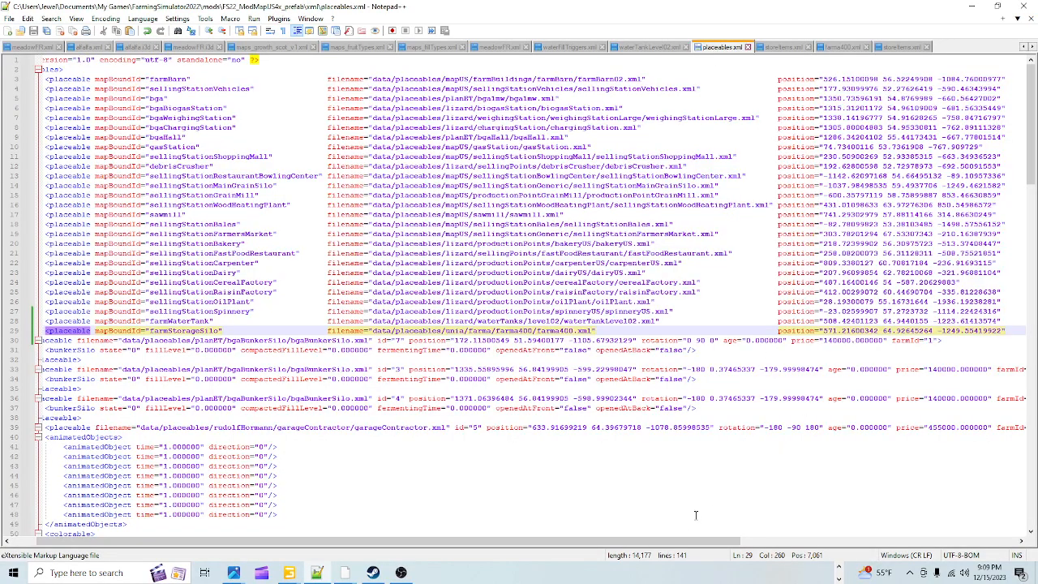
{"action": "left_click_drag", "start_coordinate": [683, 541], "coordinate": [903, 511]}
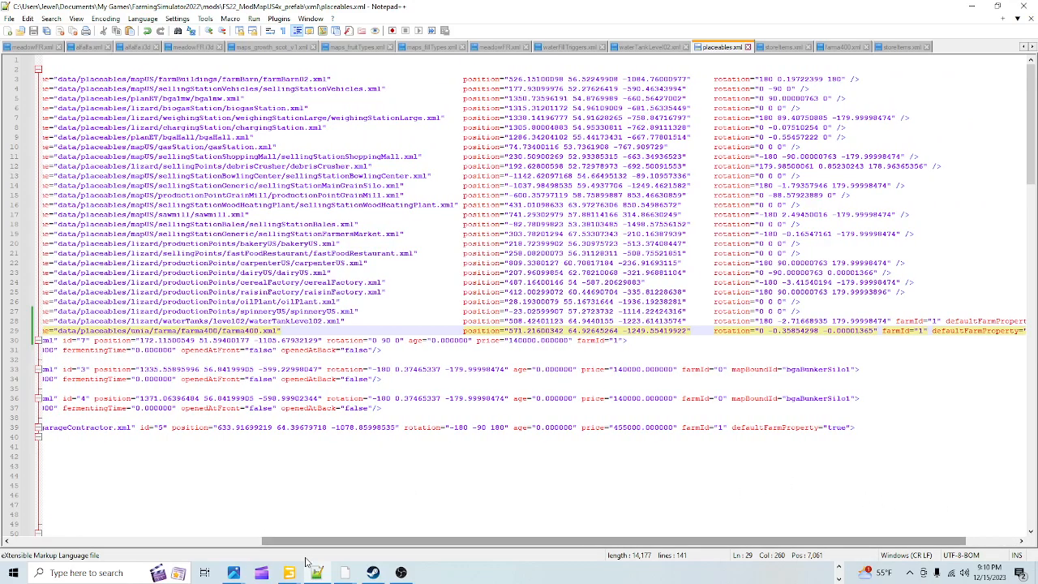
{"action": "mouse_move", "coordinate": [288, 571]}
{"action": "left_click", "coordinate": [215, 513]}
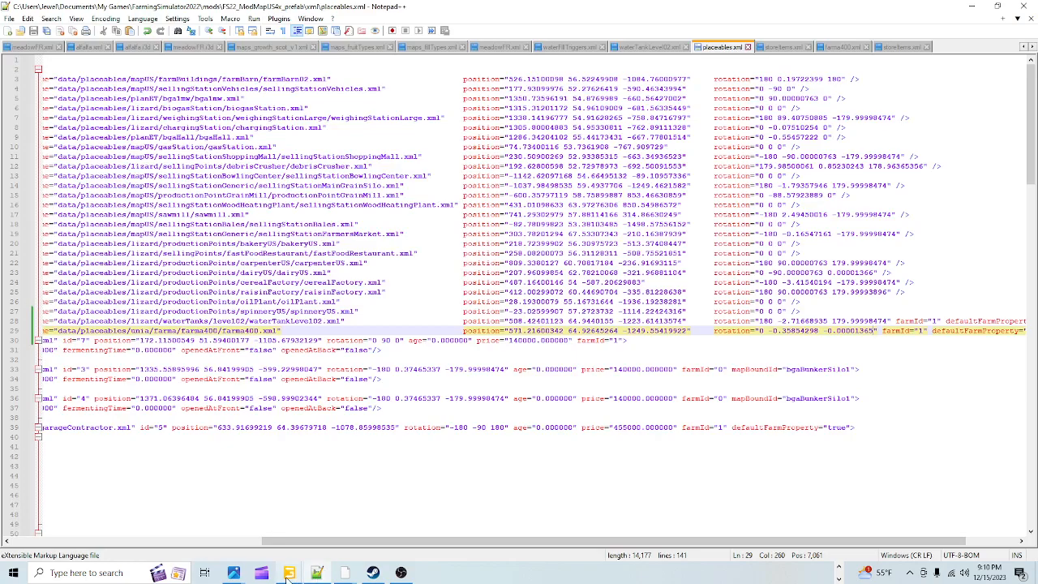
Step: Switch back to the map in GIANTS Editor and expand the uniaFarma400 group in the scene tree
{"action": "mouse_move", "coordinate": [288, 571]}
{"action": "mouse_move", "coordinate": [230, 526]}
{"action": "left_click", "coordinate": [971, 6]}
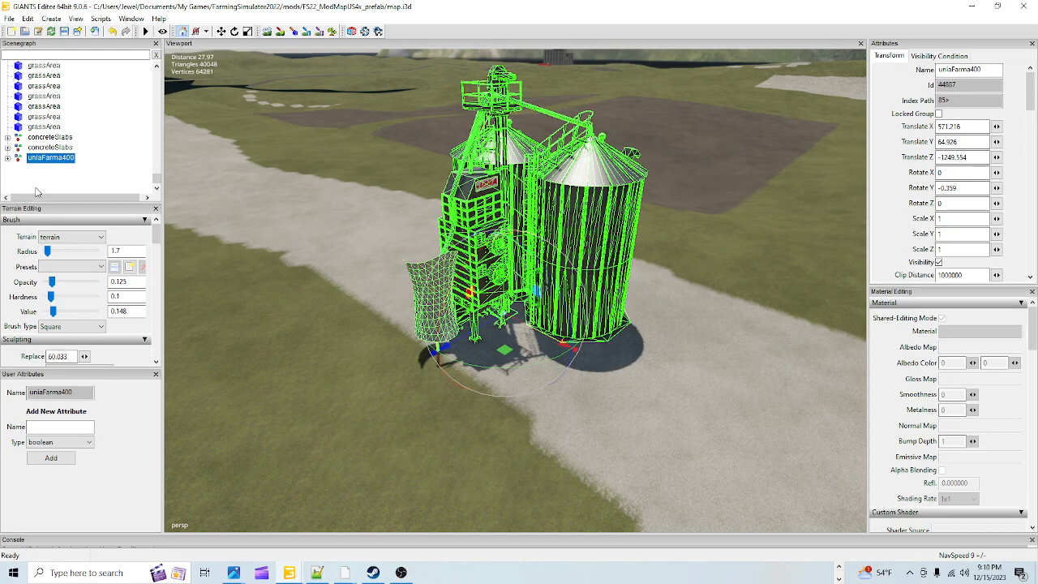
{"action": "left_click", "coordinate": [7, 158]}
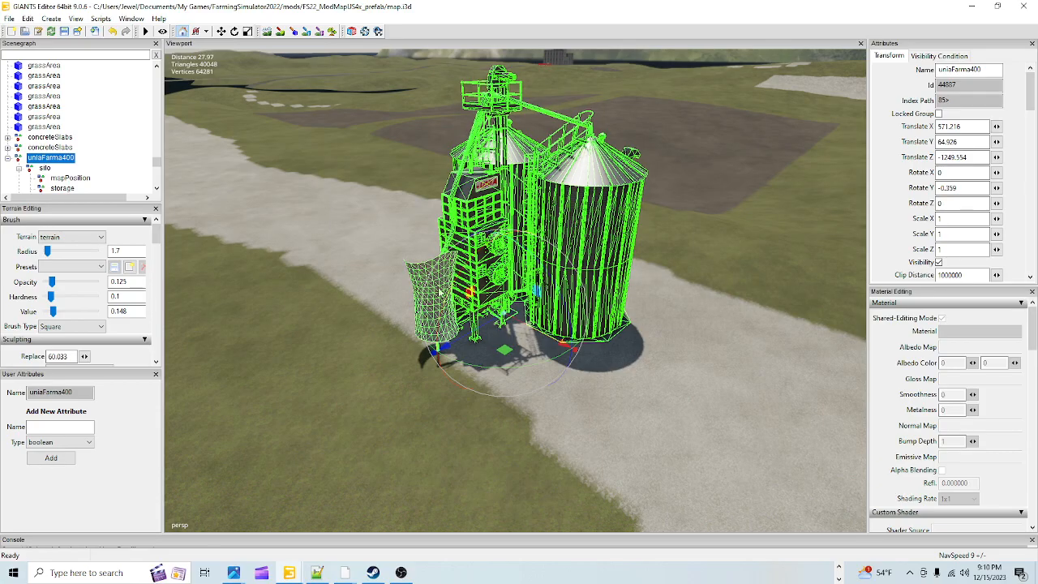
Step: Examine the uniaFarma400 silo from several angles, up close and from farther away, and collapse its group
{"action": "left_click_drag", "start_coordinate": [574, 354], "coordinate": [481, 355], "text": "alt"}
{"action": "right_click_drag", "start_coordinate": [480, 355], "coordinate": [438, 290], "text": "alt"}
{"action": "left_click_drag", "start_coordinate": [284, 365], "coordinate": [496, 391], "text": "alt"}
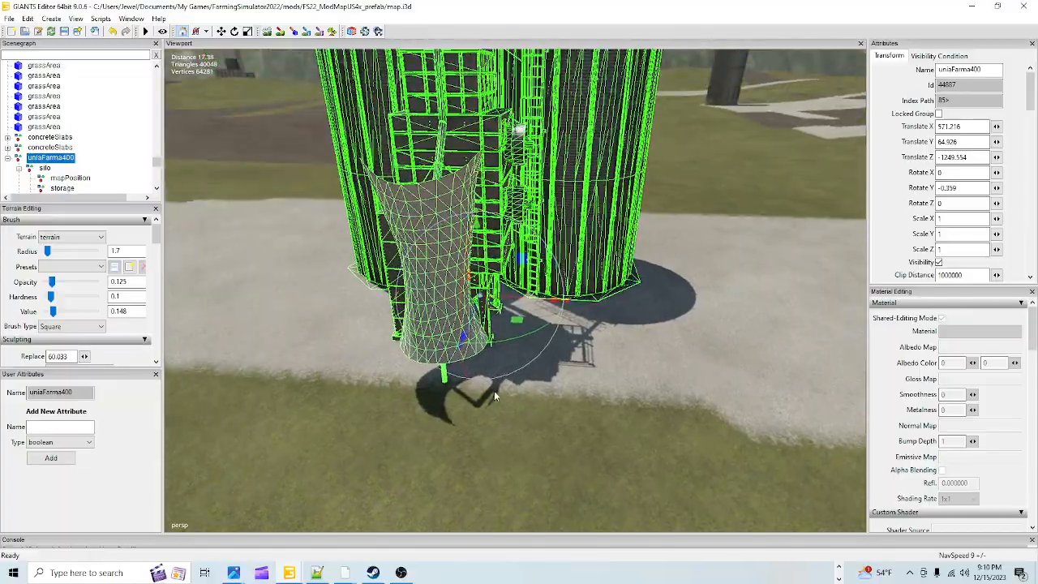
{"action": "scroll", "coordinate": [426, 366], "scroll_direction": "up", "scroll_amount": 5}
{"action": "mouse_move", "coordinate": [426, 365]}
{"action": "left_mouse_down", "text": "alt"}
{"action": "mouse_move", "coordinate": [324, 340]}
{"action": "mouse_move", "coordinate": [455, 432]}
{"action": "mouse_move", "coordinate": [424, 366]}
{"action": "left_mouse_up", "text": "alt"}
{"action": "scroll", "coordinate": [324, 341], "scroll_direction": "down", "scroll_amount": 4}
{"action": "scroll", "coordinate": [325, 340], "scroll_direction": "down", "scroll_amount": 2}
{"action": "scroll", "coordinate": [418, 369], "scroll_direction": "down", "scroll_amount": 4}
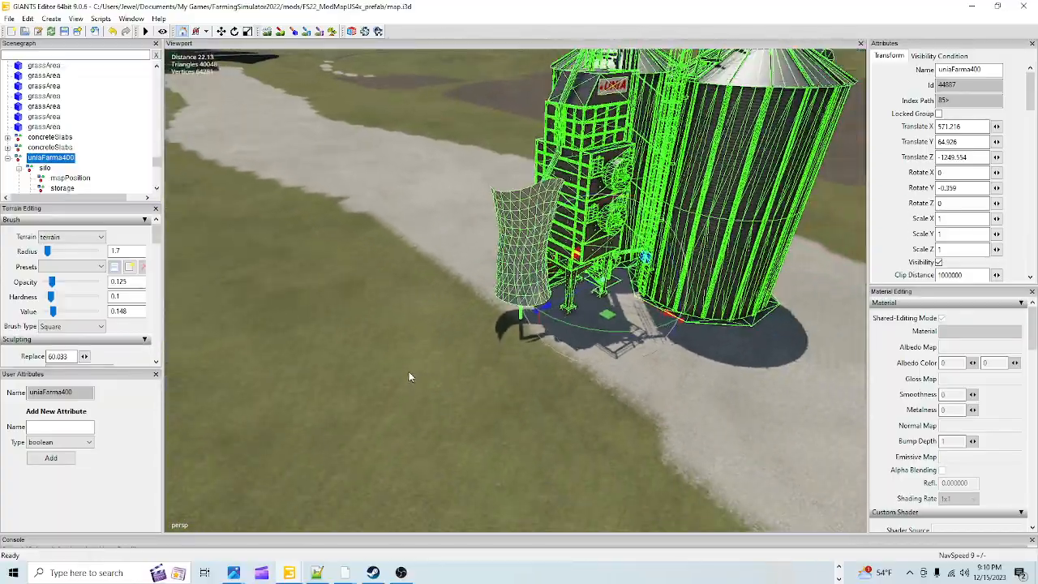
{"action": "scroll", "coordinate": [410, 374], "scroll_direction": "down", "scroll_amount": 2}
{"action": "middle_click_drag", "start_coordinate": [411, 375], "coordinate": [380, 389], "text": "alt"}
{"action": "left_click_drag", "start_coordinate": [381, 389], "coordinate": [371, 378], "text": "alt"}
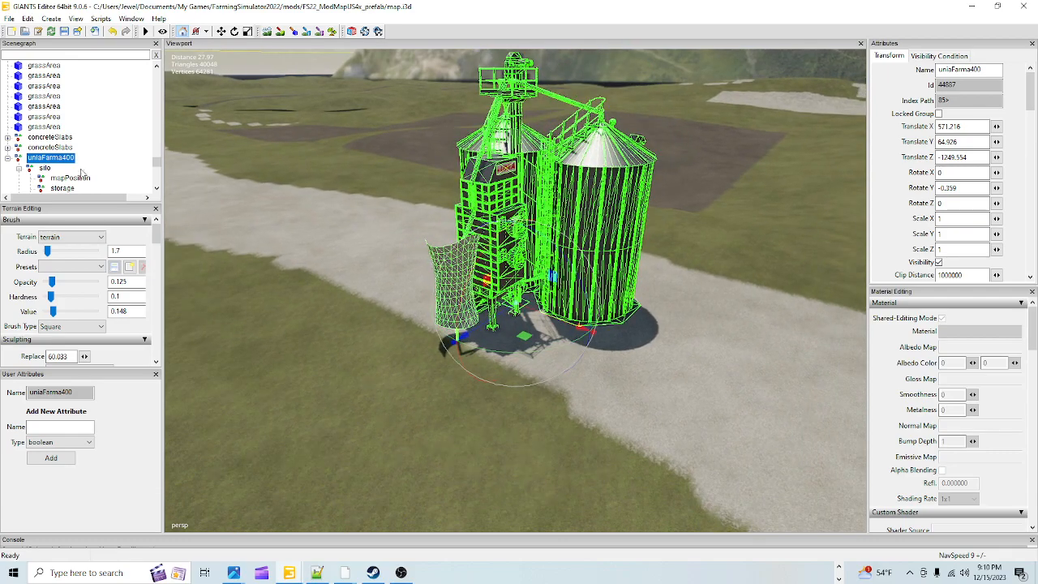
{"action": "left_click", "coordinate": [8, 158]}
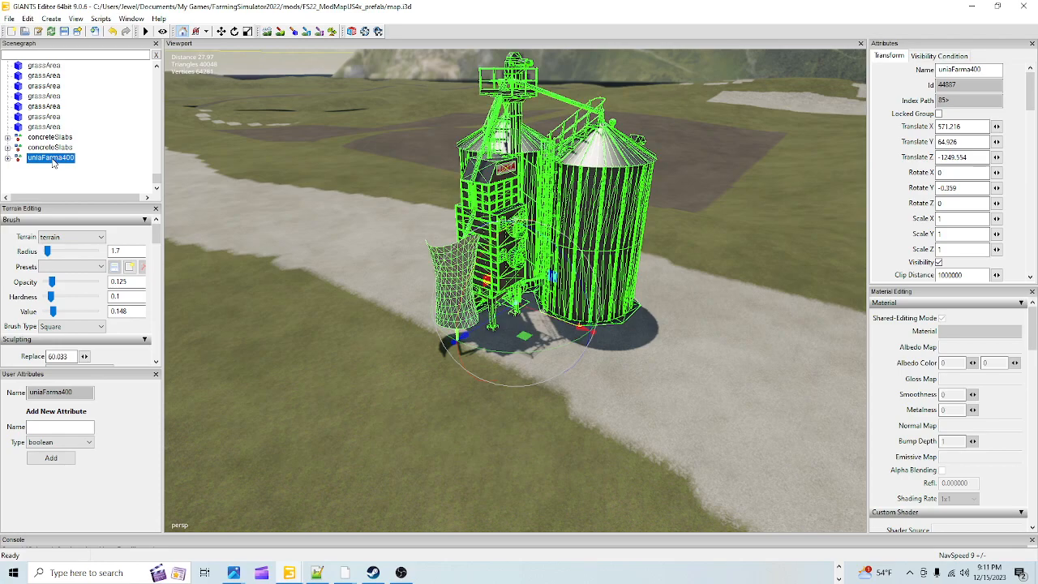
Step: Move the uniaFarma400 group into the placeholders group and select it there to check its placement
{"action": "left_click_drag", "start_coordinate": [54, 162], "coordinate": [47, 110]}
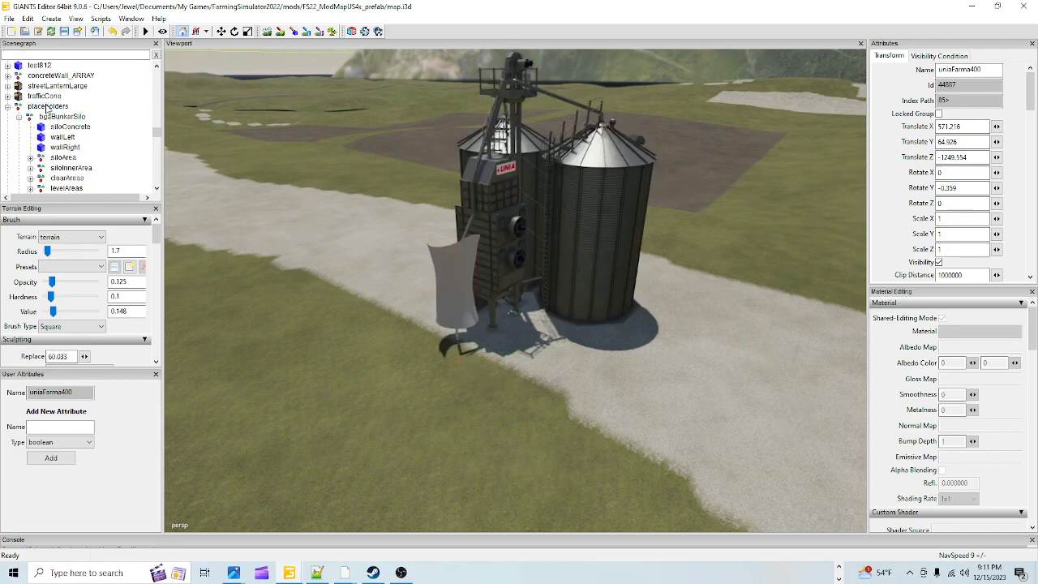
{"action": "scroll", "coordinate": [32, 146], "scroll_direction": "down", "scroll_amount": 10}
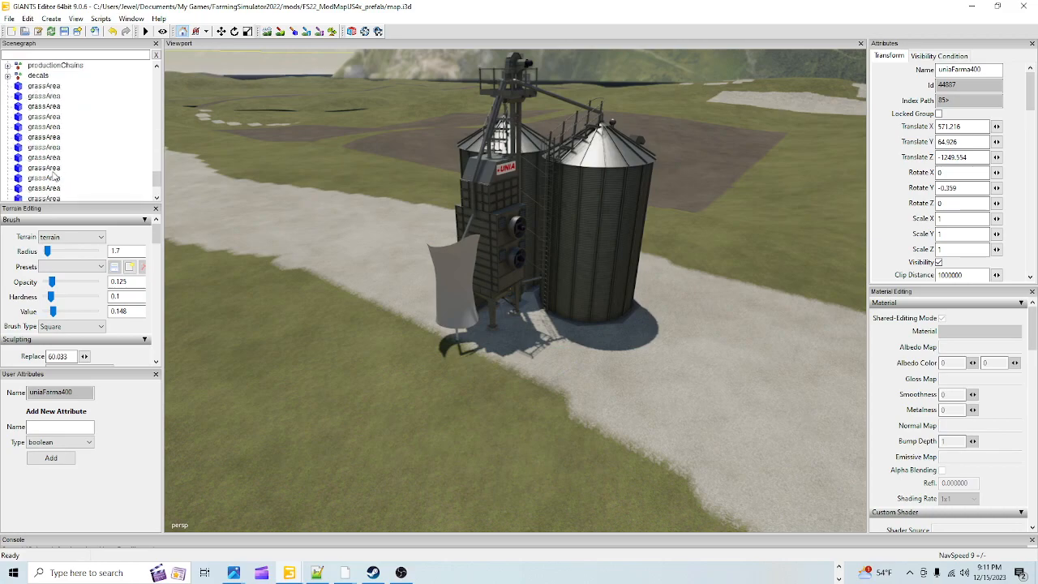
{"action": "scroll", "coordinate": [53, 145], "scroll_direction": "up", "scroll_amount": 5}
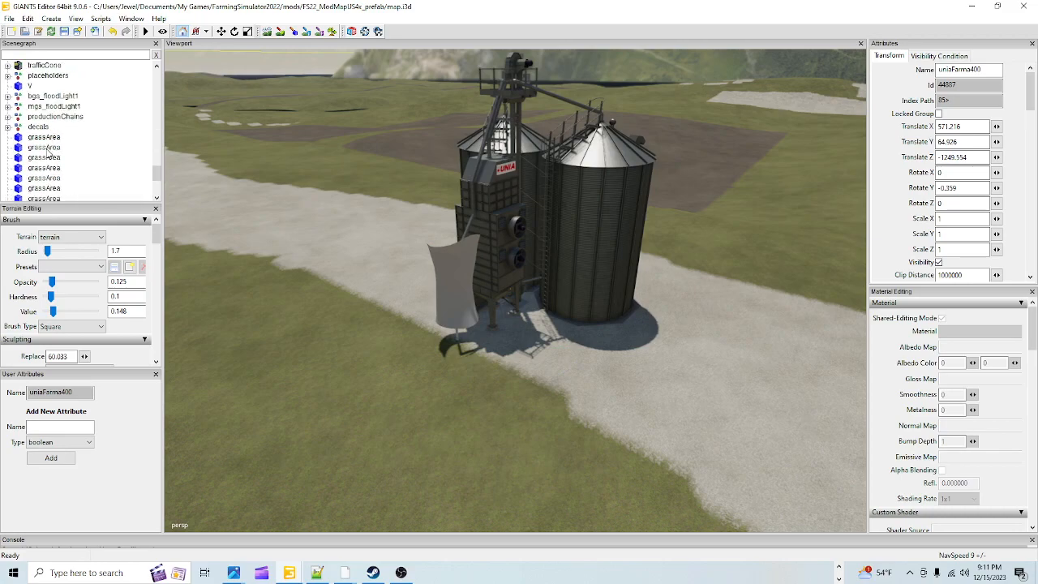
{"action": "scroll", "coordinate": [47, 148], "scroll_direction": "up", "scroll_amount": 2}
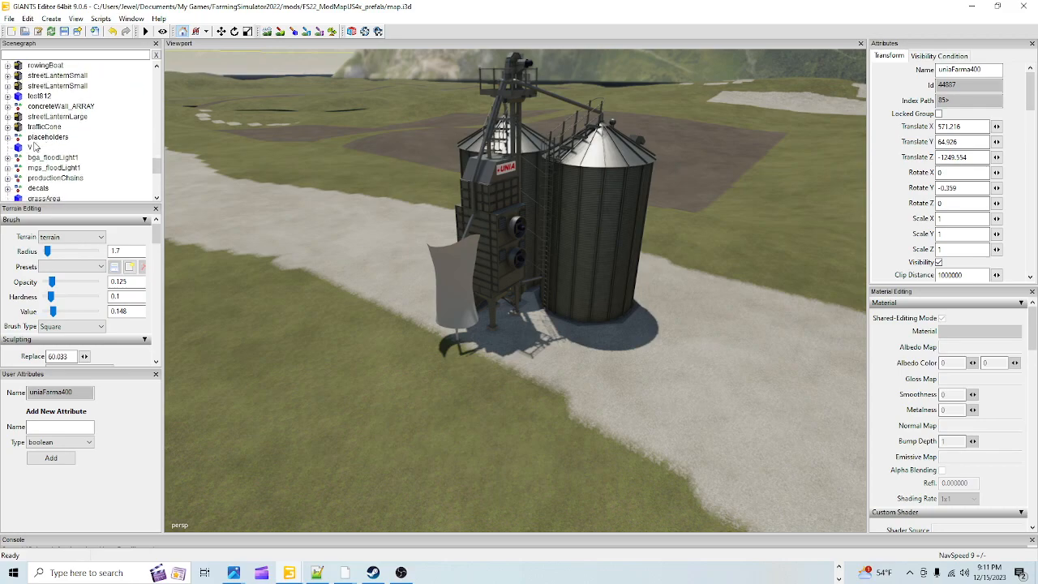
{"action": "left_click", "coordinate": [7, 138]}
{"action": "scroll", "coordinate": [68, 157], "scroll_direction": "down", "scroll_amount": 5}
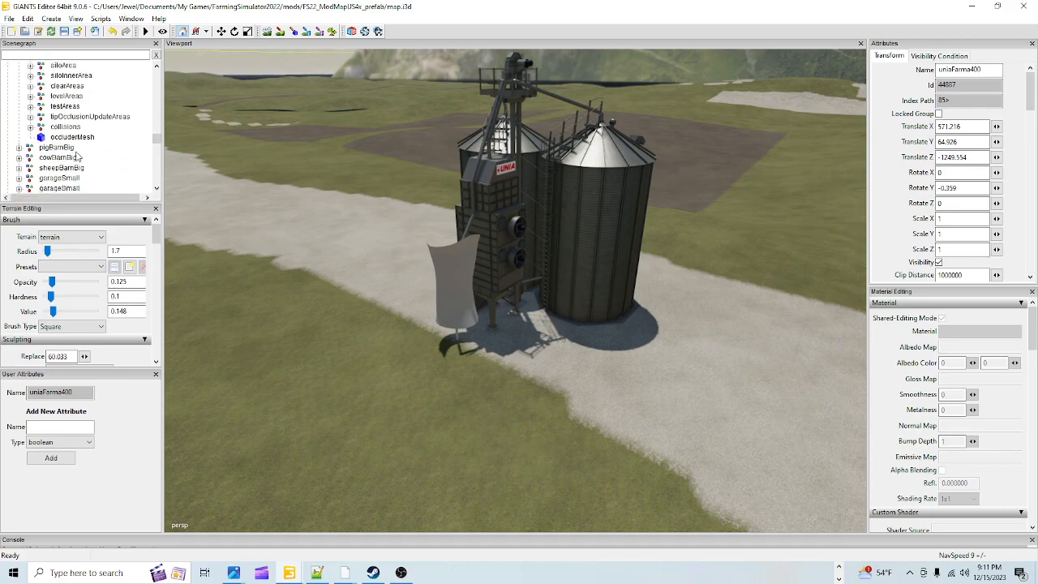
{"action": "scroll", "coordinate": [68, 158], "scroll_direction": "down", "scroll_amount": 5}
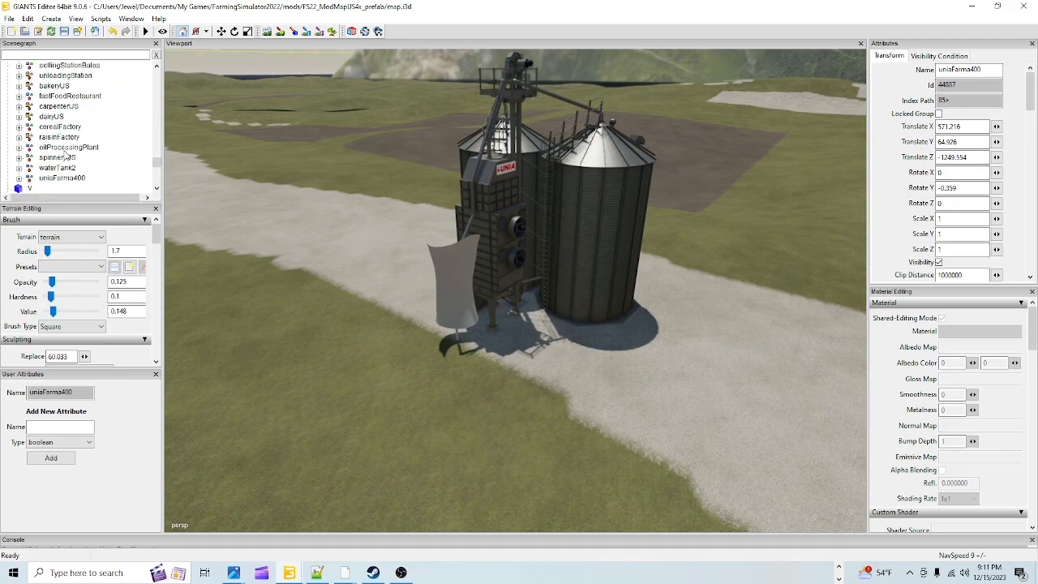
{"action": "left_click", "coordinate": [56, 178]}
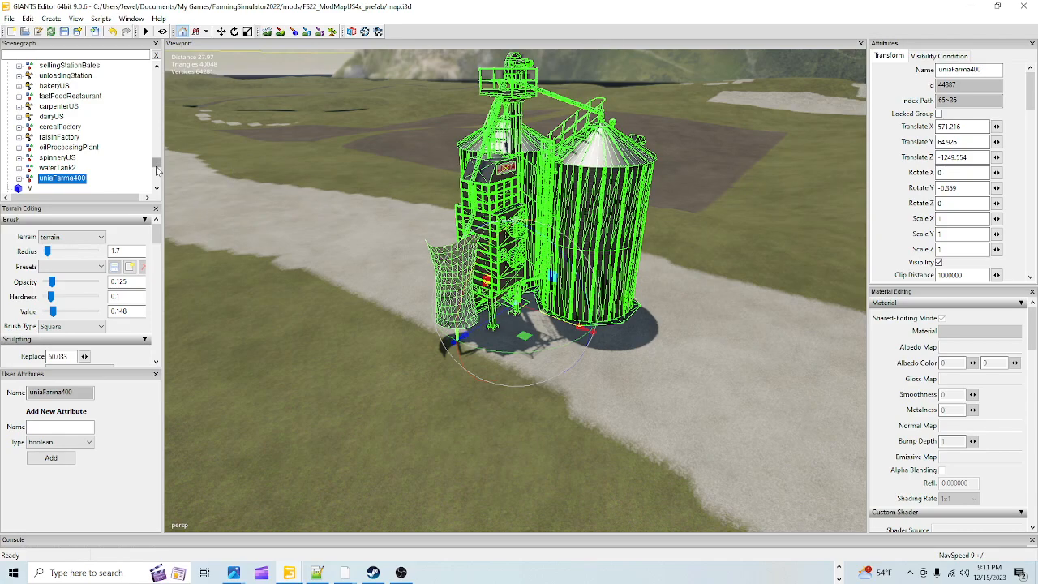
Step: Place careerStartPoint on the grass near the uniaFarma400 silo at about X 568.3, Z -1233.2, turned toward it, and save the map
{"action": "scroll", "coordinate": [97, 130], "scroll_direction": "up", "scroll_amount": 10}
{"action": "left_click", "coordinate": [65, 96]}
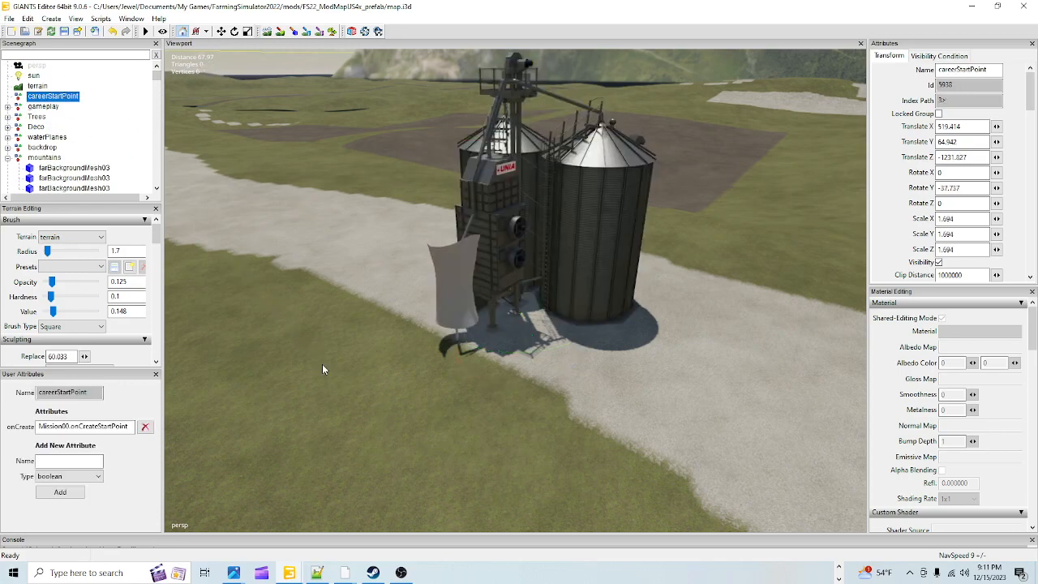
{"action": "key", "text": "ctrl+b"}
{"action": "left_click", "coordinate": [329, 397]}
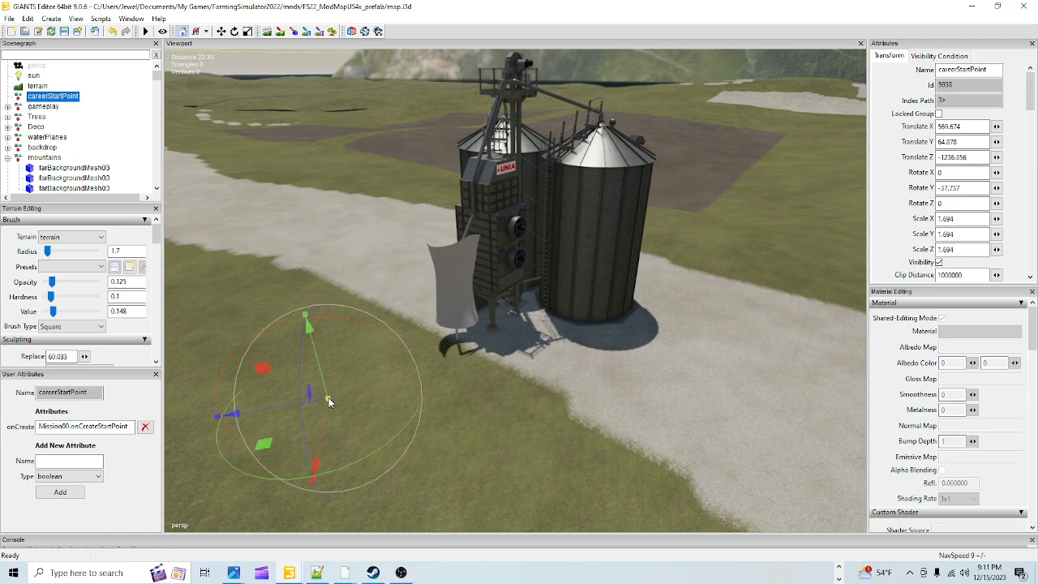
{"action": "left_click_drag", "start_coordinate": [348, 466], "coordinate": [154, 229]}
{"action": "left_click_drag", "start_coordinate": [358, 388], "coordinate": [274, 395]}
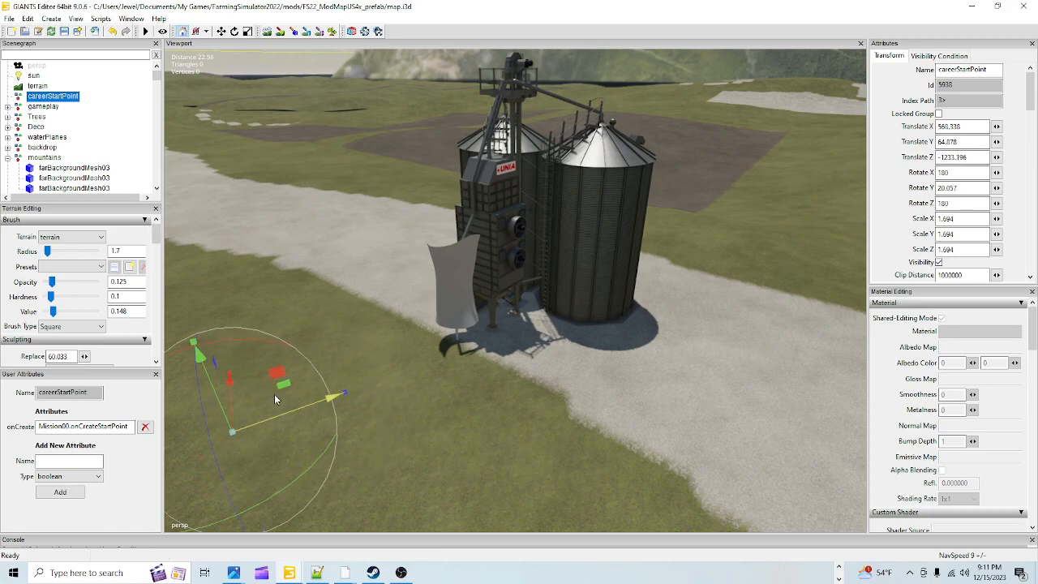
{"action": "left_click", "coordinate": [64, 33]}
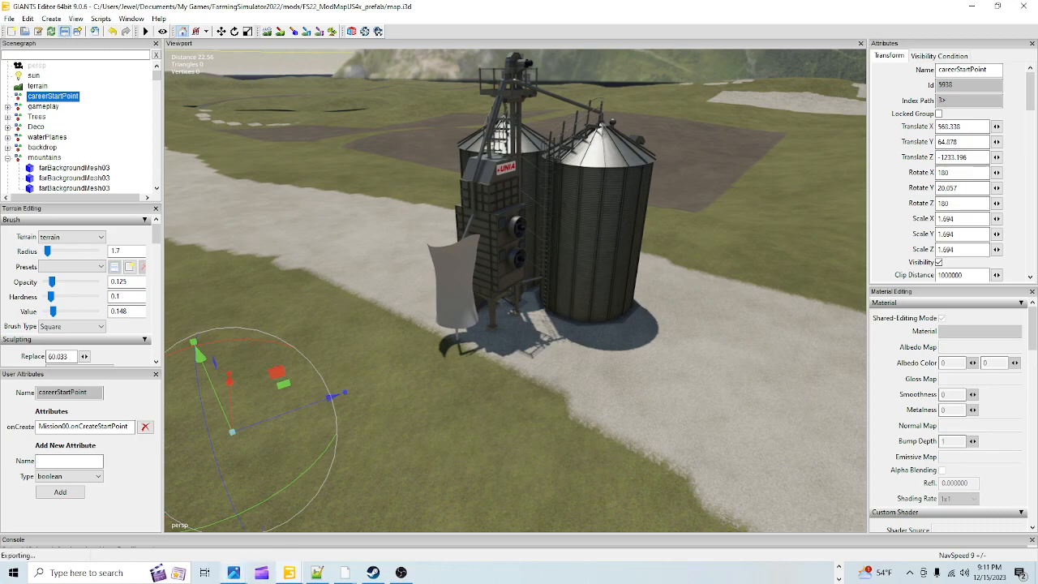
Step: Check the uniaFarma400 silo and the nearby career start point from a lower and wider viewpoint
{"action": "mouse_move", "coordinate": [234, 573]}
{"action": "scroll", "coordinate": [707, 505], "scroll_direction": "up", "scroll_amount": 5}
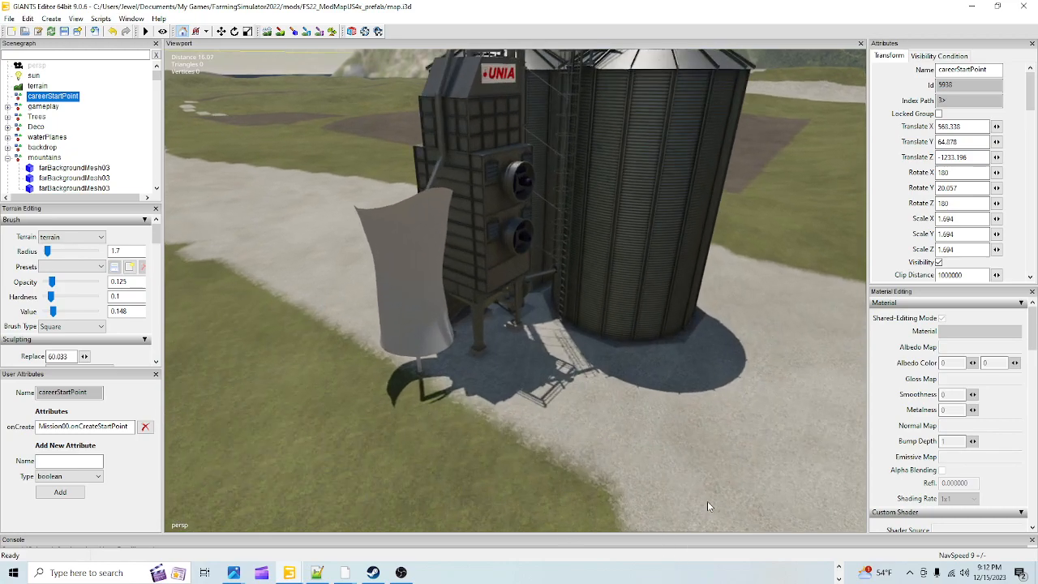
{"action": "left_click_drag", "start_coordinate": [682, 450], "coordinate": [631, 404], "text": "alt"}
{"action": "scroll", "coordinate": [587, 307], "scroll_direction": "down", "scroll_amount": 5}
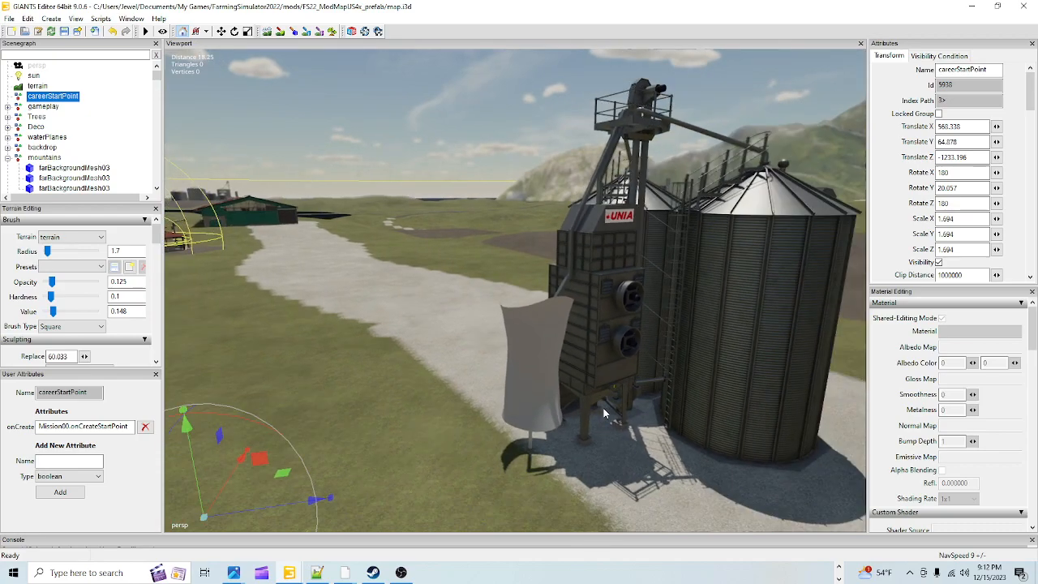
{"action": "scroll", "coordinate": [606, 384], "scroll_direction": "down", "scroll_amount": 2}
{"action": "left_click_drag", "start_coordinate": [616, 377], "coordinate": [613, 399], "text": "alt"}
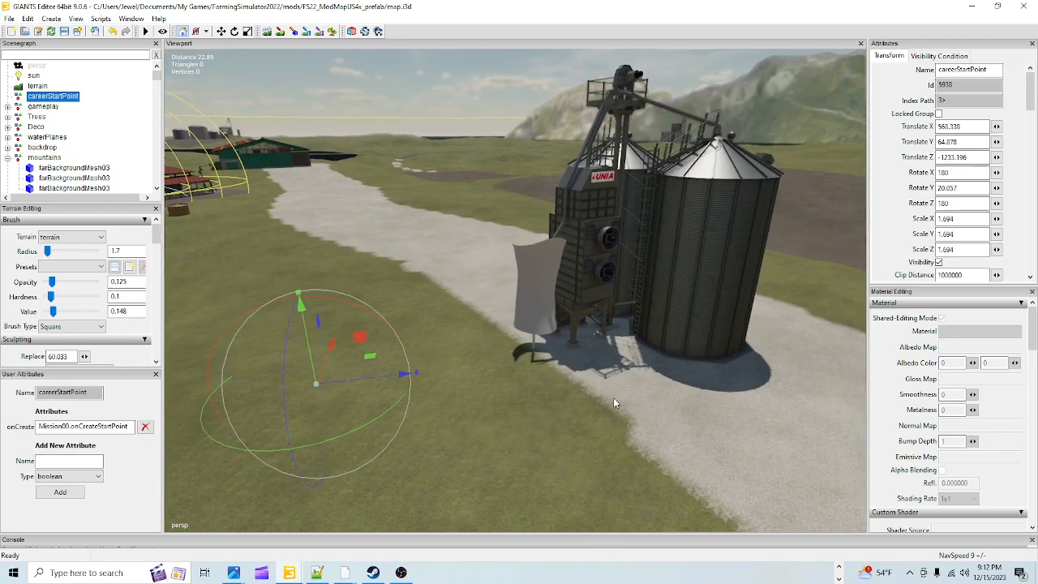
{"action": "scroll", "coordinate": [622, 404], "scroll_direction": "down", "scroll_amount": 2}
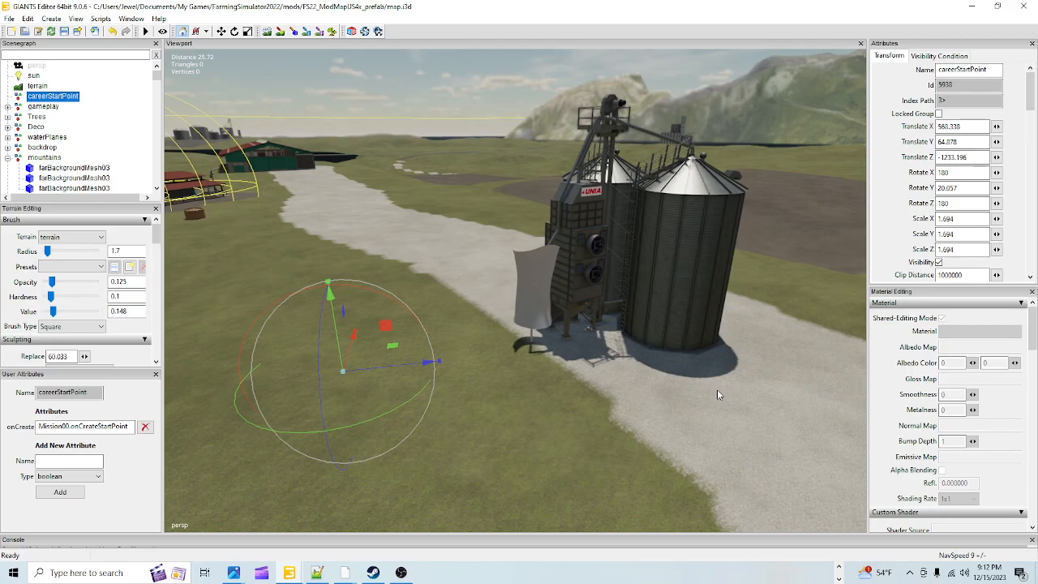
Step: Launch Farming Simulator 22 from Steam and continue from the game saves to the map selection for a new career
{"action": "left_click", "coordinate": [372, 572]}
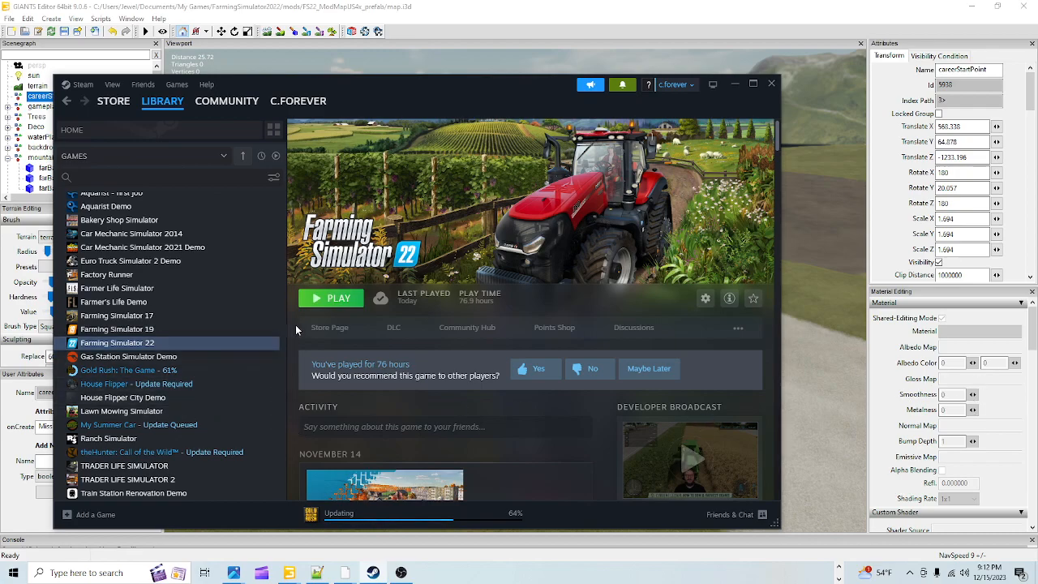
{"action": "left_click", "coordinate": [332, 302]}
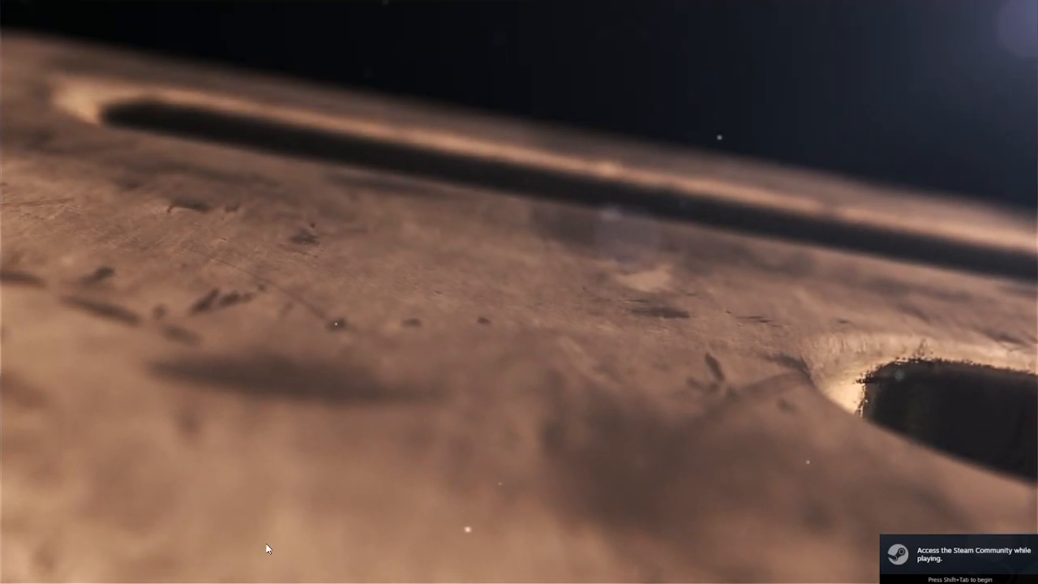
{"action": "left_click", "coordinate": [266, 540]}
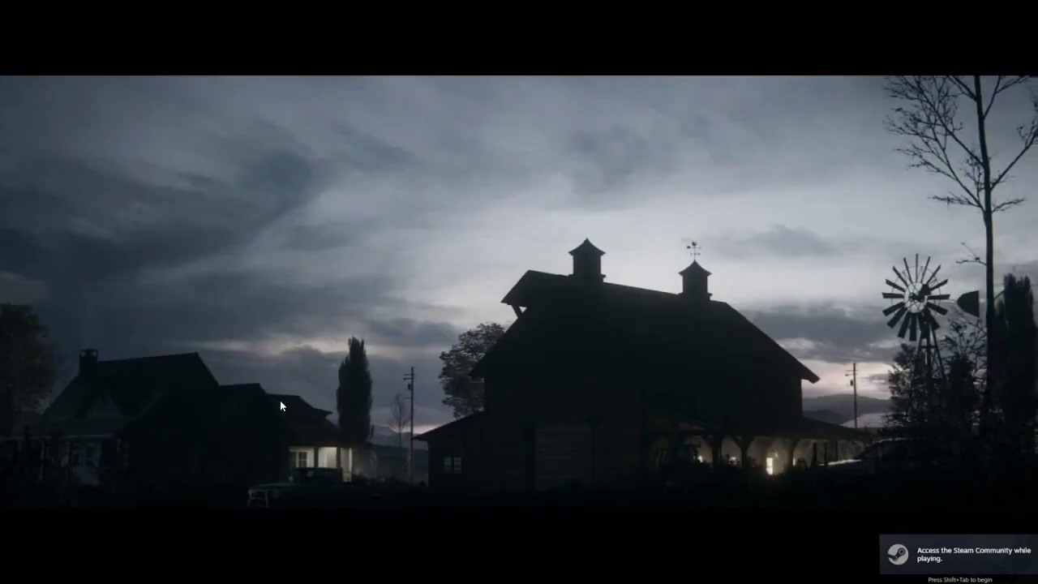
{"action": "left_click", "coordinate": [267, 537]}
{"action": "left_click", "coordinate": [168, 343]}
{"action": "scroll", "coordinate": [314, 348], "scroll_direction": "down", "scroll_amount": 14}
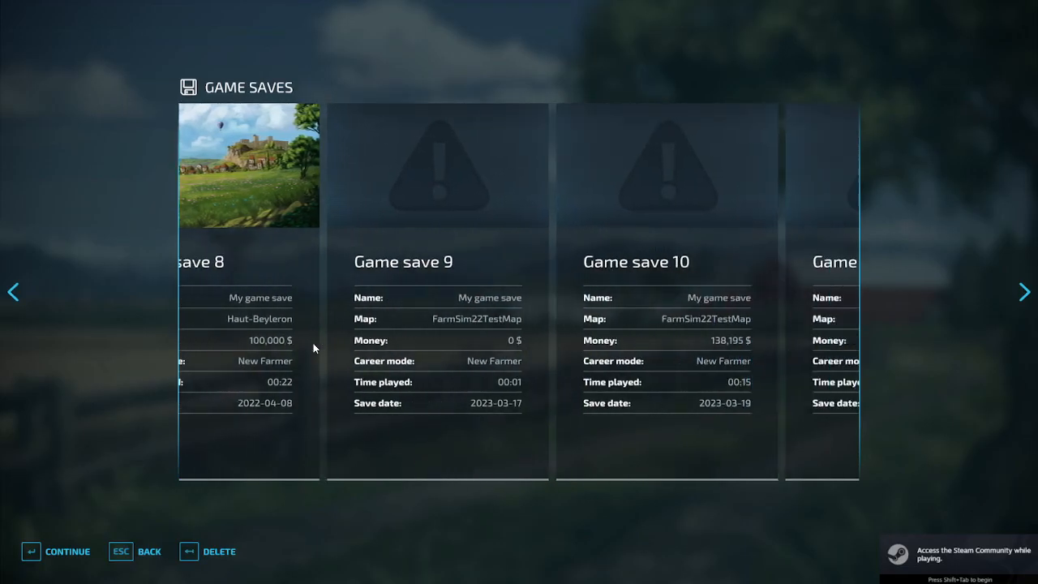
{"action": "left_click", "coordinate": [57, 557]}
{"action": "left_click", "coordinate": [57, 558]}
Step: Select Mod Map US, start the game, and confirm the default character
{"action": "scroll", "coordinate": [182, 457], "scroll_direction": "down", "scroll_amount": 4}
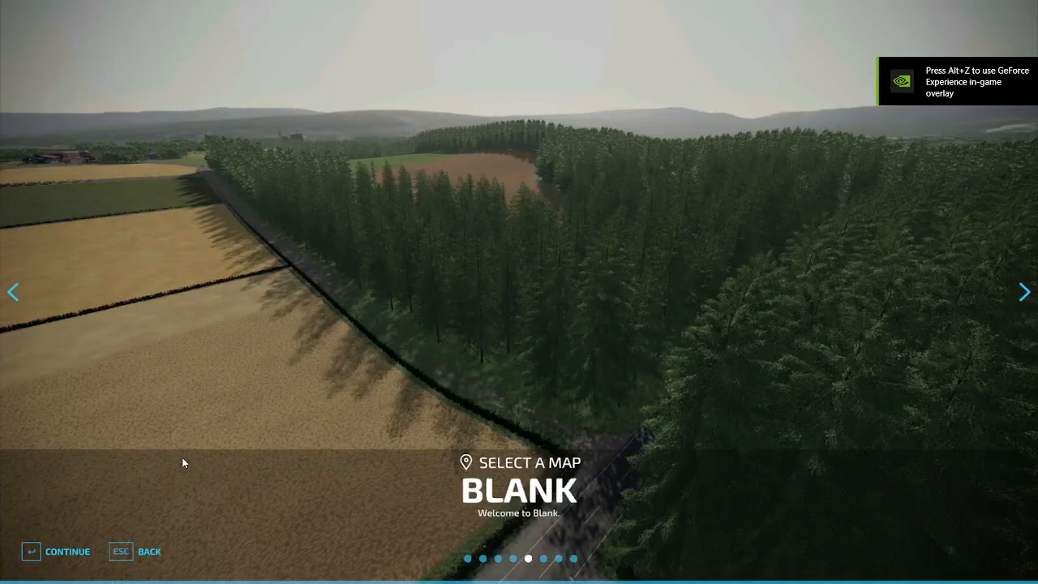
{"action": "scroll", "coordinate": [182, 457], "scroll_direction": "down", "scroll_amount": 1}
{"action": "left_click", "coordinate": [51, 554]}
{"action": "left_click", "coordinate": [51, 554]}
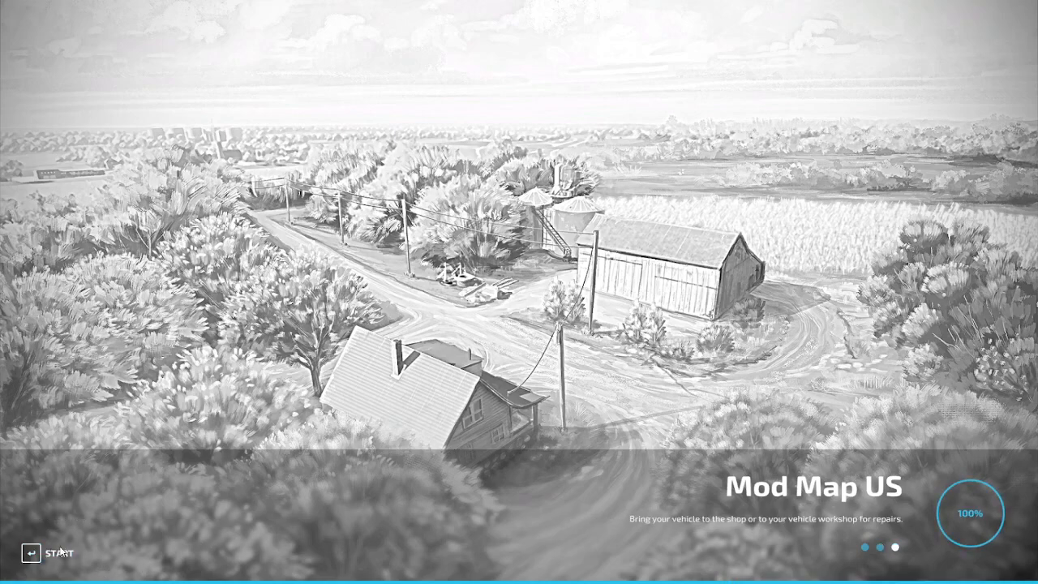
{"action": "left_click", "coordinate": [61, 552]}
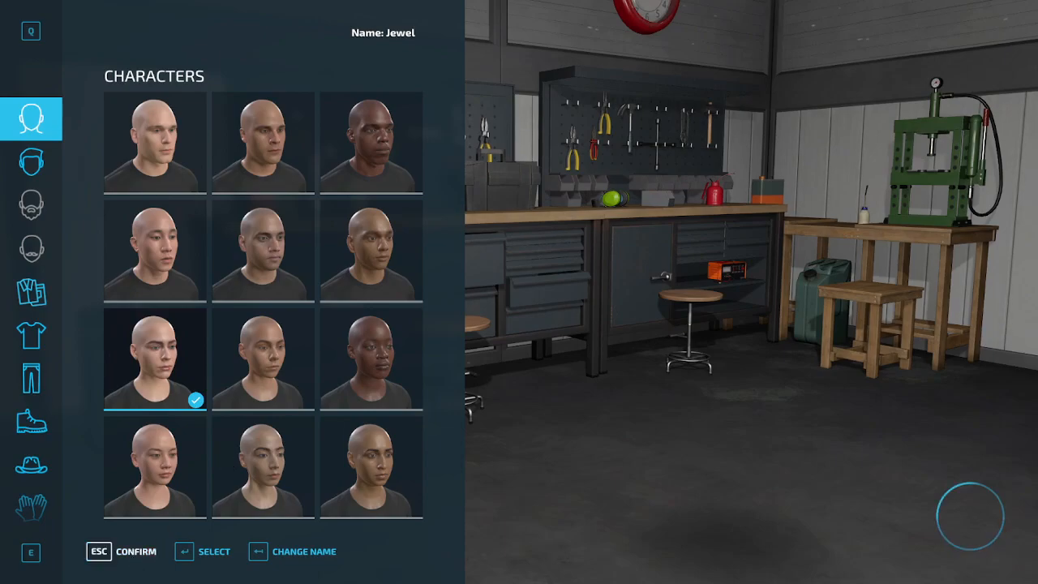
{"action": "key", "text": "Escape"}
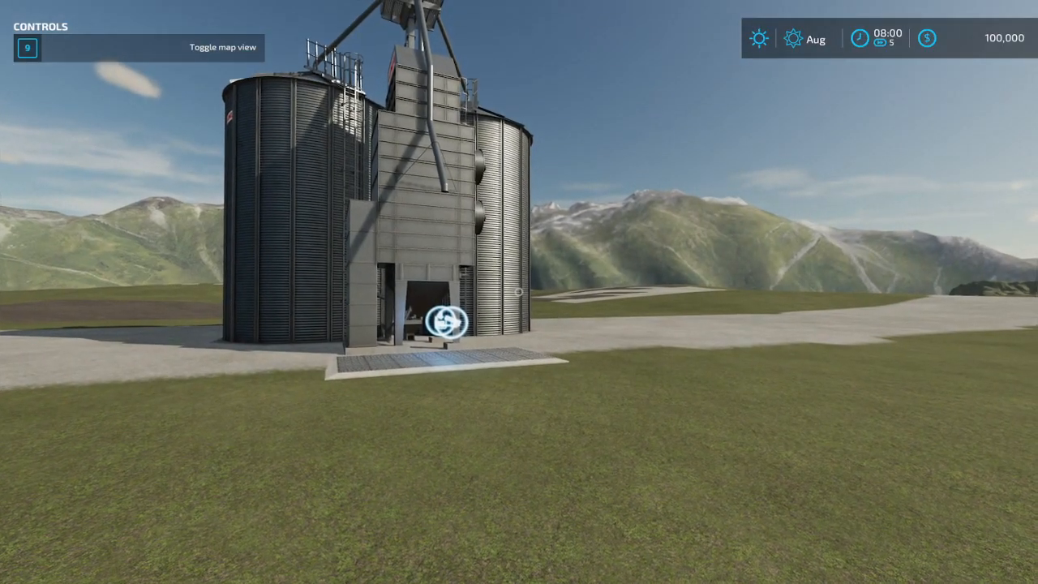
Step: Walk up to and around the Farma 400 silo in the game to check its unloading grate and trigger markers
{"action": "key", "text": "w"}
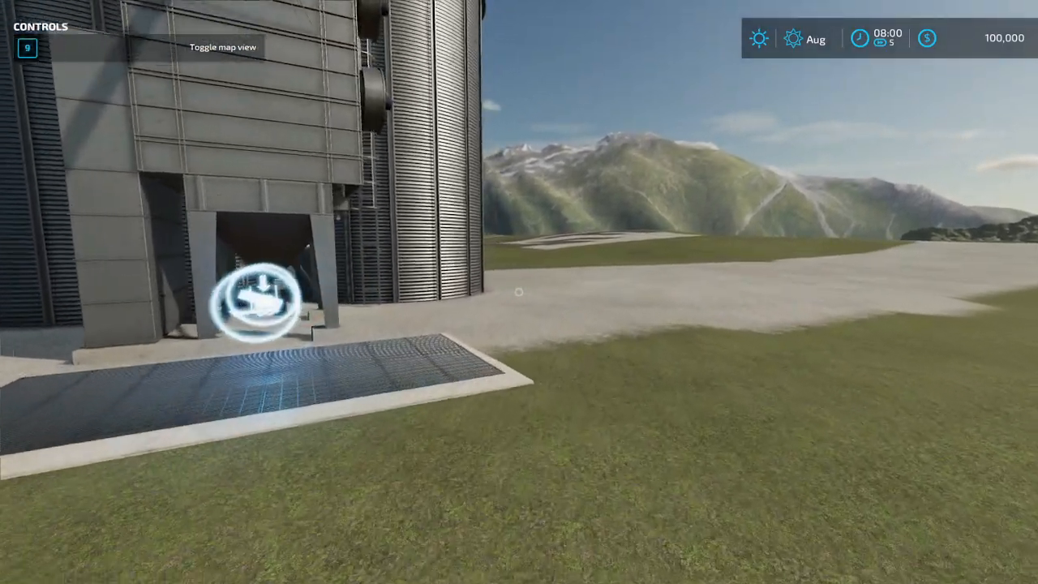
{"action": "key", "text": "w"}
{"action": "key", "text": "s"}
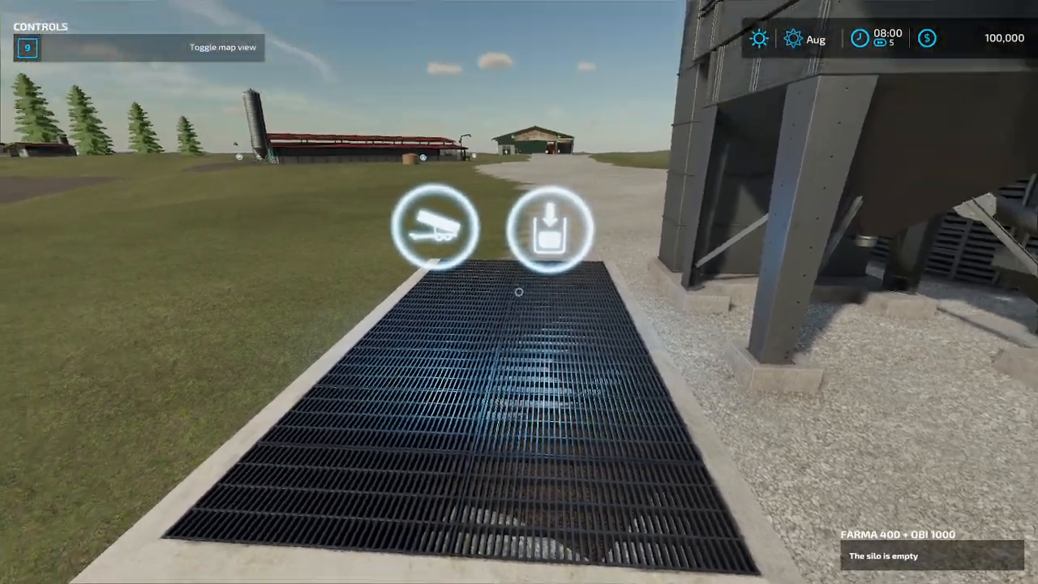
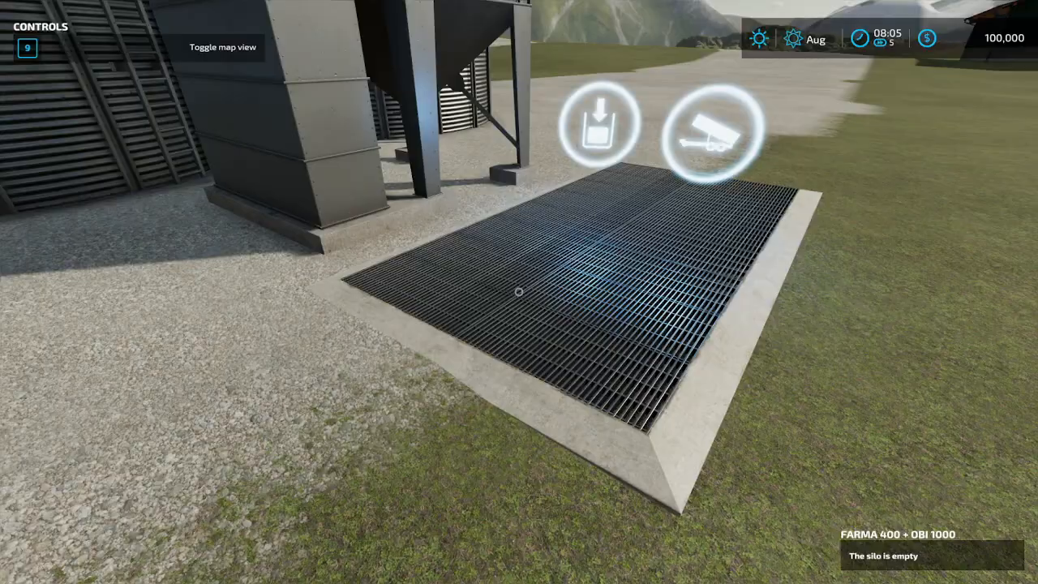
{"action": "key", "text": "d"}
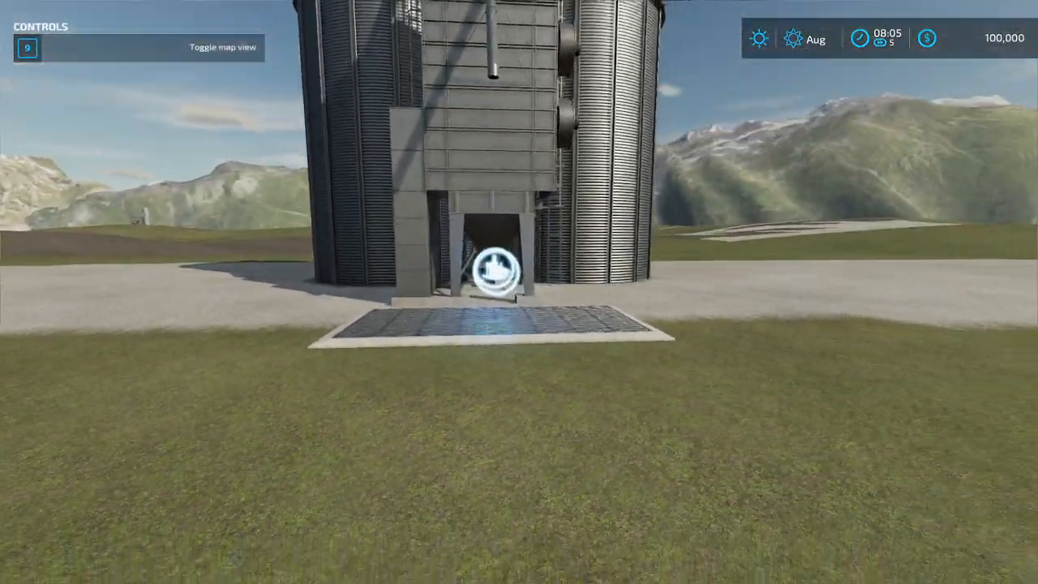
{"action": "key", "text": "d"}
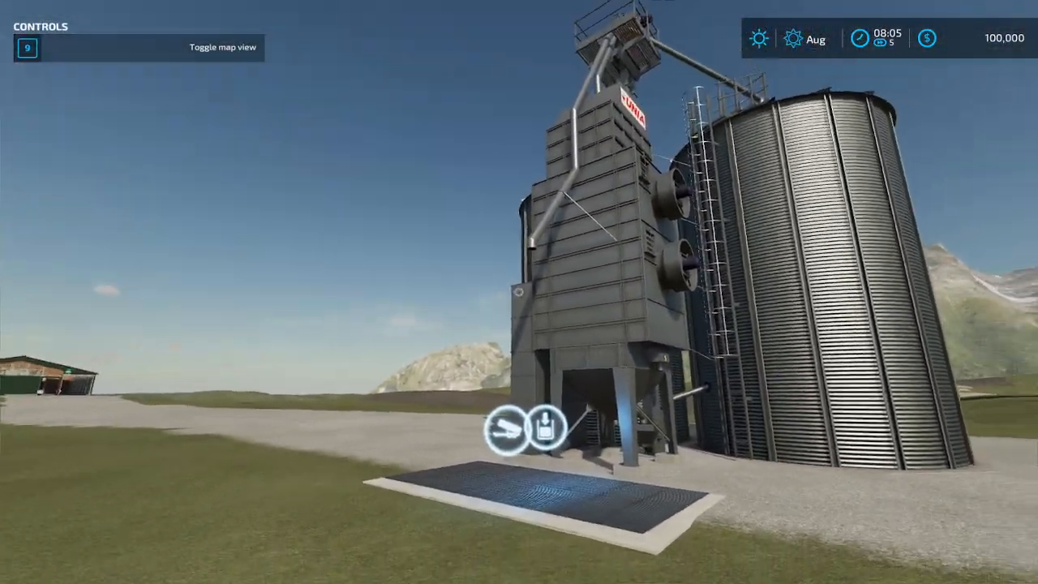
{"action": "key", "text": "w"}
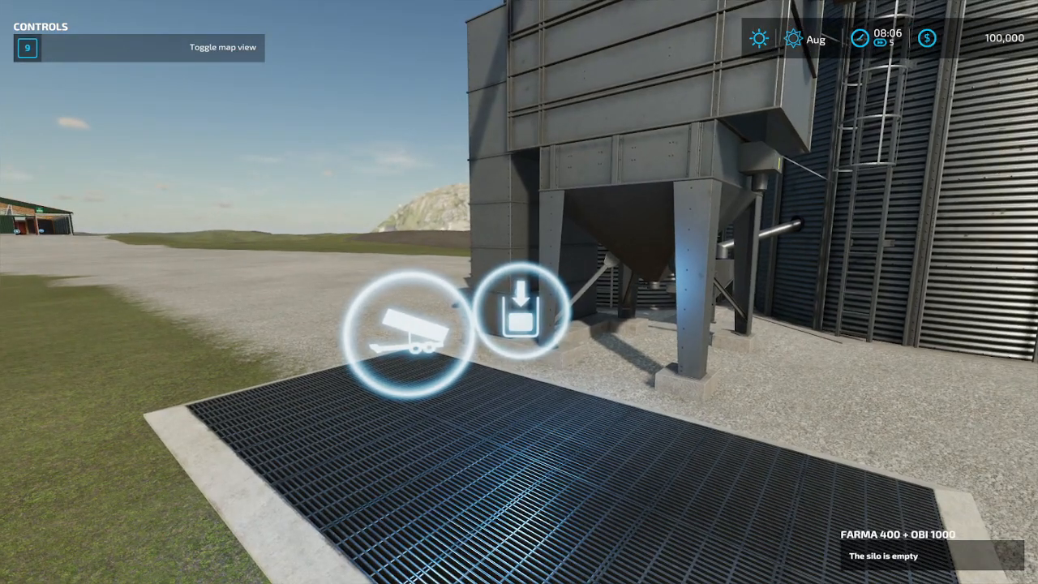
Step: Locate the Farma 400 + Obi 1000 silo on the in-game map and visit it
{"action": "key", "text": "w"}
{"action": "key", "text": "s"}
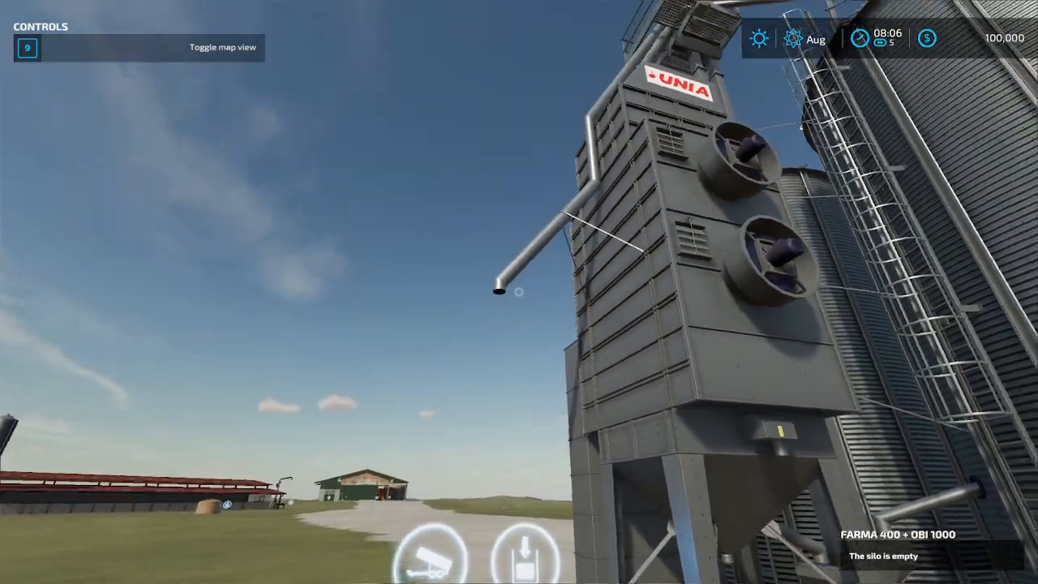
{"action": "key", "text": "Escape"}
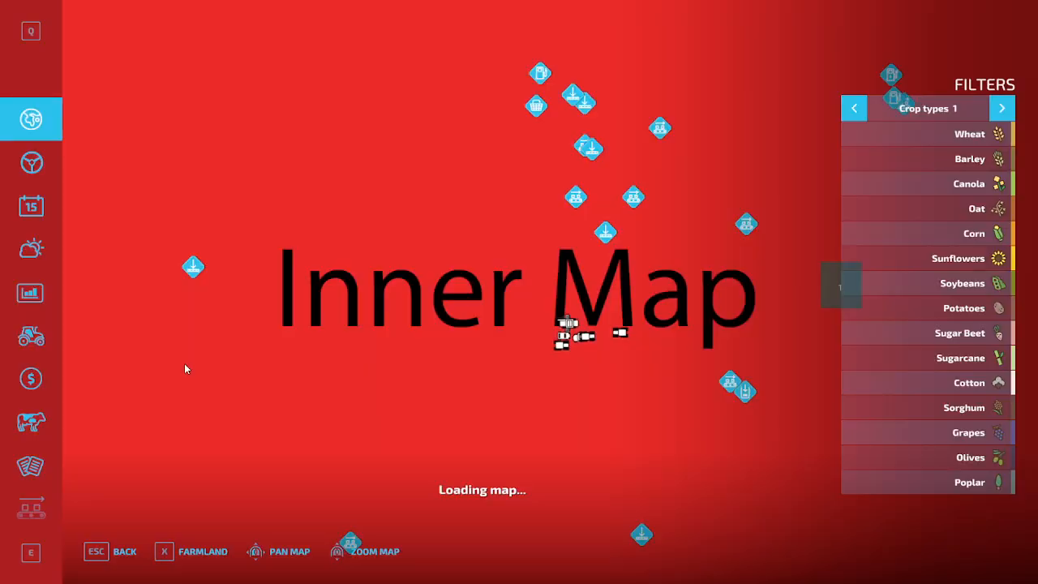
{"action": "left_click_drag", "start_coordinate": [643, 292], "coordinate": [571, 337]}
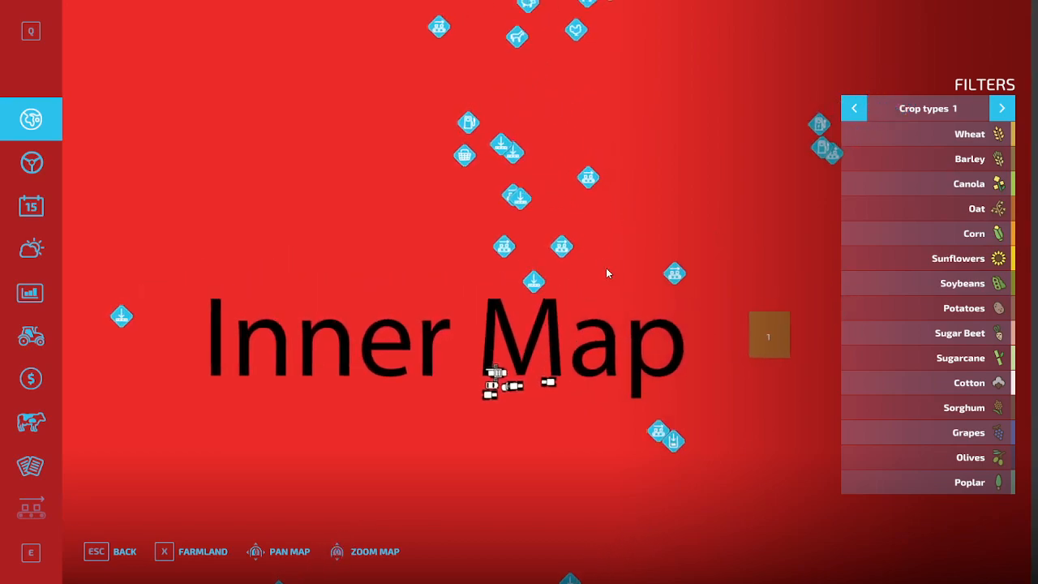
{"action": "left_click_drag", "start_coordinate": [614, 50], "coordinate": [590, 235]}
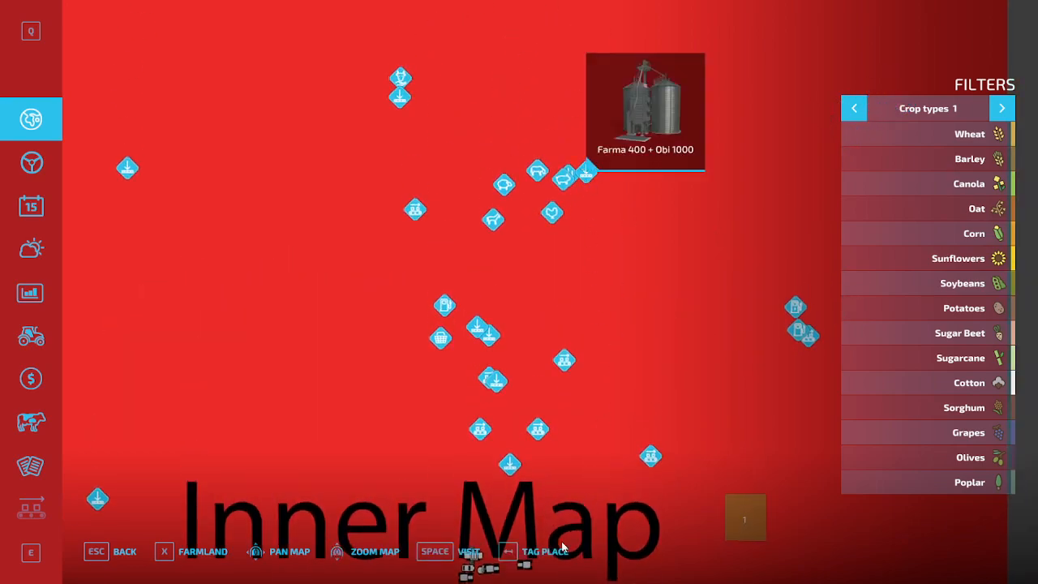
{"action": "left_click", "coordinate": [470, 551]}
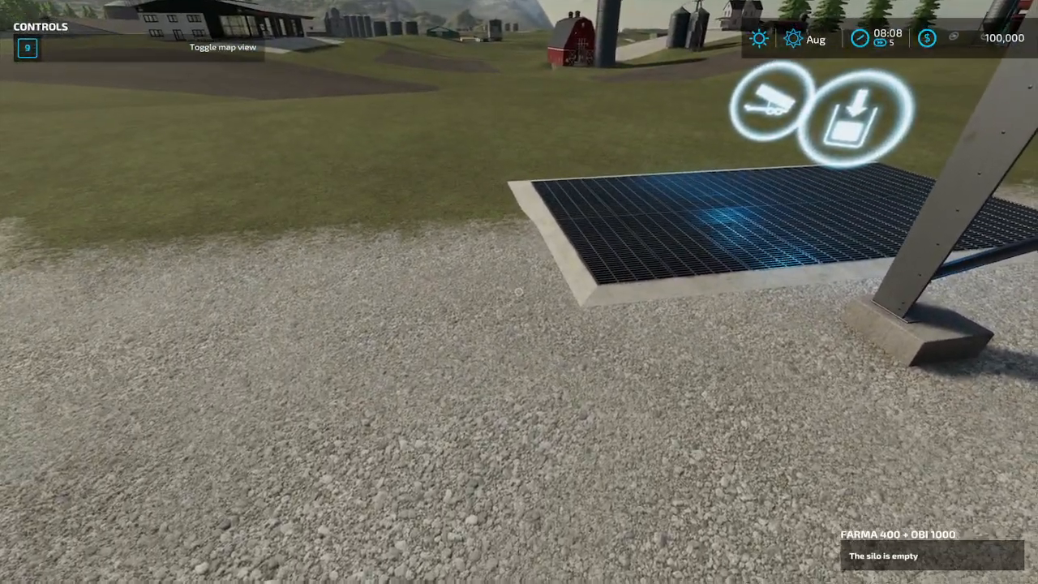
Step: Walk around the silo's unloading grate to check its trigger markers and silo information from several sides
{"action": "key", "text": "w"}
{"action": "key", "text": "w"}
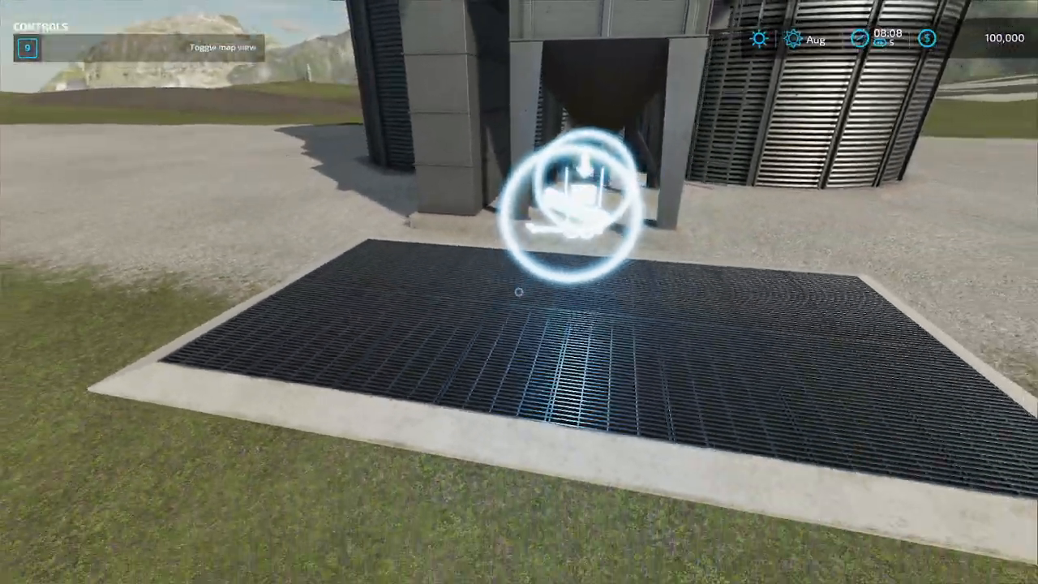
{"action": "key", "text": "d"}
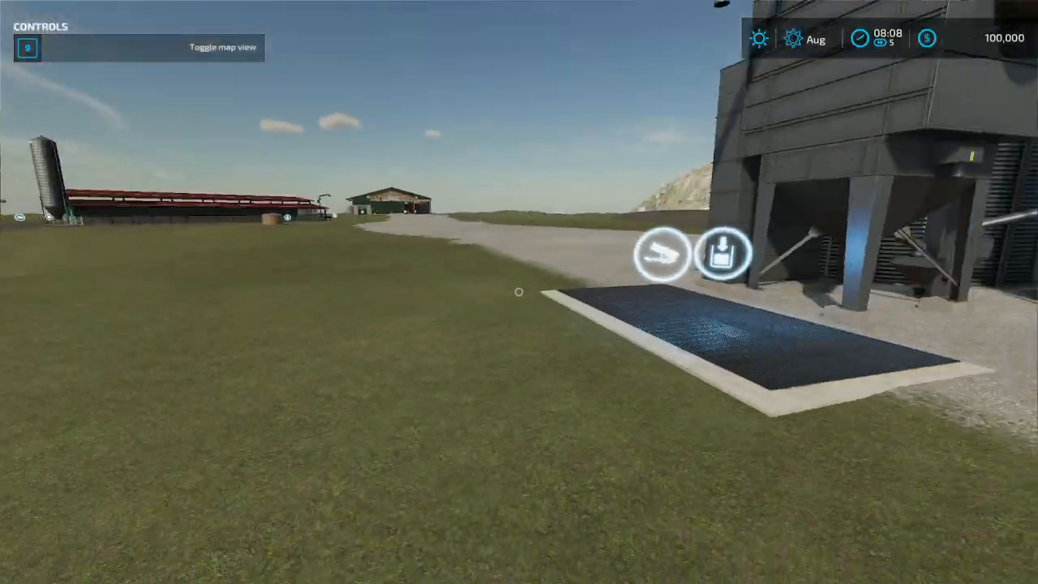
{"action": "key", "text": "w"}
{"action": "key", "text": "a"}
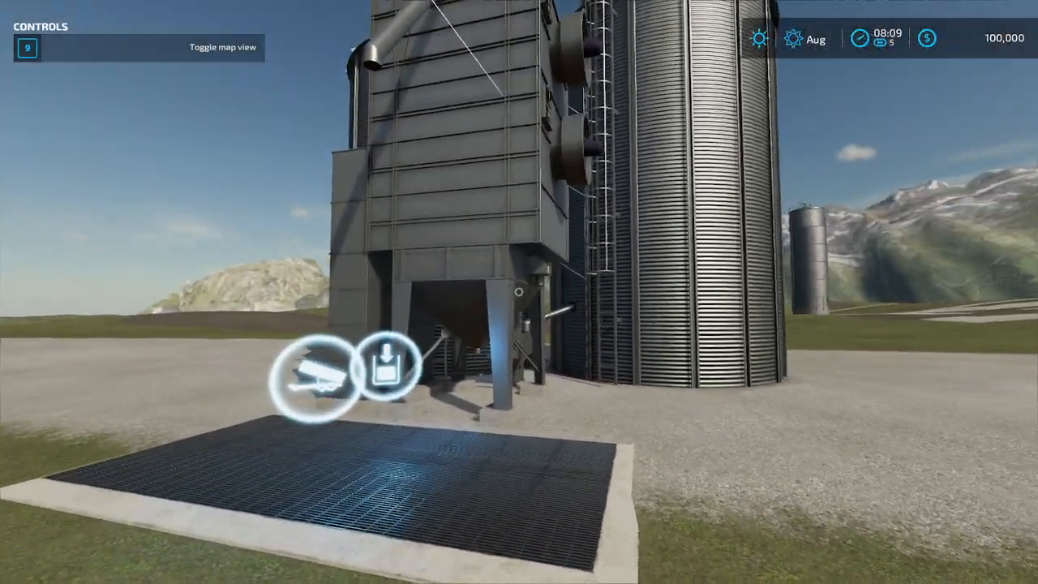
{"action": "key", "text": "s"}
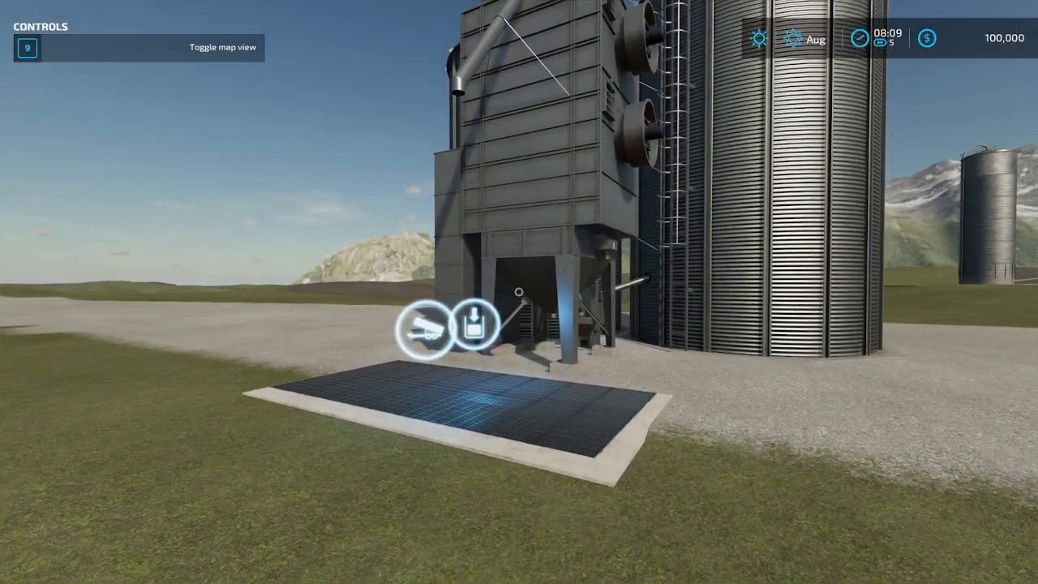
{"action": "key", "text": "w"}
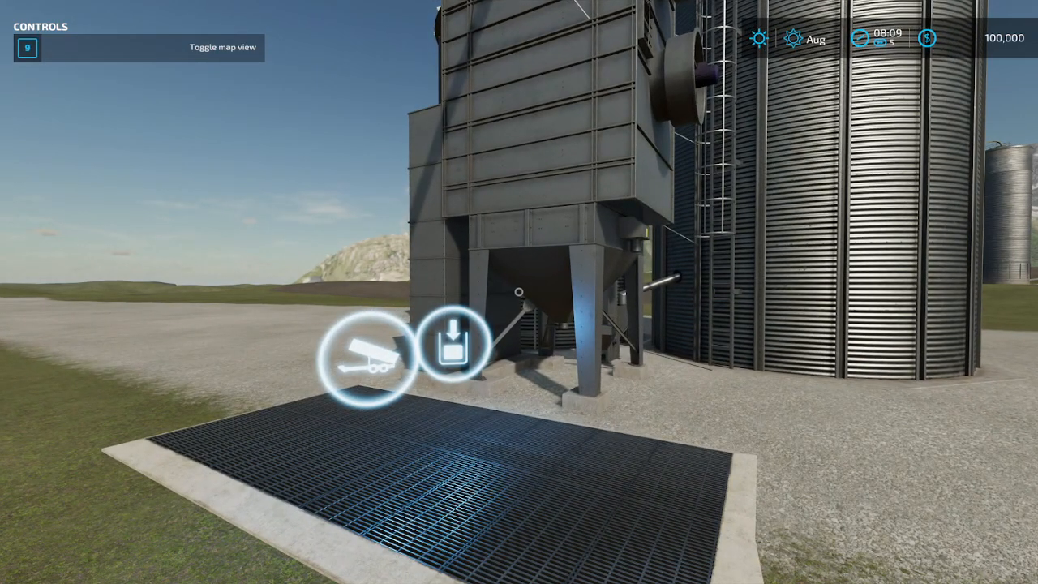
{"action": "key", "text": "d"}
{"action": "key", "text": "s"}
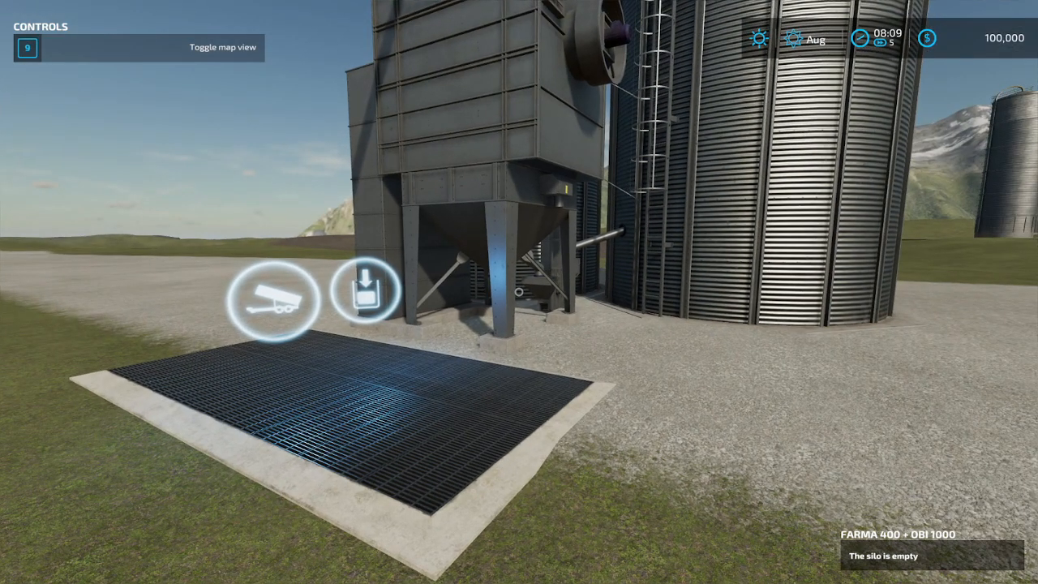
{"action": "key", "text": "a"}
{"action": "key", "text": "d"}
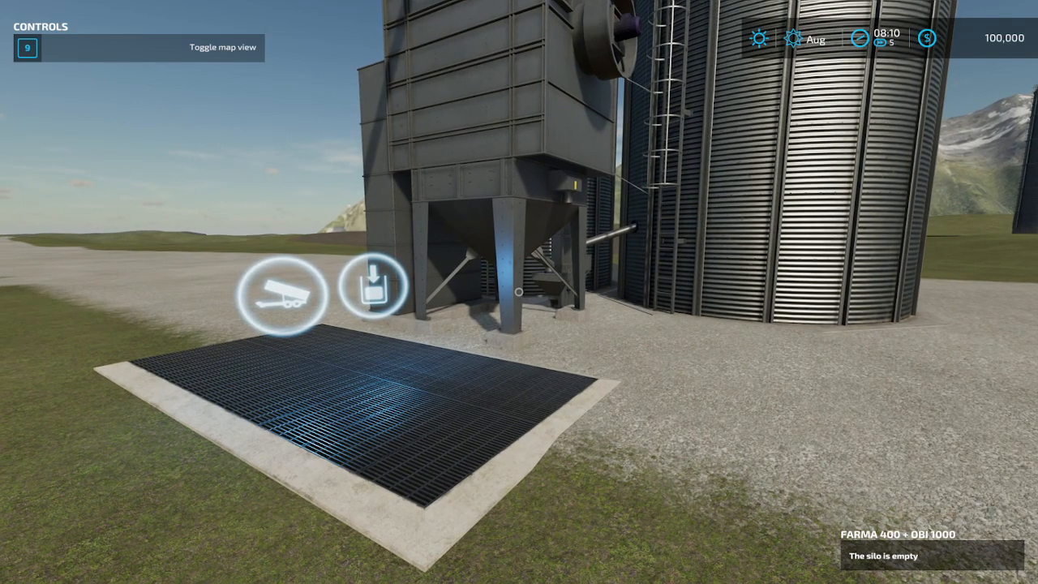
Step: Open the construction mode from the shop's other options
{"action": "key", "text": "Escape"}
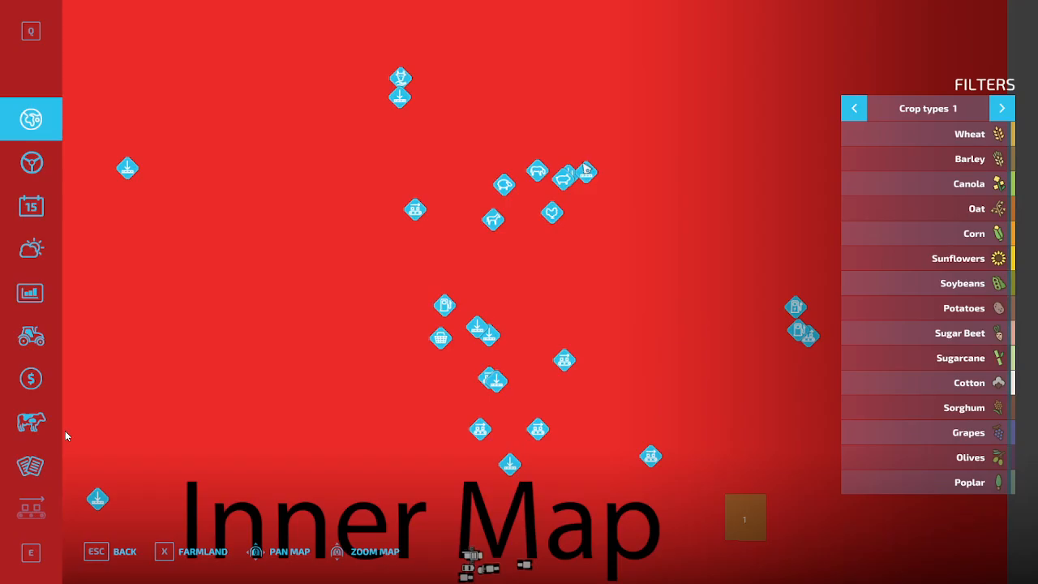
{"action": "key", "text": "Escape"}
{"action": "key", "text": "p"}
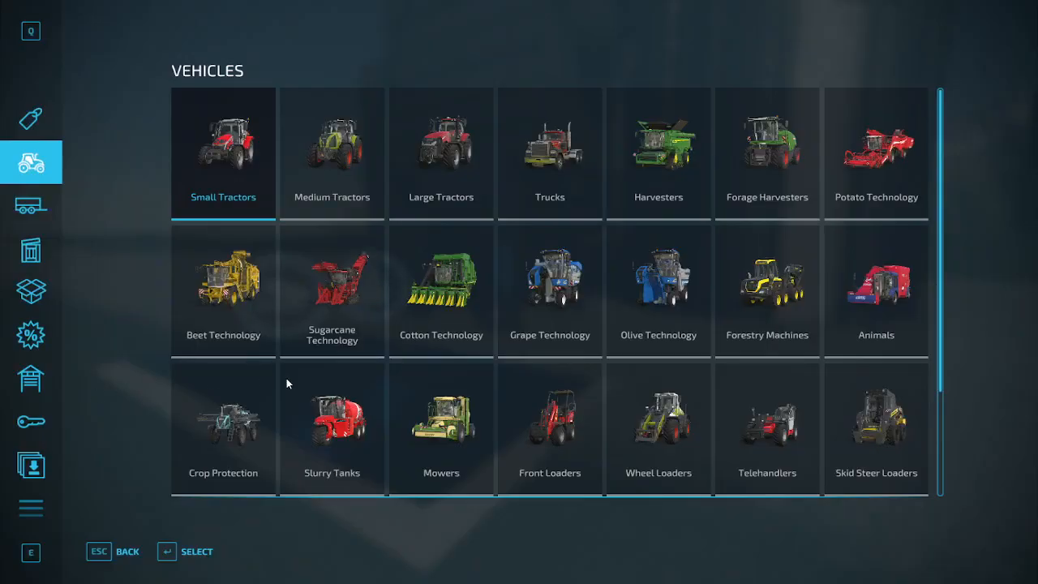
{"action": "left_click", "coordinate": [29, 507]}
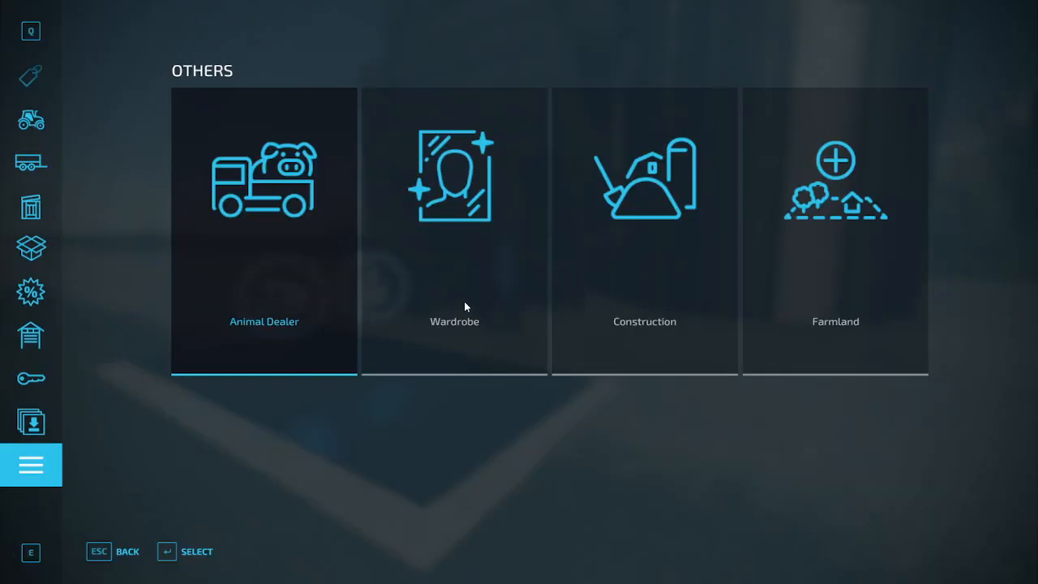
{"action": "left_click", "coordinate": [657, 288]}
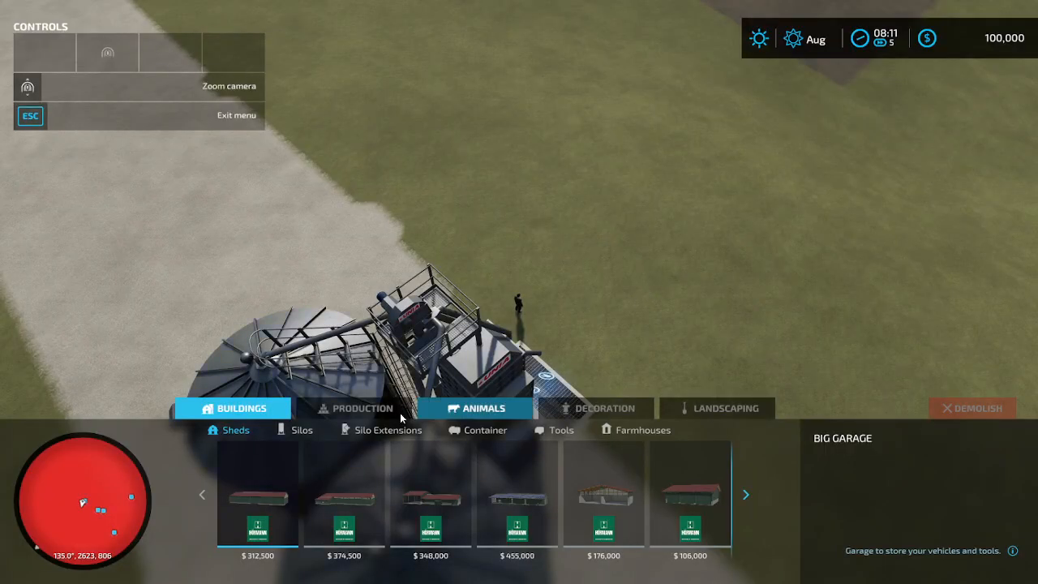
Step: Browse the silos for sale, select the Farma 400 + Obi 1000 to check its capacity, and leave construction without placing it
{"action": "left_click", "coordinate": [302, 430]}
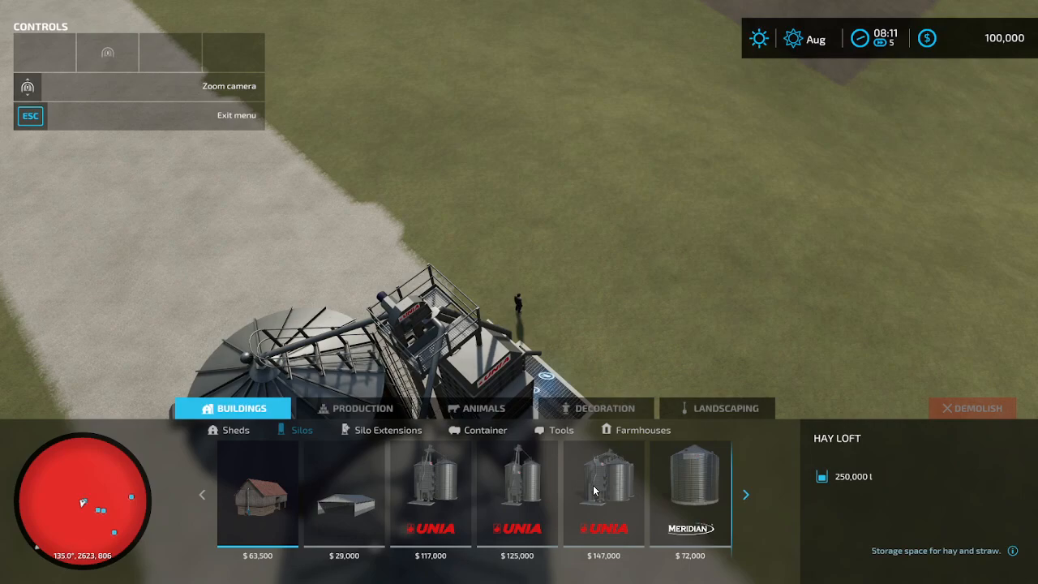
{"action": "scroll", "coordinate": [539, 501], "scroll_direction": "down", "scroll_amount": 4}
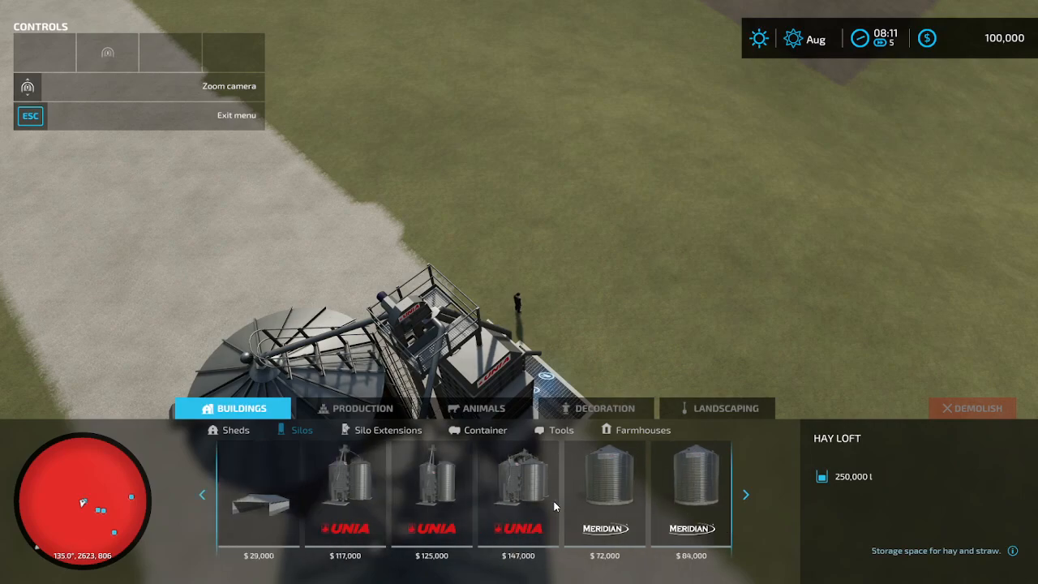
{"action": "scroll", "coordinate": [548, 503], "scroll_direction": "up", "scroll_amount": 4}
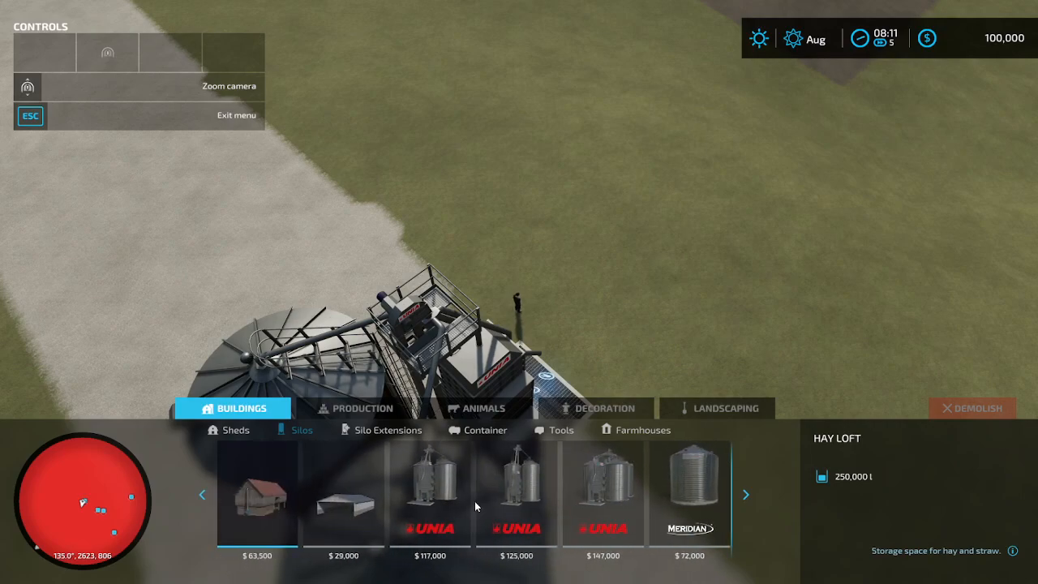
{"action": "left_click", "coordinate": [444, 500]}
{"action": "key", "text": "s"}
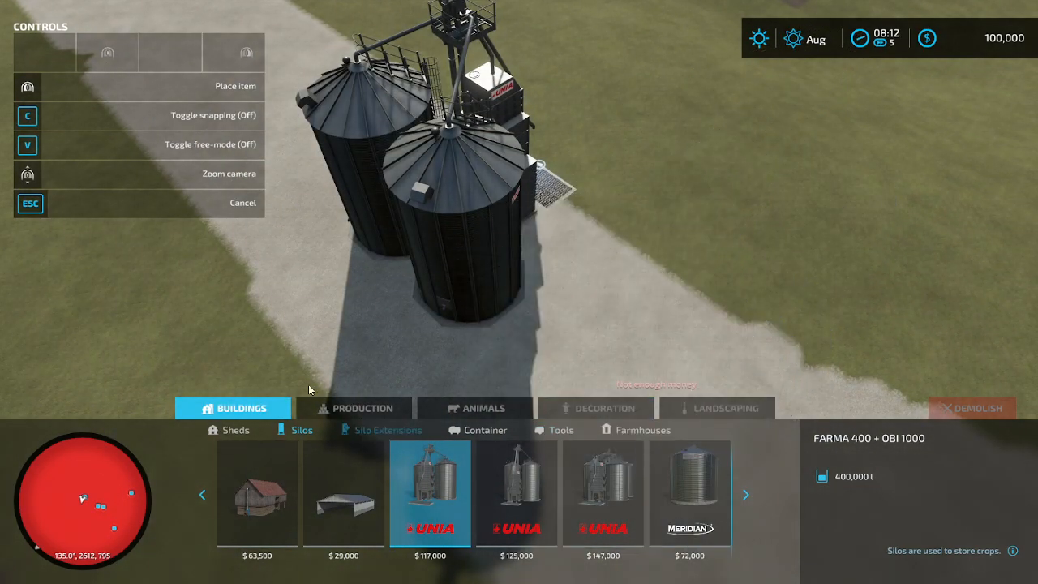
{"action": "mouse_move", "coordinate": [533, 578]}
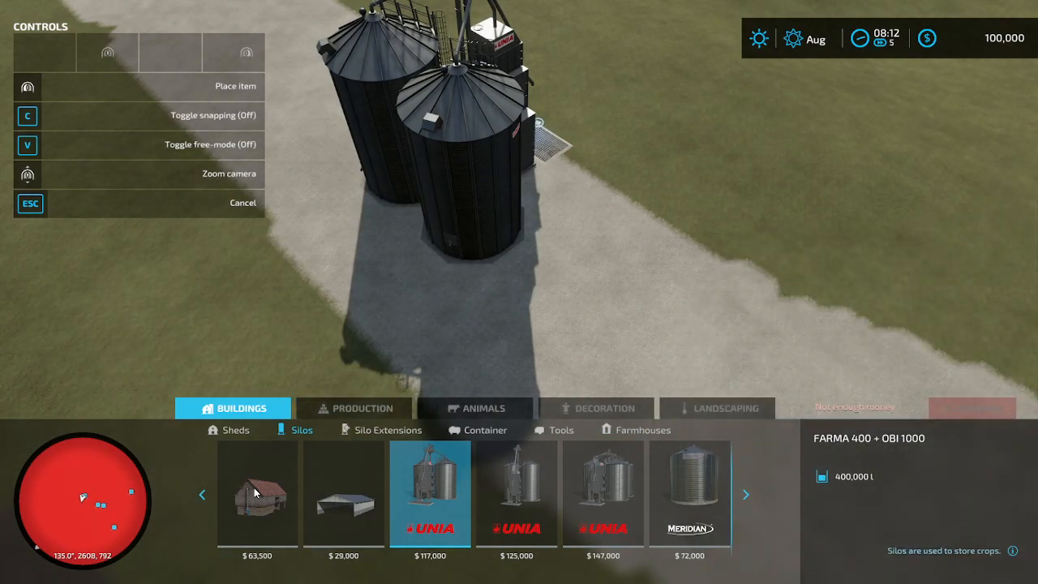
{"action": "key", "text": "Escape"}
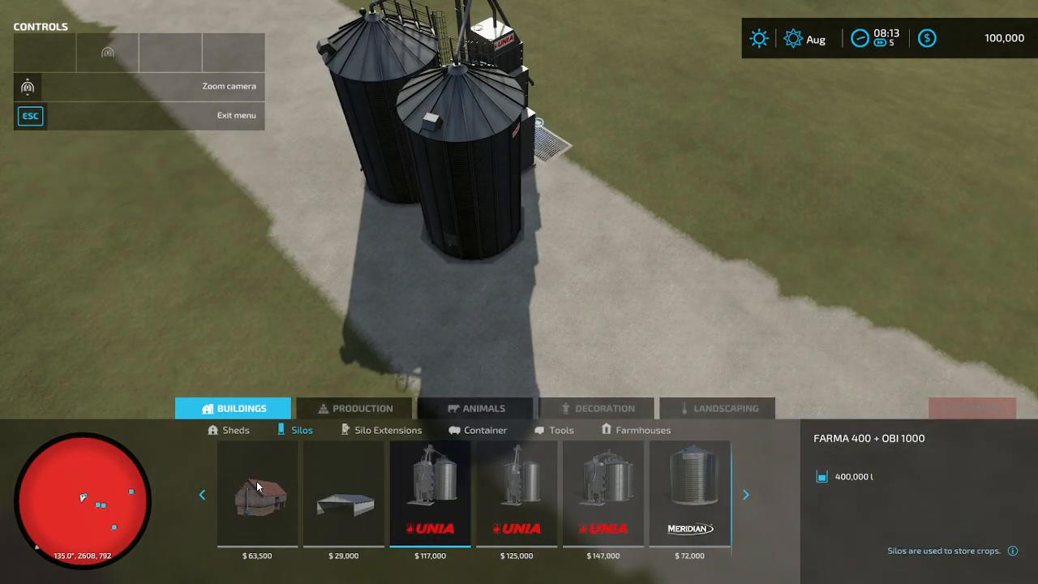
{"action": "key", "text": "Escape"}
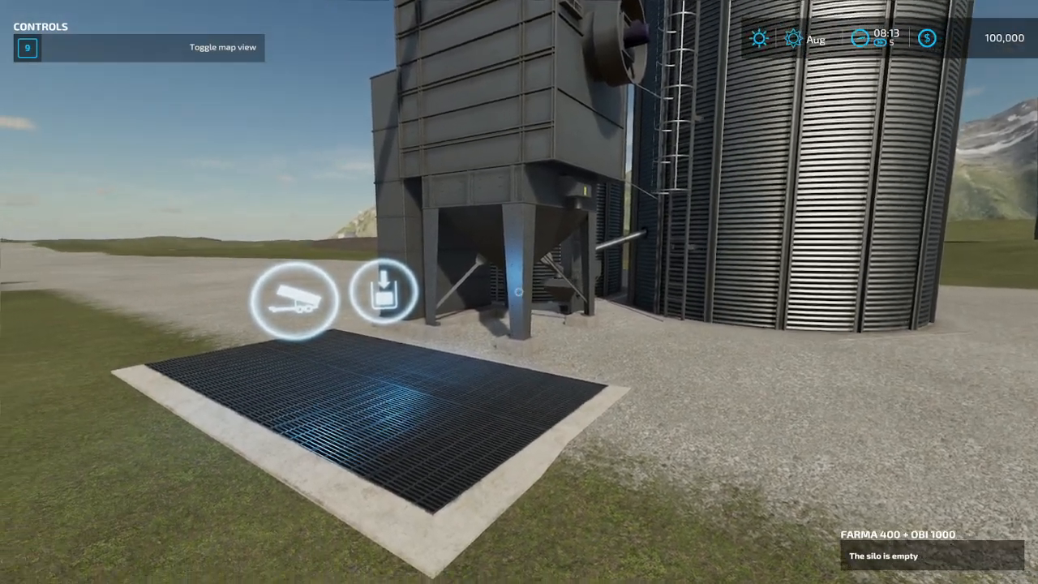
Step: Inspect the silo's dryer tower and overhead discharge pipe from a distance and from directly below
{"action": "key", "text": "s"}
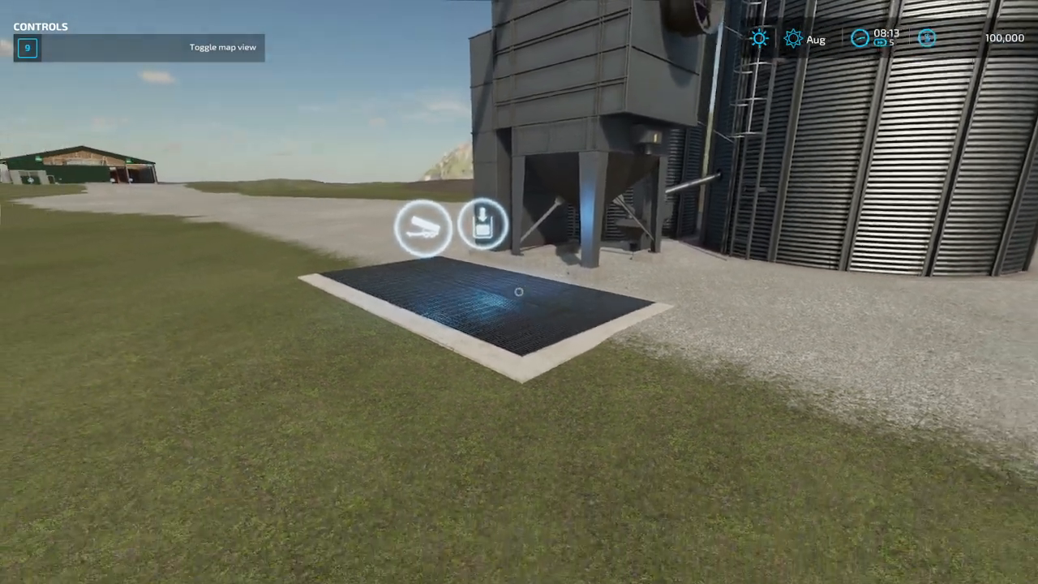
{"action": "key", "text": "s"}
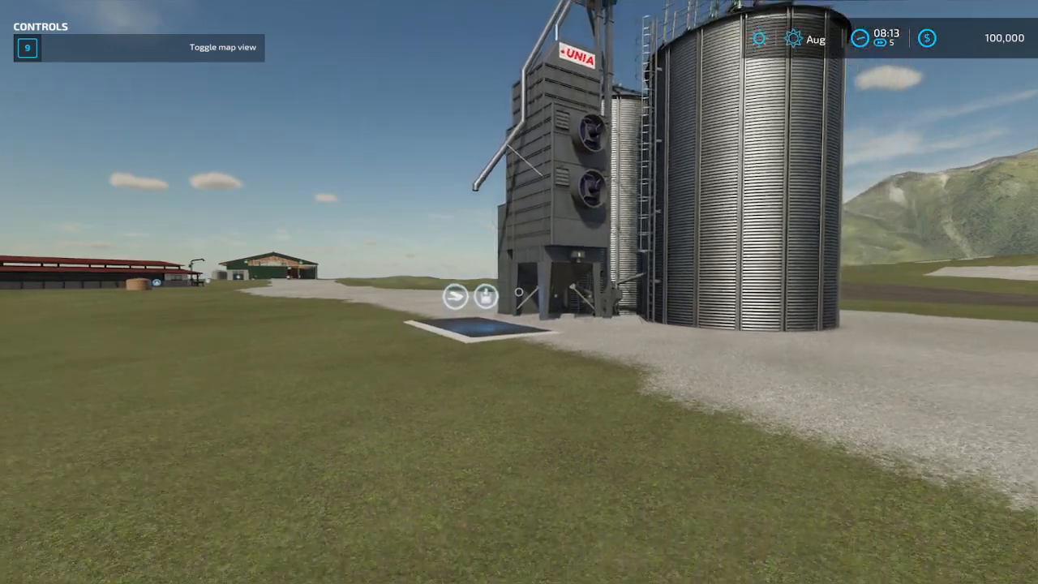
{"action": "key", "text": "w"}
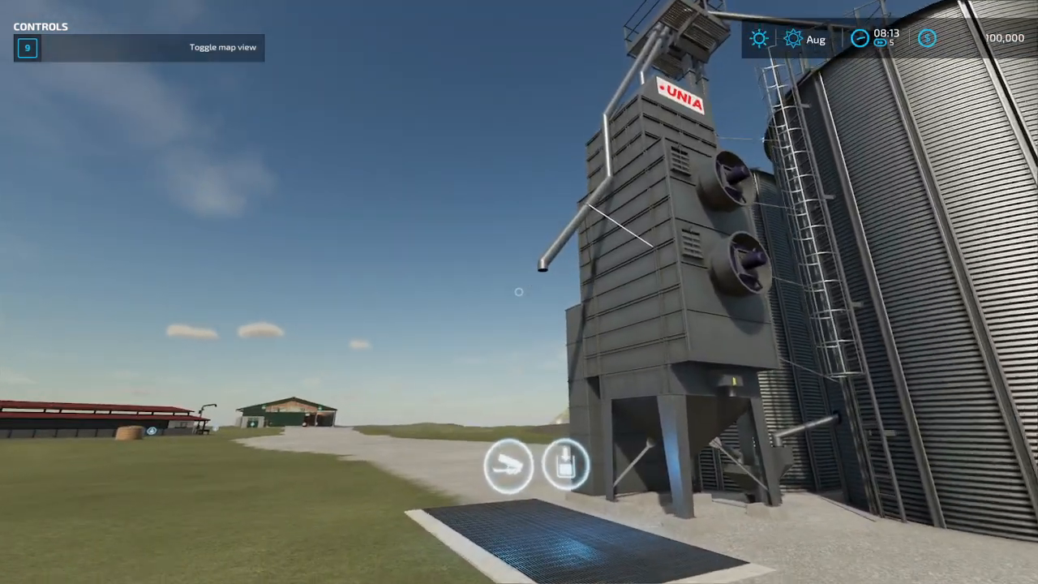
{"action": "key", "text": "w"}
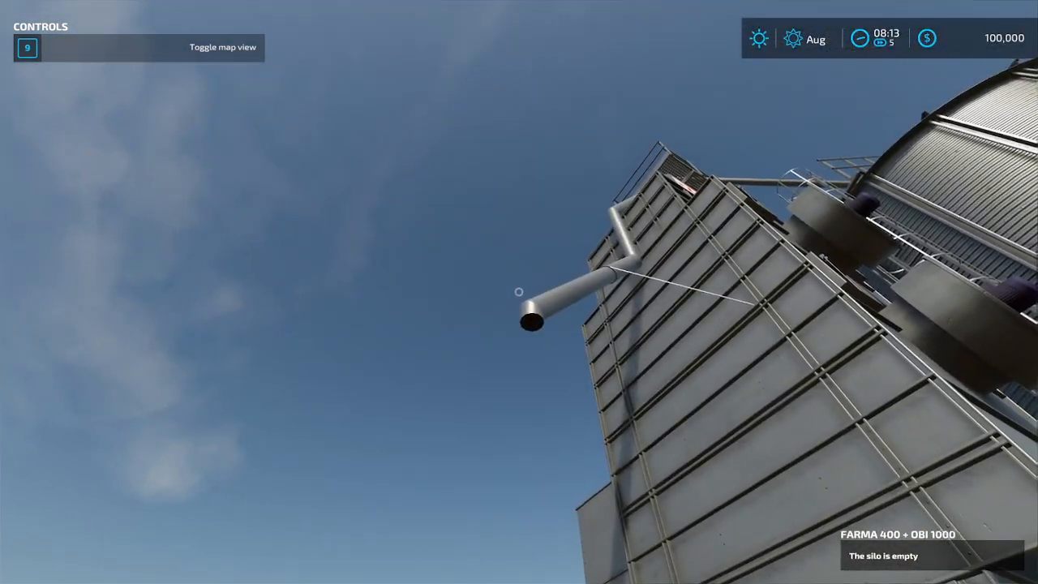
{"action": "key", "text": "s"}
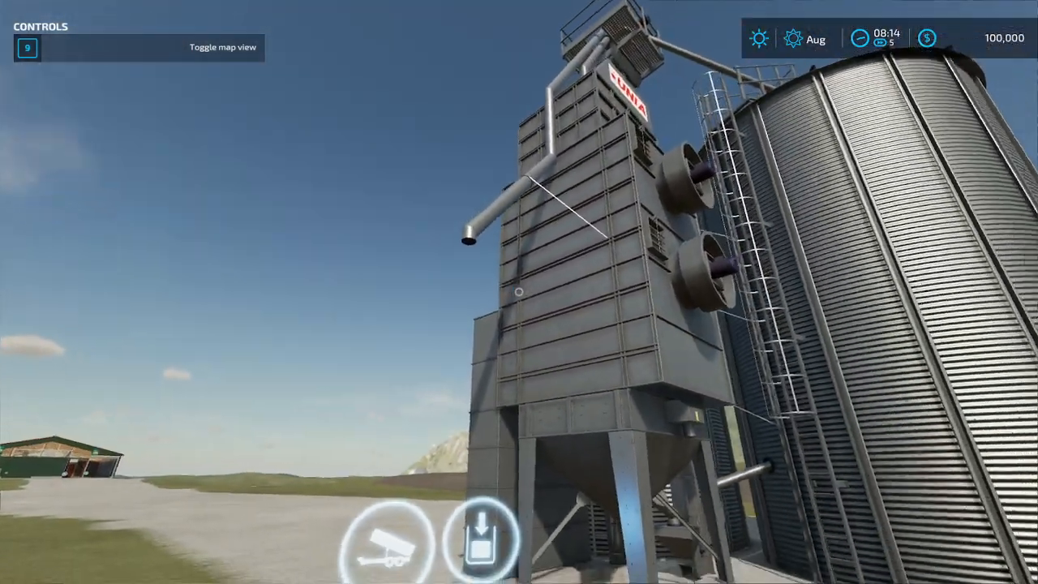
Step: End the game without saving, quit Farming Simulator 22, and return to the map in GIANTS Editor
{"action": "key", "text": "Escape"}
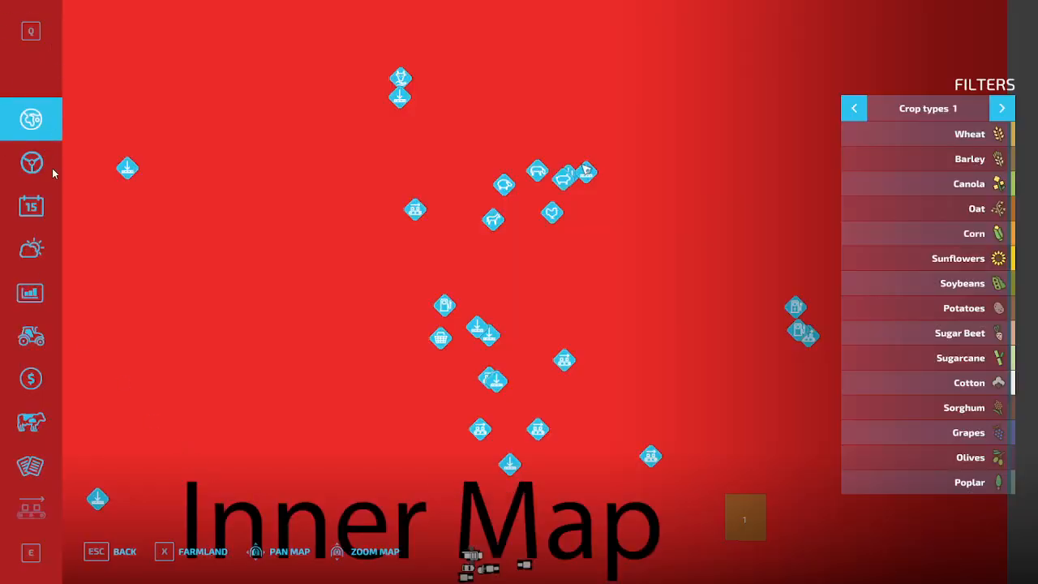
{"action": "left_click", "coordinate": [21, 208]}
{"action": "left_click", "coordinate": [316, 552]}
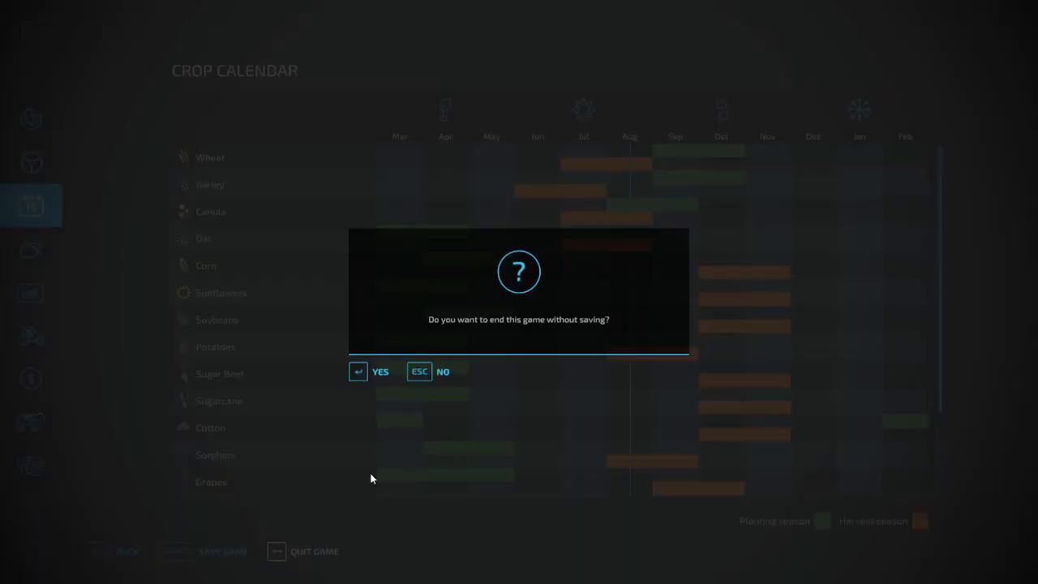
{"action": "key", "text": "Return"}
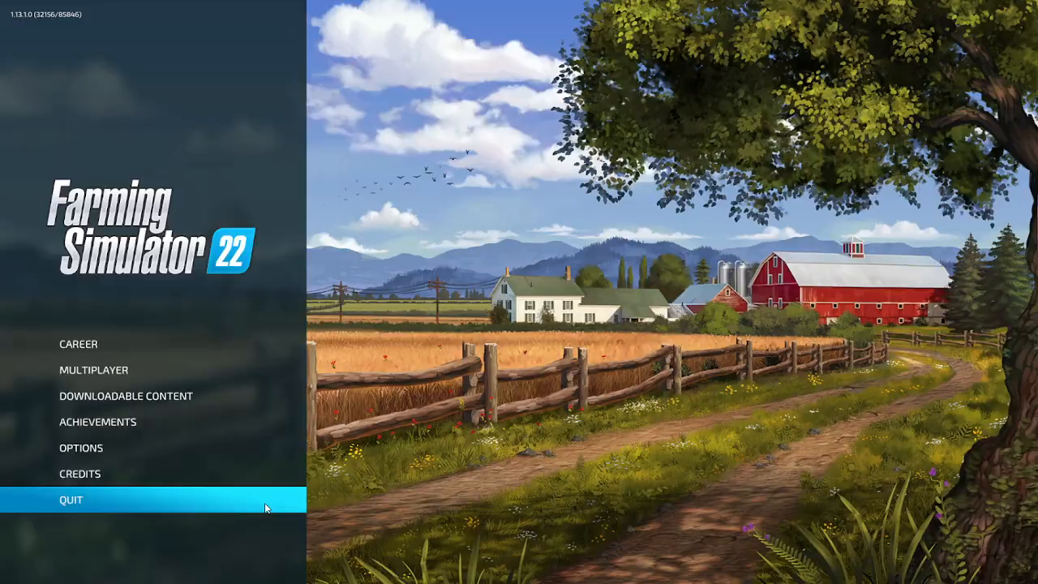
{"action": "left_click", "coordinate": [264, 503]}
{"action": "left_click", "coordinate": [661, 16]}
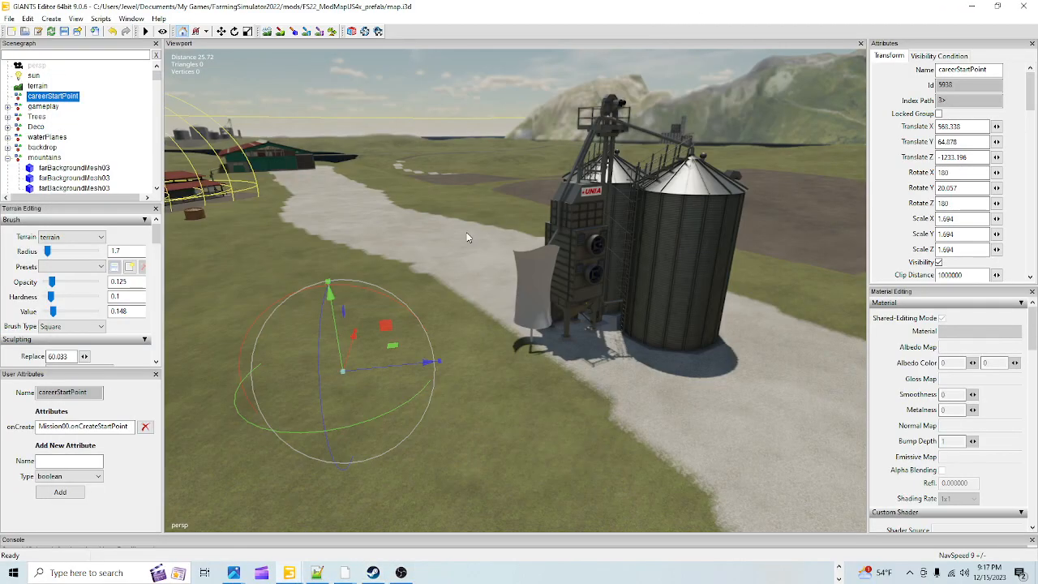
Step: Examine the silo's dryer side, discharge pipe area and the nearby career start point up close in the editor
{"action": "scroll", "coordinate": [524, 314], "scroll_direction": "up", "scroll_amount": 10}
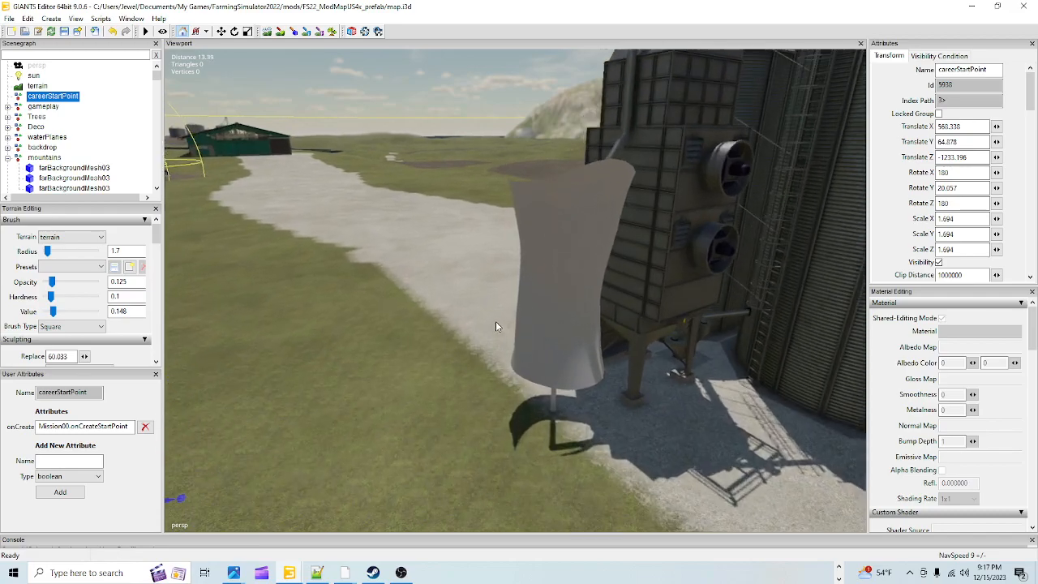
{"action": "scroll", "coordinate": [494, 321], "scroll_direction": "up", "scroll_amount": 8}
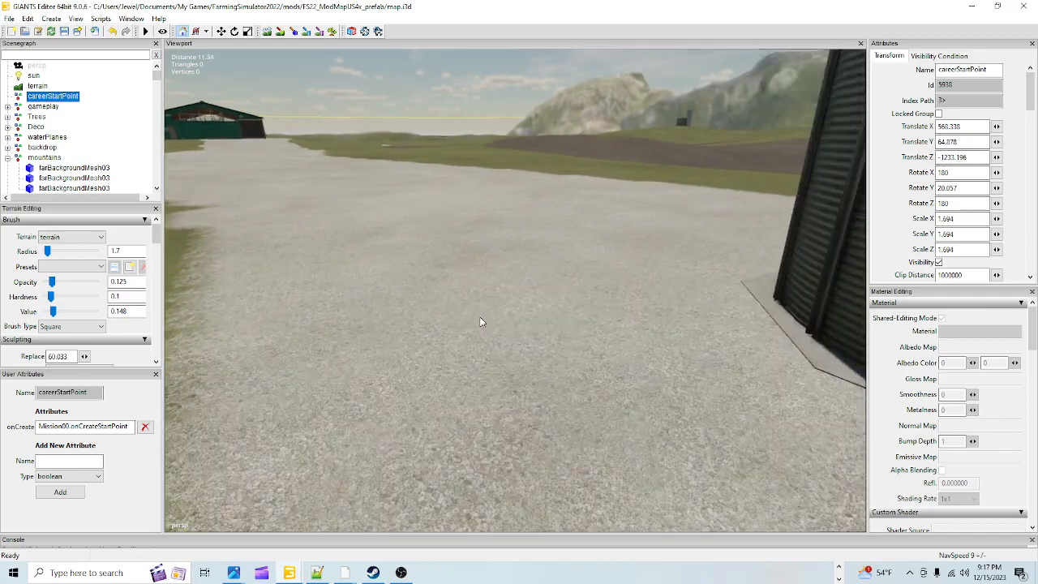
{"action": "left_click_drag", "start_coordinate": [479, 322], "coordinate": [746, 341], "text": "alt"}
{"action": "left_click_drag", "start_coordinate": [690, 303], "coordinate": [181, 343], "text": "alt"}
{"action": "scroll", "coordinate": [486, 262], "scroll_direction": "up", "scroll_amount": 8}
{"action": "scroll", "coordinate": [146, 339], "scroll_direction": "down", "scroll_amount": 4}
{"action": "left_click_drag", "start_coordinate": [357, 303], "coordinate": [465, 384], "text": "alt"}
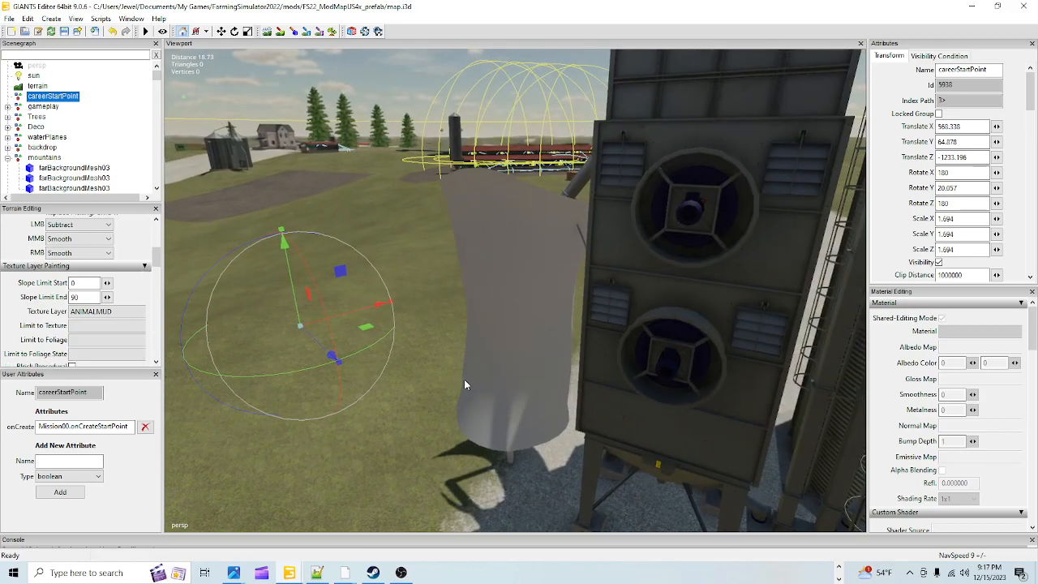
Step: View the silo from above and locate the expanded uniaFarma400 group in the scenegraph
{"action": "left_click_drag", "start_coordinate": [535, 347], "coordinate": [533, 282], "text": "alt"}
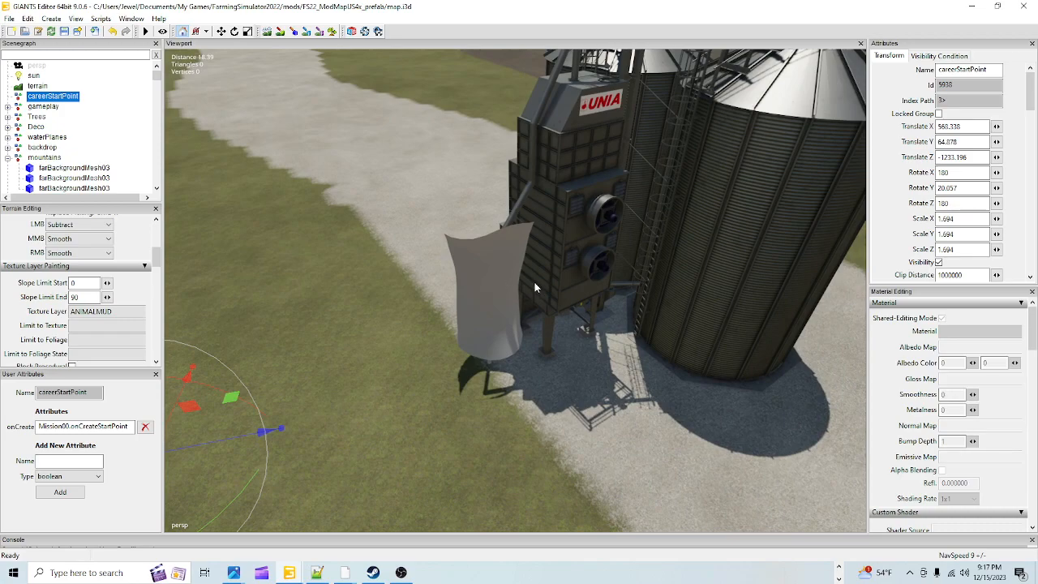
{"action": "scroll", "coordinate": [53, 166], "scroll_direction": "down", "scroll_amount": 2}
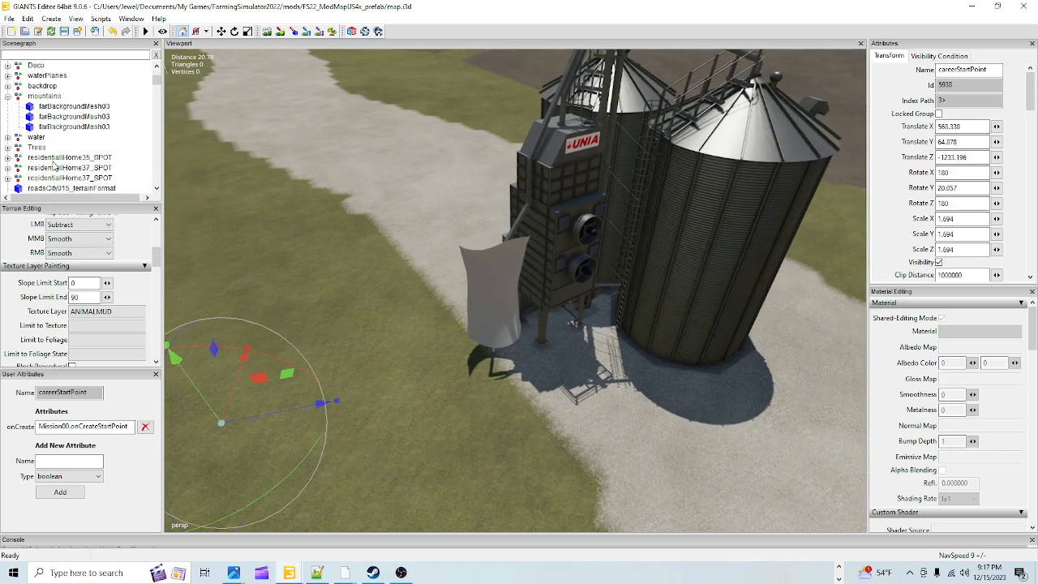
{"action": "scroll", "coordinate": [68, 176], "scroll_direction": "down", "scroll_amount": 4}
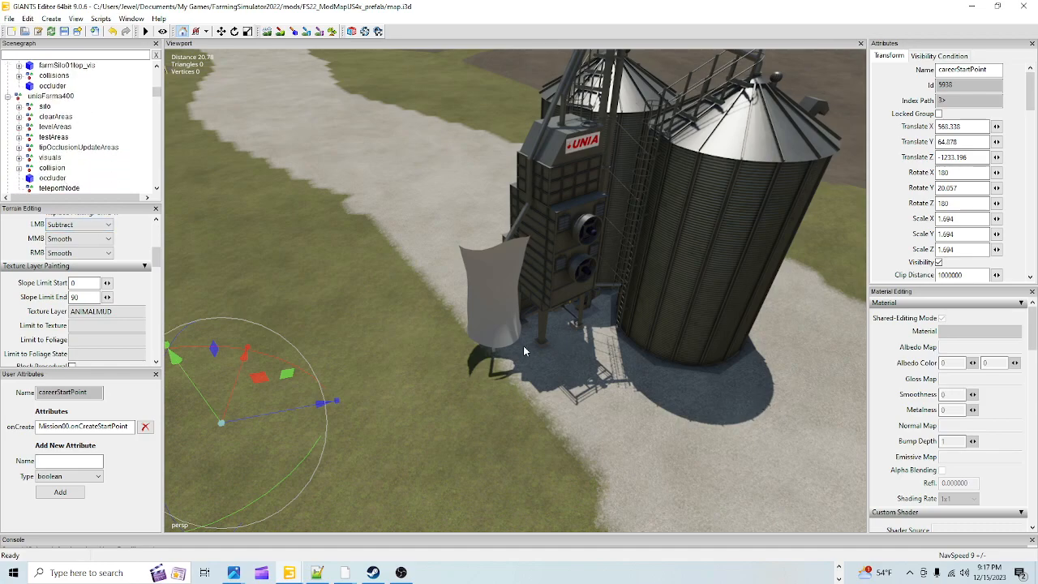
Step: Examine the grey funnel-shaped mesh under the silo's discharge pipe and the ground beneath it up close
{"action": "scroll", "coordinate": [404, 288], "scroll_direction": "up", "scroll_amount": 3}
{"action": "left_click_drag", "start_coordinate": [466, 351], "coordinate": [780, 56], "text": "alt"}
{"action": "scroll", "coordinate": [516, 406], "scroll_direction": "up", "scroll_amount": 3}
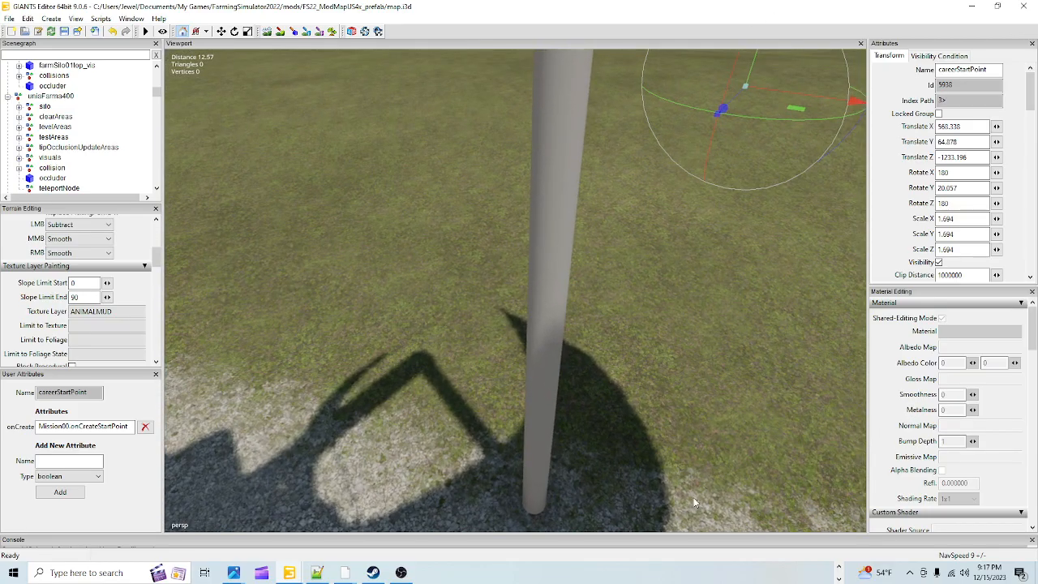
{"action": "scroll", "coordinate": [586, 397], "scroll_direction": "down", "scroll_amount": 3}
{"action": "left_click_drag", "start_coordinate": [580, 394], "coordinate": [390, 432], "text": "alt"}
{"action": "scroll", "coordinate": [607, 364], "scroll_direction": "up", "scroll_amount": 3}
{"action": "scroll", "coordinate": [391, 414], "scroll_direction": "down", "scroll_amount": 3}
{"action": "scroll", "coordinate": [391, 432], "scroll_direction": "down", "scroll_amount": 2}
Step: Survey the surrounding farm buildings and the silo from several sides, and clear the careerStartPoint selection
{"action": "left_click_drag", "start_coordinate": [541, 446], "coordinate": [1022, 371], "text": "alt"}
{"action": "scroll", "coordinate": [547, 414], "scroll_direction": "down", "scroll_amount": 5}
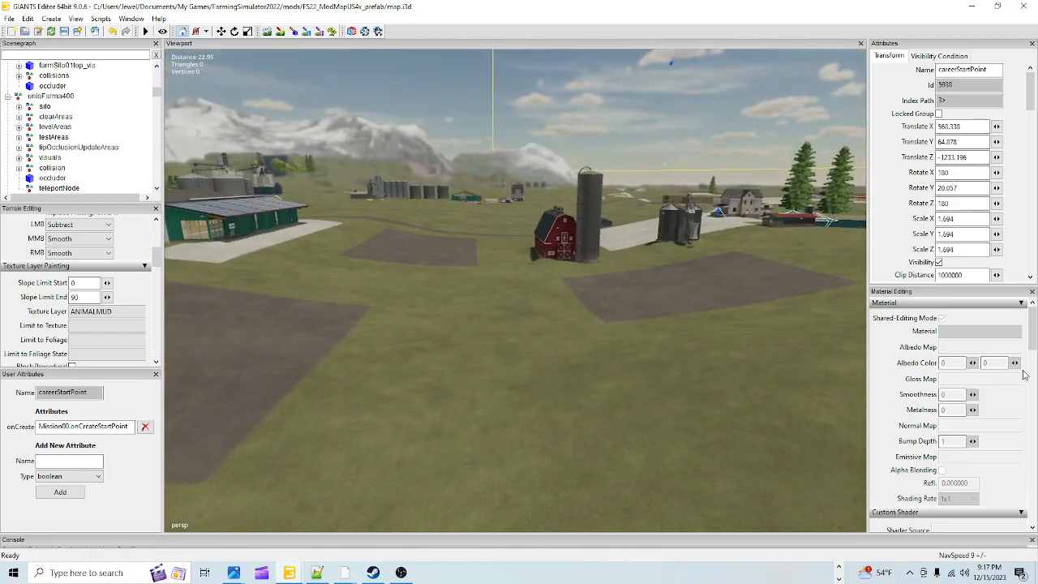
{"action": "left_click_drag", "start_coordinate": [709, 349], "coordinate": [608, 384], "text": "alt"}
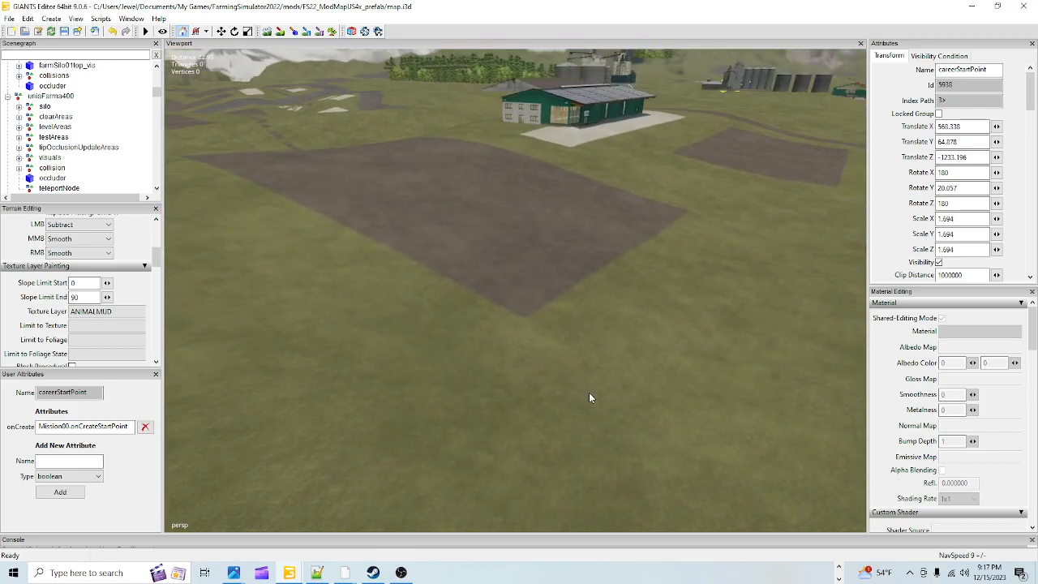
{"action": "left_click_drag", "start_coordinate": [683, 442], "coordinate": [465, 385], "text": "alt"}
{"action": "scroll", "coordinate": [470, 420], "scroll_direction": "up", "scroll_amount": 5}
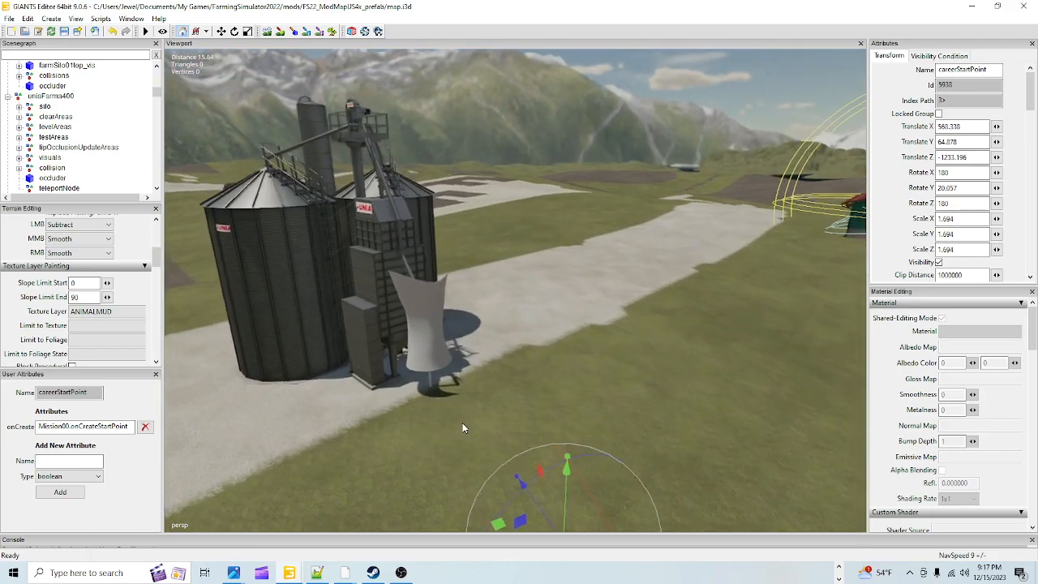
{"action": "scroll", "coordinate": [455, 420], "scroll_direction": "up", "scroll_amount": 8}
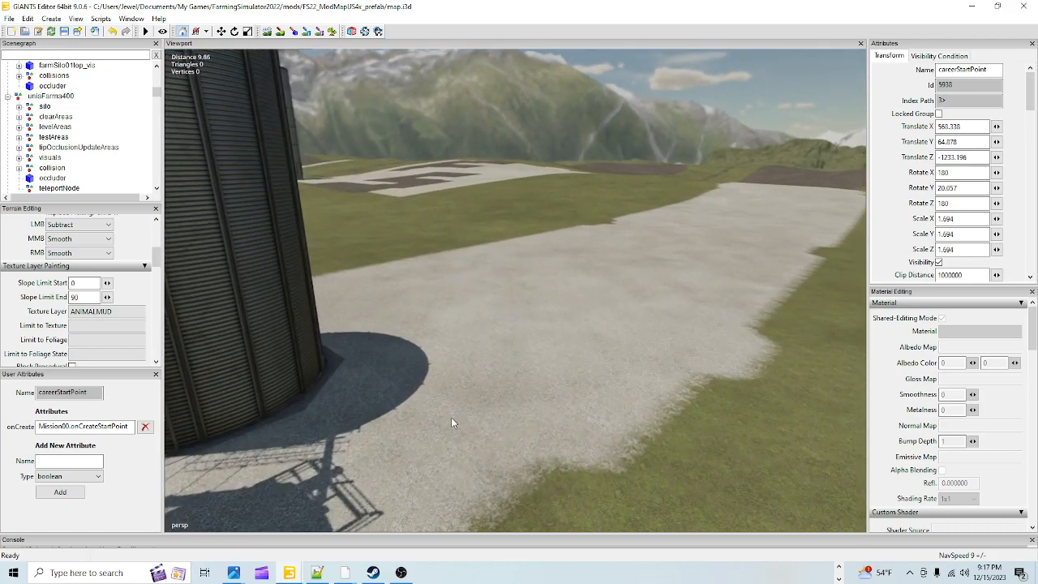
{"action": "left_click_drag", "start_coordinate": [454, 415], "coordinate": [612, 428], "text": "alt"}
{"action": "scroll", "coordinate": [612, 428], "scroll_direction": "down", "scroll_amount": 6}
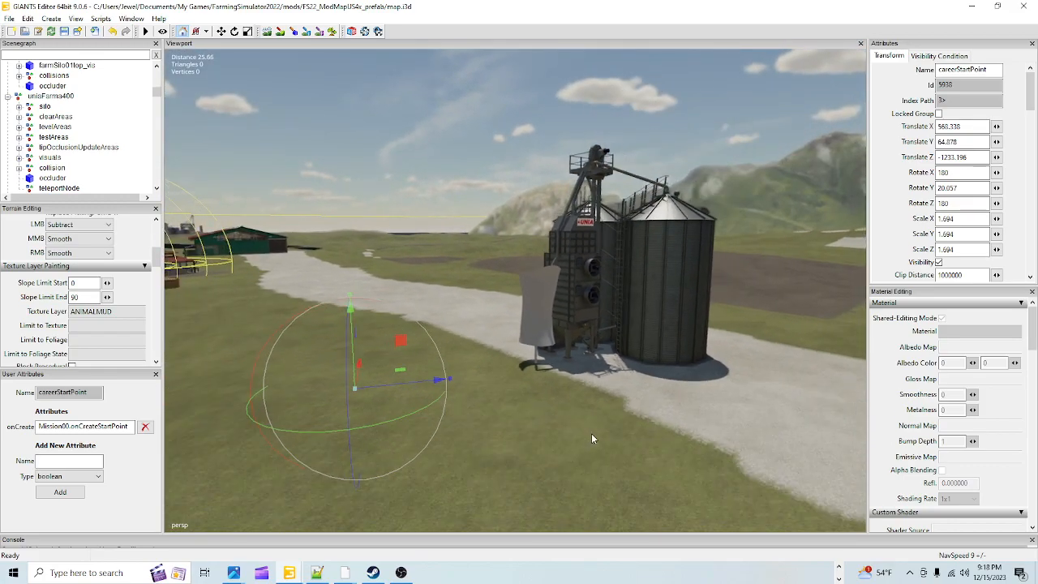
{"action": "left_click", "coordinate": [424, 177]}
{"action": "left_click_drag", "start_coordinate": [542, 357], "coordinate": [506, 374], "text": "alt"}
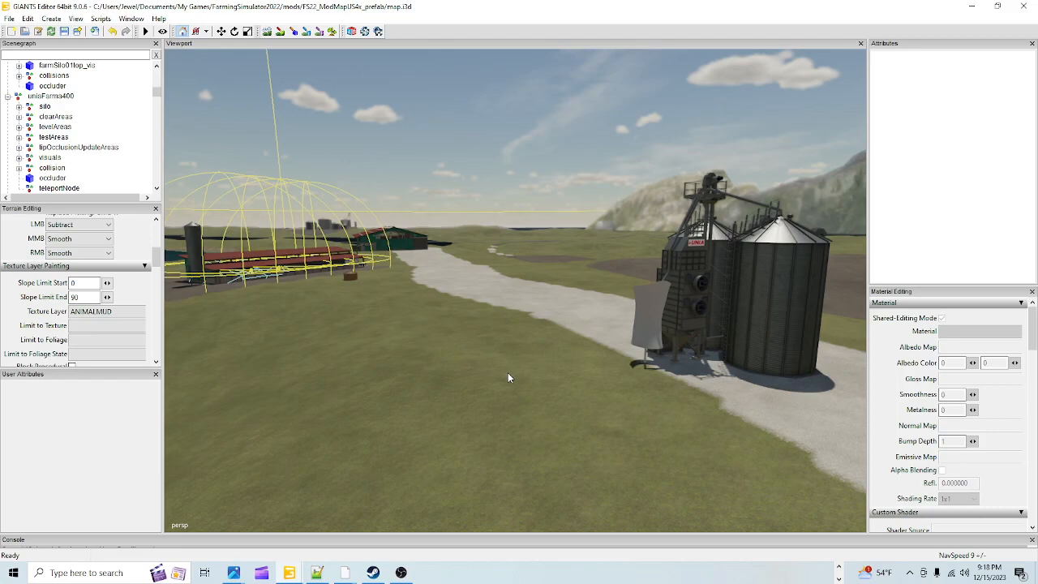